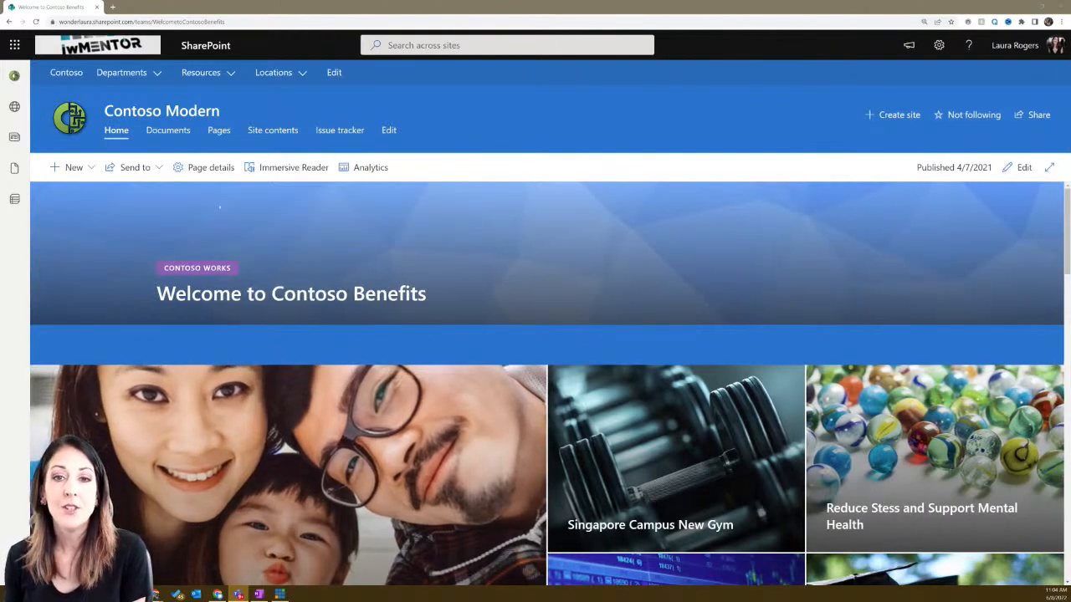
- Create a new site page from the Blank built-in template
{"action": "left_click", "coordinate": [86, 174]}
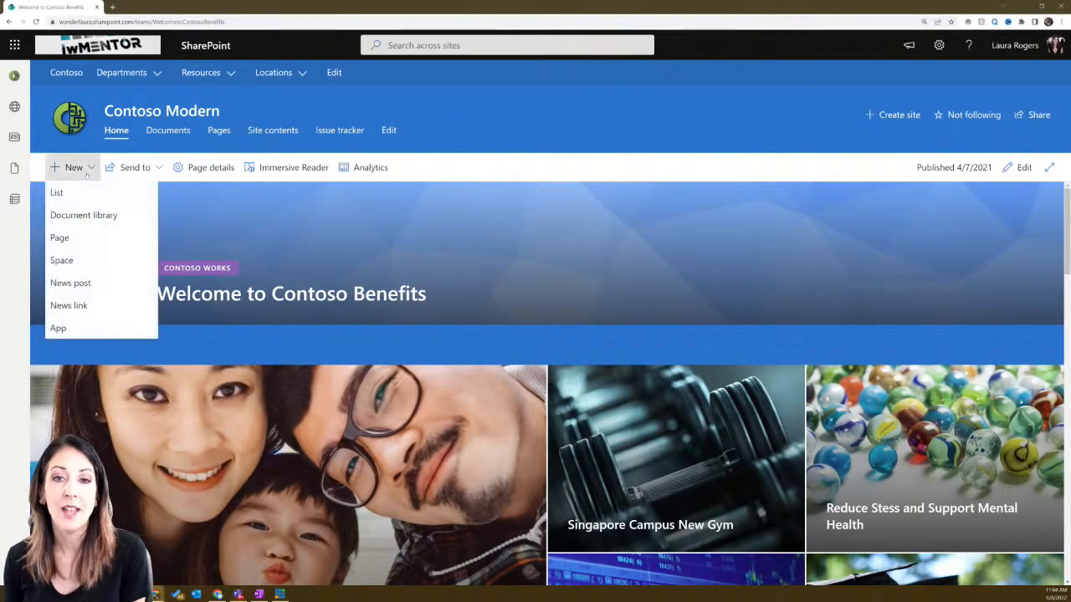
{"action": "left_click", "coordinate": [72, 238]}
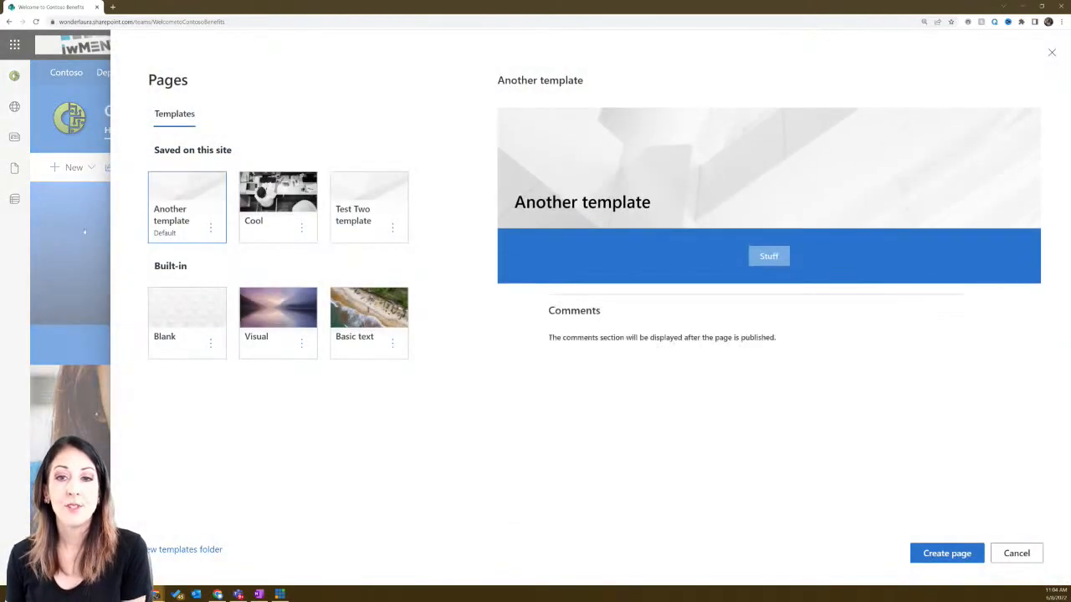
{"action": "left_click", "coordinate": [194, 304]}
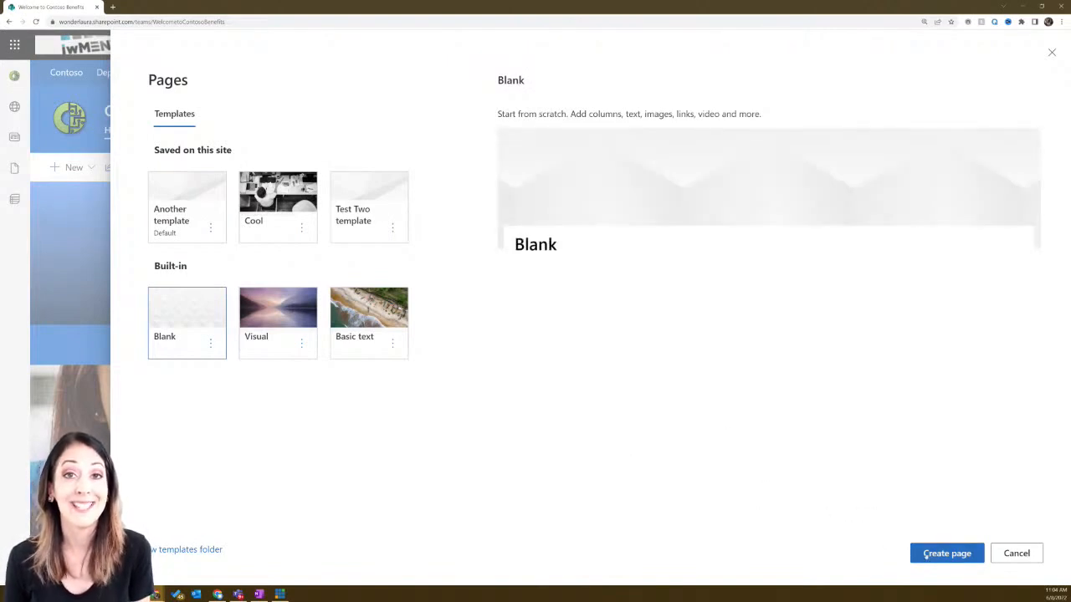
{"action": "left_click", "coordinate": [929, 554]}
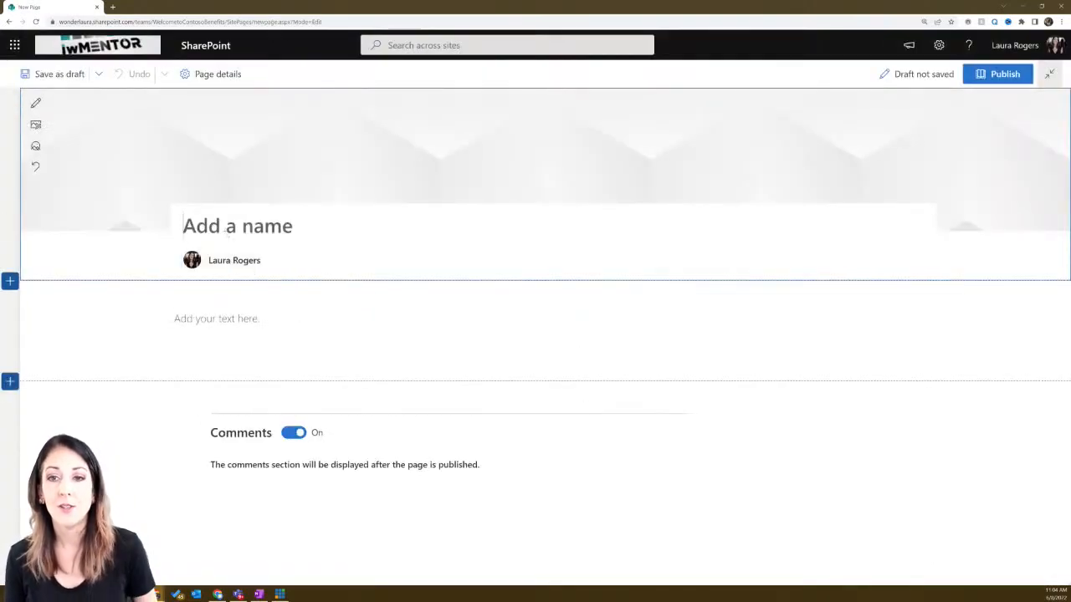
- Title the page 'Test June' and delete its empty text section
{"action": "type", "text": "Tes"}
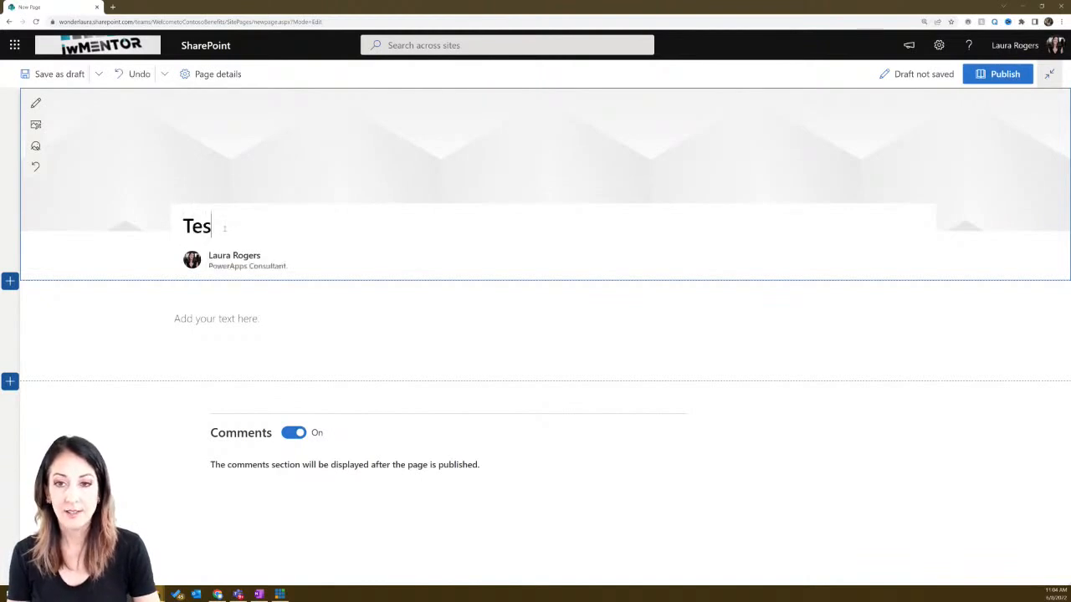
{"action": "type", "text": "t June"}
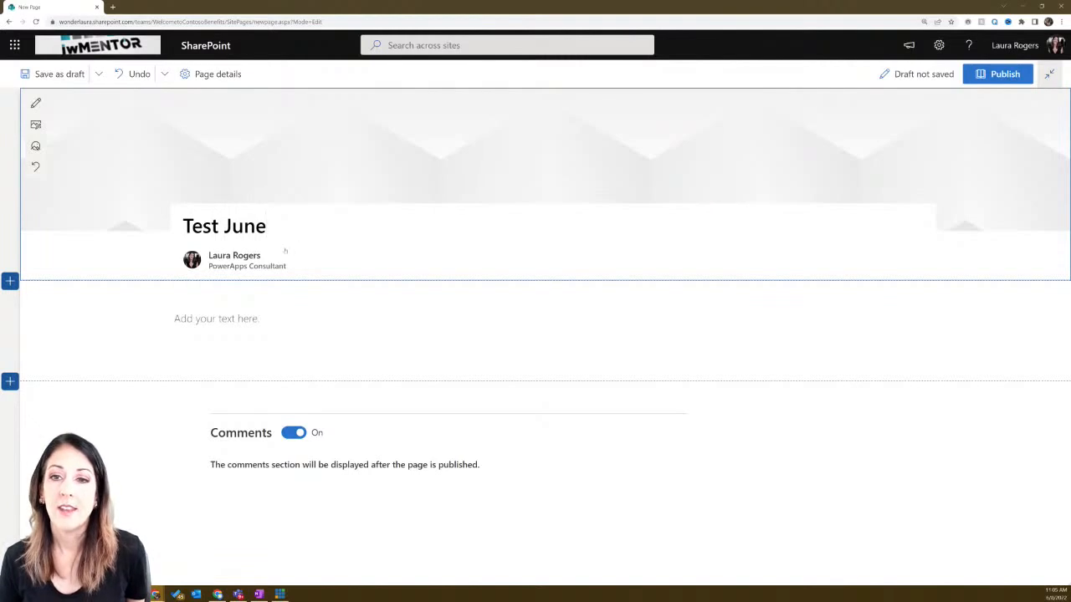
{"action": "left_click", "coordinate": [247, 312]}
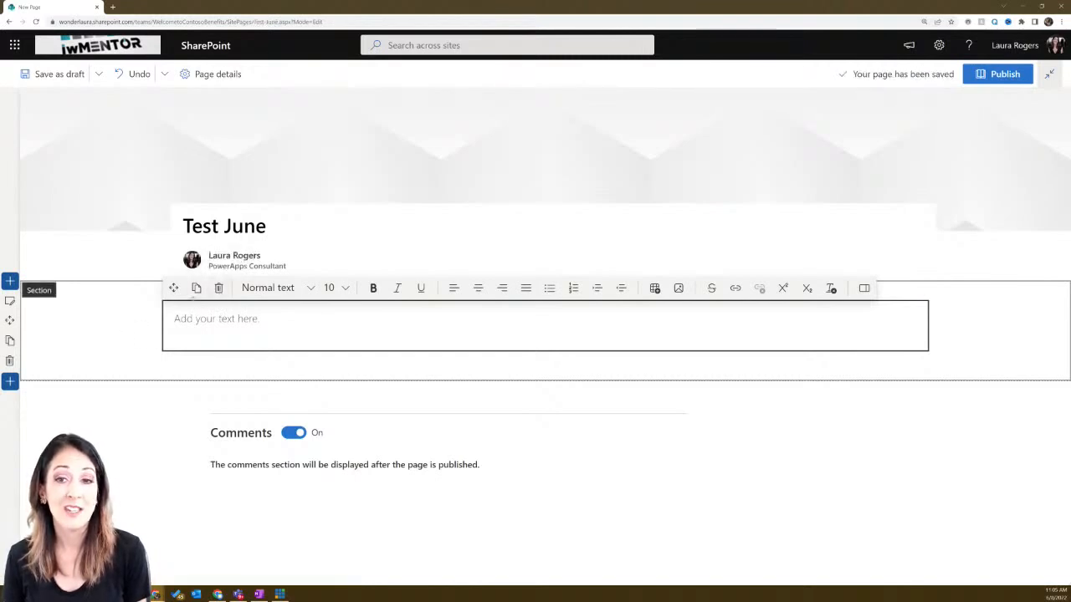
{"action": "left_click", "coordinate": [9, 360]}
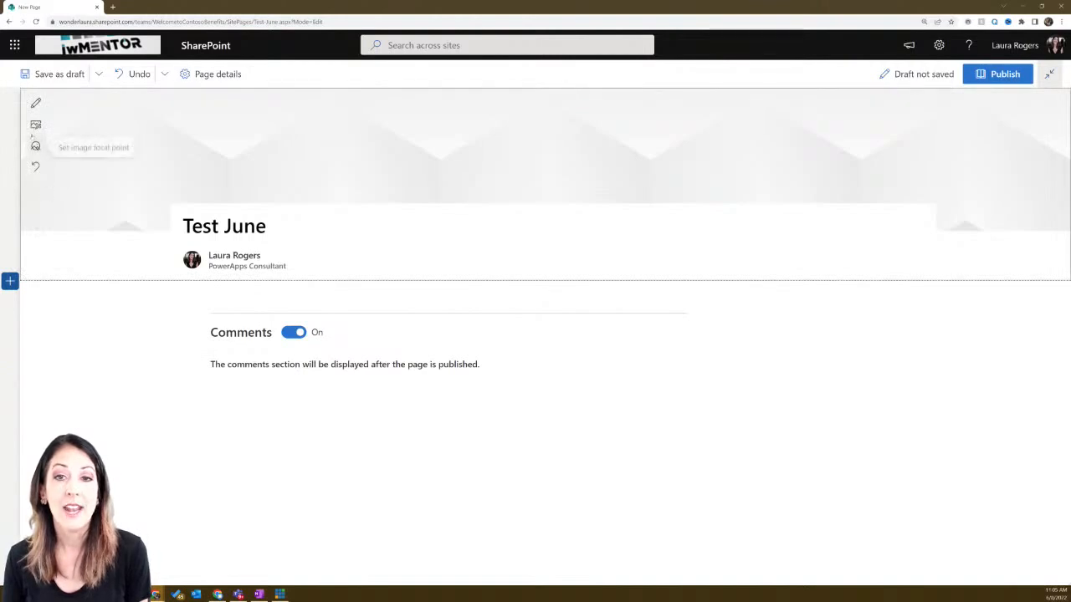
- Switch the page's title area to the Plain layout
{"action": "left_click", "coordinate": [35, 103]}
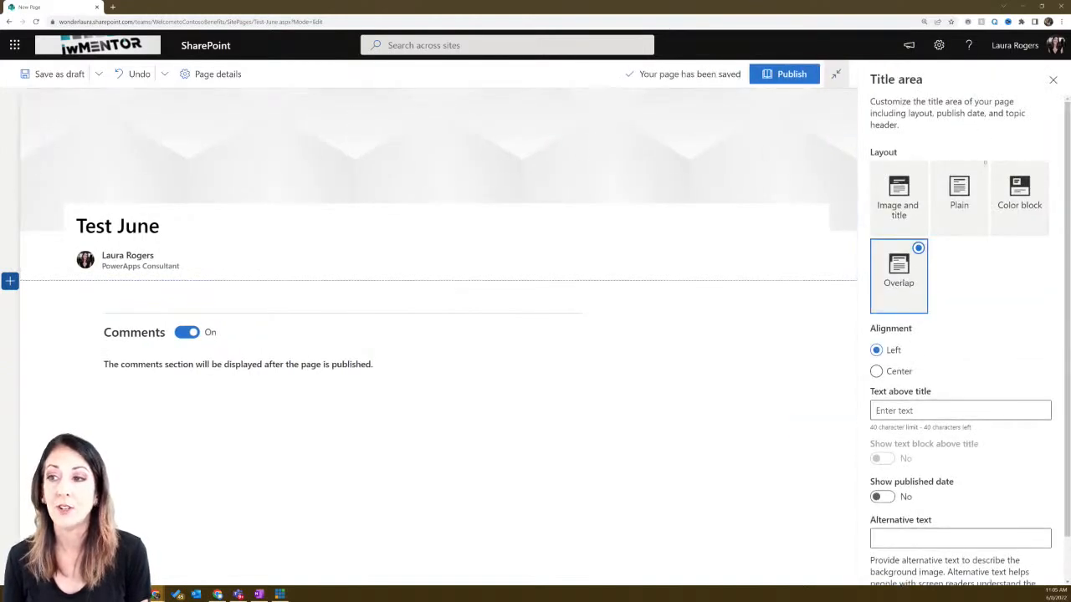
{"action": "left_click", "coordinate": [973, 174]}
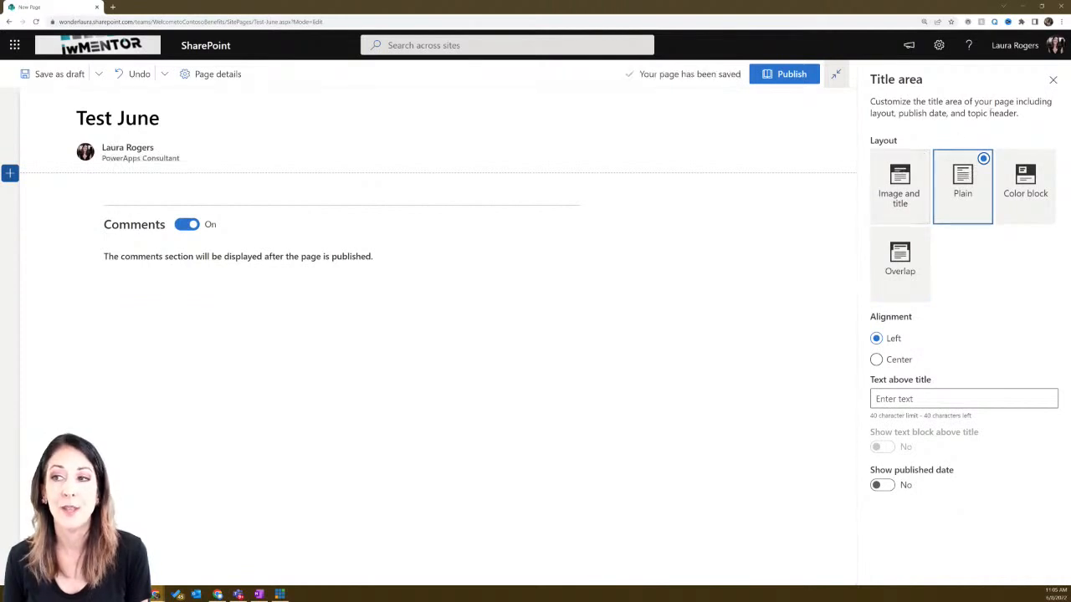
{"action": "left_click", "coordinate": [1053, 80]}
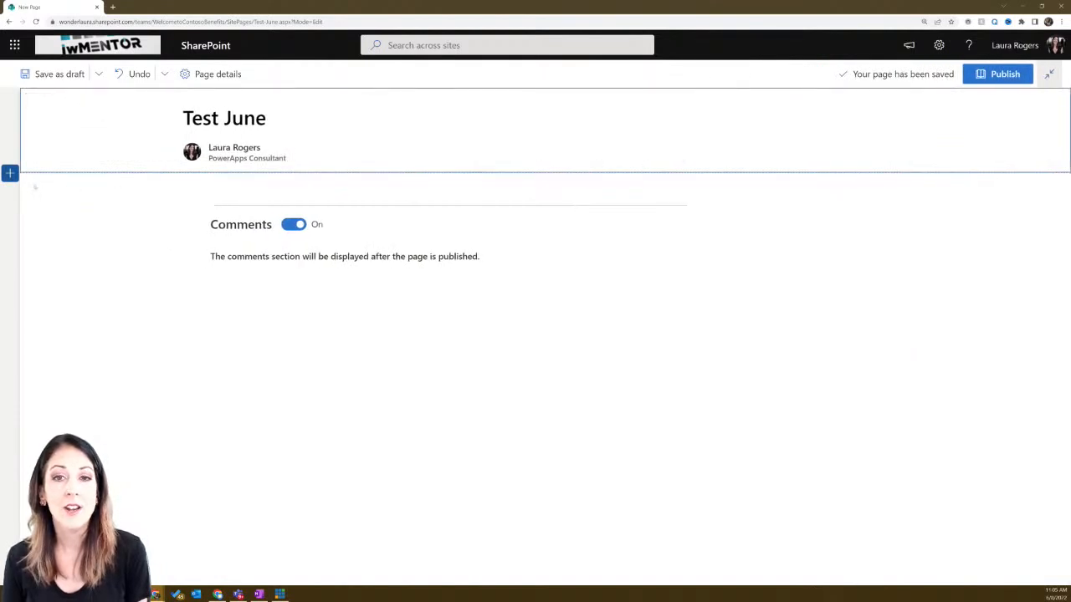
- Add a Three column image and text section from the section templates
{"action": "left_click", "coordinate": [10, 174]}
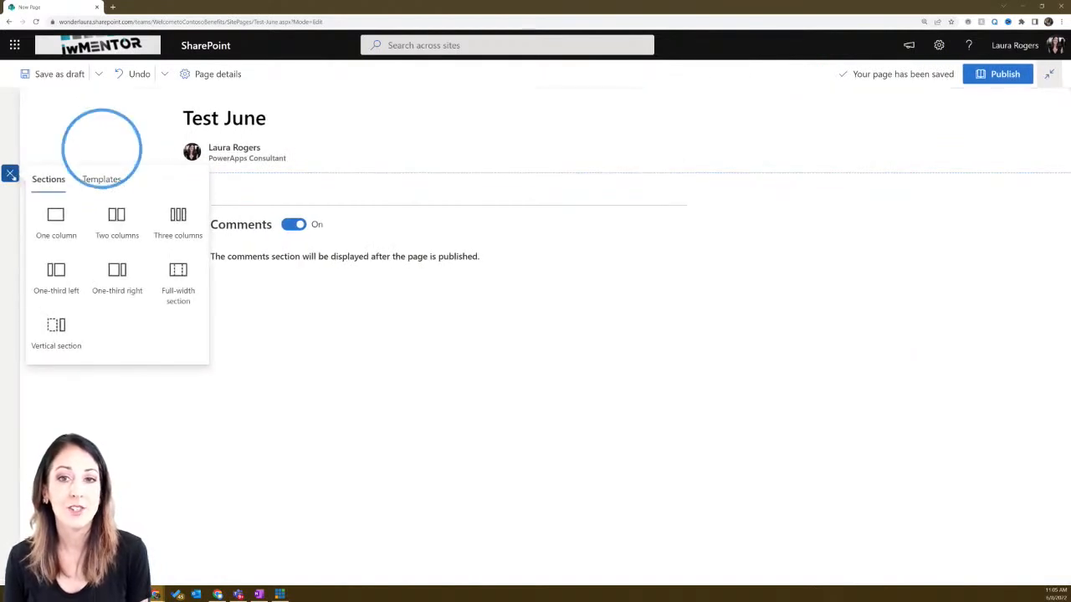
{"action": "left_click", "coordinate": [92, 180]}
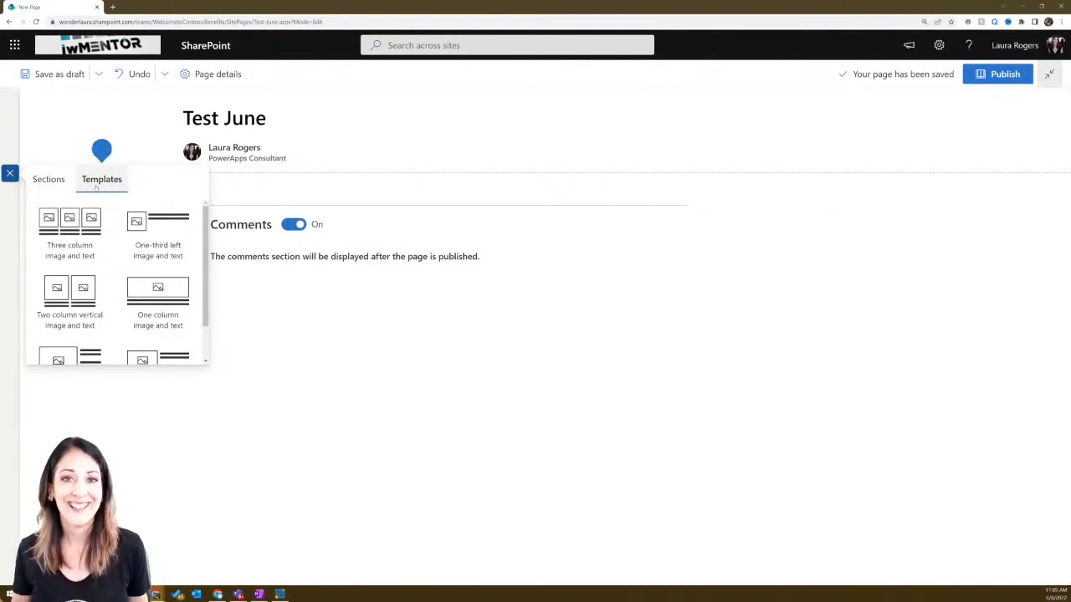
{"action": "left_click", "coordinate": [75, 227]}
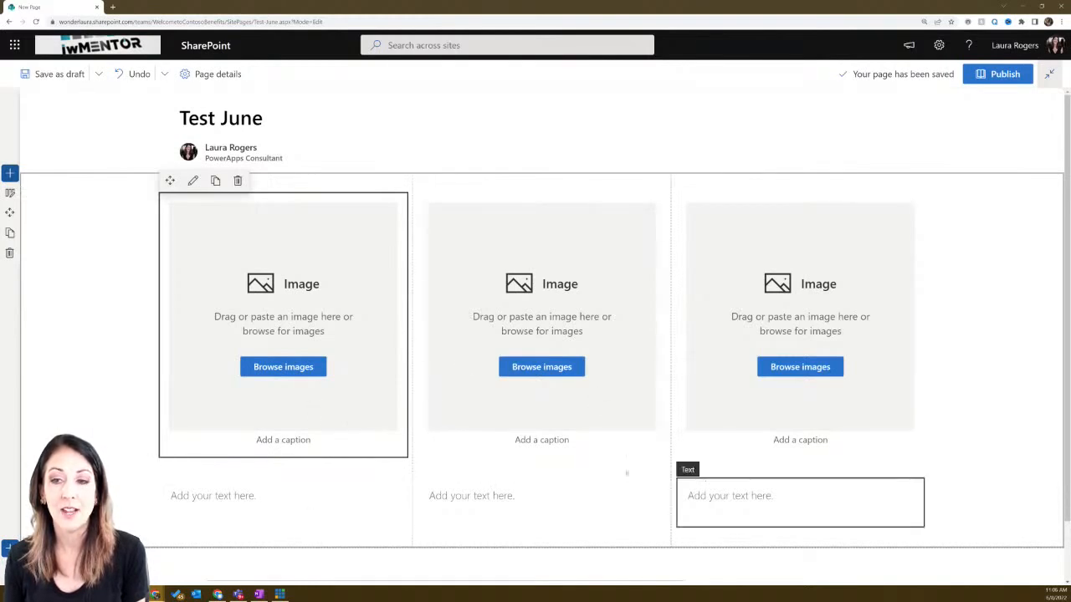
{"action": "scroll", "coordinate": [321, 496], "scroll_direction": "down", "scroll_amount": 1}
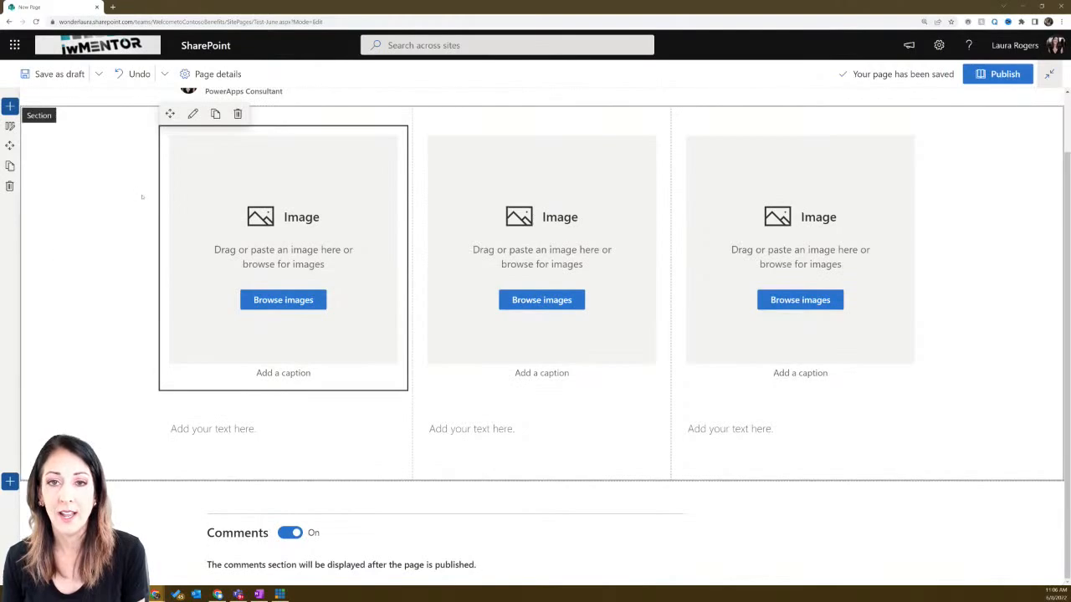
{"action": "left_click", "coordinate": [11, 107]}
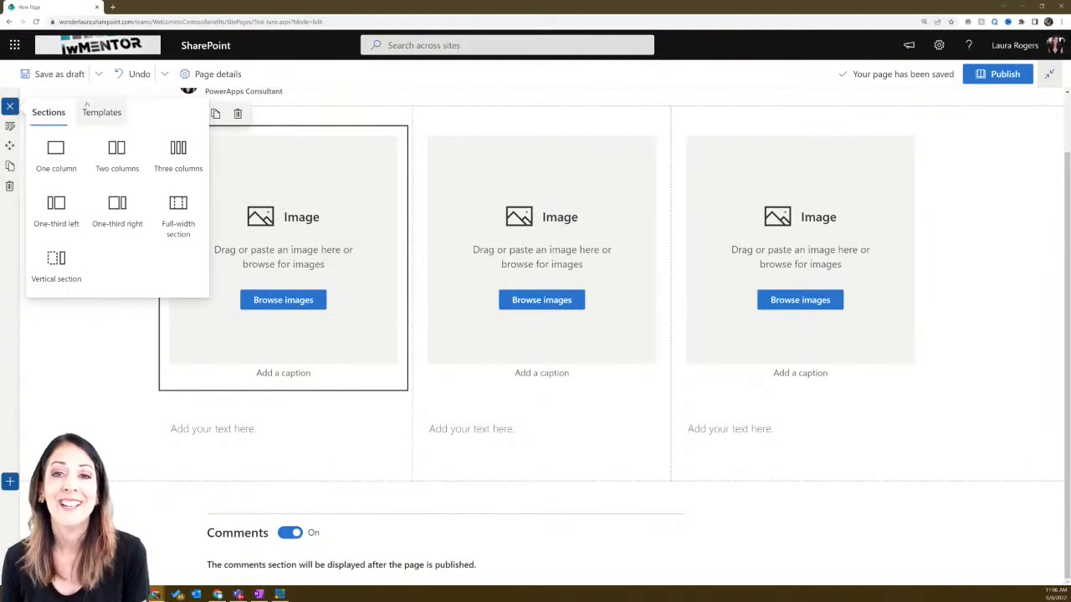
- Insert a One-third left image and text section above the three-column section
{"action": "left_click", "coordinate": [101, 112]}
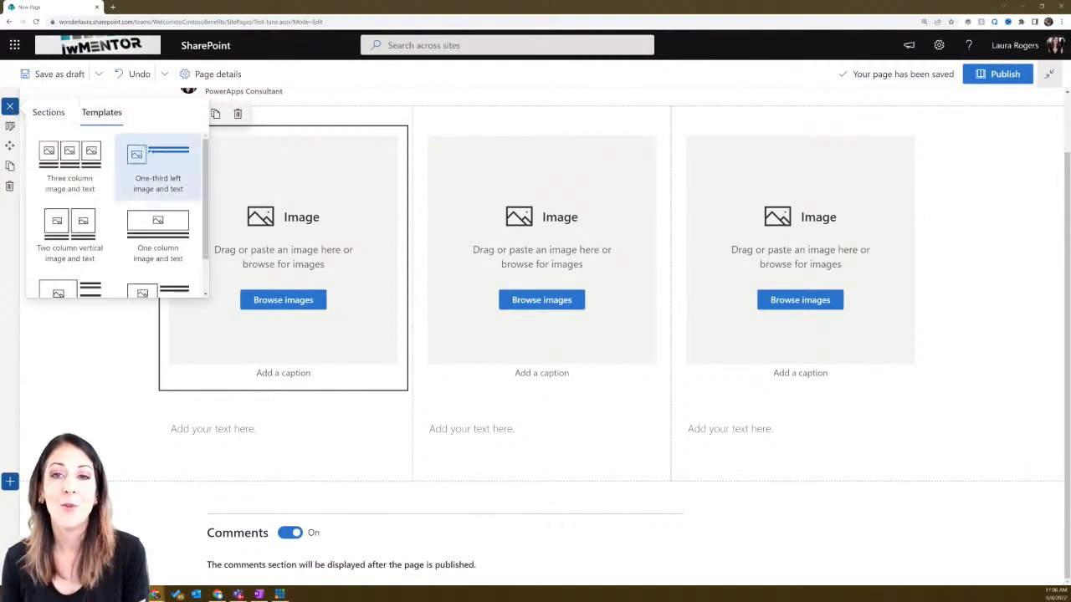
{"action": "left_click", "coordinate": [154, 154]}
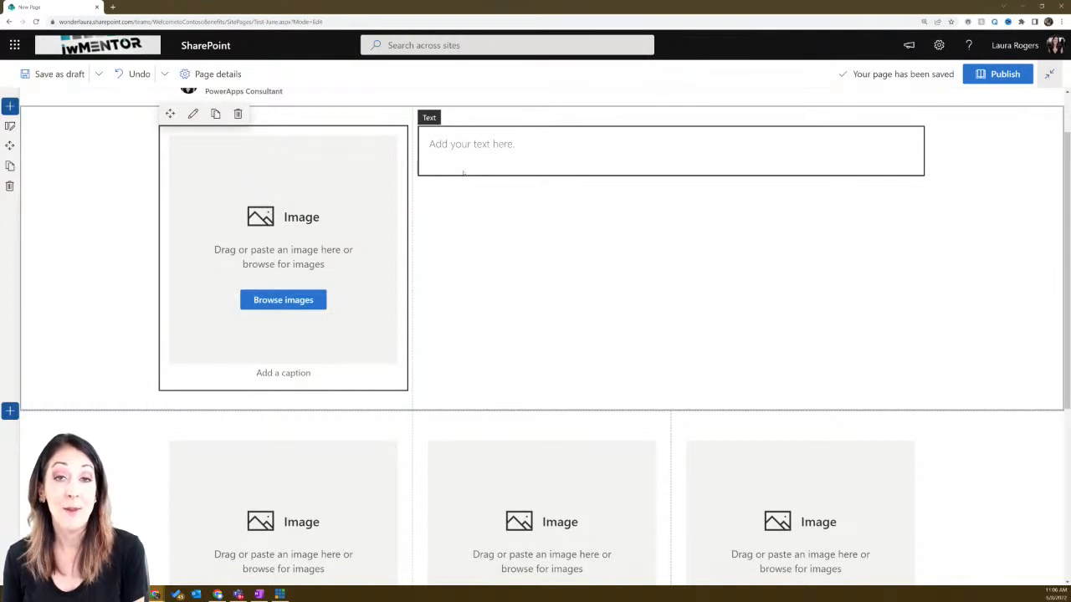
{"action": "scroll", "coordinate": [463, 173], "scroll_direction": "up", "scroll_amount": 1}
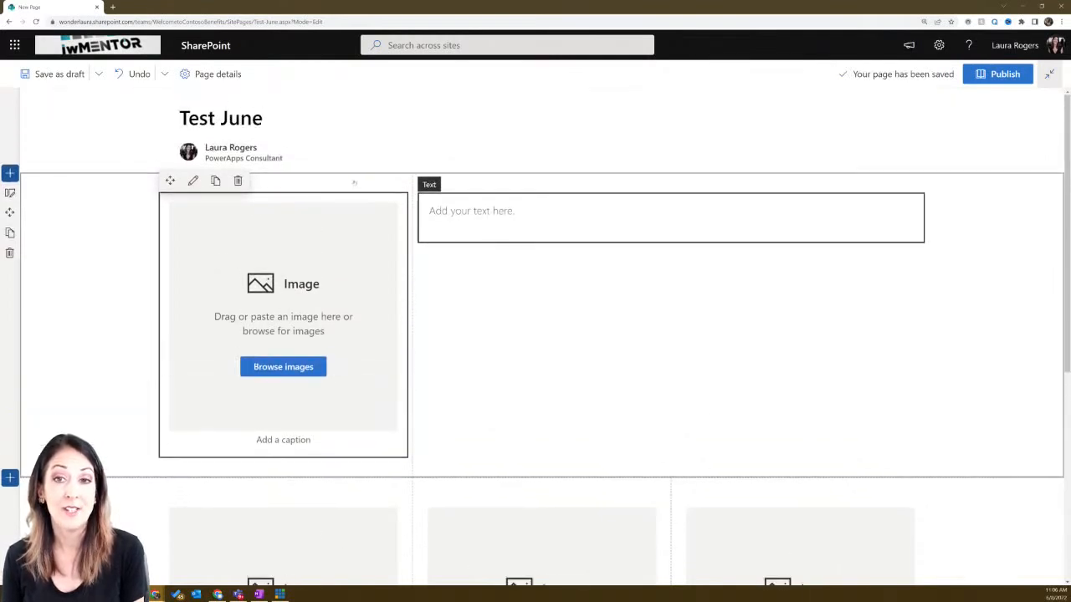
- Add a Two column vertical image and text section at the top of the page
{"action": "left_click", "coordinate": [10, 173]}
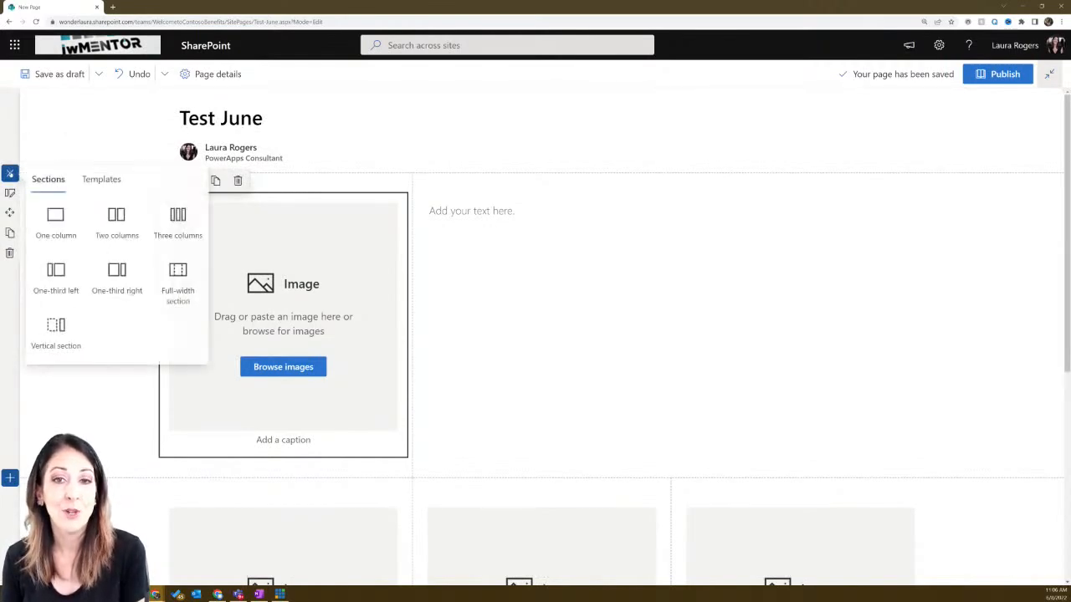
{"action": "left_click", "coordinate": [96, 177]}
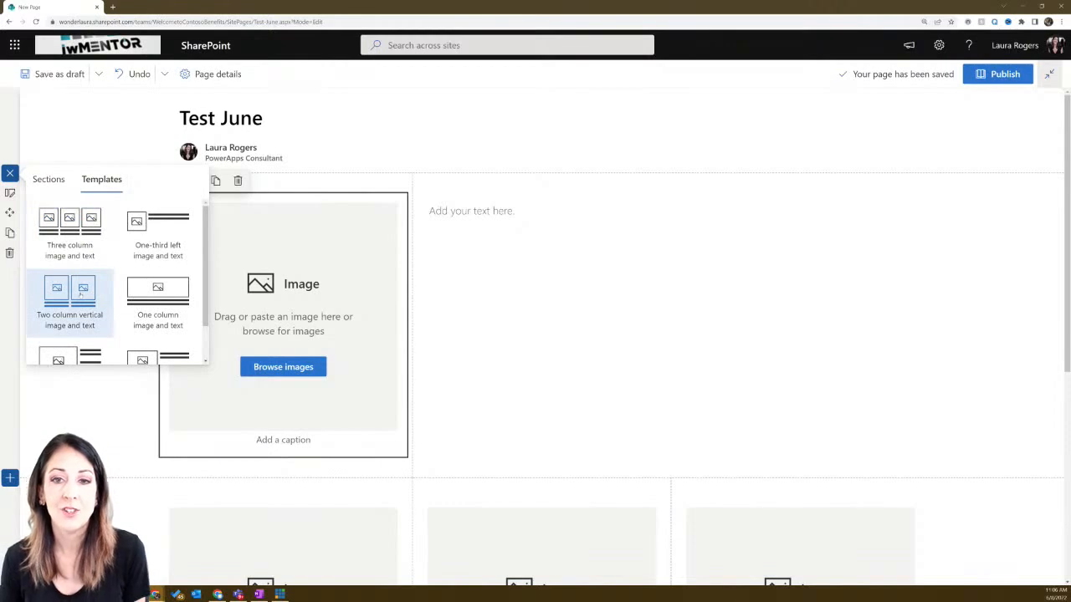
{"action": "left_click", "coordinate": [80, 293]}
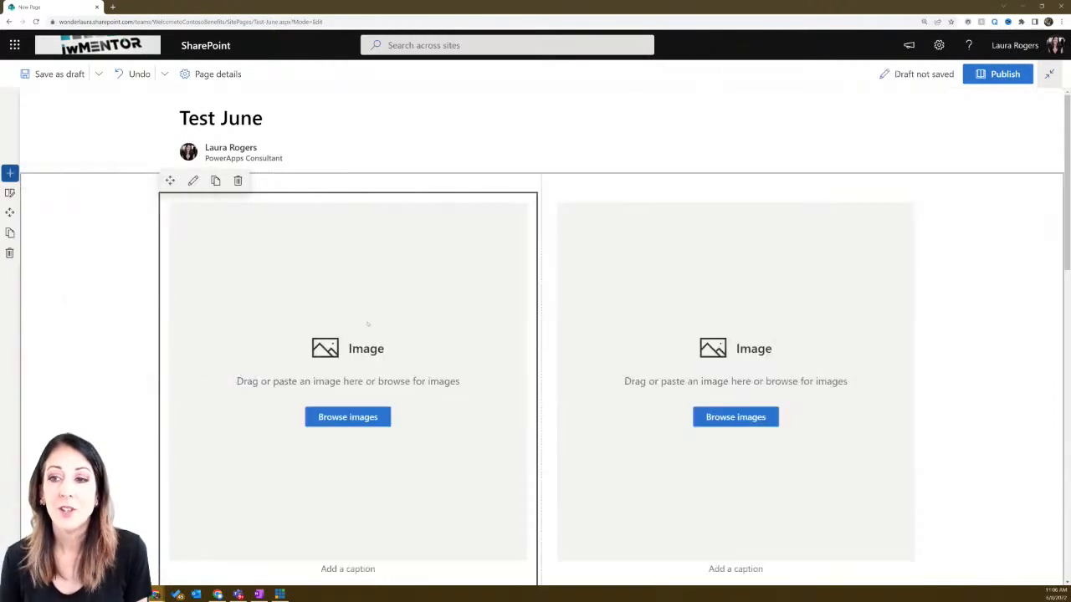
{"action": "scroll", "coordinate": [360, 322], "scroll_direction": "down", "scroll_amount": 3}
{"action": "scroll", "coordinate": [129, 219], "scroll_direction": "up", "scroll_amount": 3}
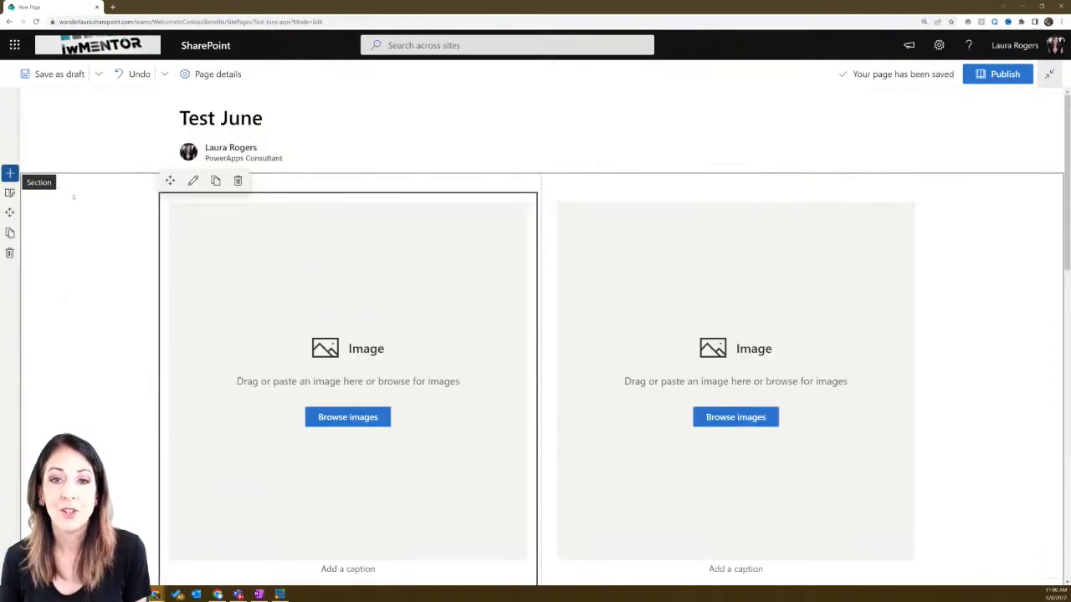
- Browse the section templates for the One-third right image and text layout
{"action": "left_click", "coordinate": [10, 174]}
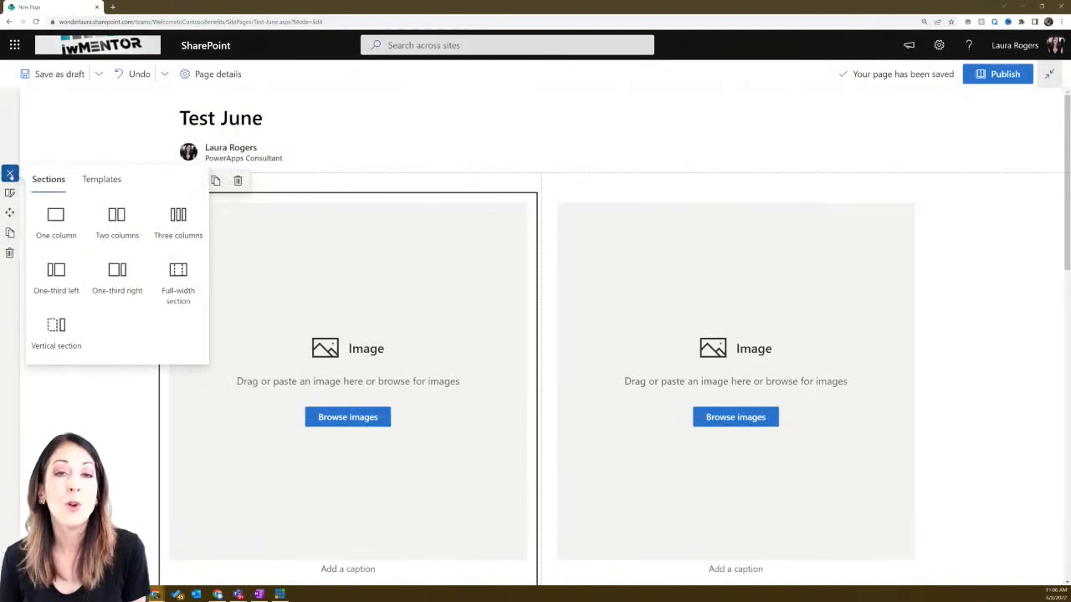
{"action": "left_click", "coordinate": [87, 184]}
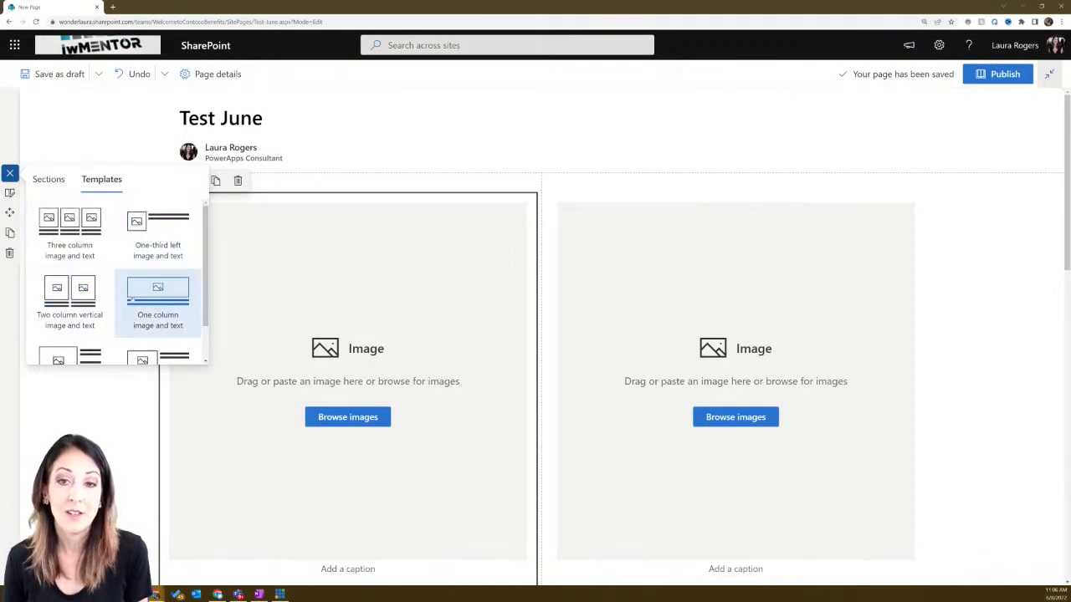
{"action": "scroll", "coordinate": [138, 293], "scroll_direction": "down", "scroll_amount": 1}
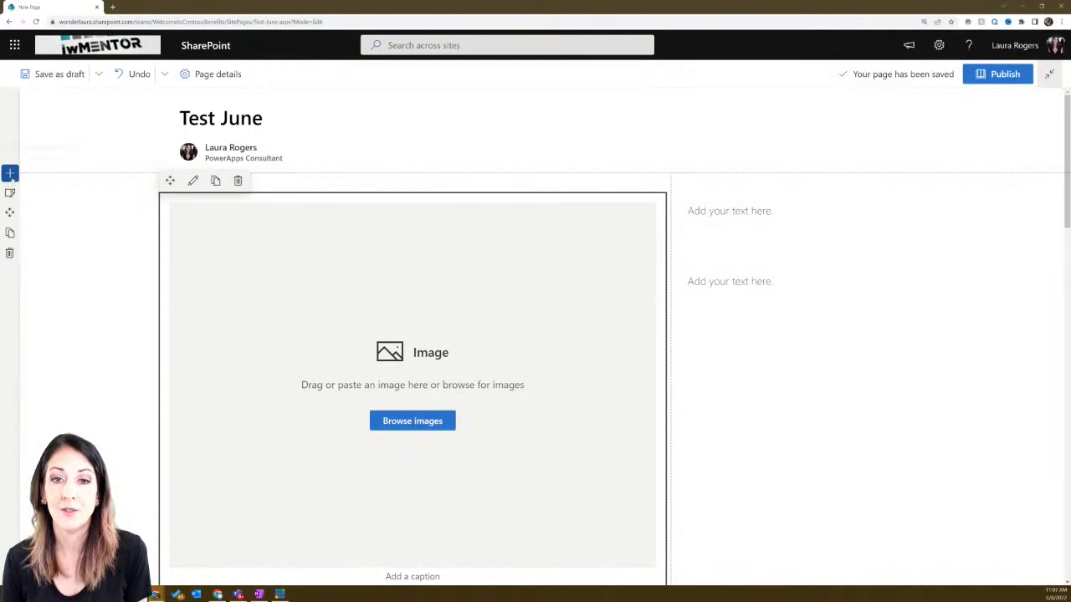
- Insert a Two column image and text section directly below the page title
{"action": "left_click", "coordinate": [10, 173]}
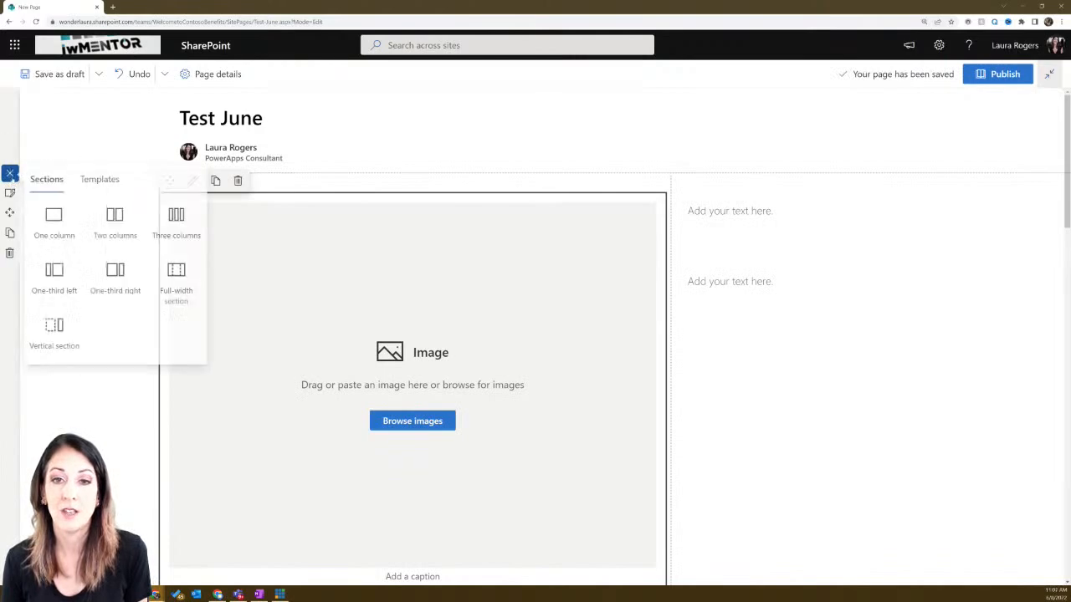
{"action": "left_click", "coordinate": [101, 179]}
{"action": "scroll", "coordinate": [159, 268], "scroll_direction": "down", "scroll_amount": 3}
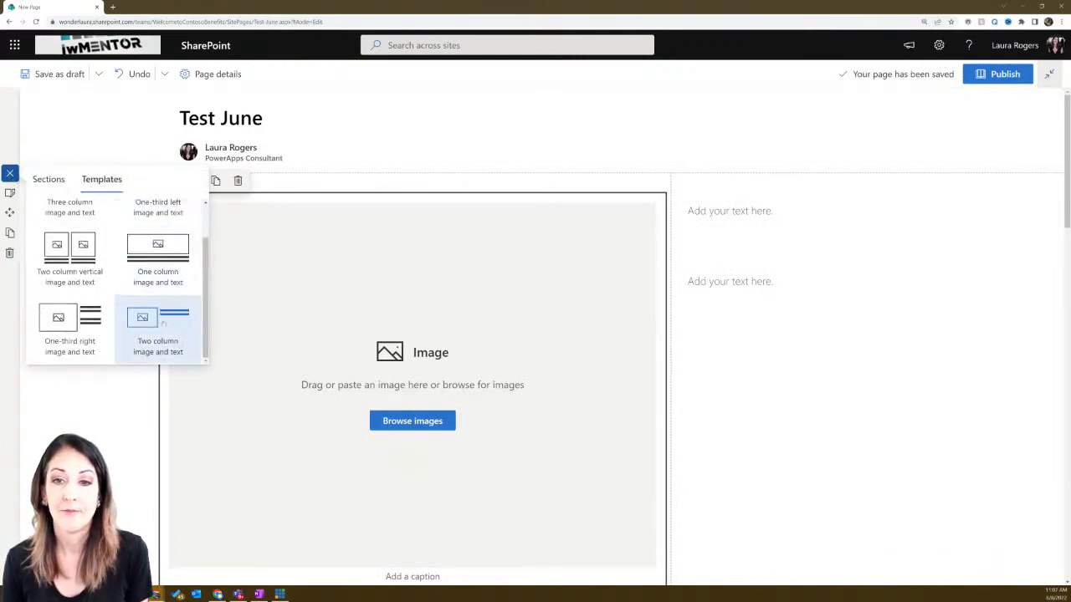
{"action": "left_click", "coordinate": [164, 326]}
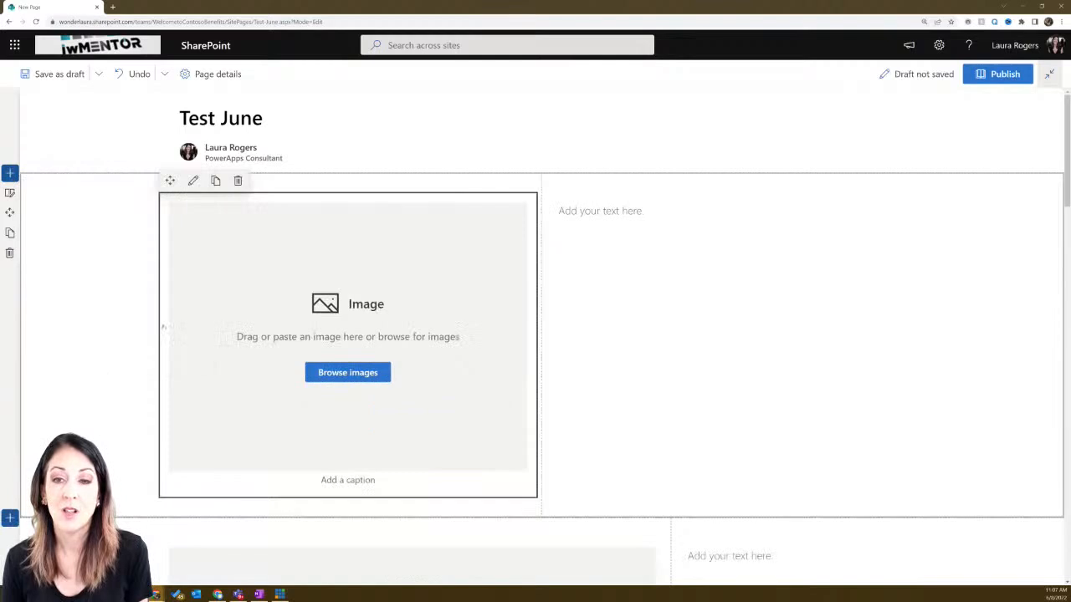
{"action": "left_click", "coordinate": [9, 173]}
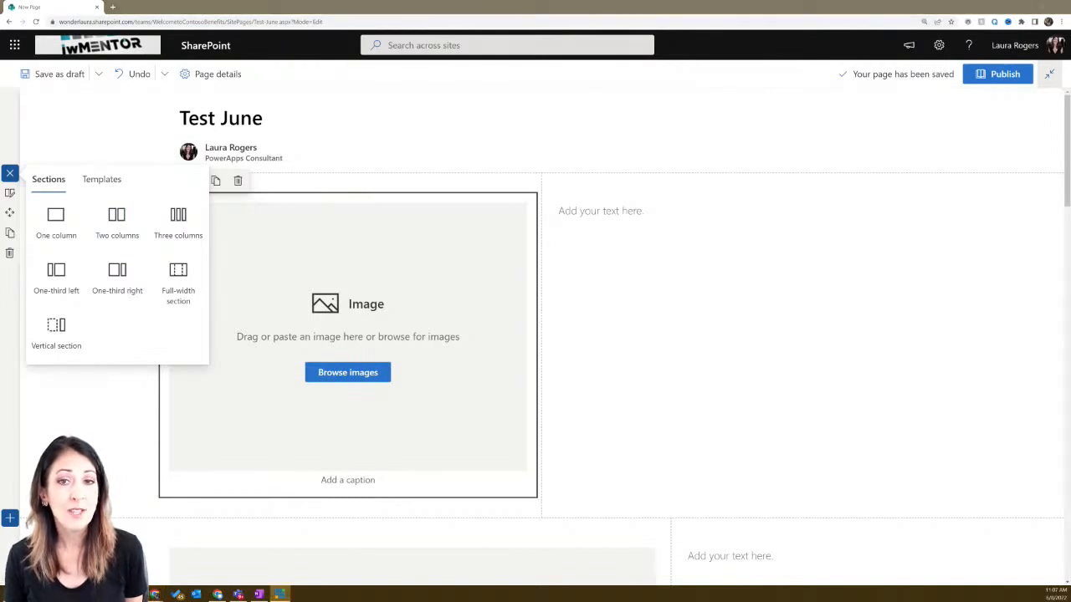
- Close the section templates panel and scroll down to the three-column image section
{"action": "left_click", "coordinate": [101, 179]}
{"action": "scroll", "coordinate": [209, 284], "scroll_direction": "down", "scroll_amount": 2}
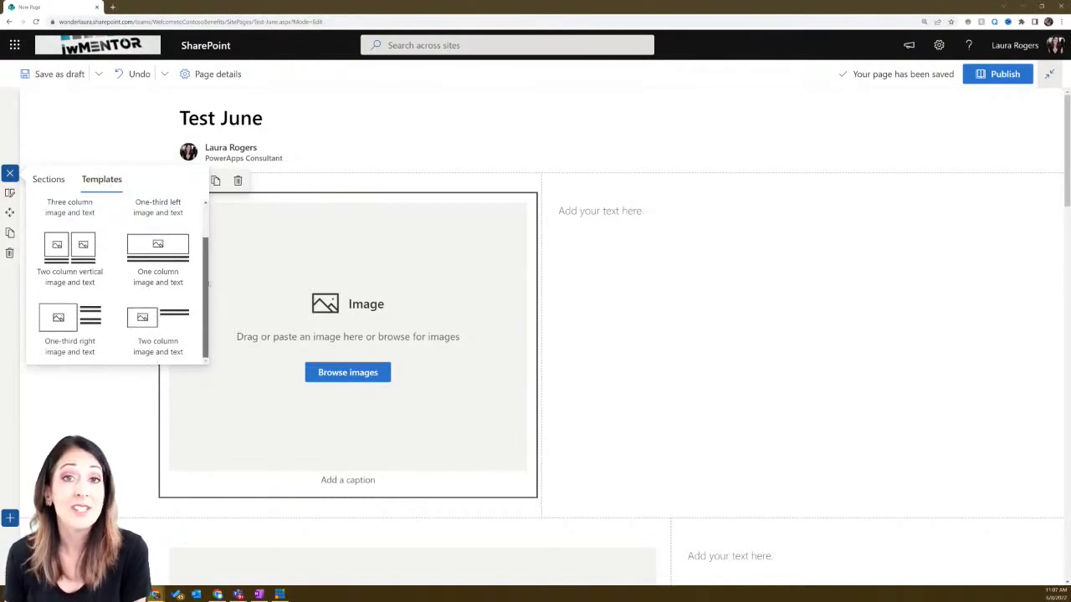
{"action": "mouse_move", "coordinate": [207, 285]}
{"action": "left_mouse_down"}
{"action": "mouse_move", "coordinate": [207, 253]}
{"action": "mouse_move", "coordinate": [206, 285]}
{"action": "left_mouse_up"}
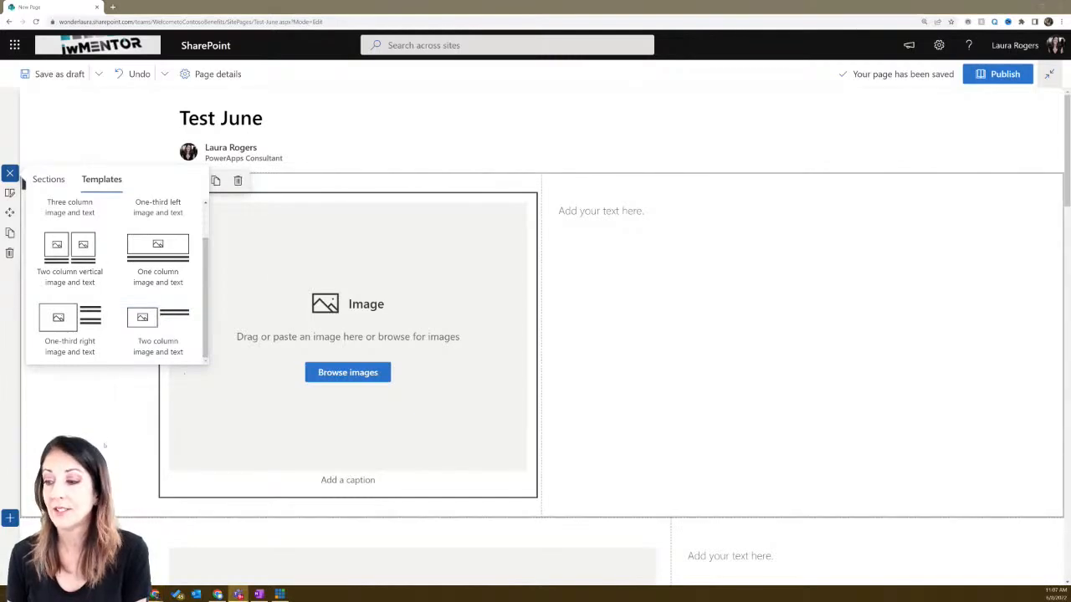
{"action": "left_click", "coordinate": [9, 173]}
{"action": "scroll", "coordinate": [108, 441], "scroll_direction": "down", "scroll_amount": 10}
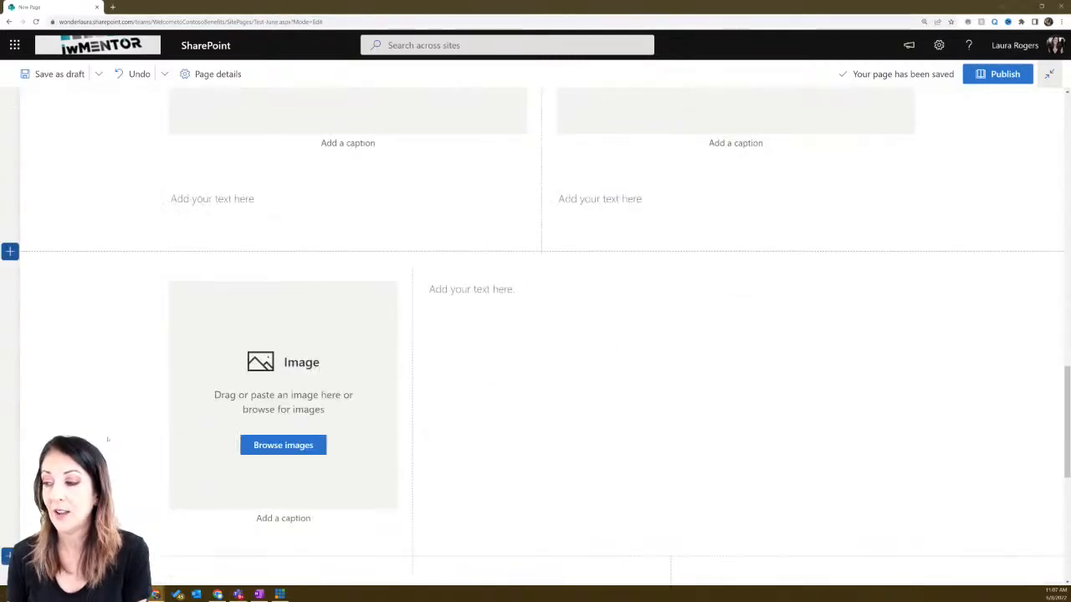
{"action": "scroll", "coordinate": [107, 439], "scroll_direction": "down", "scroll_amount": 1}
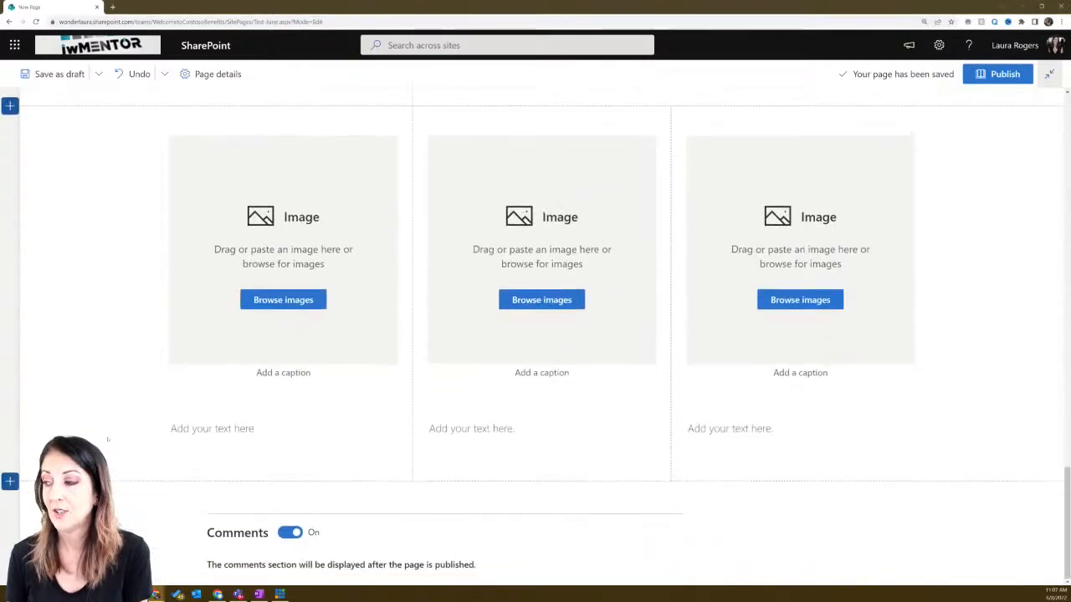
- Fill the first image column with the green toy robot stock photo found by searching 'robot'
{"action": "left_click", "coordinate": [279, 303]}
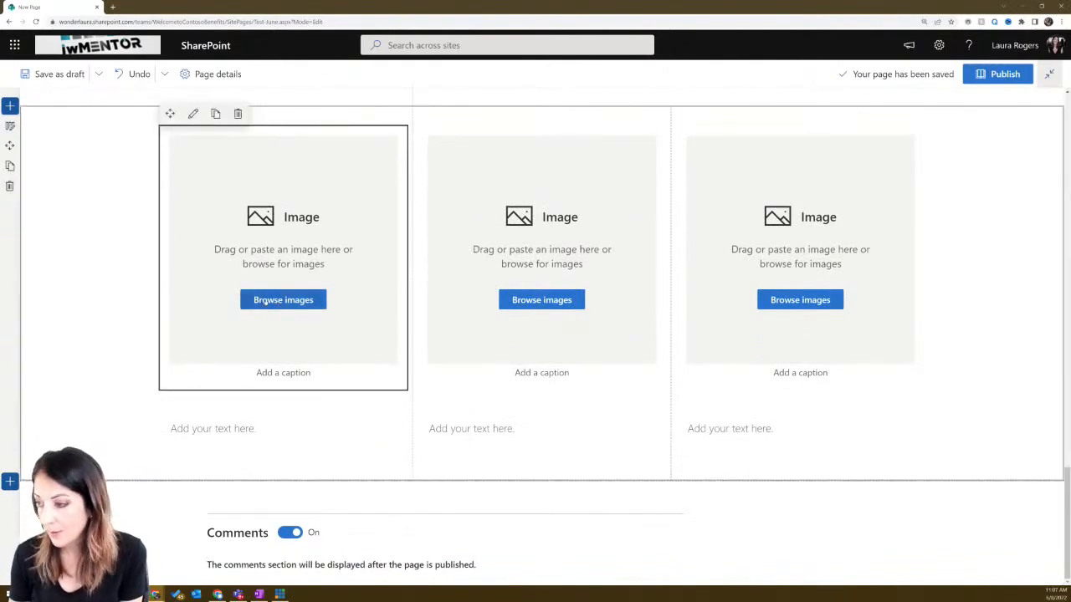
{"action": "left_click", "coordinate": [265, 302]}
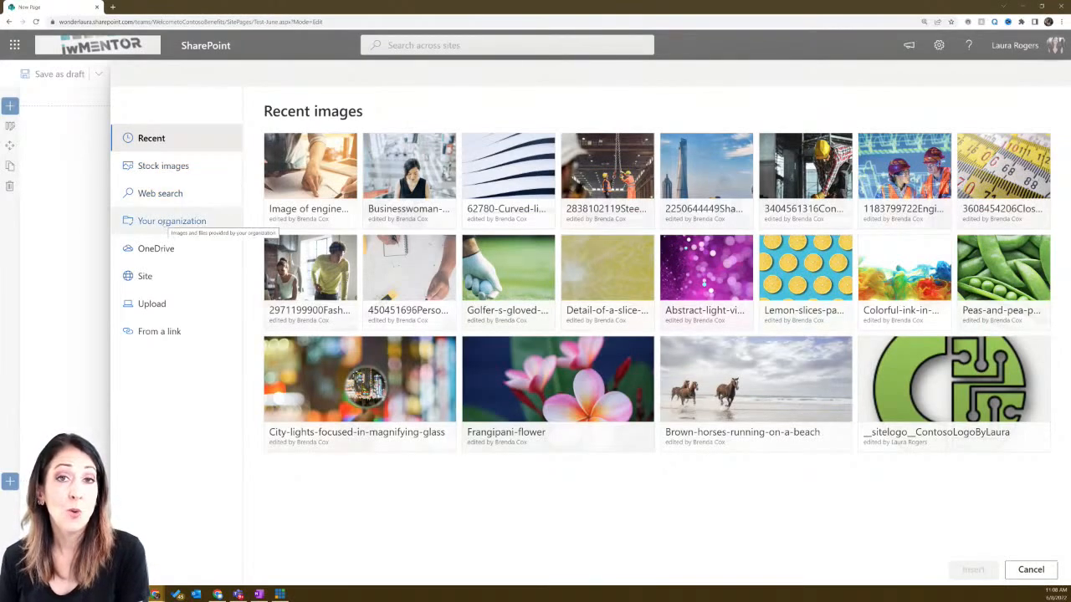
{"action": "left_click", "coordinate": [167, 222]}
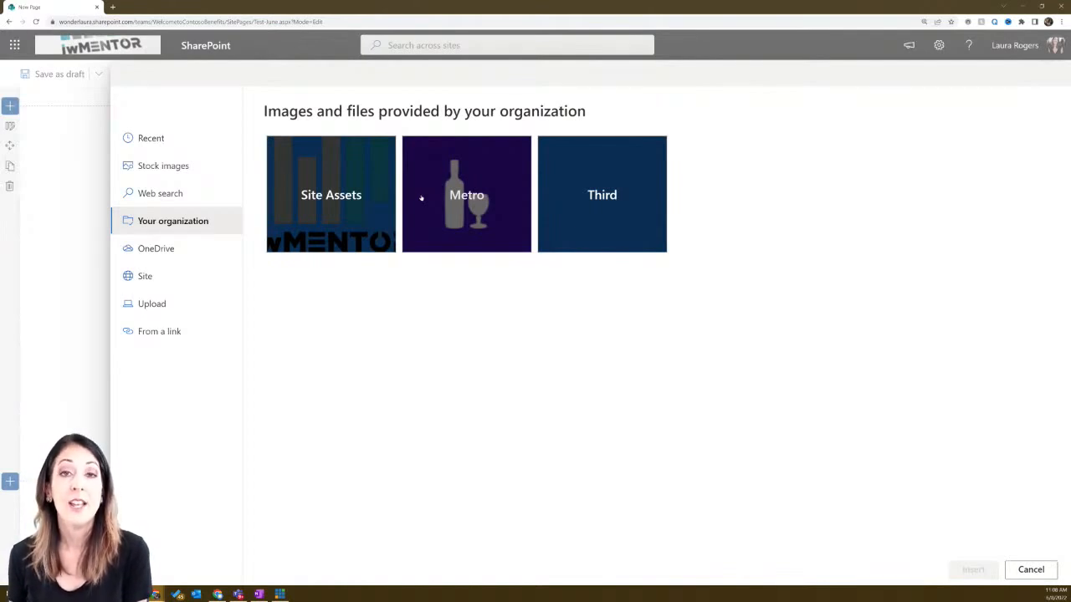
{"action": "left_click", "coordinate": [179, 251]}
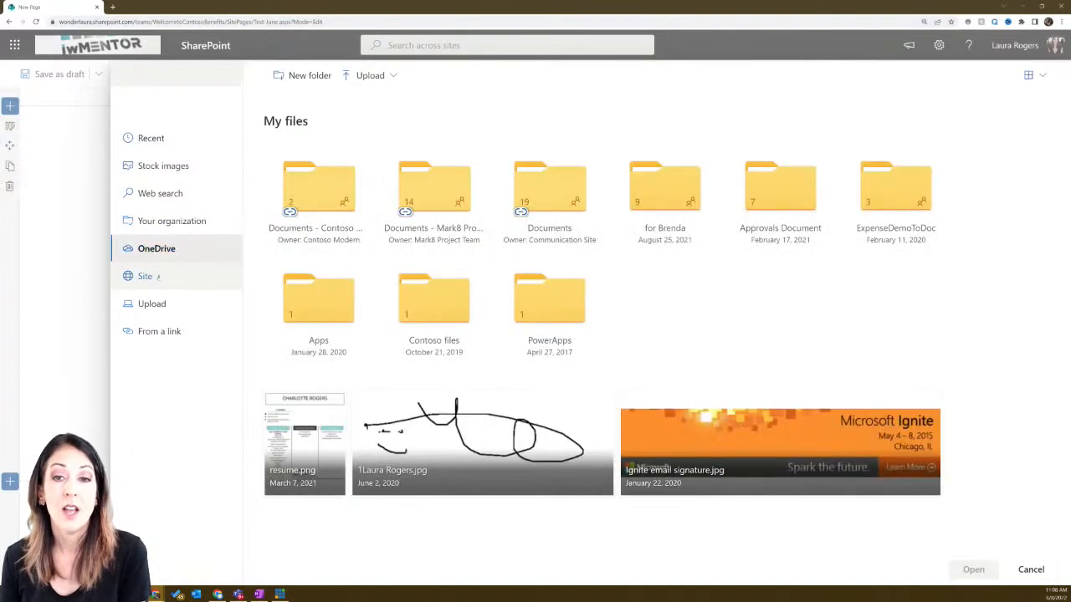
{"action": "left_click", "coordinate": [158, 276]}
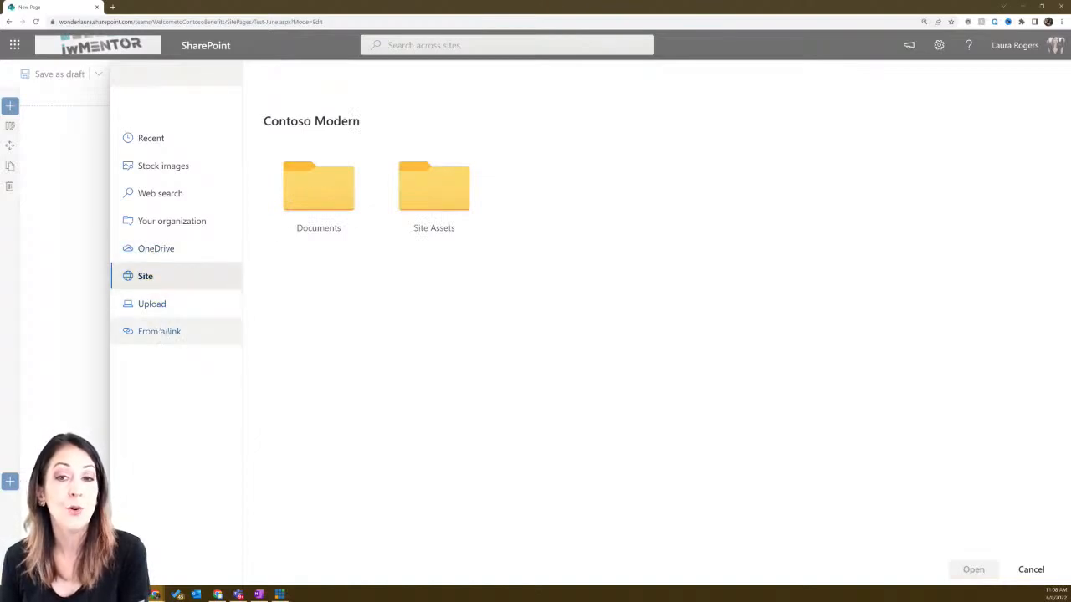
{"action": "left_click", "coordinate": [175, 333]}
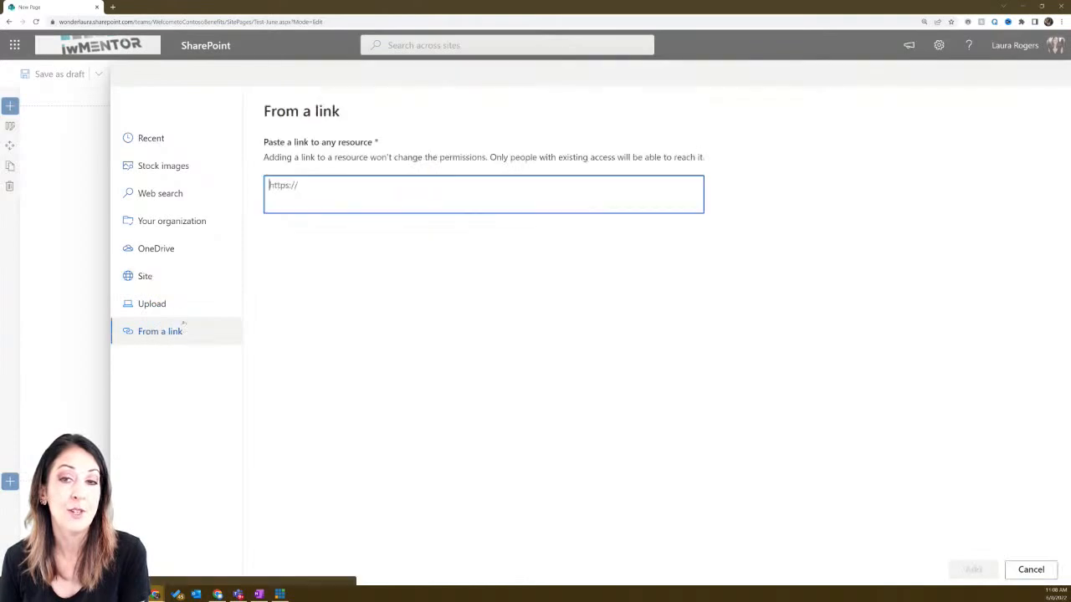
{"action": "left_click", "coordinate": [159, 172]}
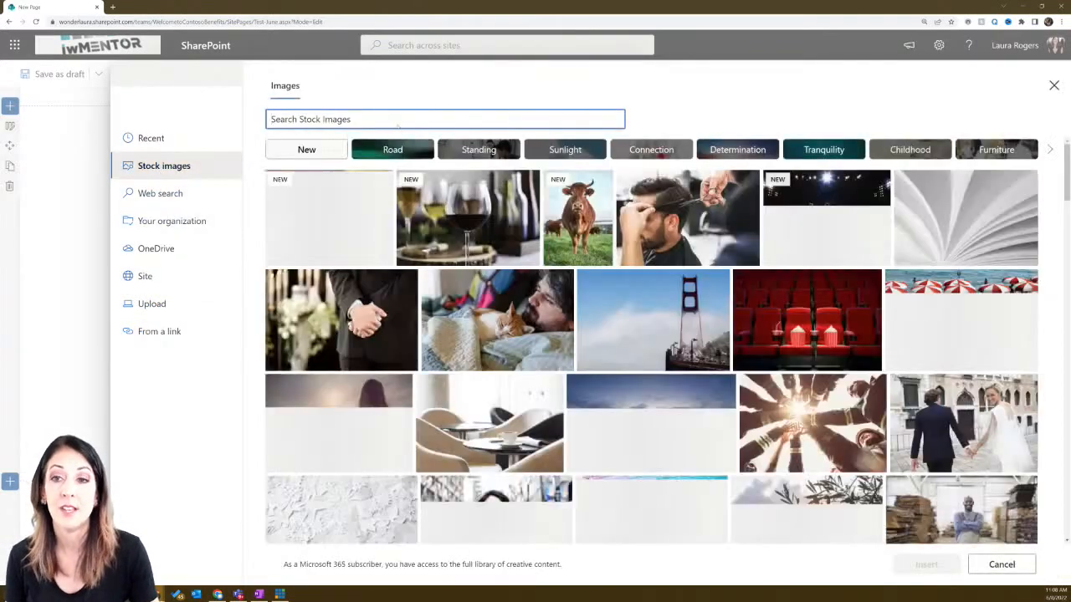
{"action": "type", "text": "robot"}
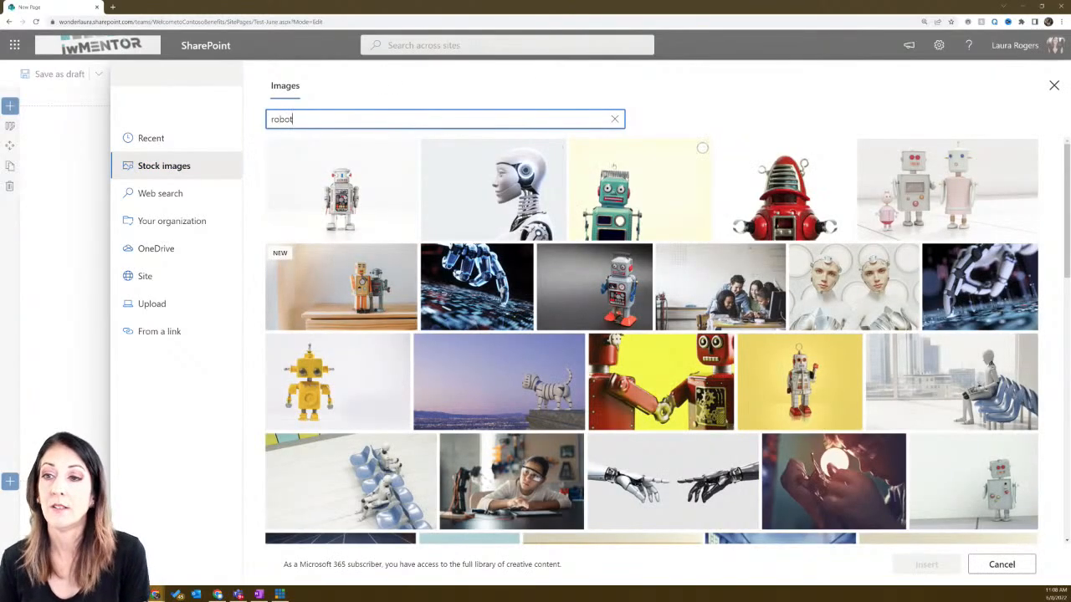
{"action": "left_click", "coordinate": [702, 148]}
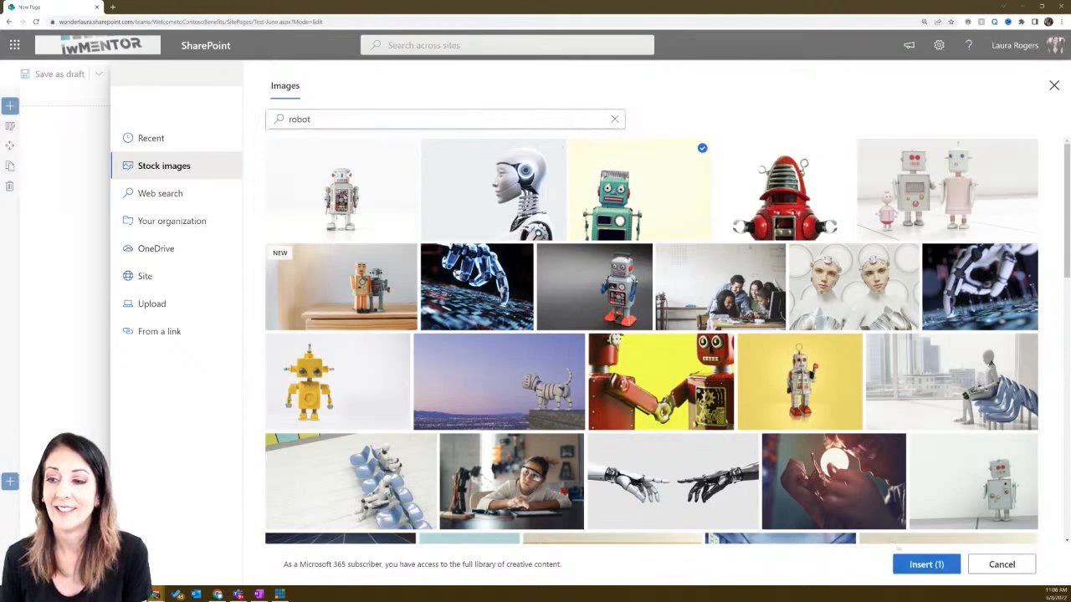
{"action": "left_click", "coordinate": [920, 564]}
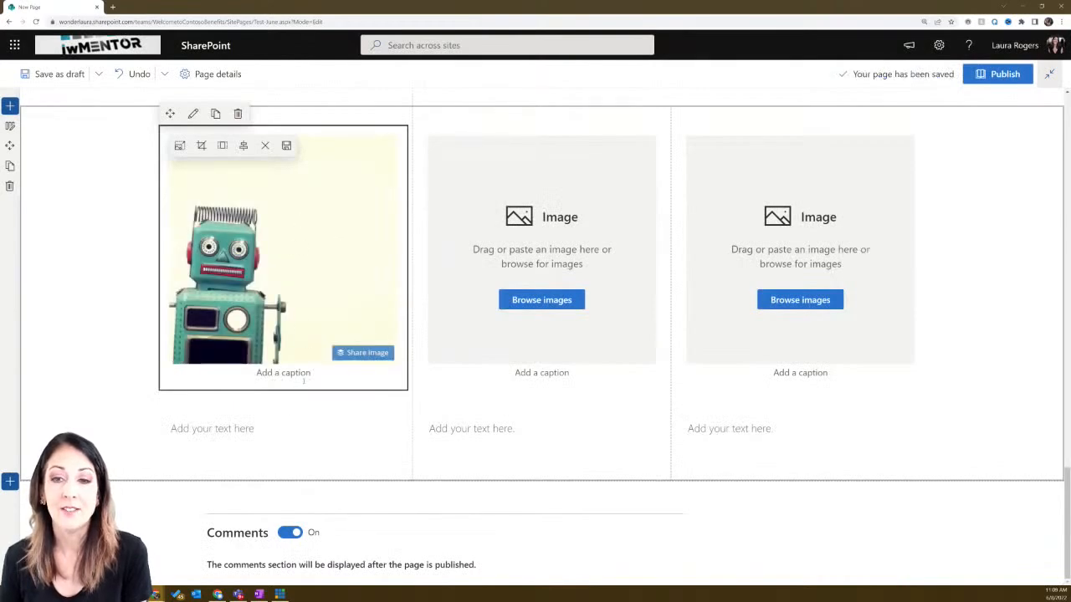
{"action": "left_click", "coordinate": [230, 427]}
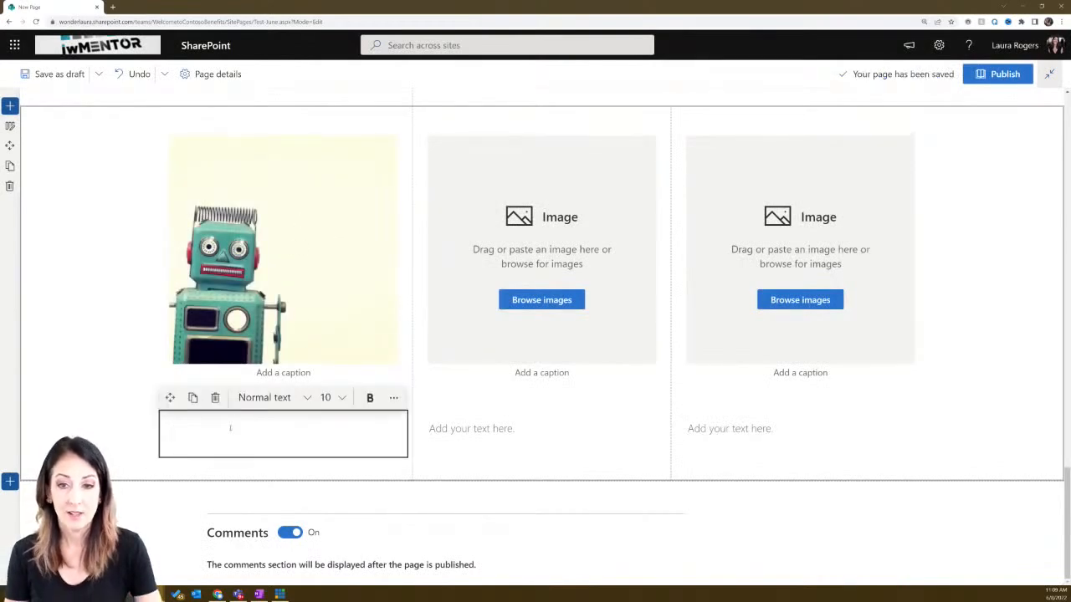
- Write 'Hello world!' under the robot image, then search web parts for 'image' without adding one
{"action": "type", "text": "Hello world!"}
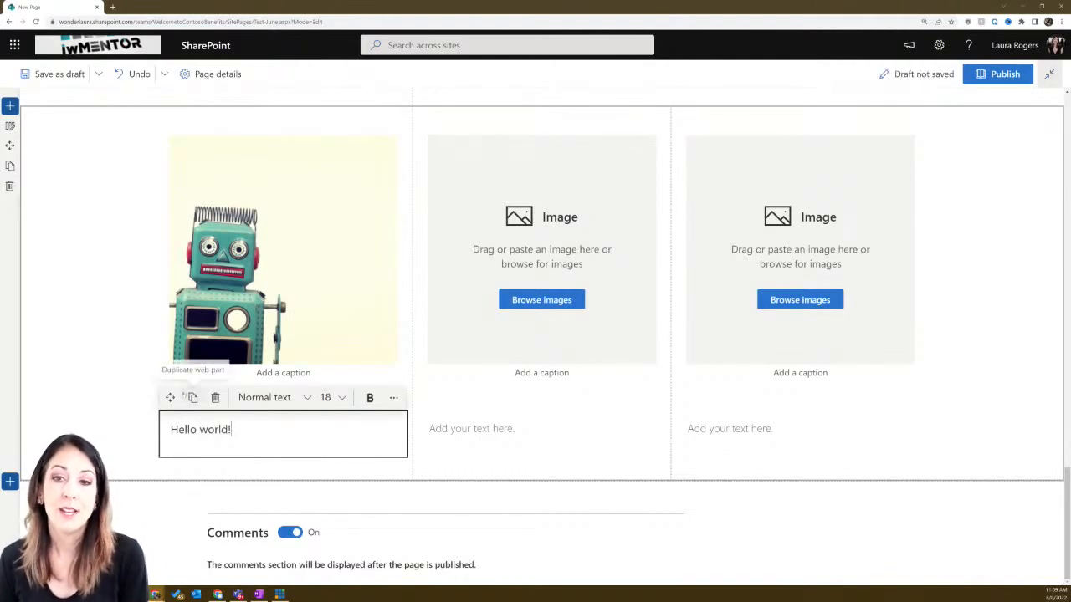
{"action": "left_click", "coordinate": [122, 310]}
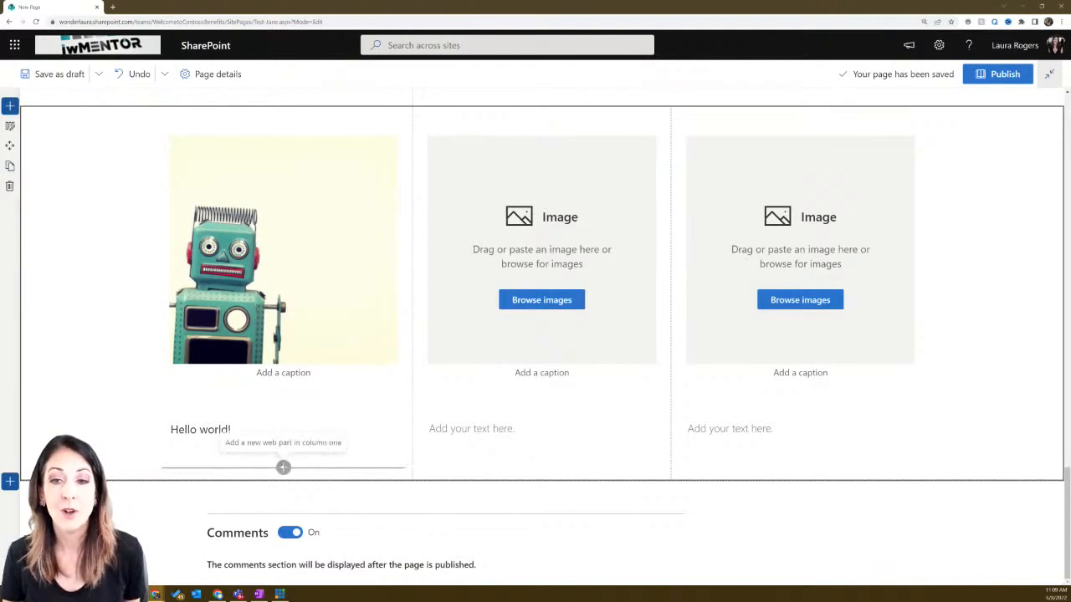
{"action": "left_click", "coordinate": [283, 466]}
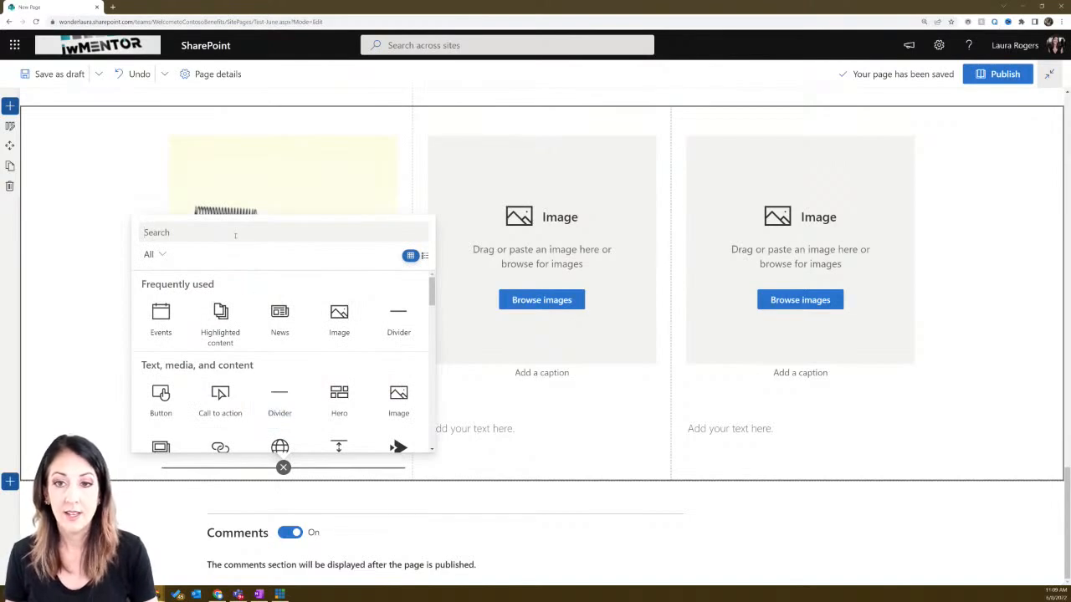
{"action": "type", "text": "image"}
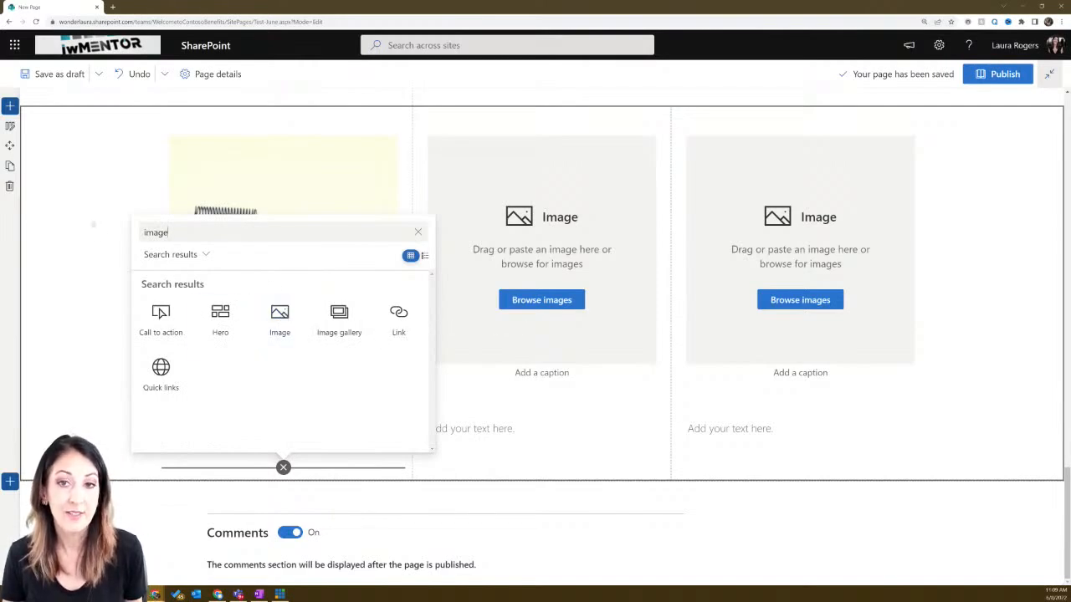
{"action": "left_click", "coordinate": [101, 232]}
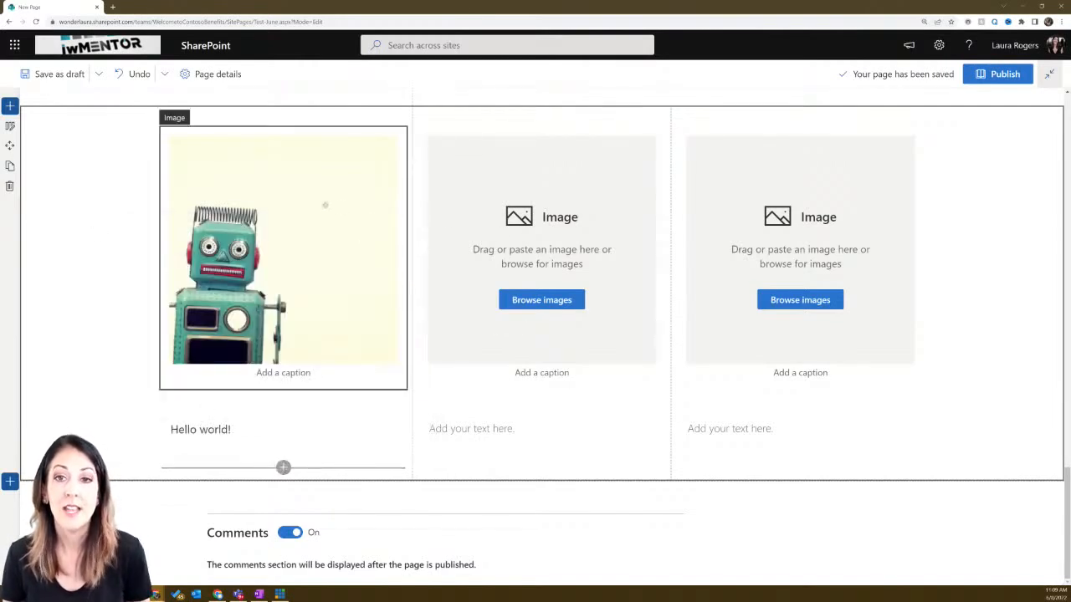
- Insert the red robot stock photo, found by searching 'robot', into the middle image column
{"action": "left_click", "coordinate": [530, 301]}
{"action": "left_click", "coordinate": [530, 301]}
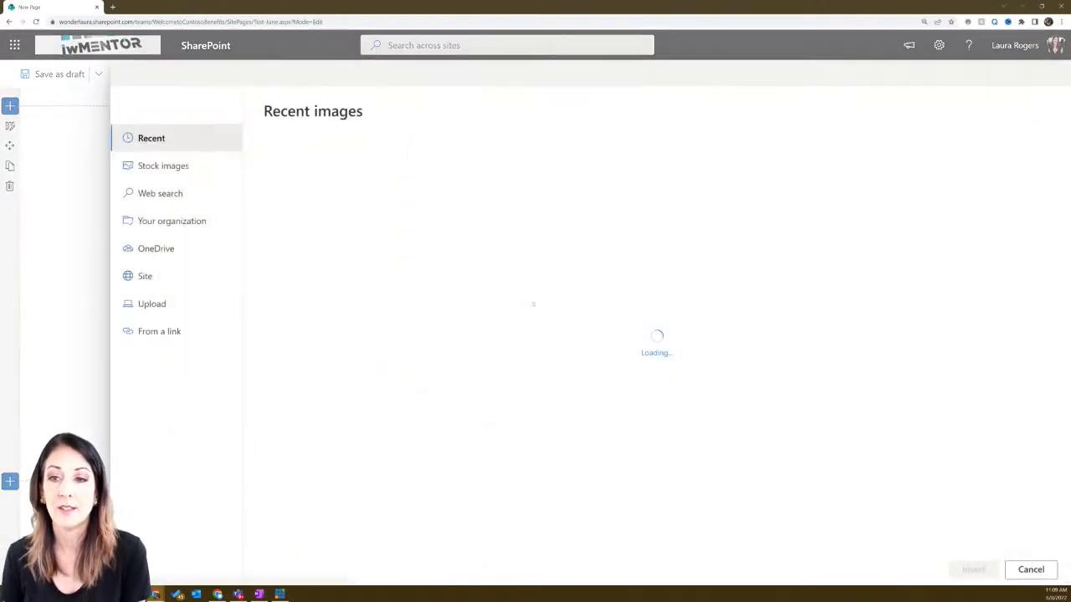
{"action": "left_click", "coordinate": [196, 166]}
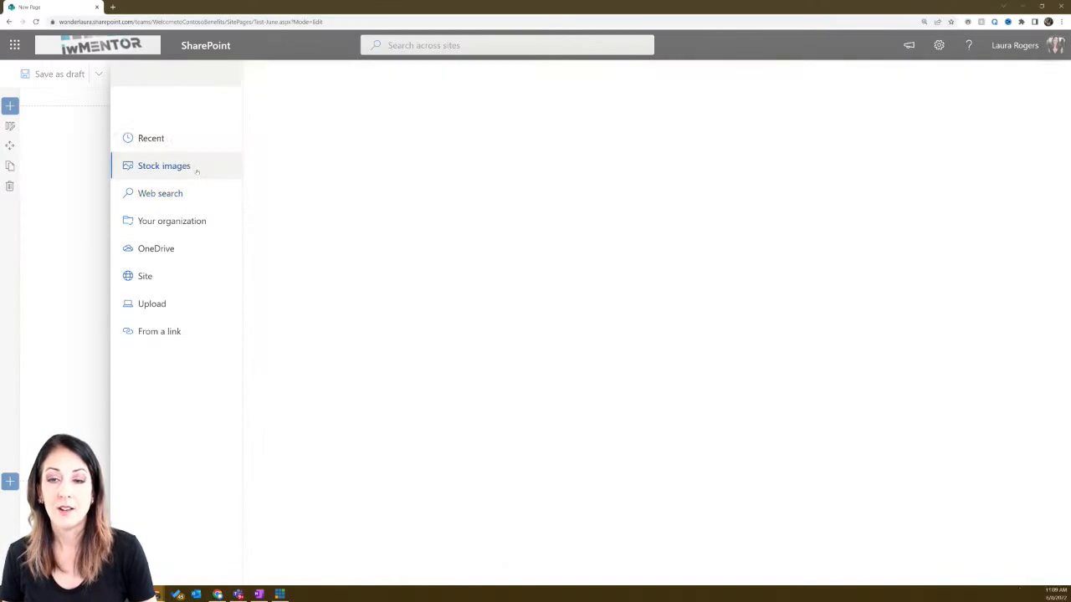
{"action": "type", "text": "robot"}
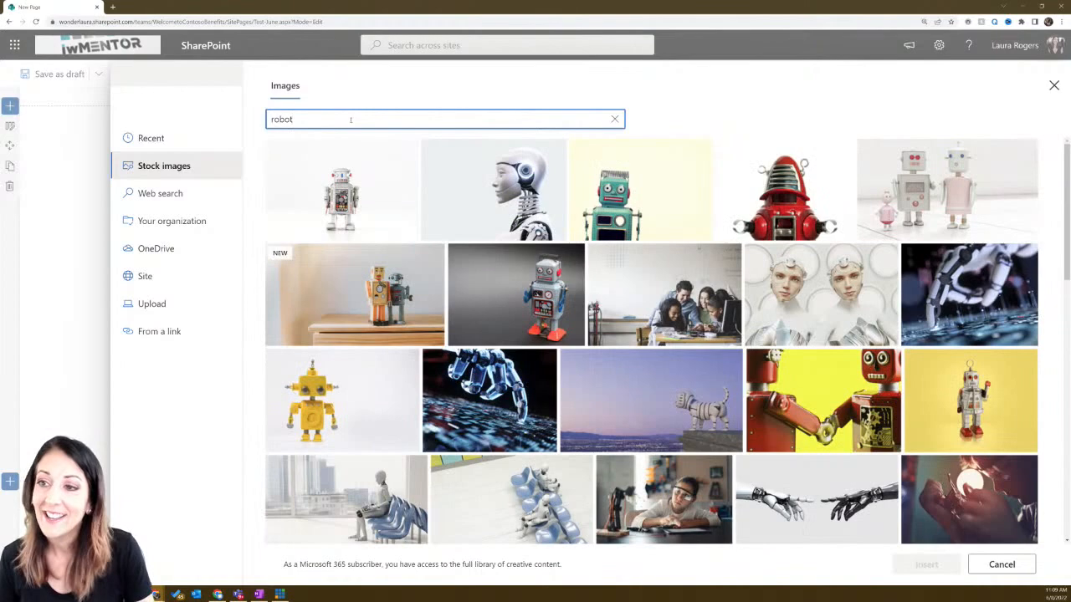
{"action": "left_click", "coordinate": [844, 148]}
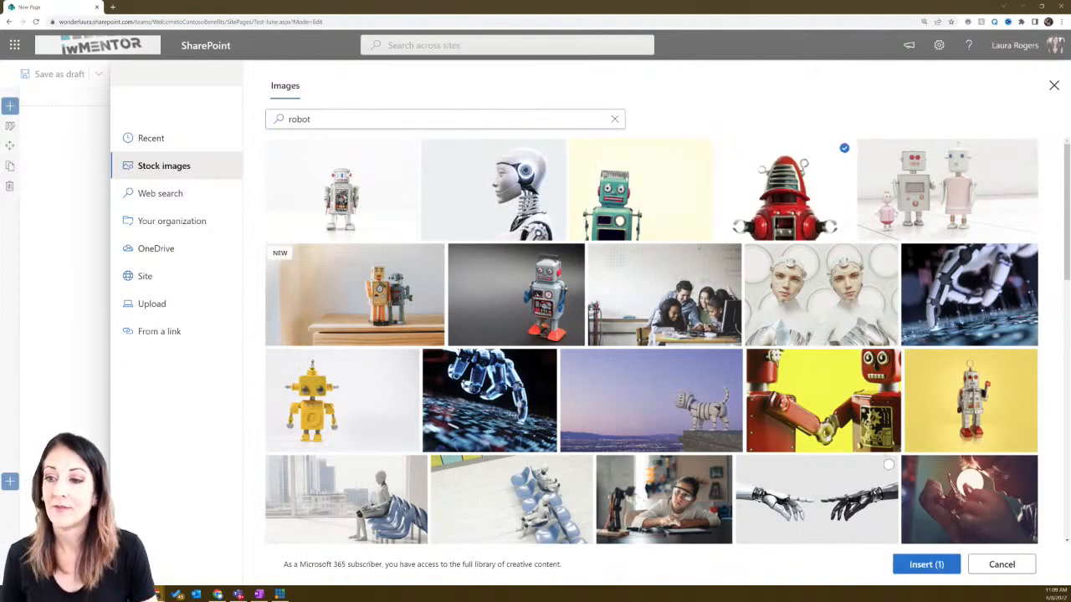
{"action": "left_click", "coordinate": [909, 565]}
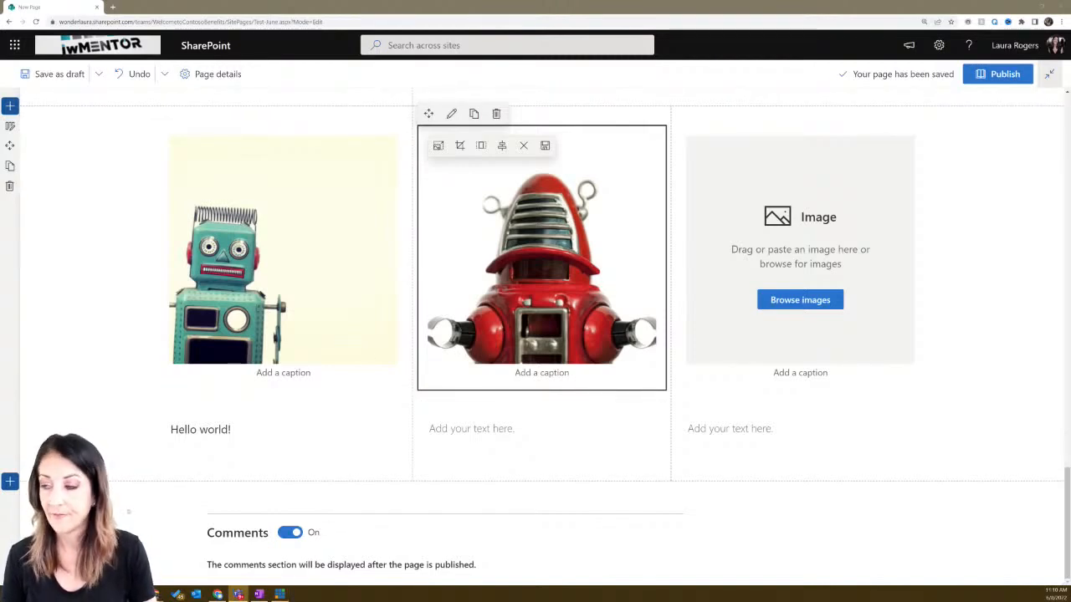
{"action": "left_click", "coordinate": [465, 429]}
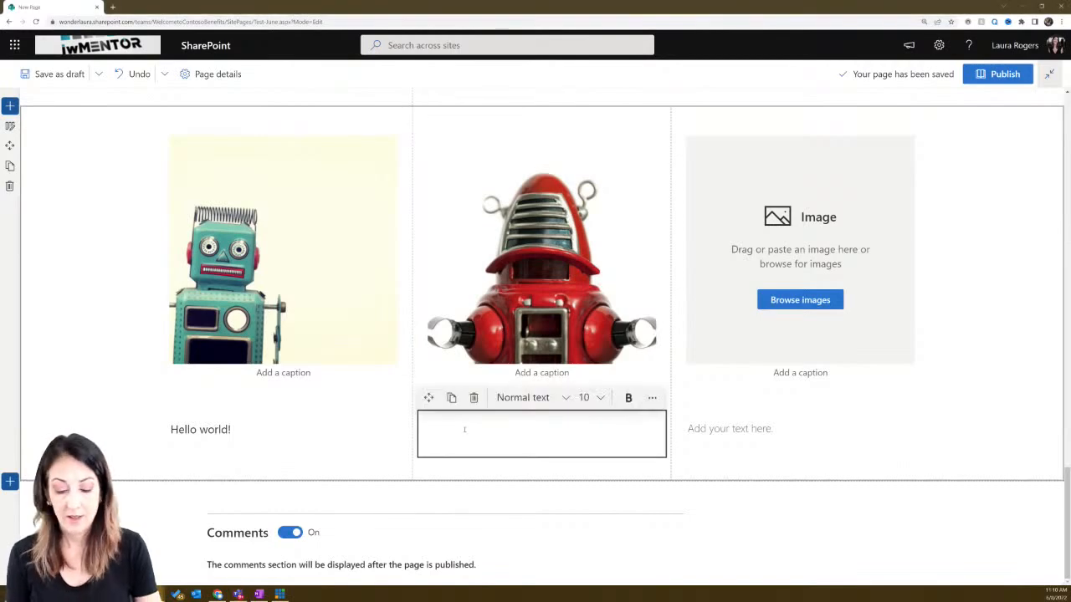
- Type 'Another ROBOT' in the middle text box and make 'ROBOT' bold
{"action": "type", "text": "Another"}
{"action": "type", "text": "ROBOT"}
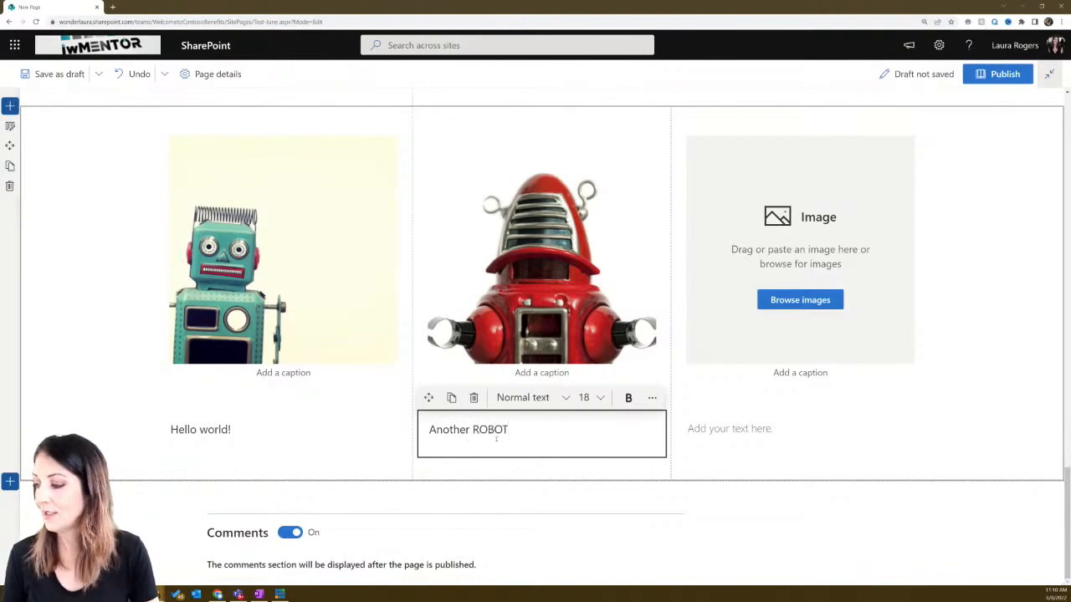
{"action": "left_click_drag", "start_coordinate": [473, 430], "coordinate": [507, 430]}
{"action": "left_click", "coordinate": [628, 397]}
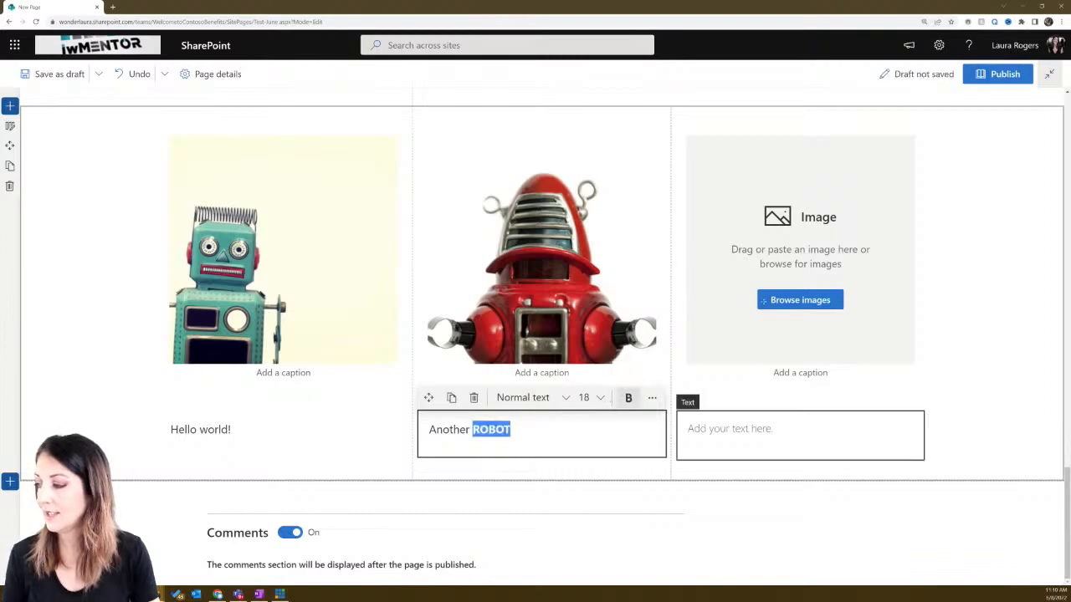
- Insert the stock toy robot on yellow background photo into the third column's image slot
{"action": "left_click", "coordinate": [800, 299]}
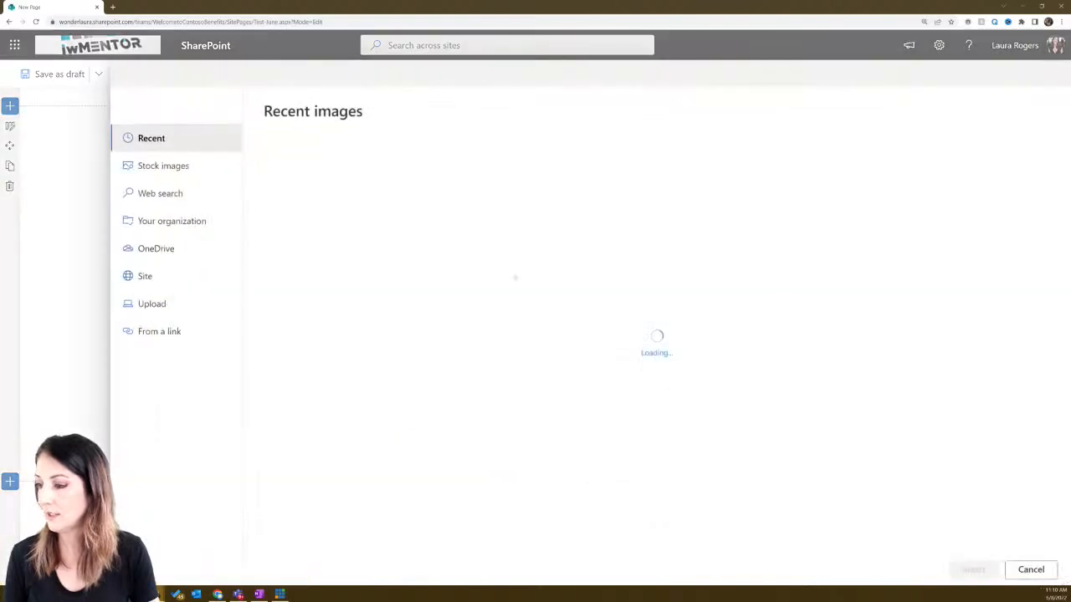
{"action": "left_click", "coordinate": [163, 166]}
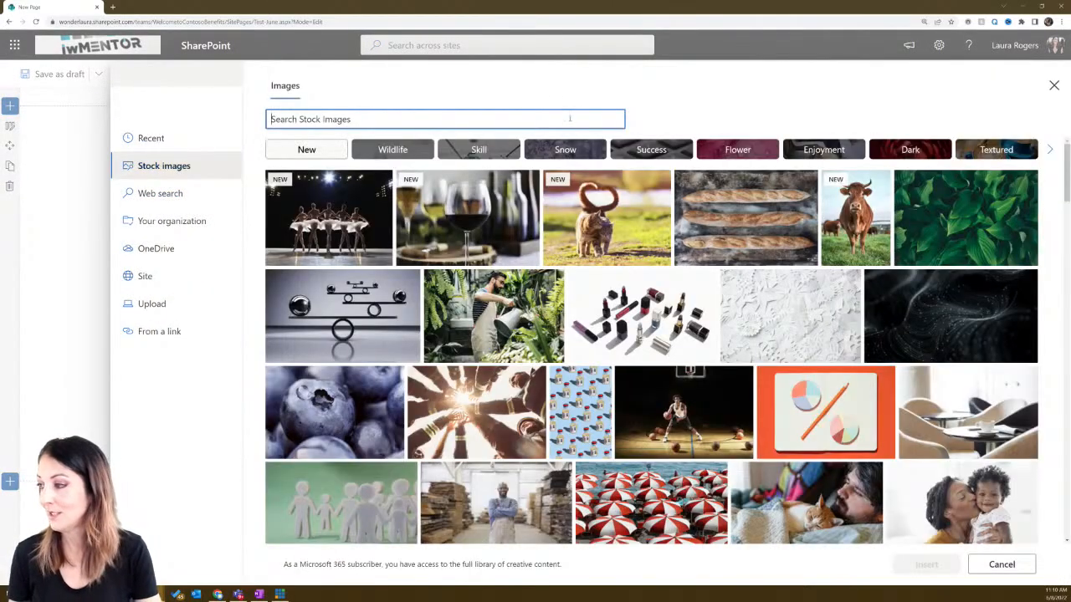
{"action": "left_click", "coordinate": [570, 119]}
{"action": "type", "text": "robot"}
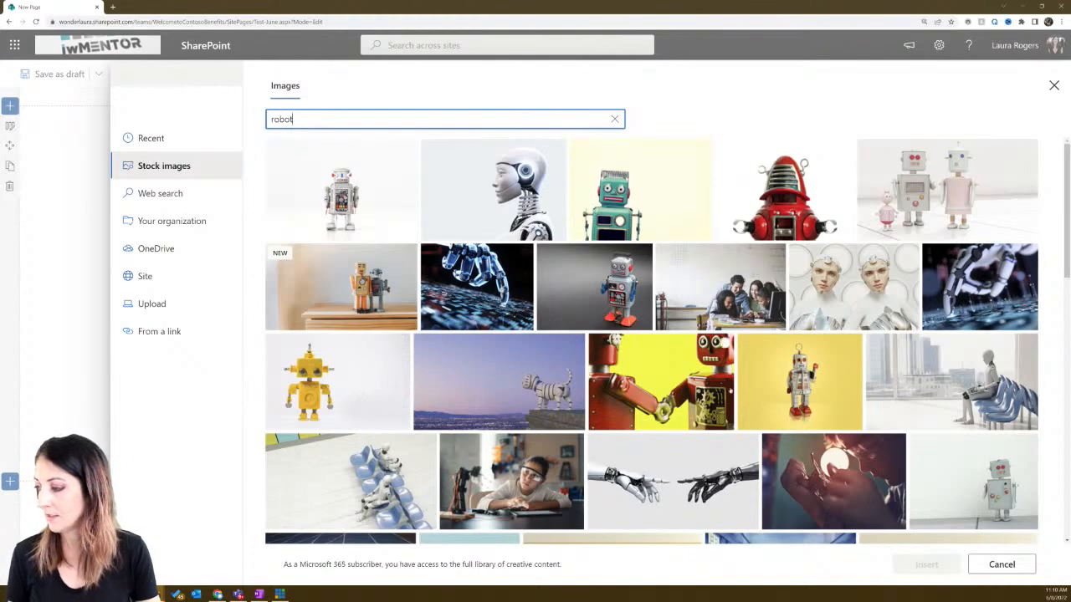
{"action": "left_click", "coordinate": [853, 343]}
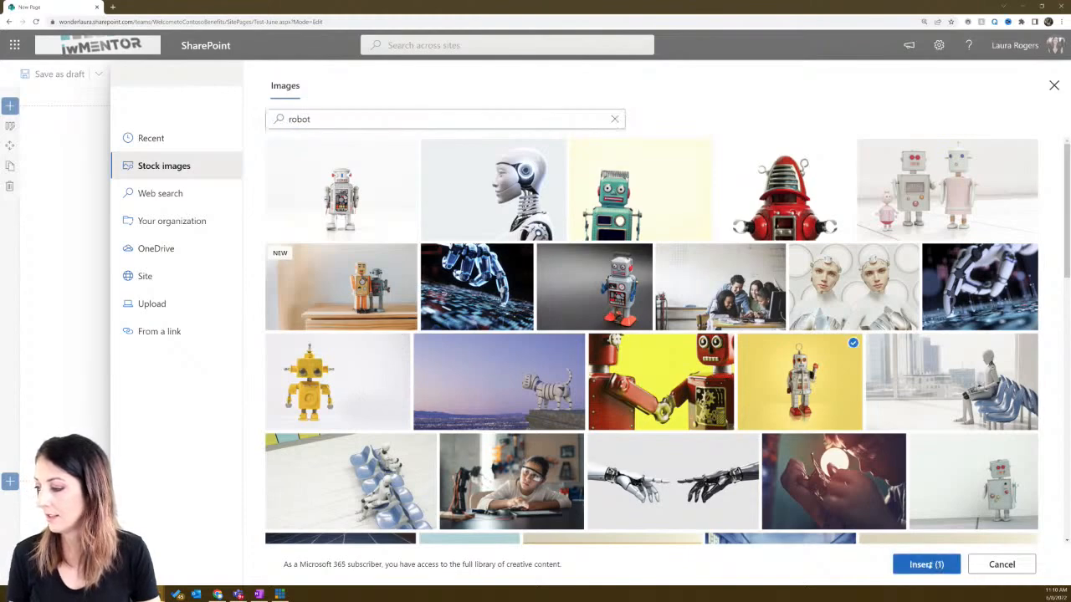
{"action": "left_click", "coordinate": [926, 565]}
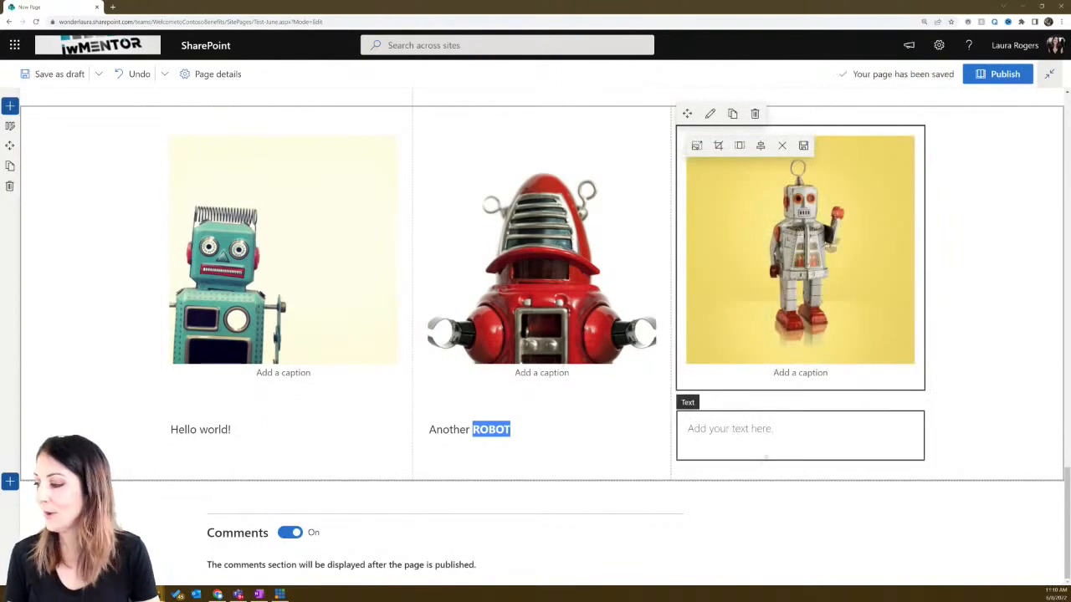
{"action": "left_click", "coordinate": [742, 429]}
- Type 'Third one' in the third column and make 'Hello world!' a Heading 2
{"action": "type", "text": "Third one"}
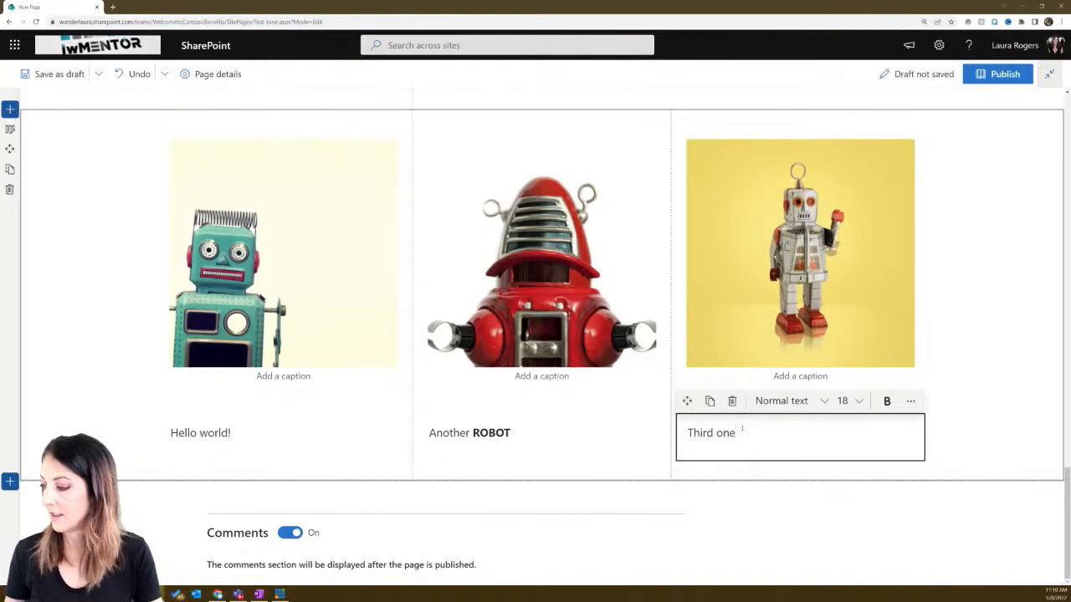
{"action": "left_click", "coordinate": [296, 437]}
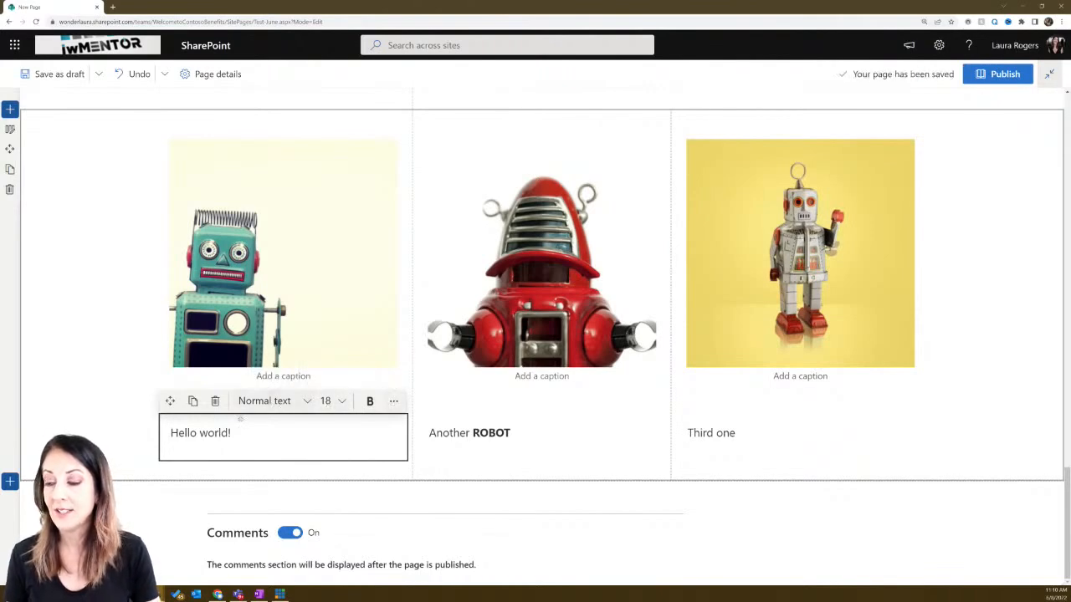
{"action": "left_click_drag", "start_coordinate": [244, 433], "coordinate": [153, 433]}
{"action": "left_click", "coordinate": [281, 406]}
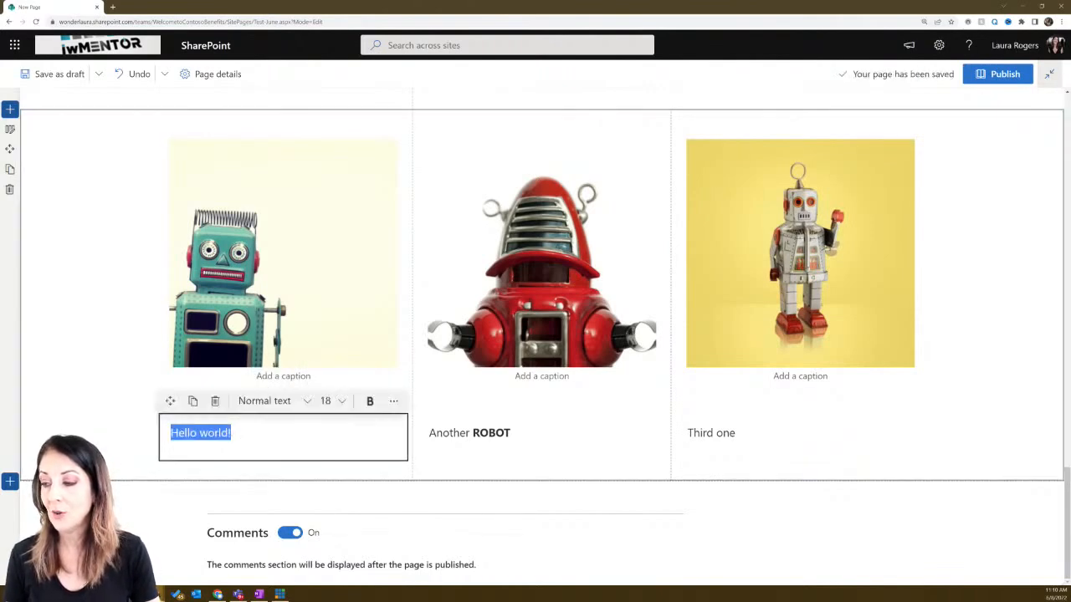
{"action": "left_click", "coordinate": [272, 401]}
{"action": "left_click", "coordinate": [273, 467]}
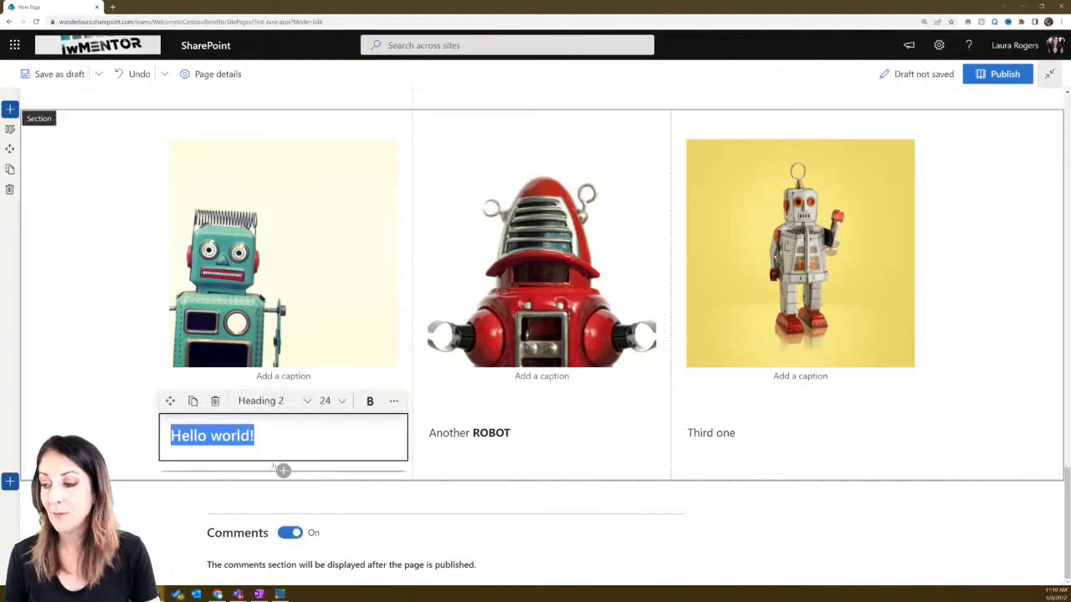
{"action": "key", "text": "Right"}
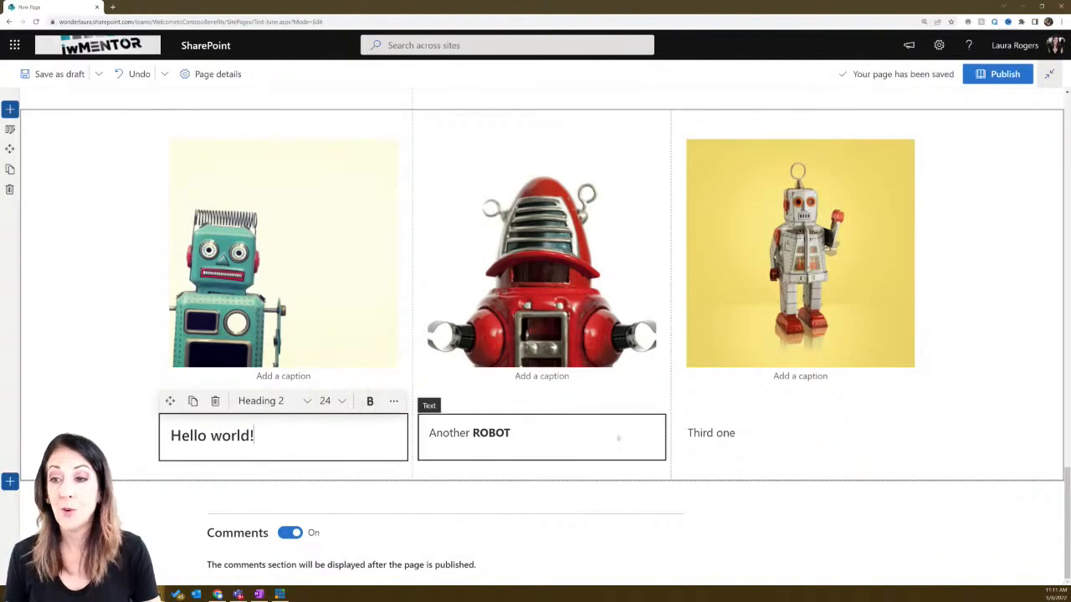
{"action": "left_click", "coordinate": [794, 432]}
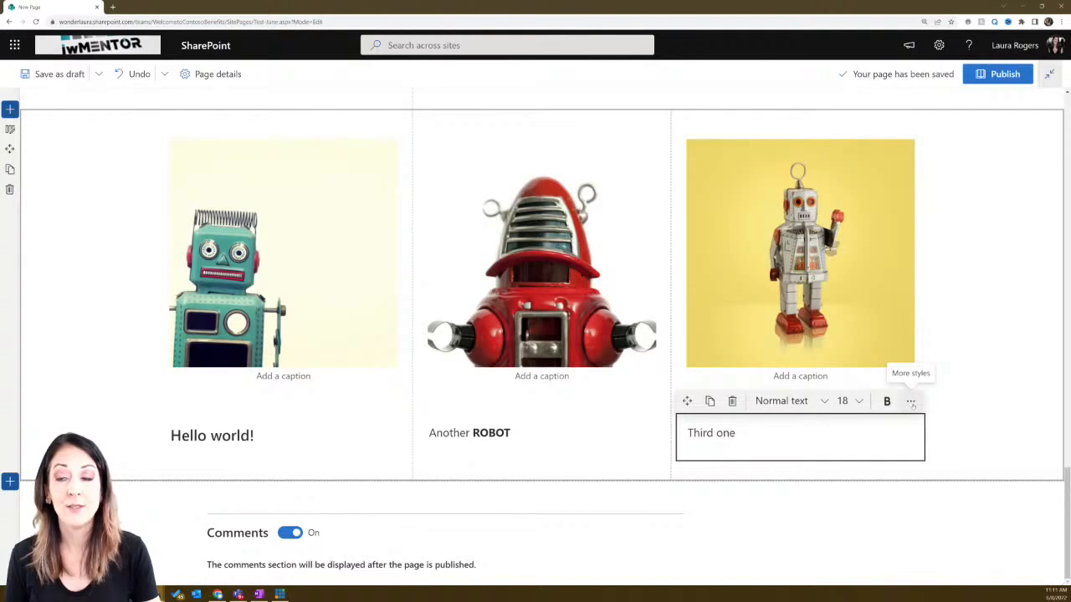
{"action": "left_click", "coordinate": [911, 403]}
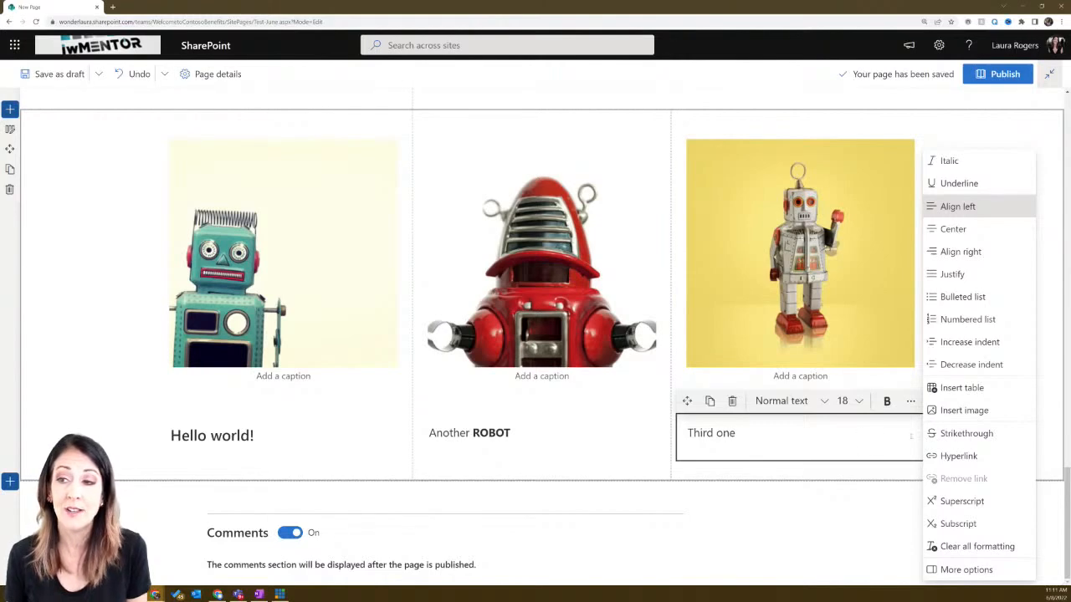
{"action": "left_click", "coordinate": [966, 570]}
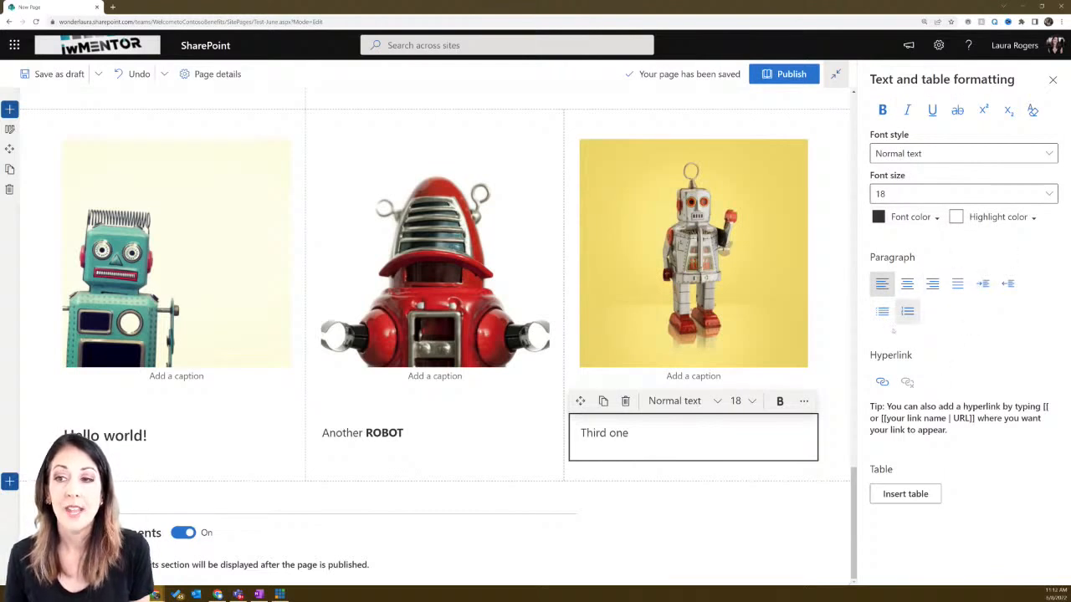
{"action": "left_click", "coordinate": [803, 400]}
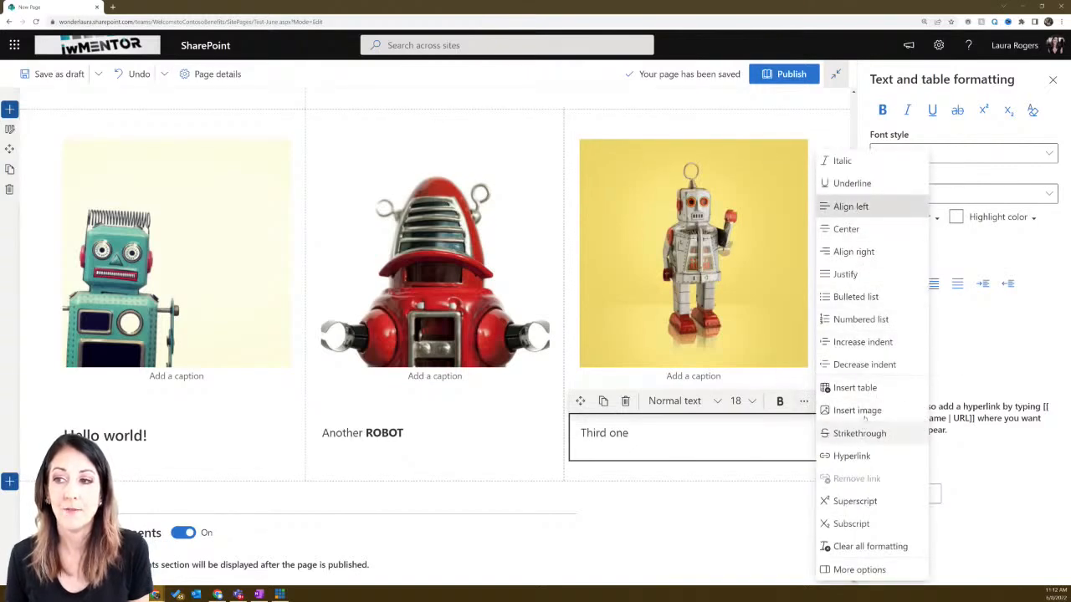
{"action": "left_click", "coordinate": [1051, 80]}
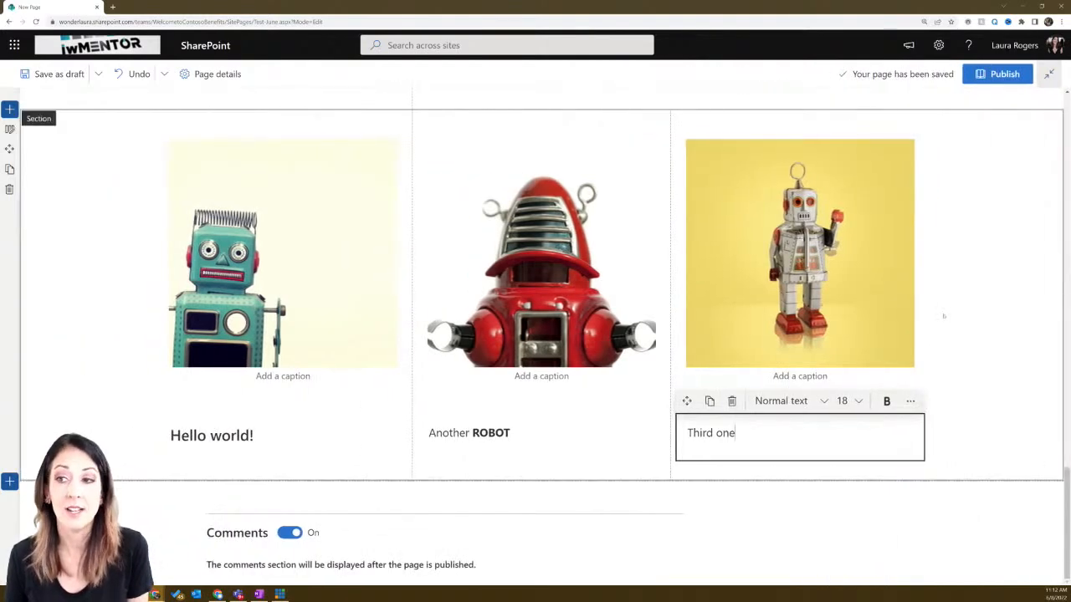
{"action": "left_click", "coordinate": [944, 315]}
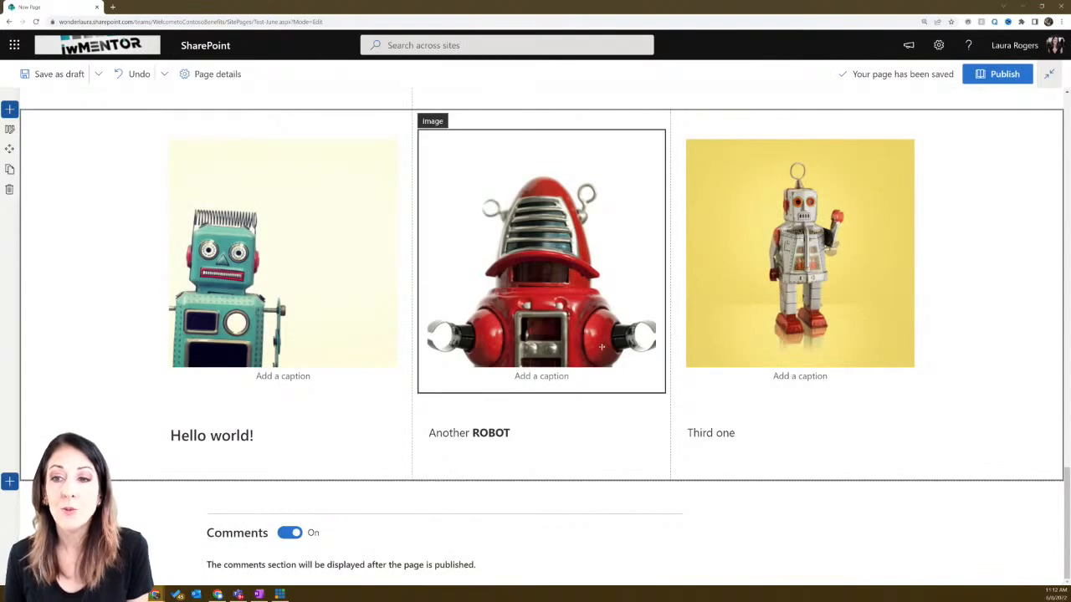
{"action": "scroll", "coordinate": [601, 346], "scroll_direction": "up", "scroll_amount": 5}
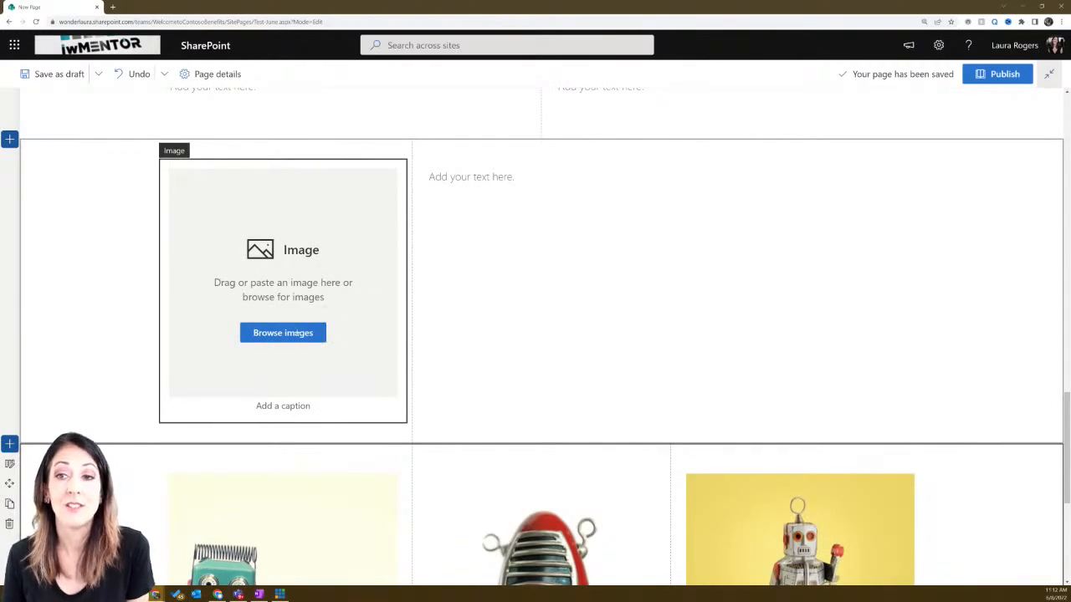
{"action": "scroll", "coordinate": [479, 192], "scroll_direction": "up", "scroll_amount": 5}
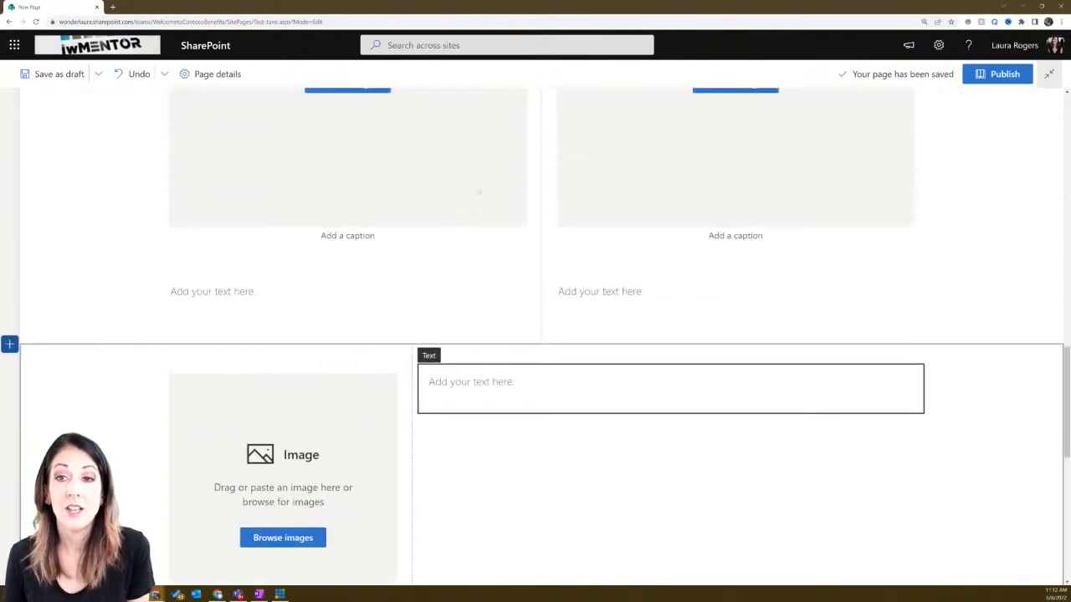
{"action": "scroll", "coordinate": [402, 192], "scroll_direction": "up", "scroll_amount": 1}
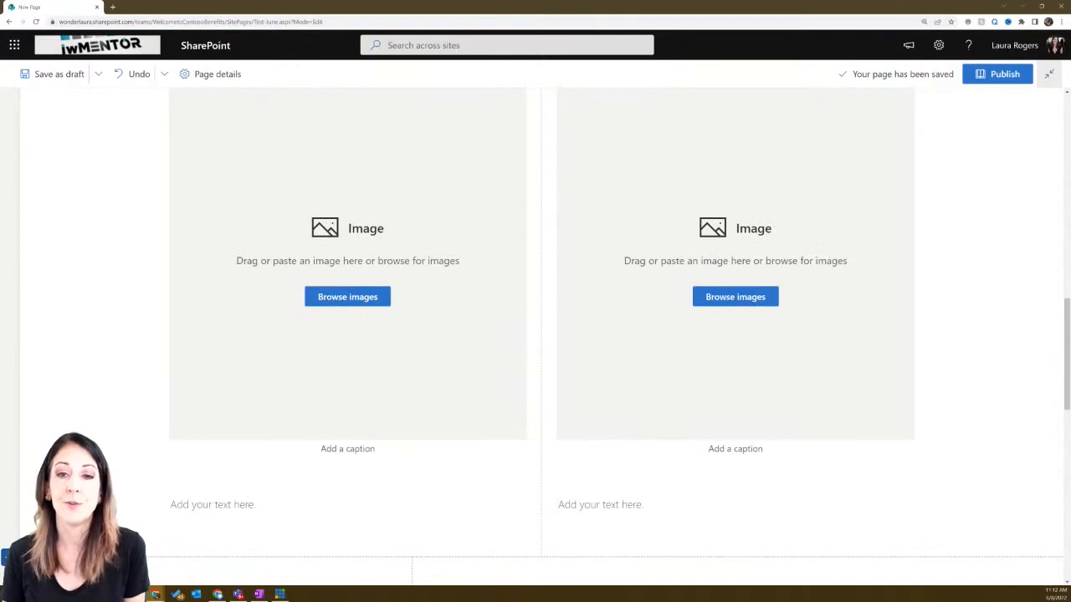
{"action": "scroll", "coordinate": [280, 347], "scroll_direction": "up", "scroll_amount": 8}
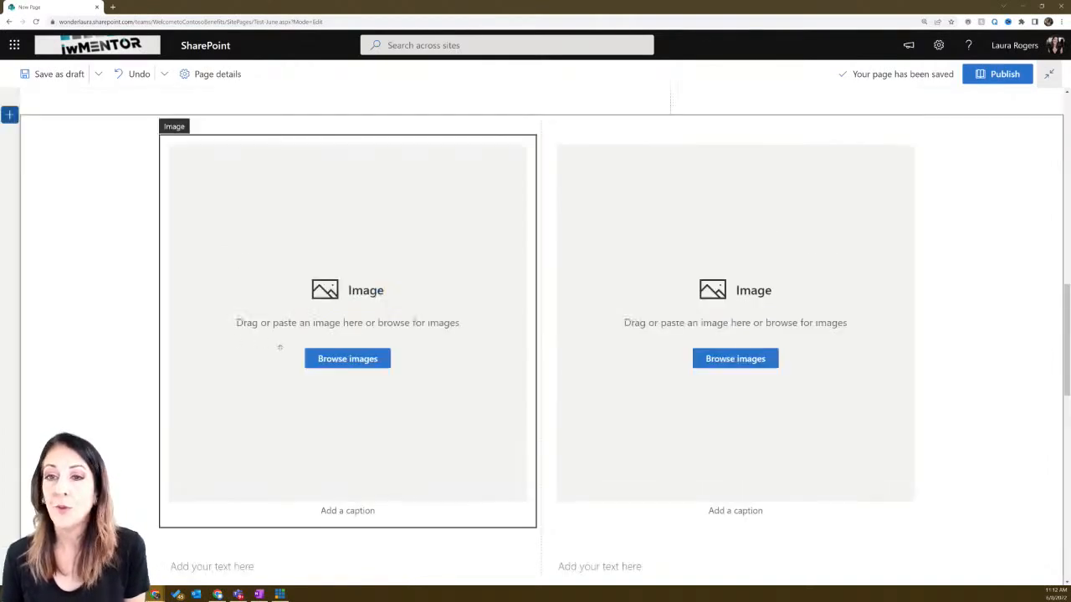
{"action": "scroll", "coordinate": [281, 347], "scroll_direction": "up", "scroll_amount": 4}
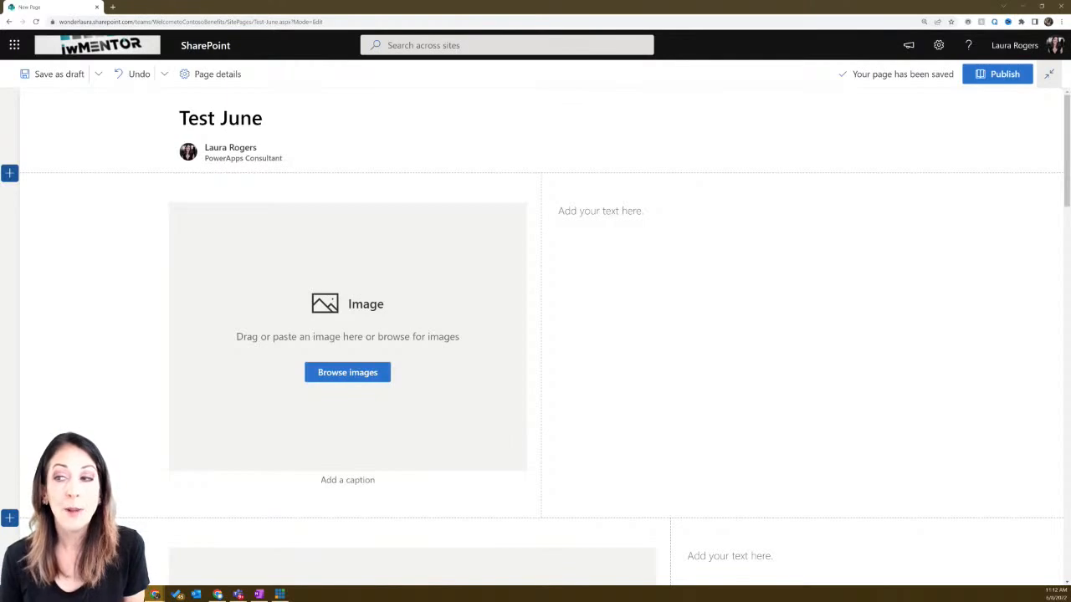
{"action": "left_click", "coordinate": [10, 173]}
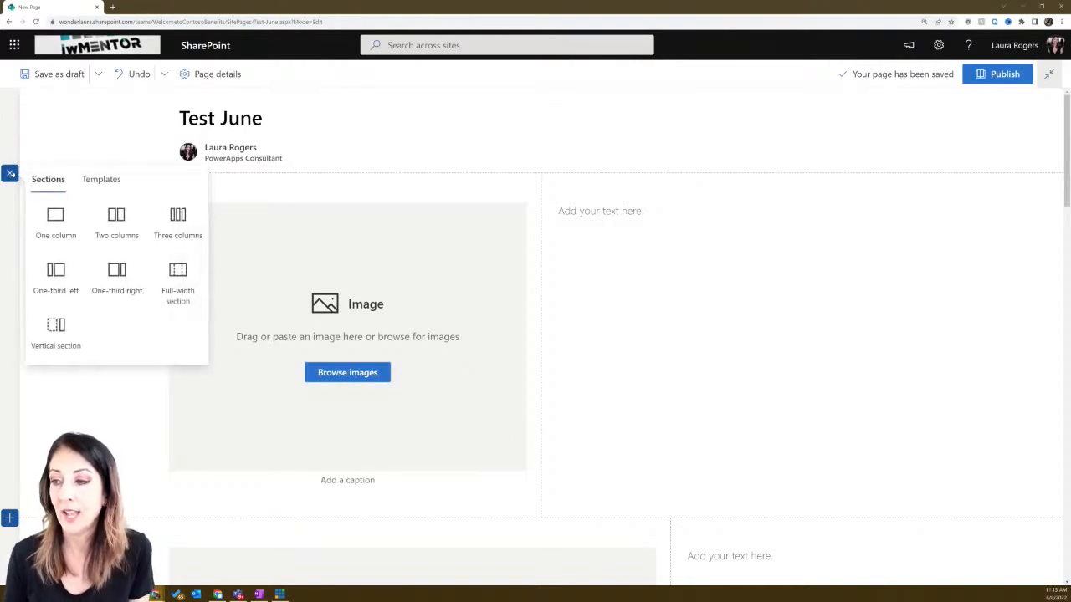
{"action": "left_click", "coordinate": [65, 234]}
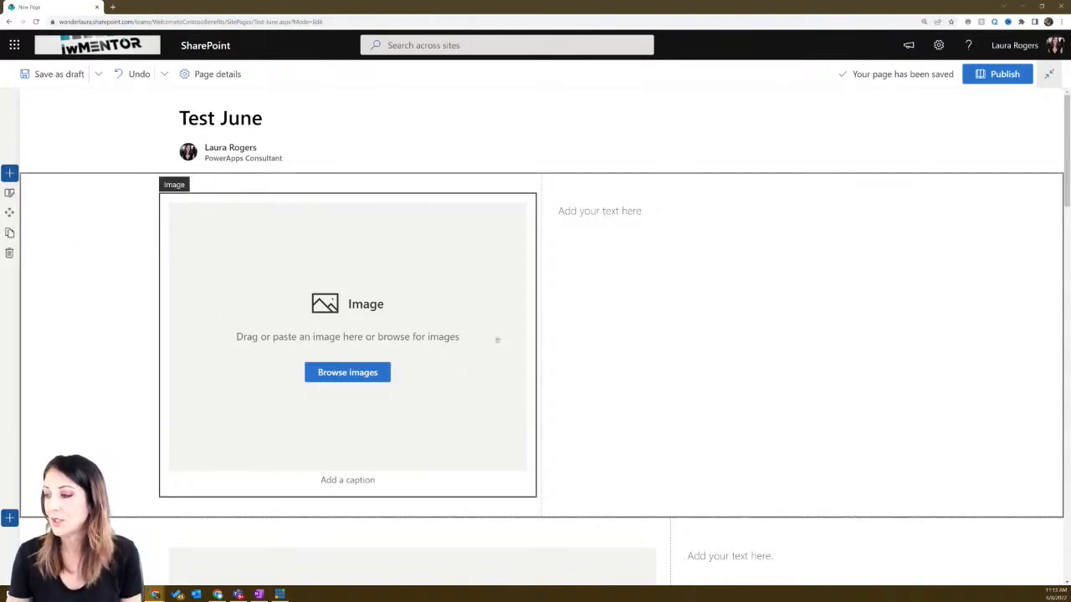
{"action": "left_click", "coordinate": [348, 372]}
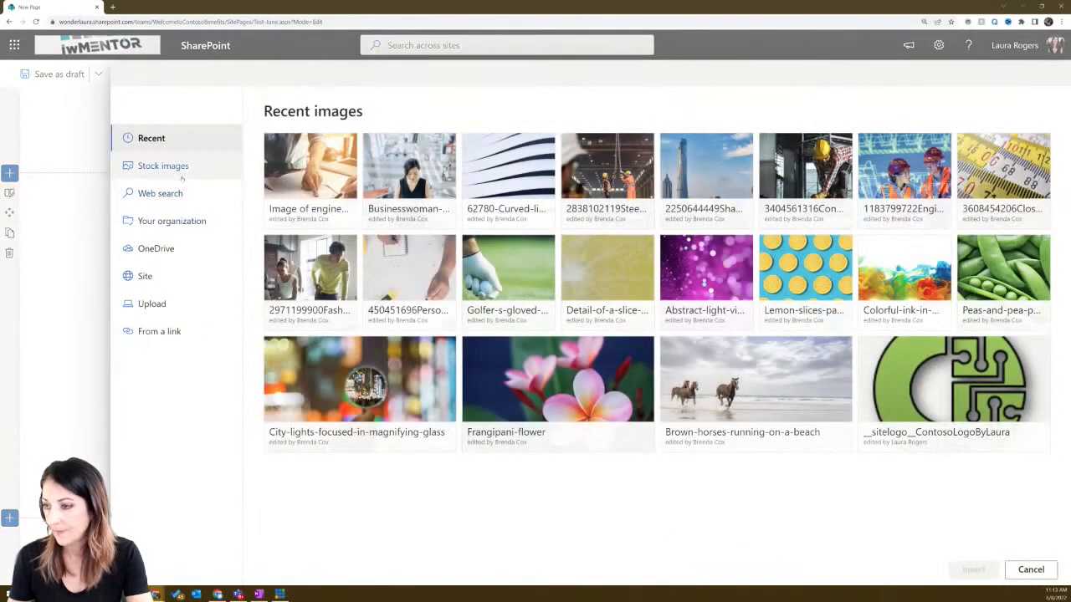
- Insert the stock photo of two toy robots, found by searching 'robot', into the top section
{"action": "left_click", "coordinate": [185, 167]}
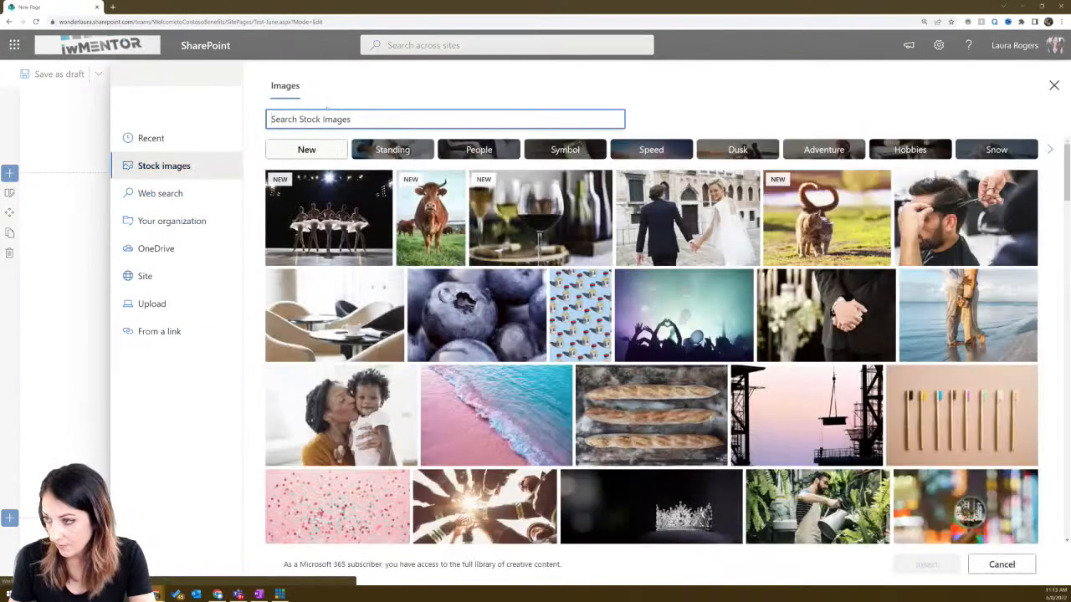
{"action": "type", "text": "robot"}
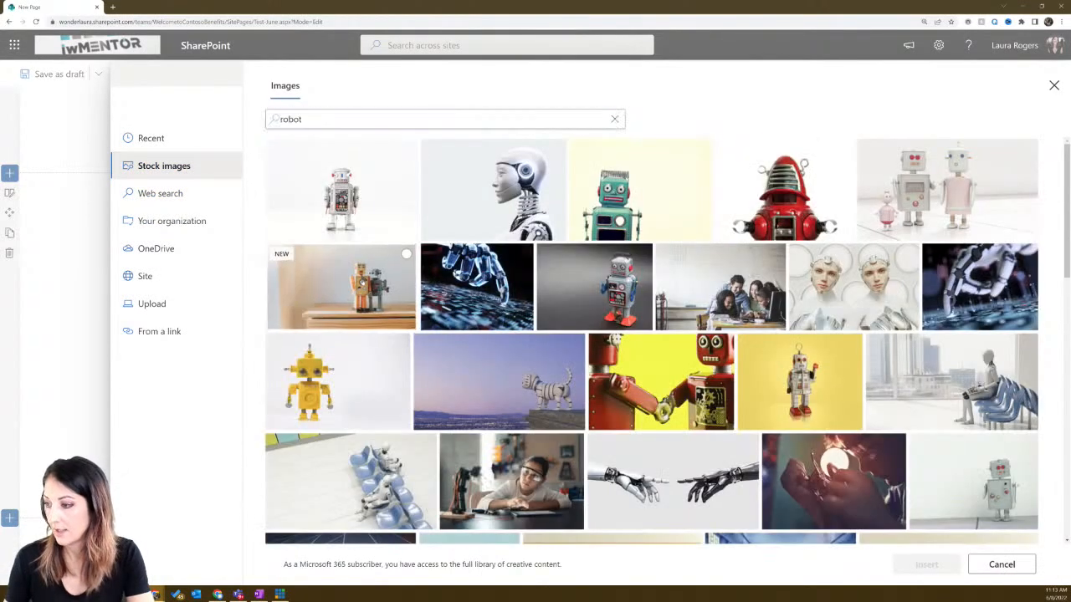
{"action": "left_click", "coordinate": [407, 253]}
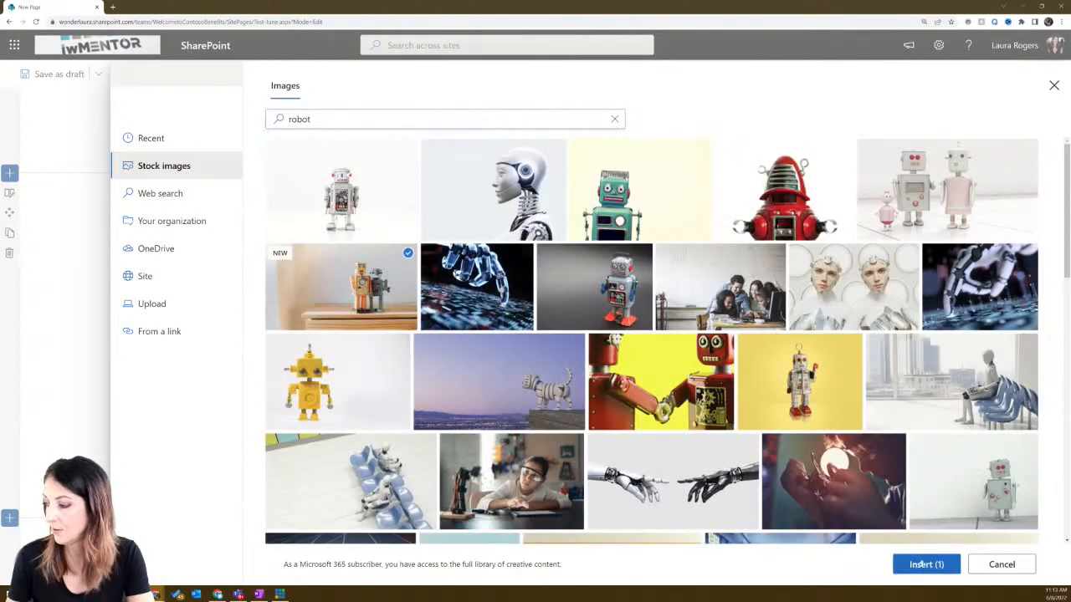
{"action": "left_click", "coordinate": [925, 565]}
- Add 'Two robot friends' beside the photo and style it as Heading 1
{"action": "left_click", "coordinate": [604, 210]}
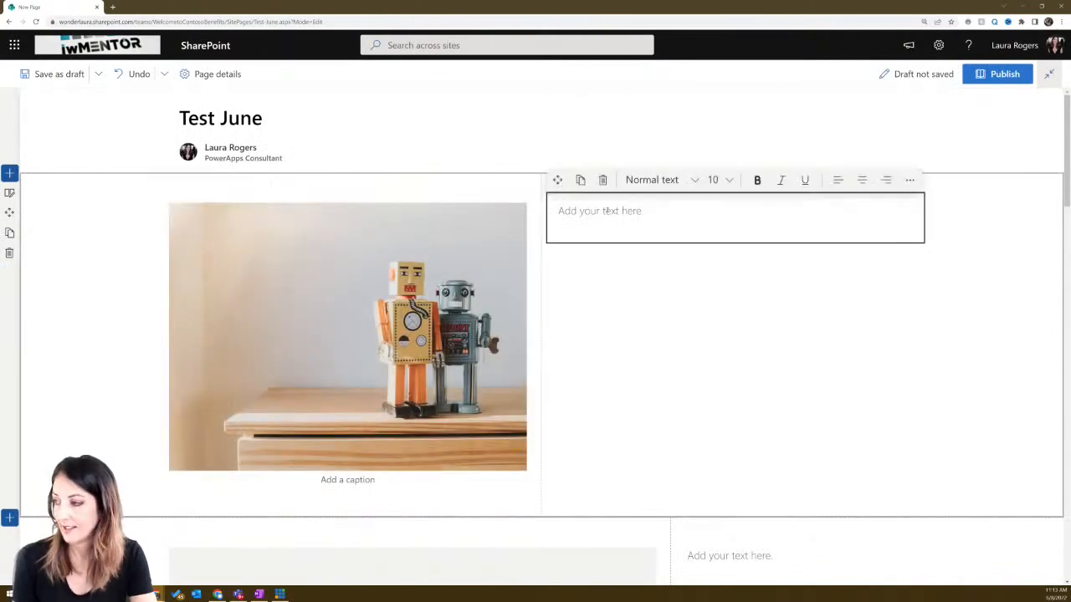
{"action": "left_click", "coordinate": [605, 210]}
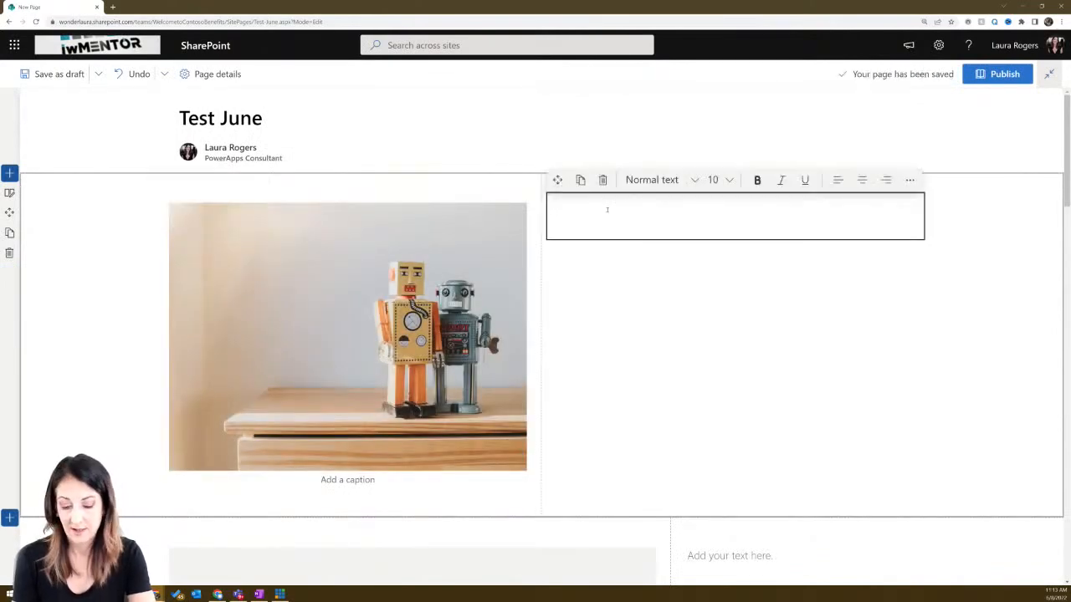
{"action": "type", "text": "T"}
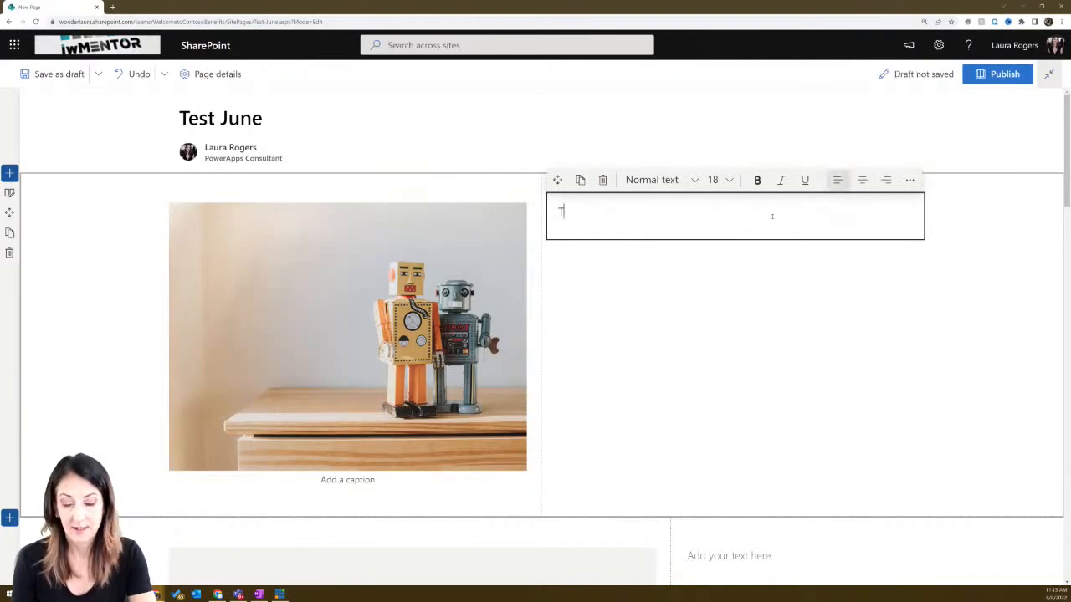
{"action": "type", "text": "wo robot friends"}
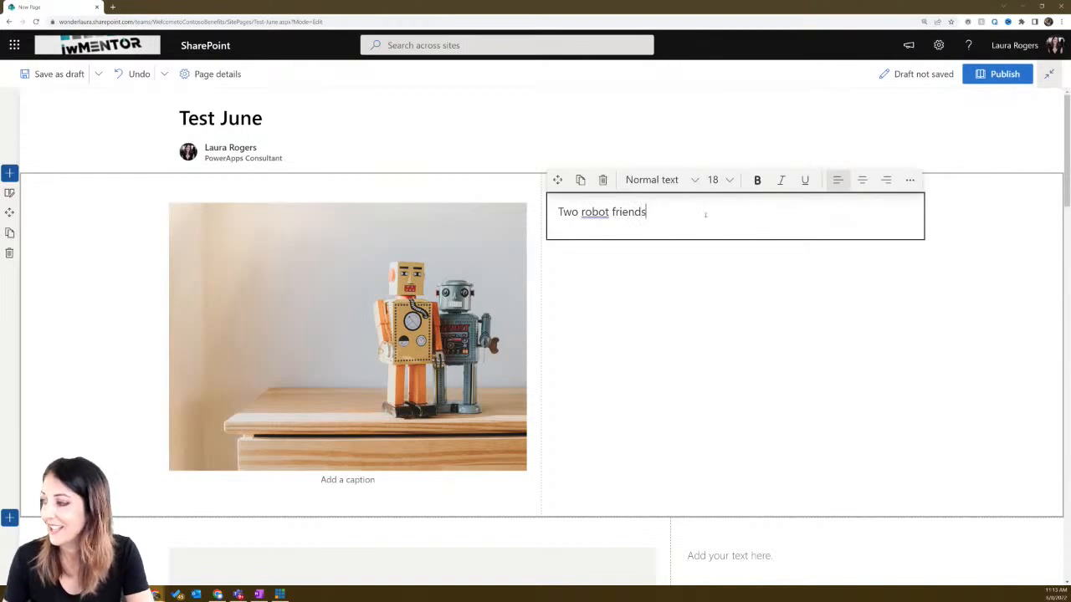
{"action": "left_click_drag", "start_coordinate": [667, 213], "coordinate": [557, 212]}
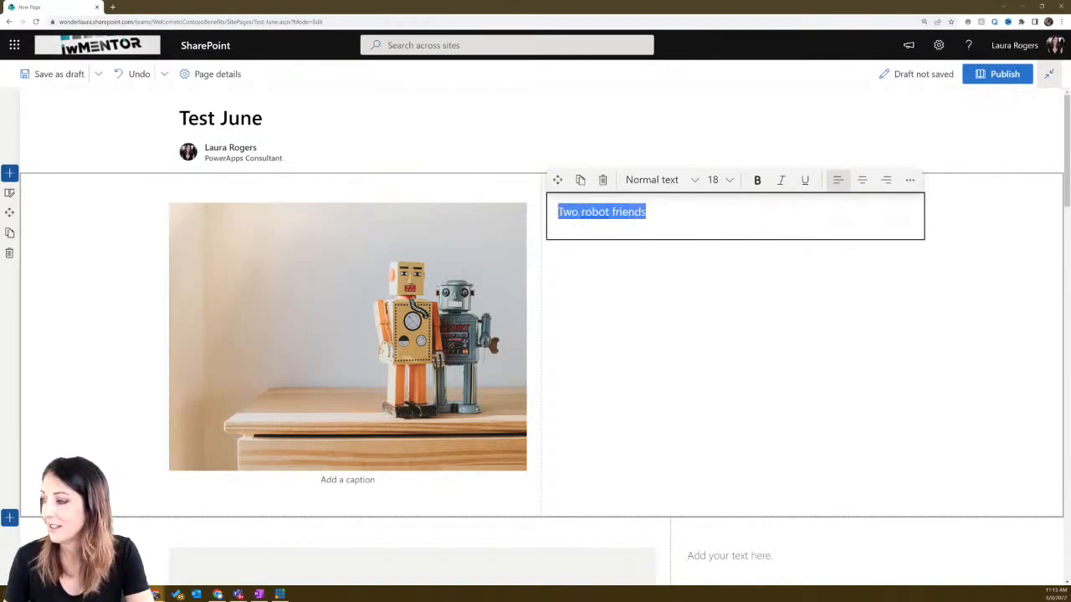
{"action": "left_click", "coordinate": [661, 179]}
{"action": "left_click", "coordinate": [648, 222]}
{"action": "left_click", "coordinate": [746, 225]}
{"action": "left_click", "coordinate": [709, 270]}
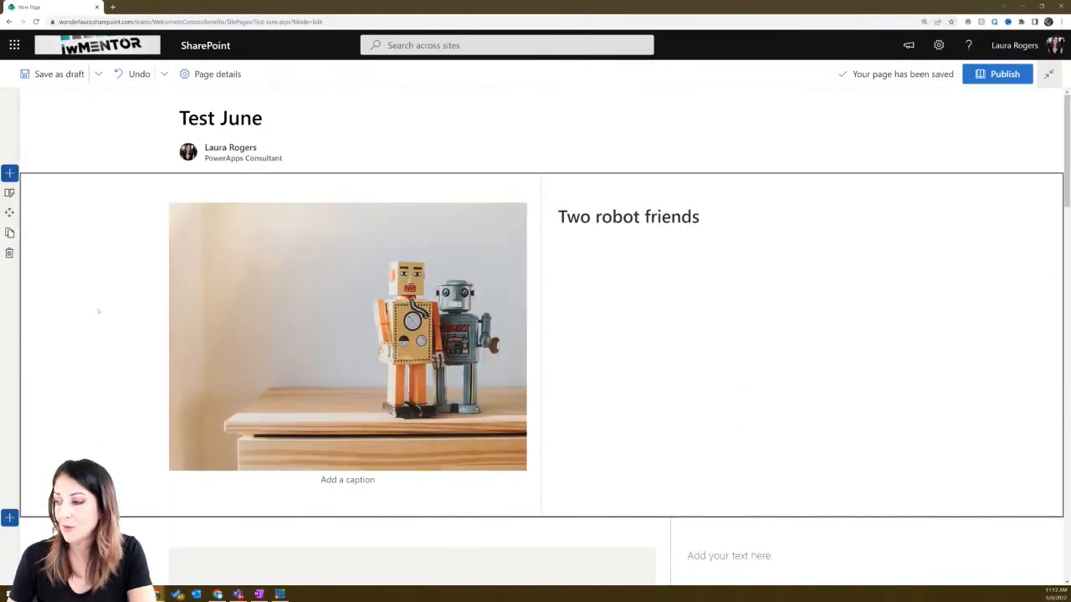
- Drag the three-robot section up so it sits directly below the Test June title
{"action": "scroll", "coordinate": [98, 312], "scroll_direction": "down", "scroll_amount": 1}
{"action": "scroll", "coordinate": [98, 311], "scroll_direction": "down", "scroll_amount": 10}
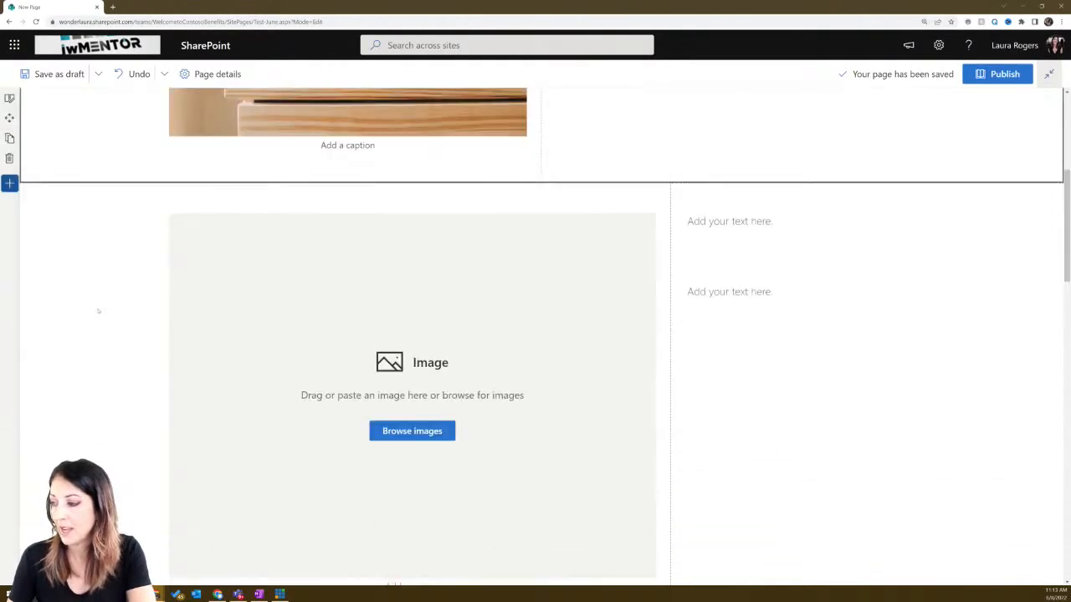
{"action": "scroll", "coordinate": [98, 311], "scroll_direction": "down", "scroll_amount": 6}
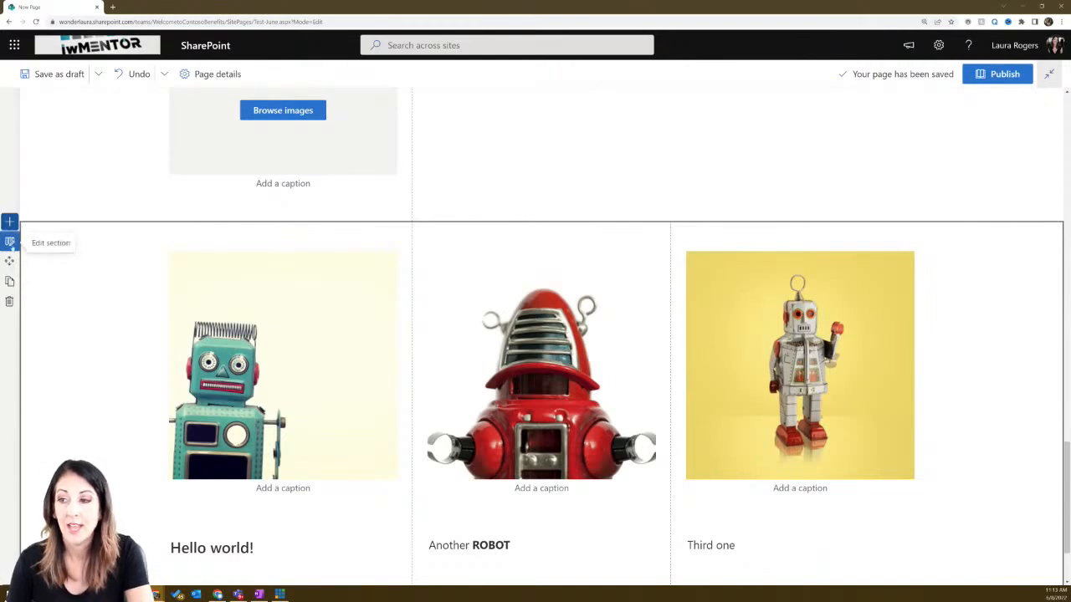
{"action": "left_click_drag", "start_coordinate": [10, 261], "coordinate": [42, 182]}
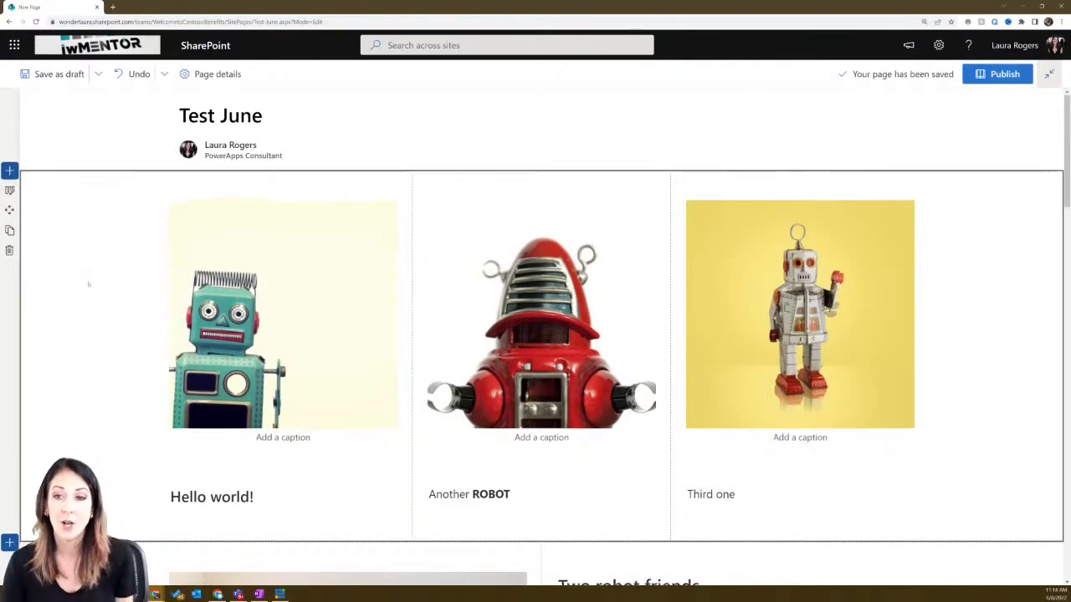
{"action": "scroll", "coordinate": [202, 355], "scroll_direction": "down", "scroll_amount": 3}
{"action": "scroll", "coordinate": [201, 354], "scroll_direction": "up", "scroll_amount": 4}
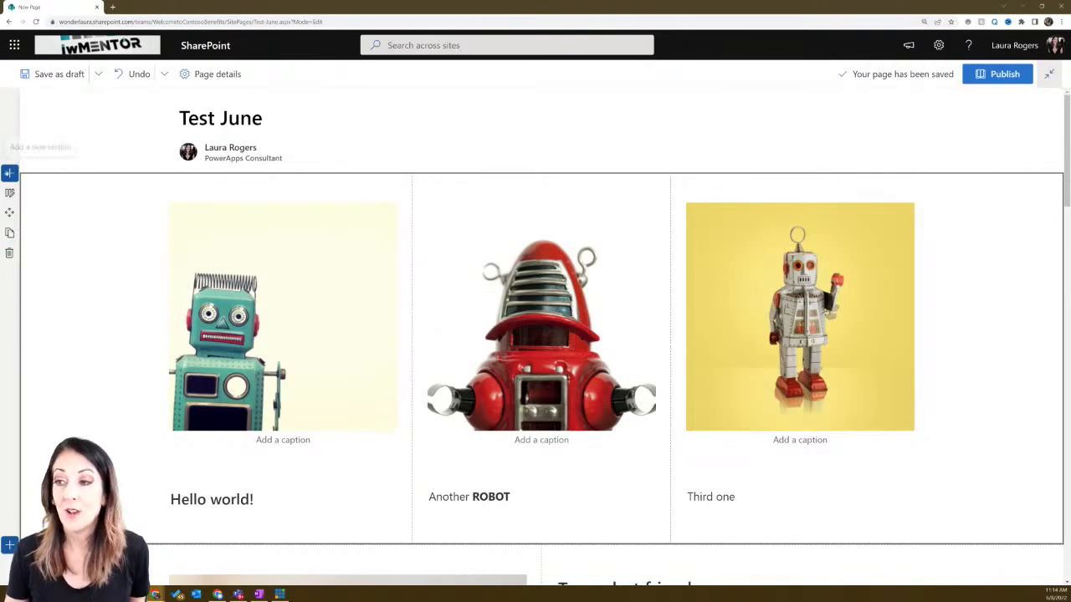
{"action": "left_click", "coordinate": [9, 172]}
{"action": "left_click", "coordinate": [101, 179]}
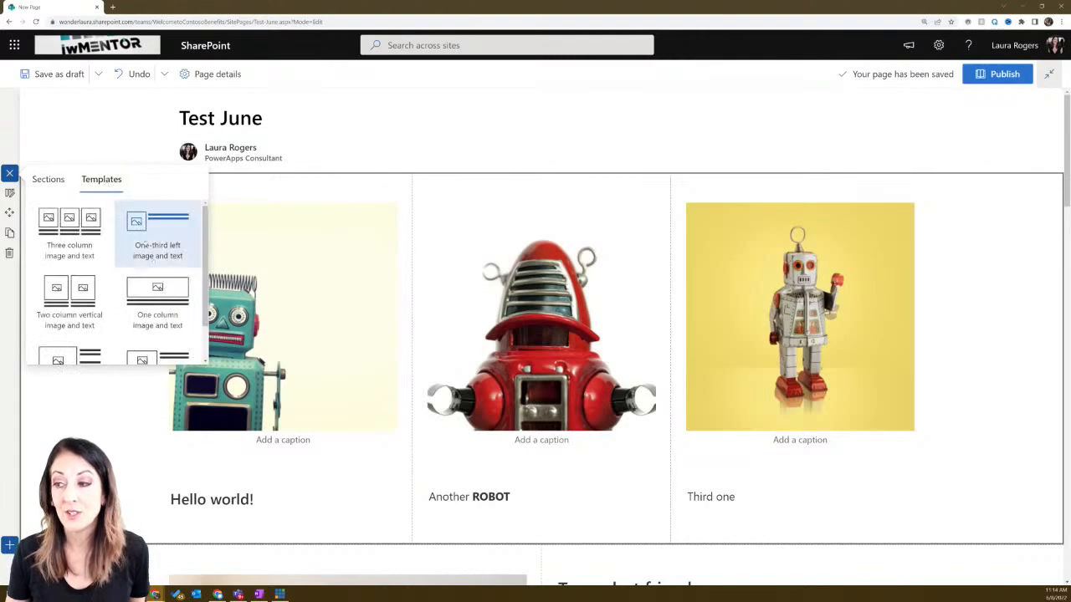
{"action": "scroll", "coordinate": [197, 234], "scroll_direction": "down", "scroll_amount": 1}
{"action": "scroll", "coordinate": [198, 234], "scroll_direction": "up", "scroll_amount": 1}
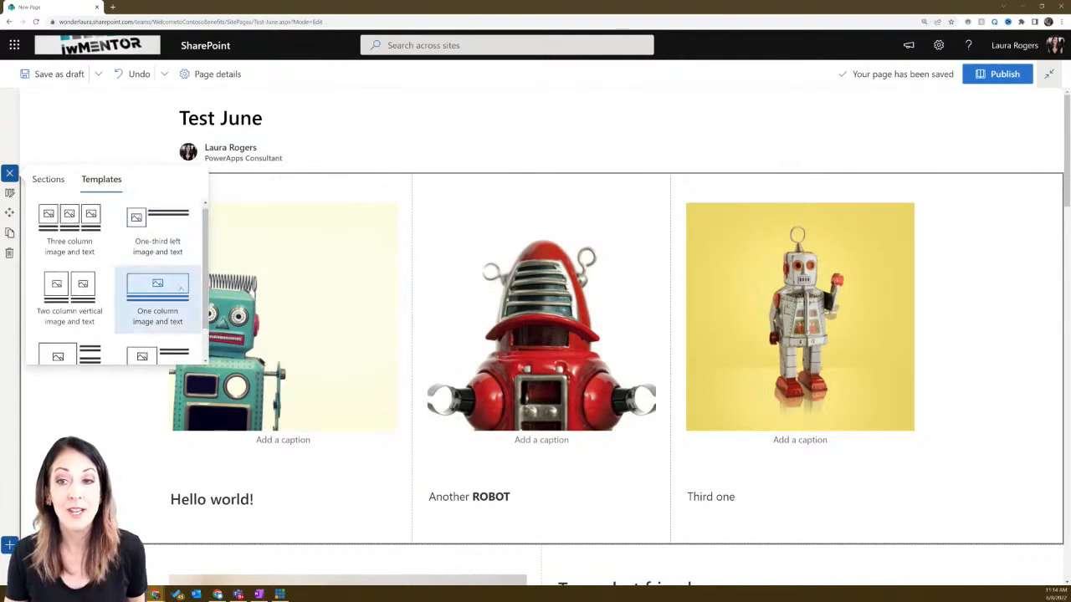
{"action": "left_click", "coordinate": [93, 145]}
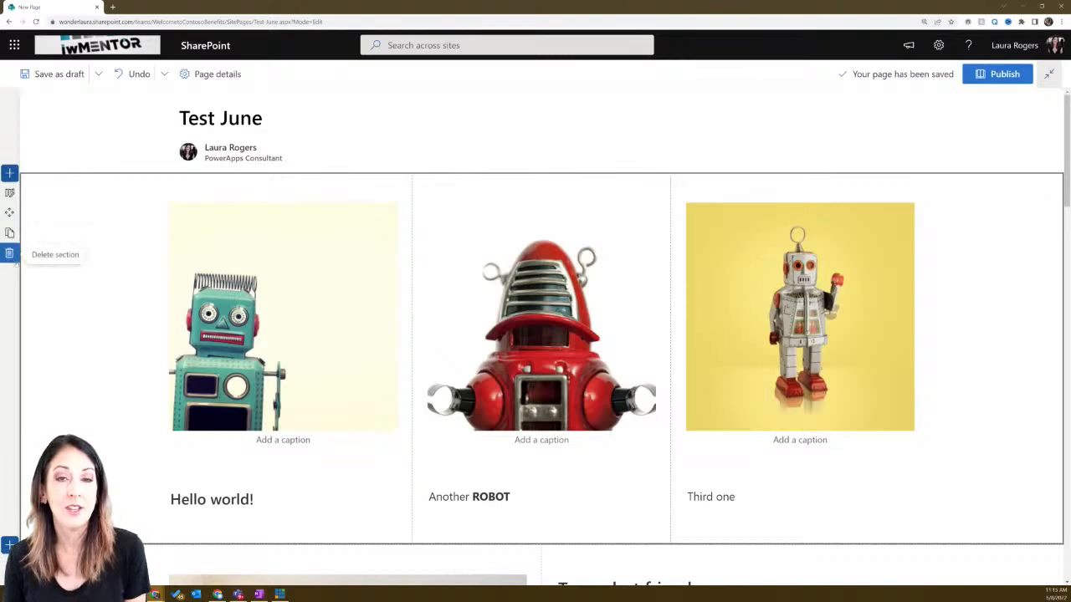
- Select the three-robot section and bring up its section settings
{"action": "left_click", "coordinate": [206, 219]}
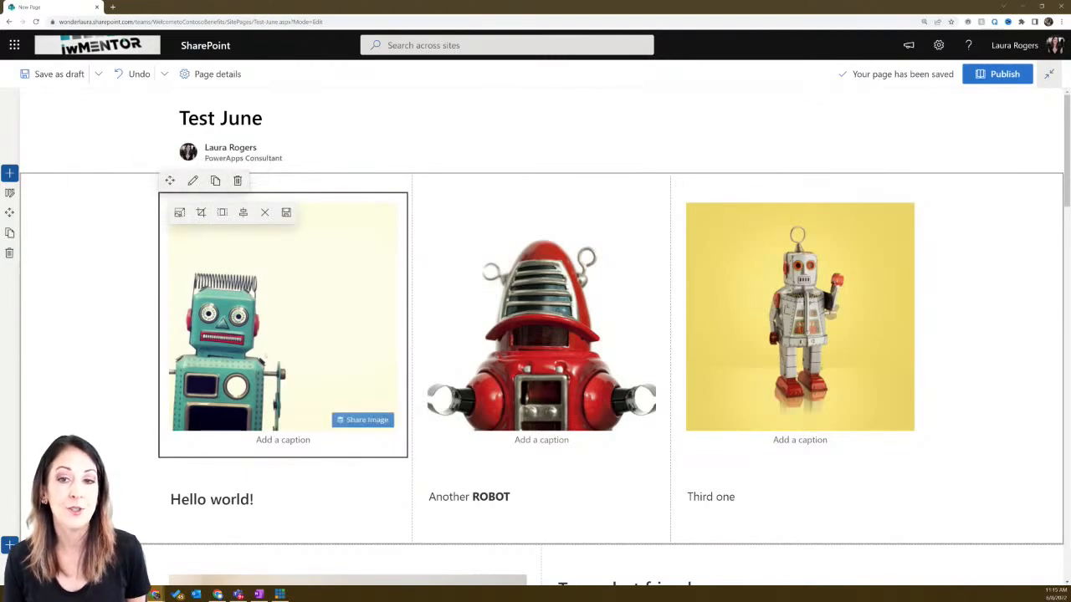
{"action": "left_click", "coordinate": [225, 478]}
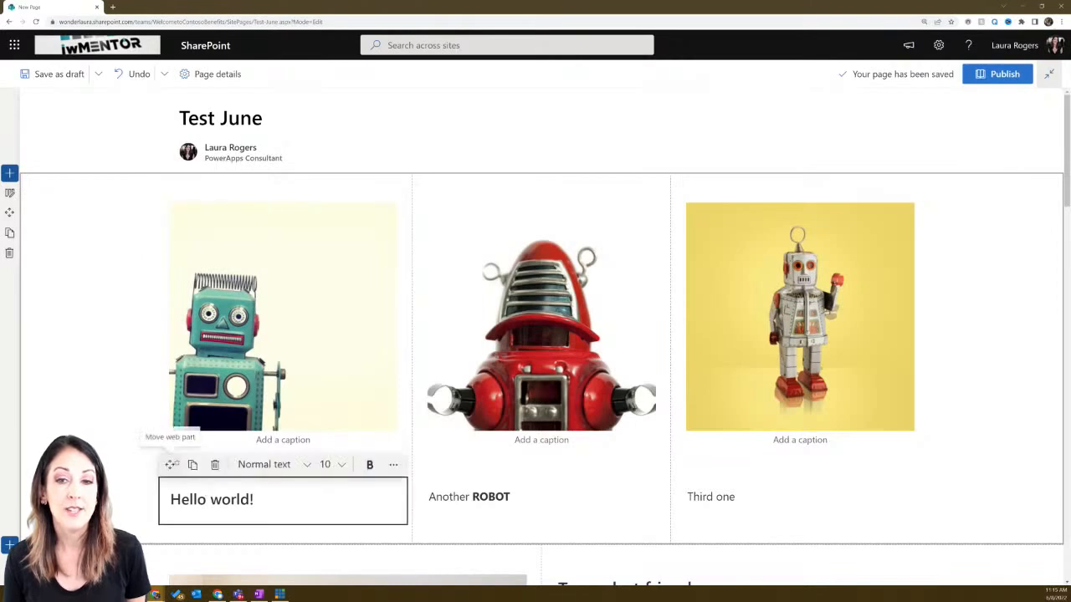
{"action": "left_click", "coordinate": [496, 368]}
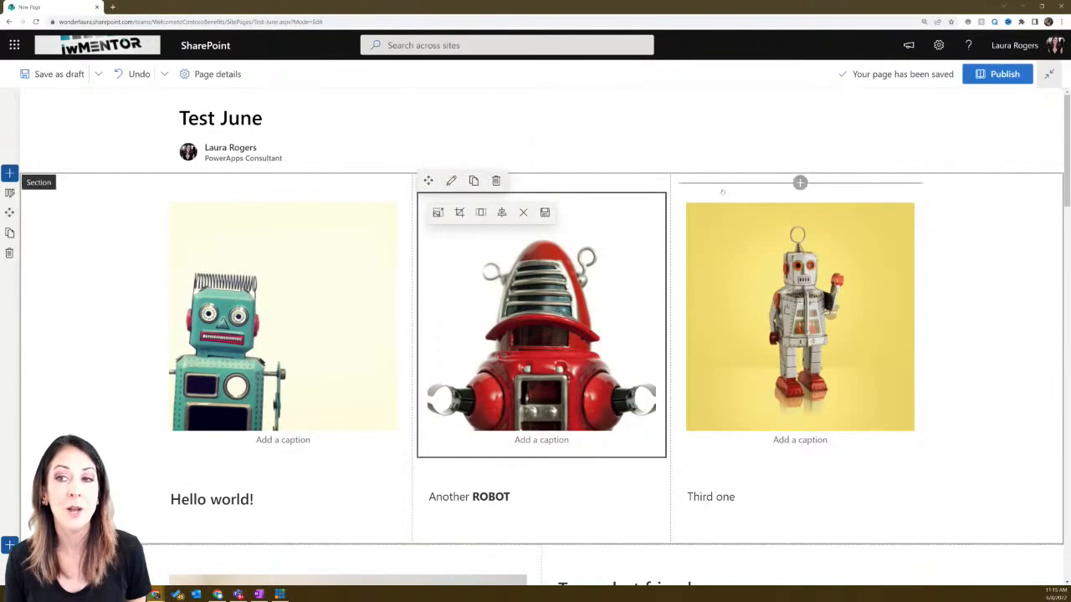
{"action": "left_click", "coordinate": [120, 243]}
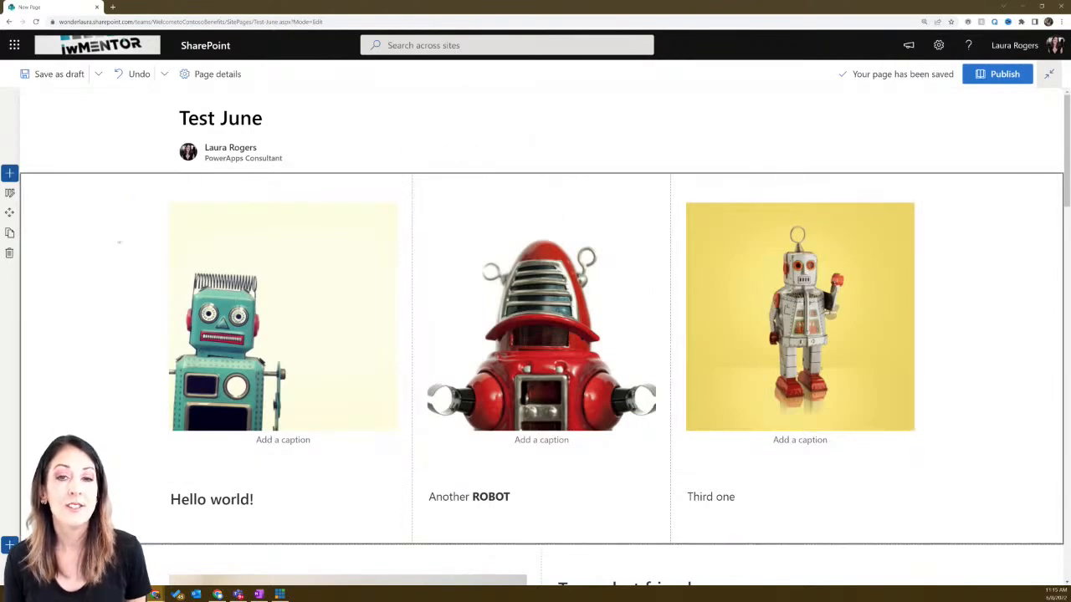
{"action": "left_click", "coordinate": [9, 192]}
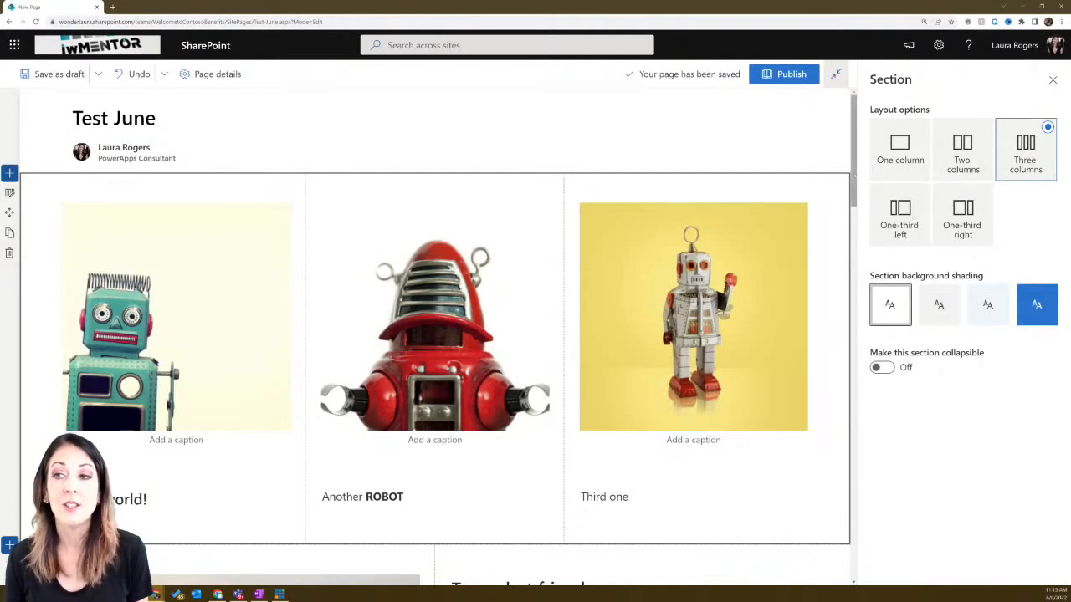
- Set the three-robot section's background shading to Strong
{"action": "scroll", "coordinate": [863, 215], "scroll_direction": "down", "scroll_amount": 2}
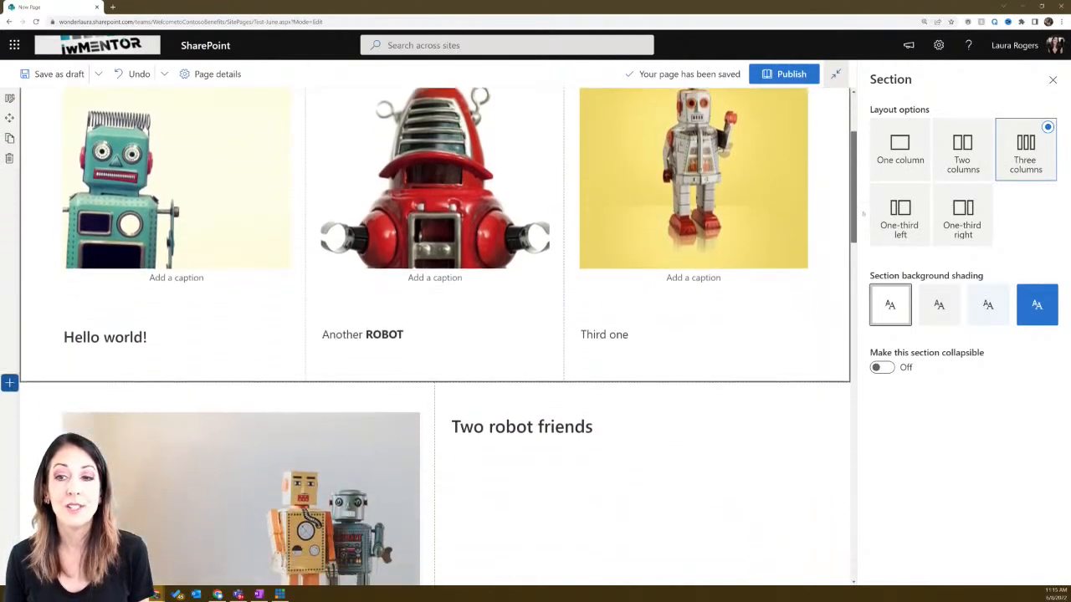
{"action": "scroll", "coordinate": [863, 215], "scroll_direction": "down", "scroll_amount": 2}
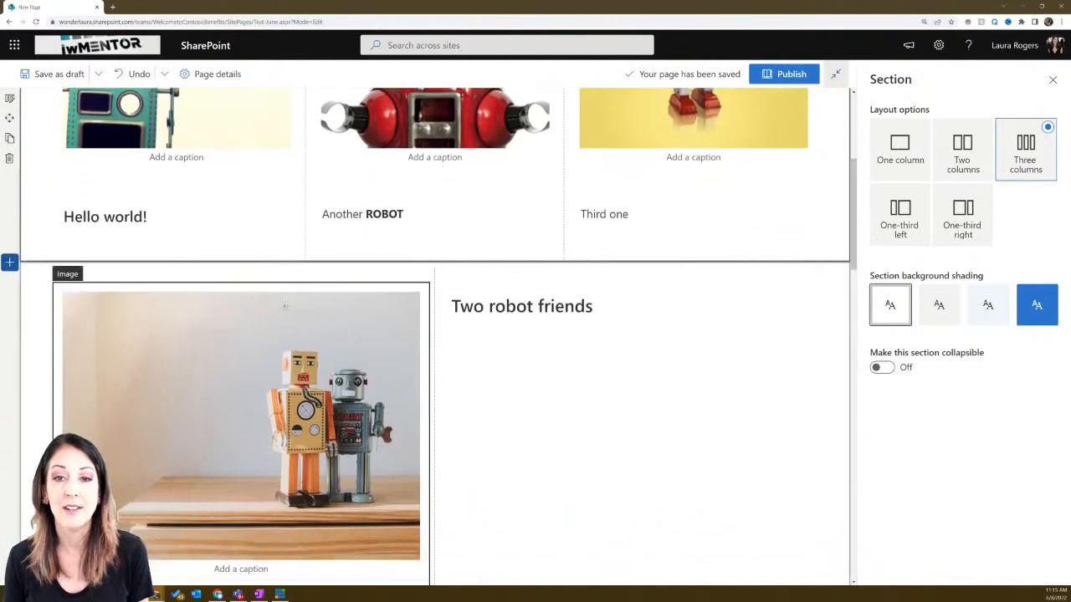
{"action": "left_click", "coordinate": [45, 316]}
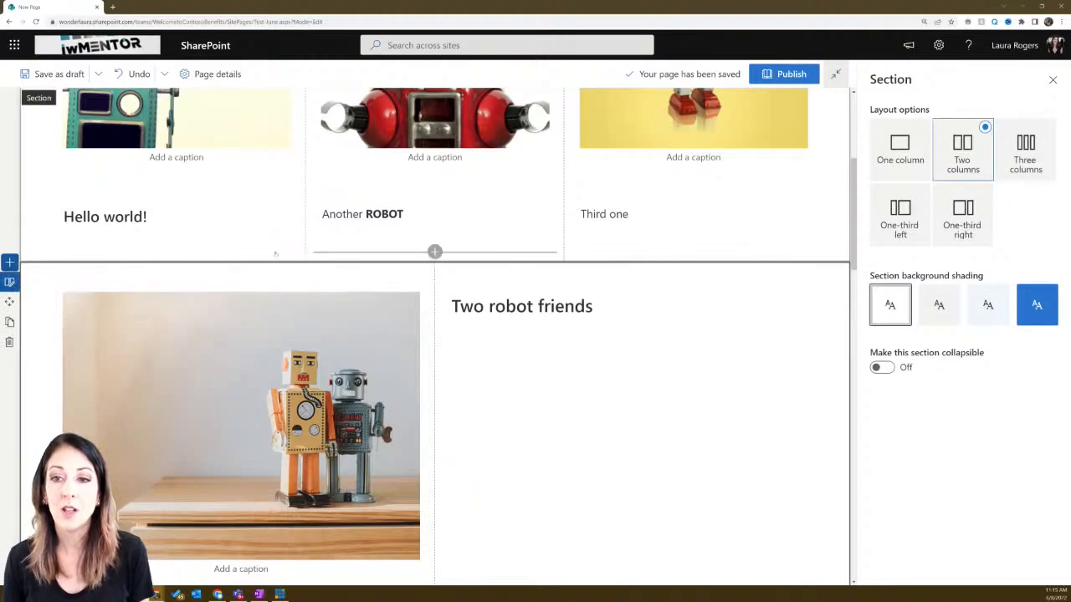
{"action": "scroll", "coordinate": [56, 214], "scroll_direction": "up", "scroll_amount": 3}
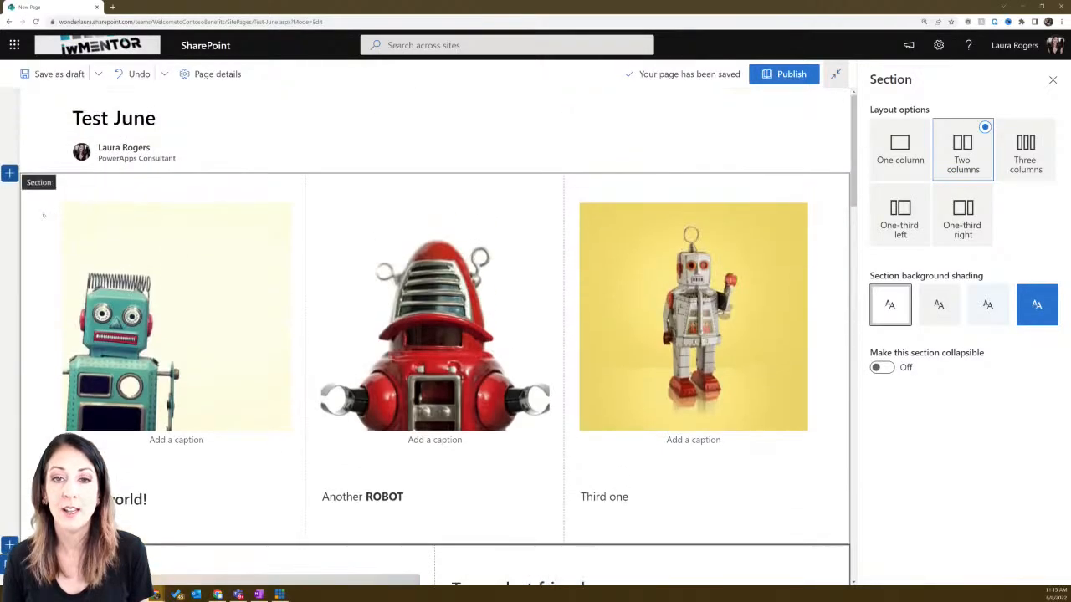
{"action": "left_click", "coordinate": [9, 193]}
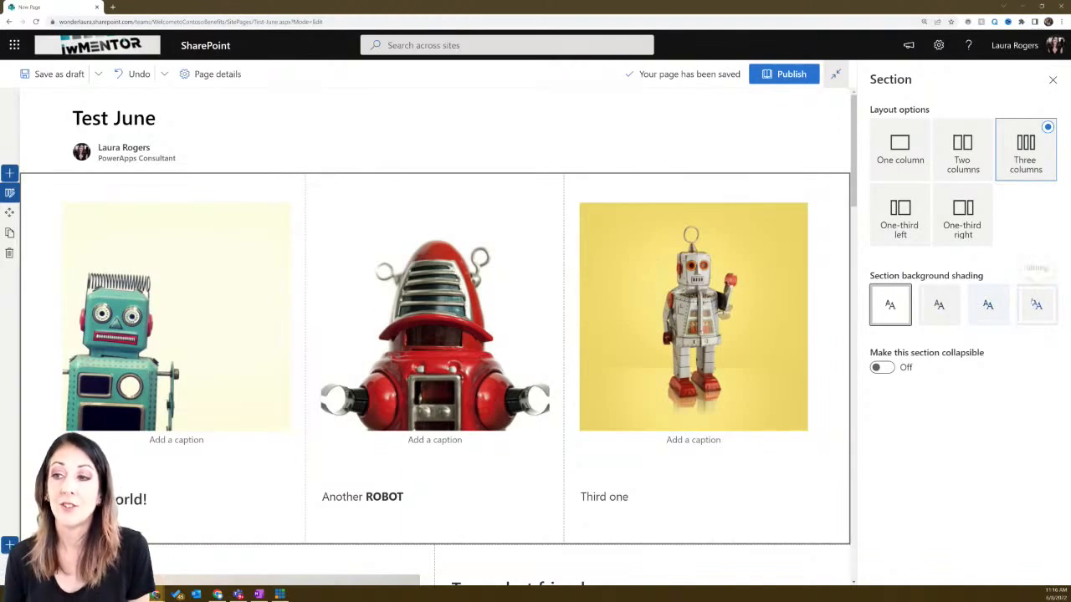
{"action": "left_click", "coordinate": [1035, 301]}
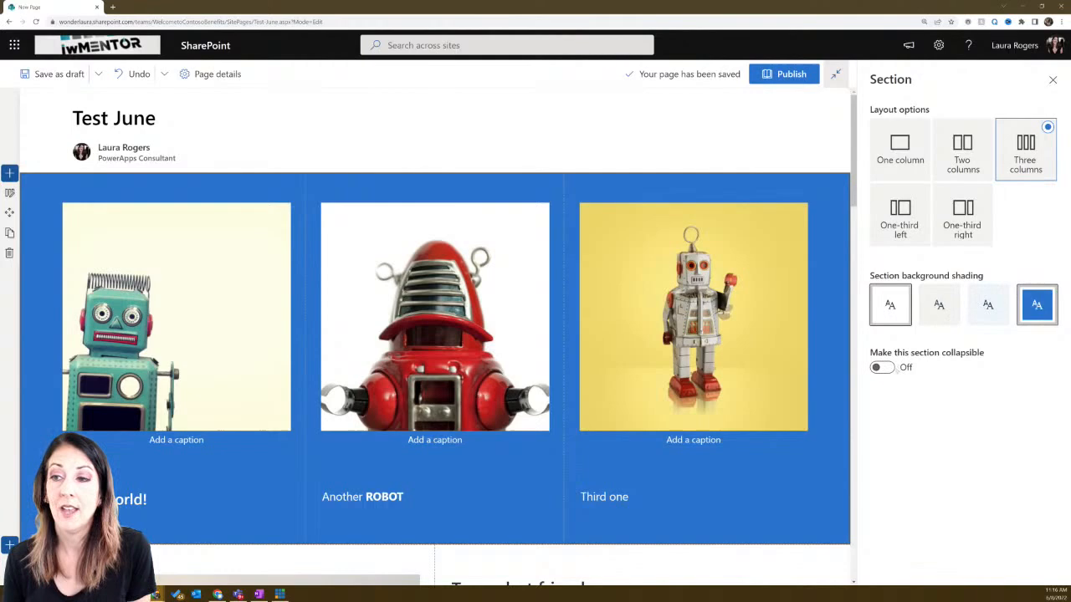
- Make the robot section collapsible with a divider line, left-aligned arrow, and collapsed by default
{"action": "left_click", "coordinate": [879, 367]}
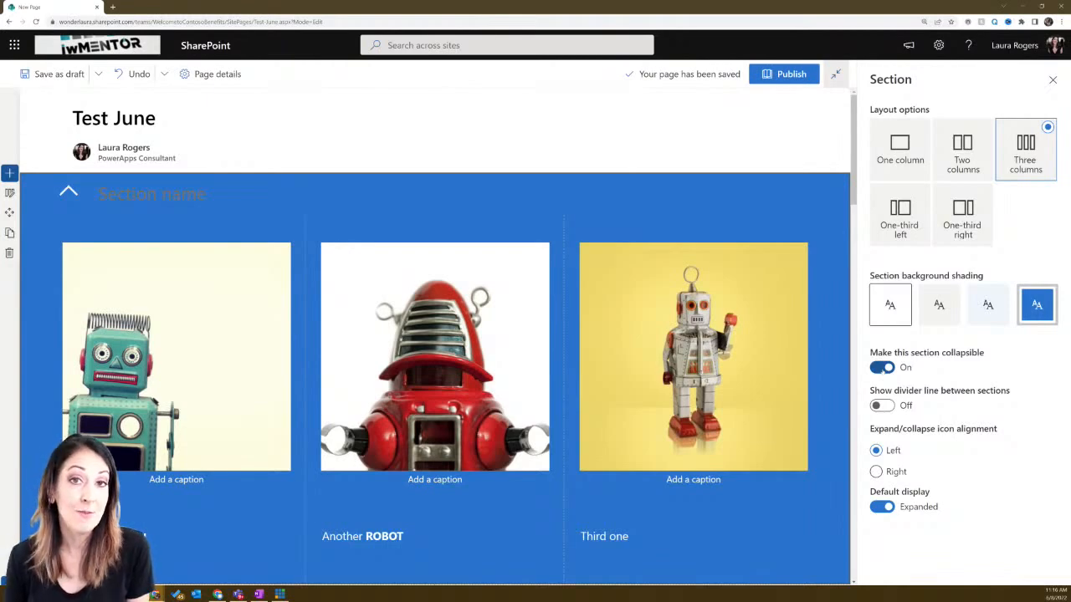
{"action": "left_click", "coordinate": [882, 406]}
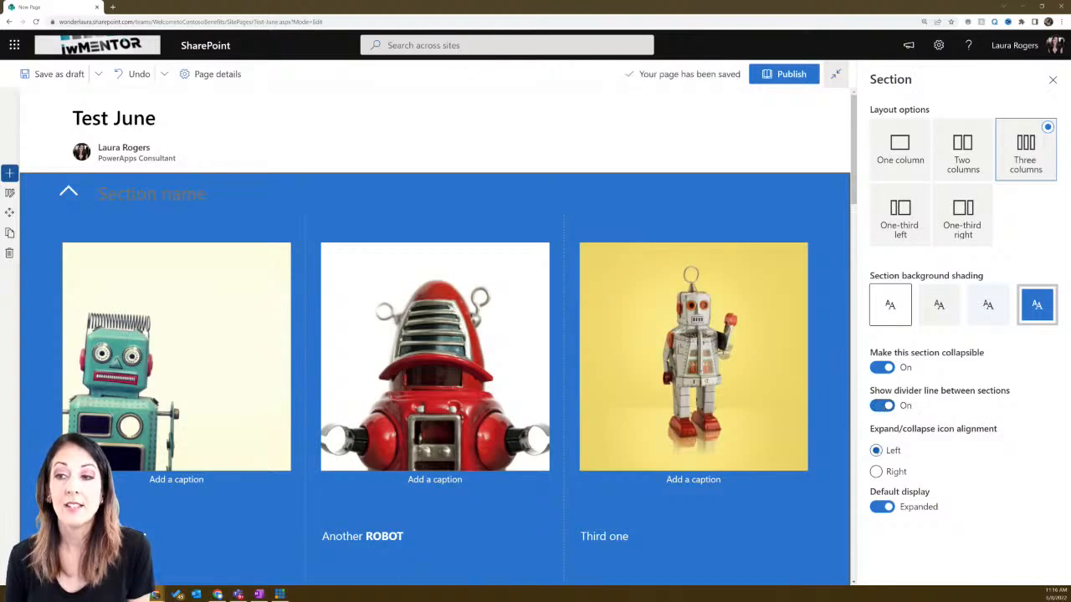
{"action": "left_click", "coordinate": [876, 472]}
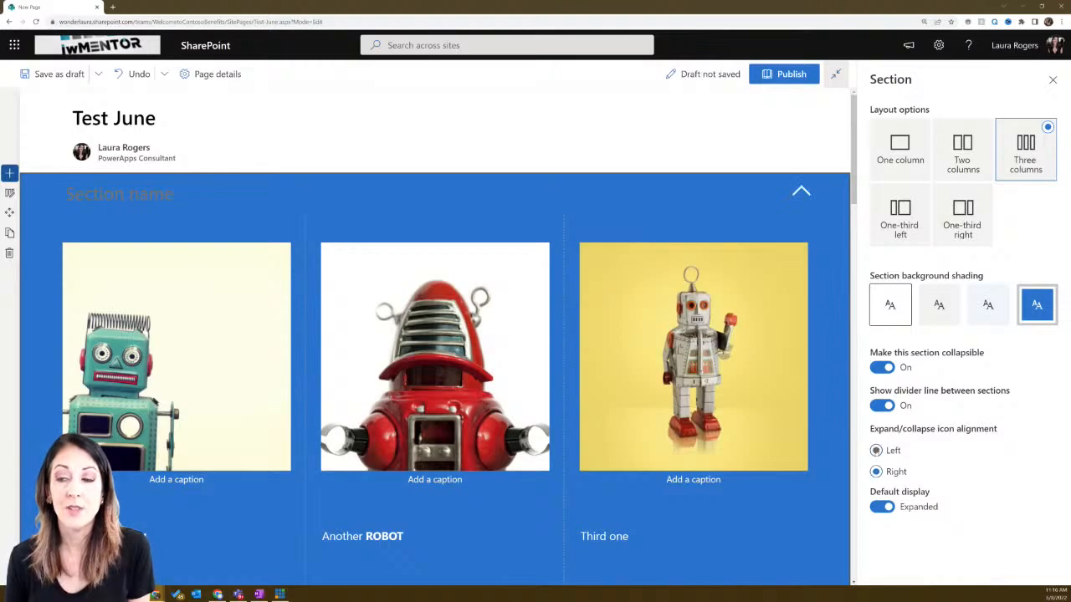
{"action": "left_click", "coordinate": [876, 450]}
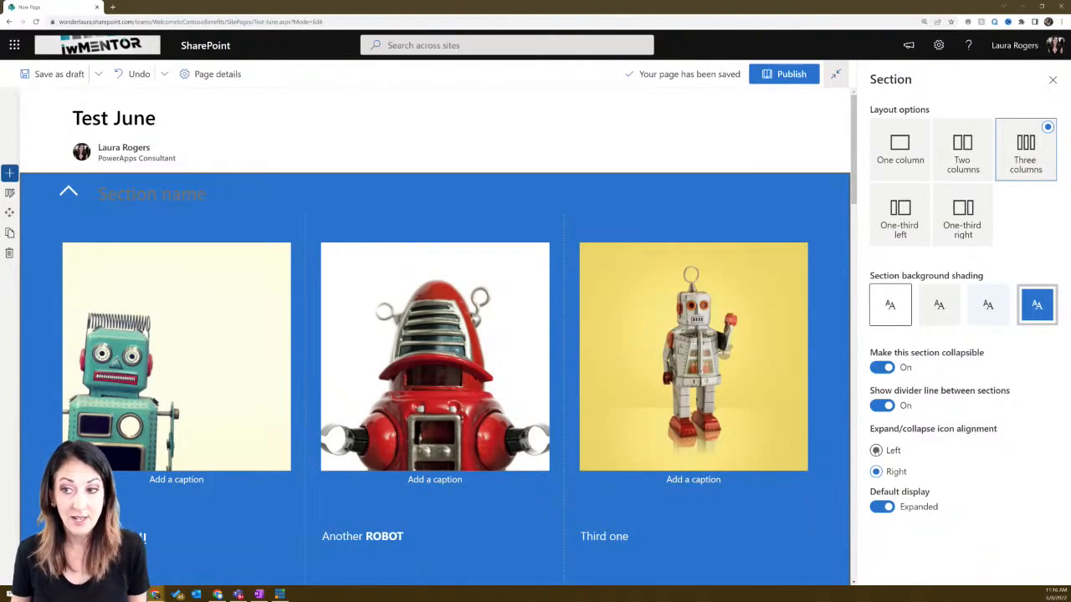
{"action": "left_click", "coordinate": [876, 450]}
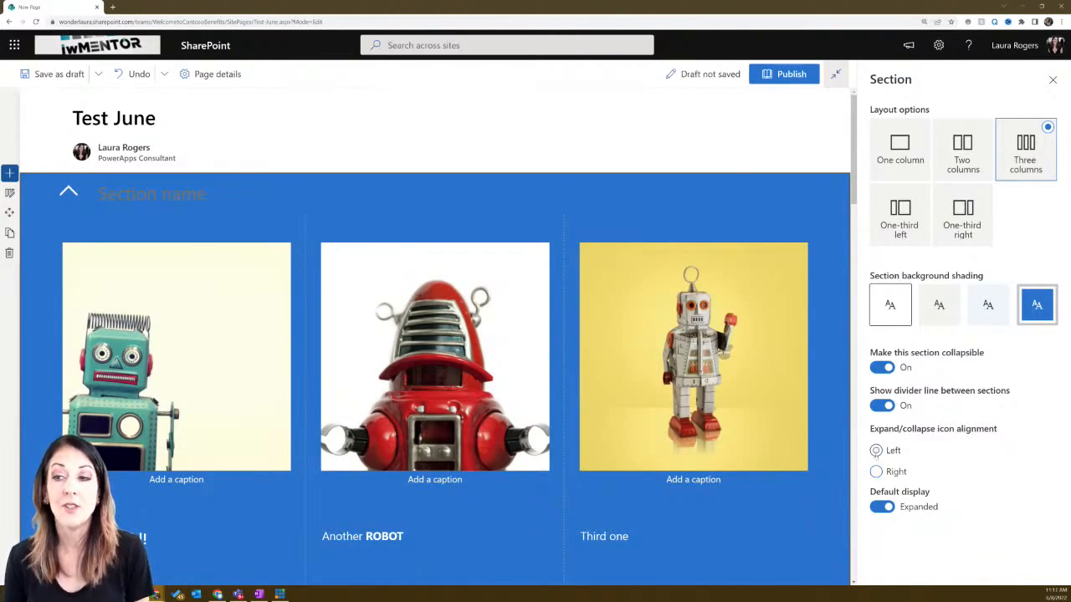
{"action": "left_click", "coordinate": [876, 471]}
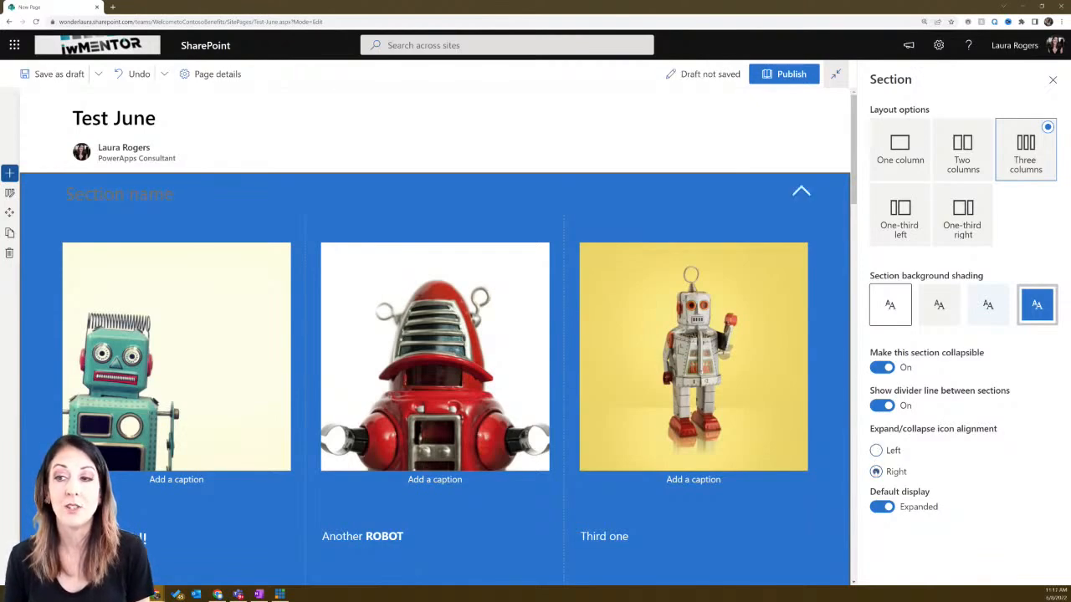
{"action": "left_click", "coordinate": [876, 450]}
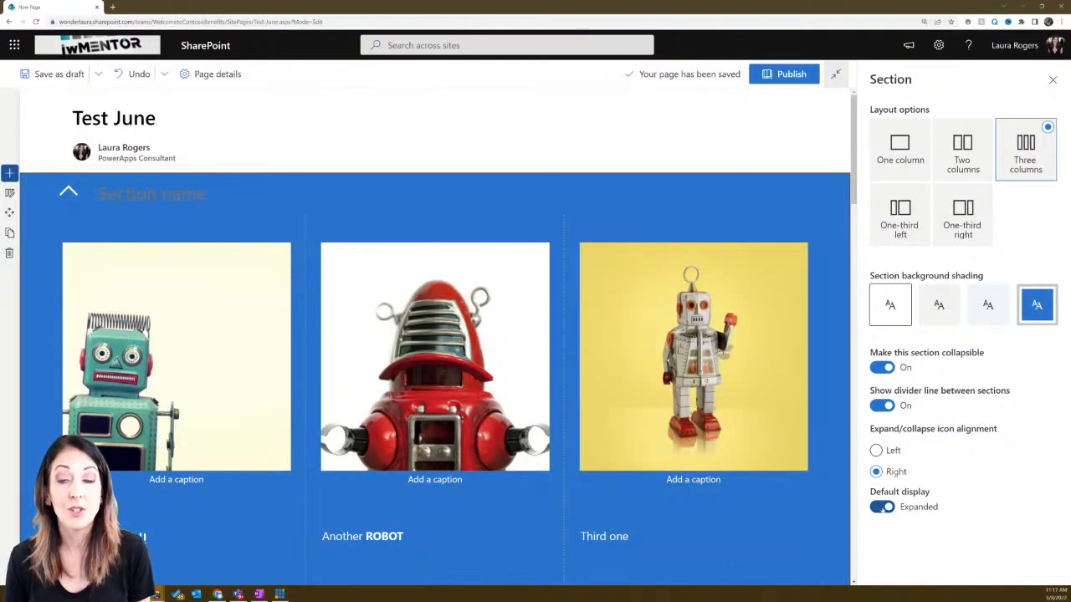
{"action": "left_click", "coordinate": [884, 508]}
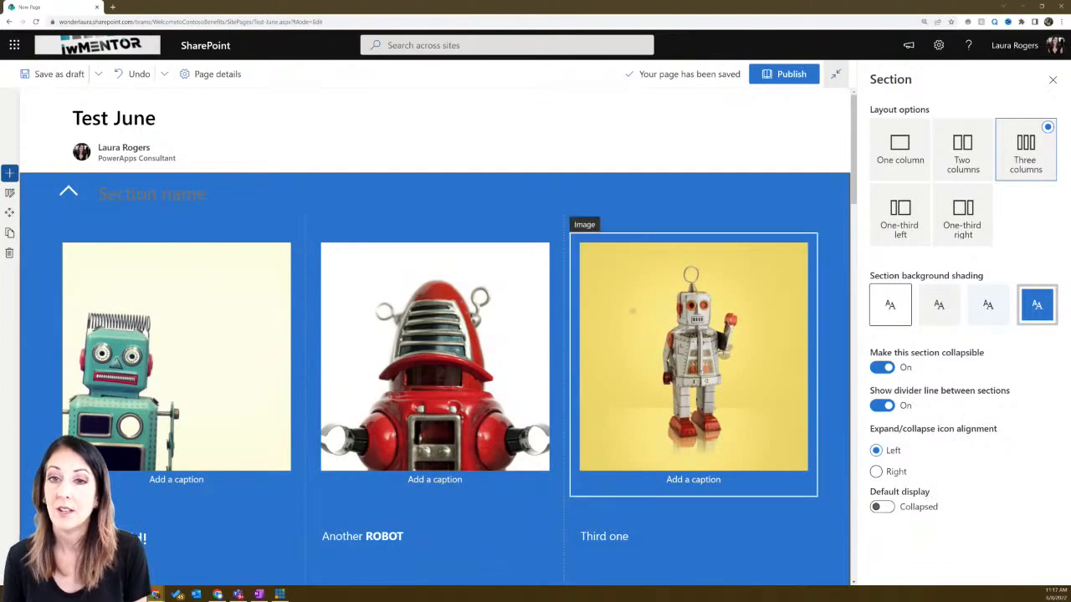
- Name the section 'Three robots', collapse it, and open the Two robot friends section's settings
{"action": "left_click", "coordinate": [151, 194]}
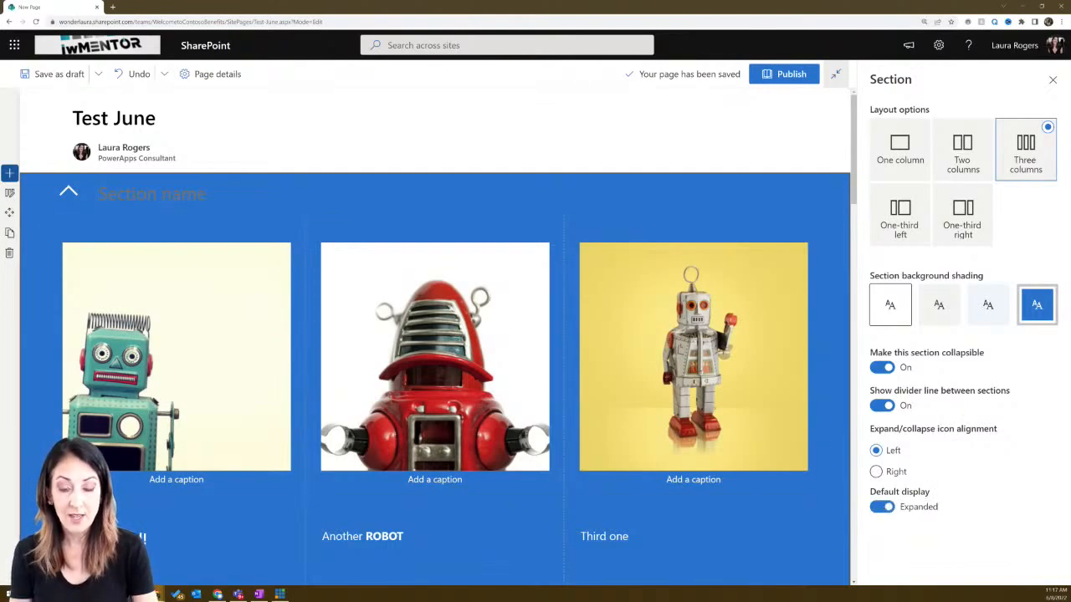
{"action": "type", "text": "Th"}
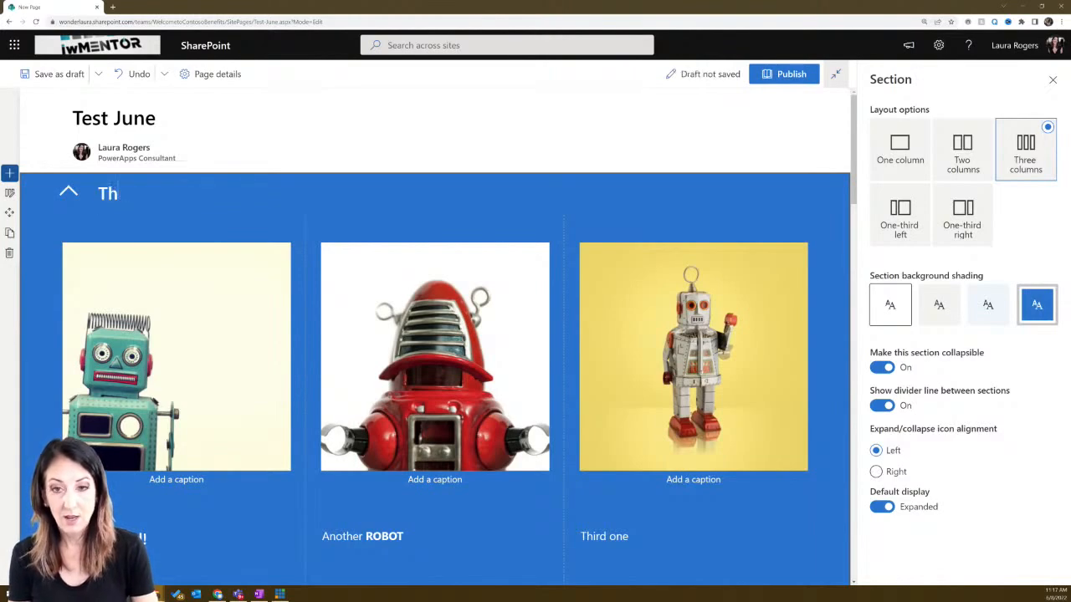
{"action": "type", "text": "ree robots"}
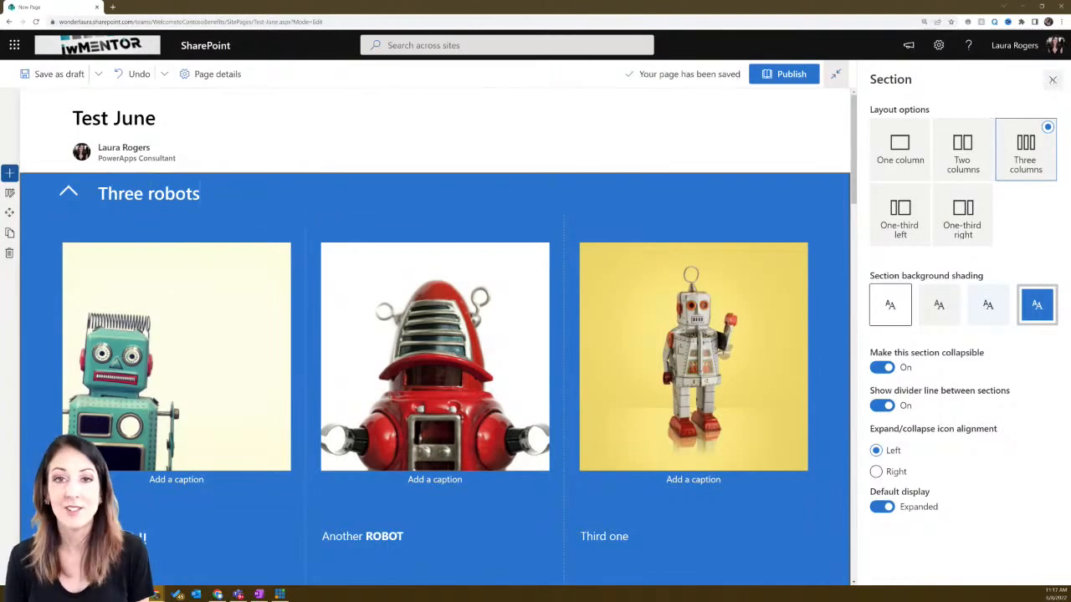
{"action": "left_click", "coordinate": [1053, 80]}
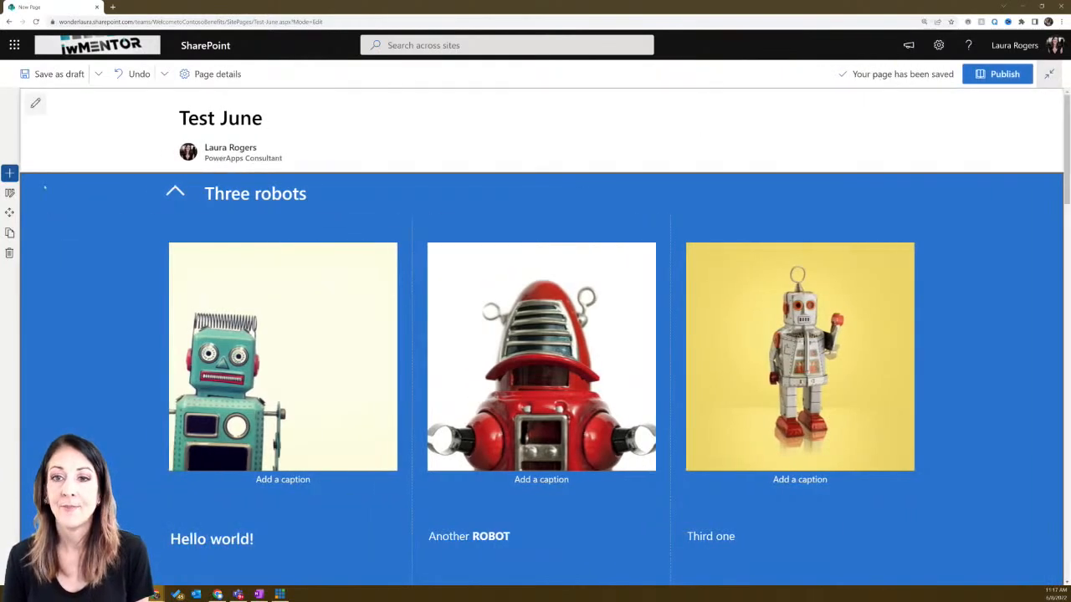
{"action": "left_click", "coordinate": [175, 192]}
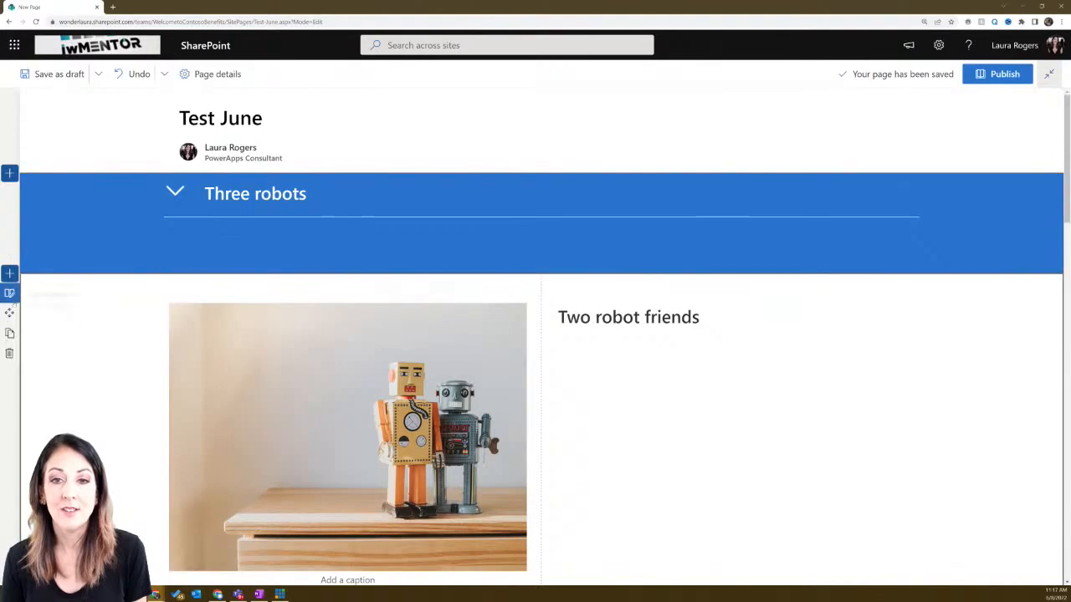
{"action": "left_click", "coordinate": [9, 292]}
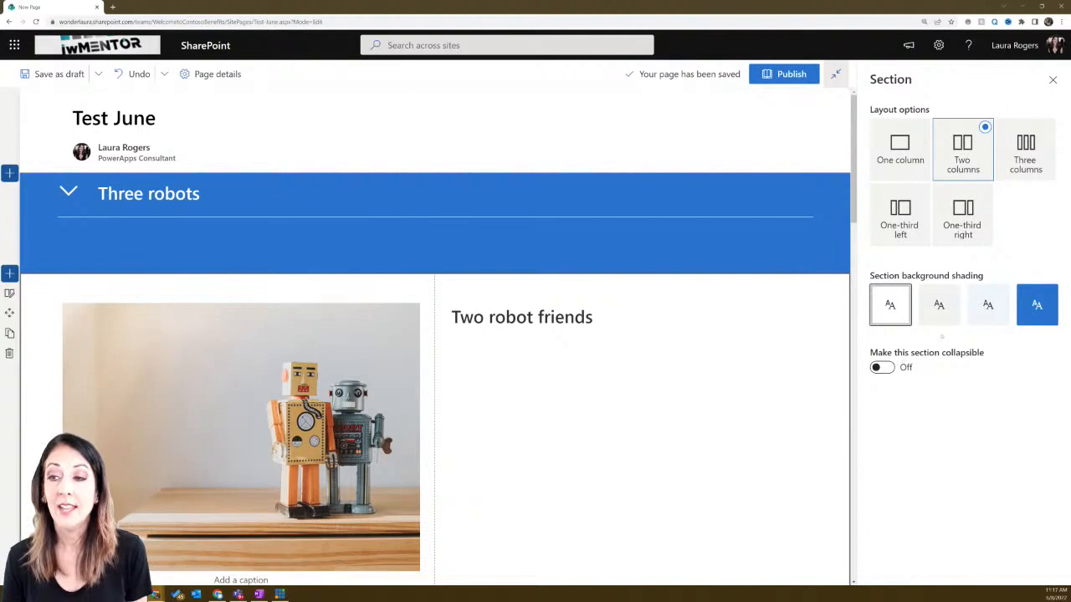
- Give the Two robot friends section soft shading, a divider line, and collapsible, collapsed-by-default behavior
{"action": "left_click", "coordinate": [979, 309]}
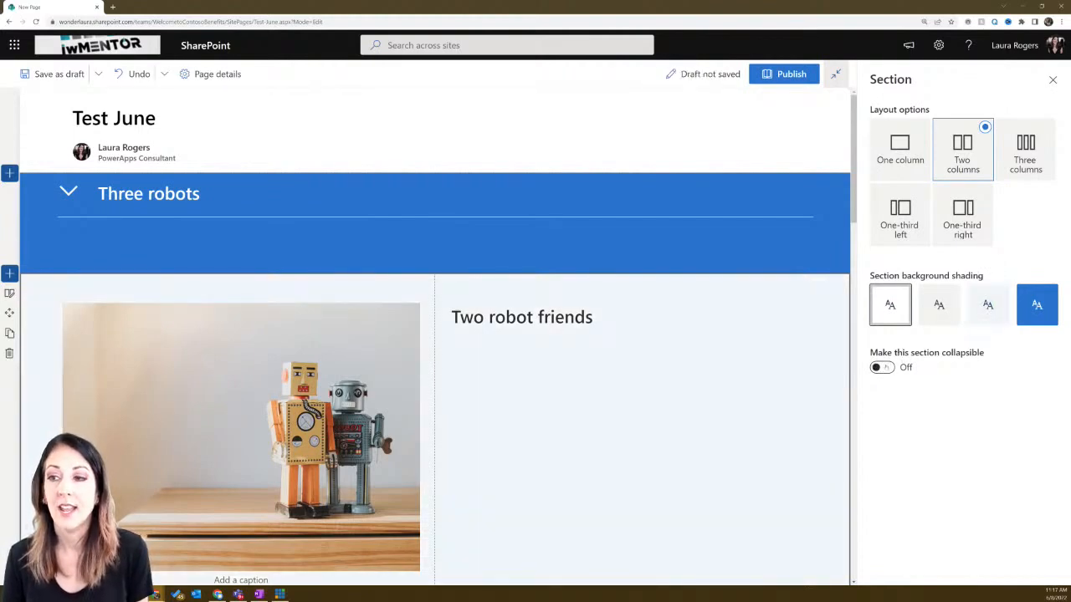
{"action": "left_click", "coordinate": [882, 369]}
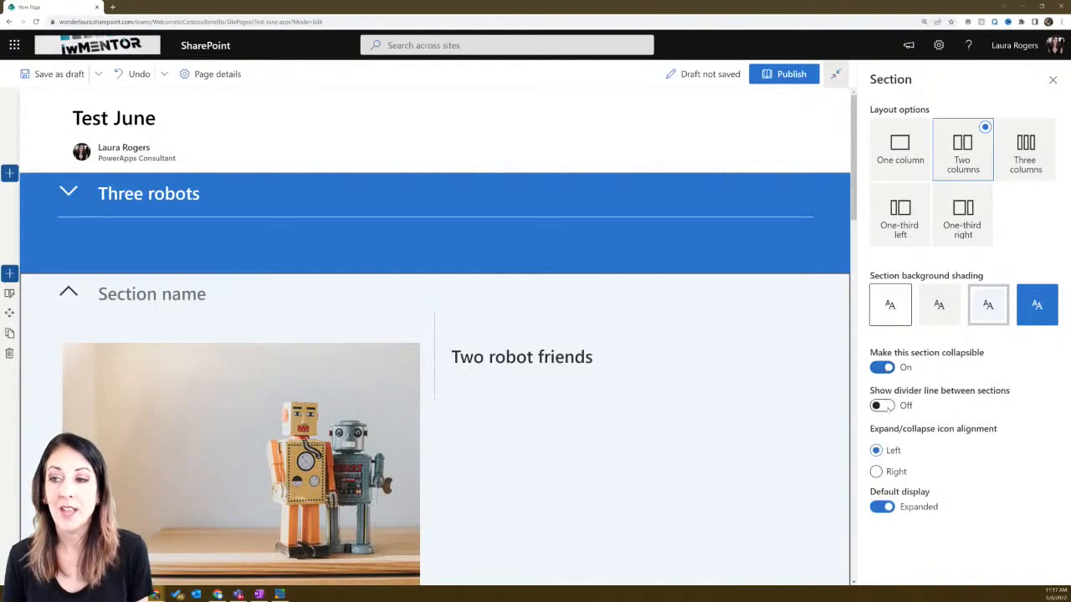
{"action": "left_click", "coordinate": [882, 406]}
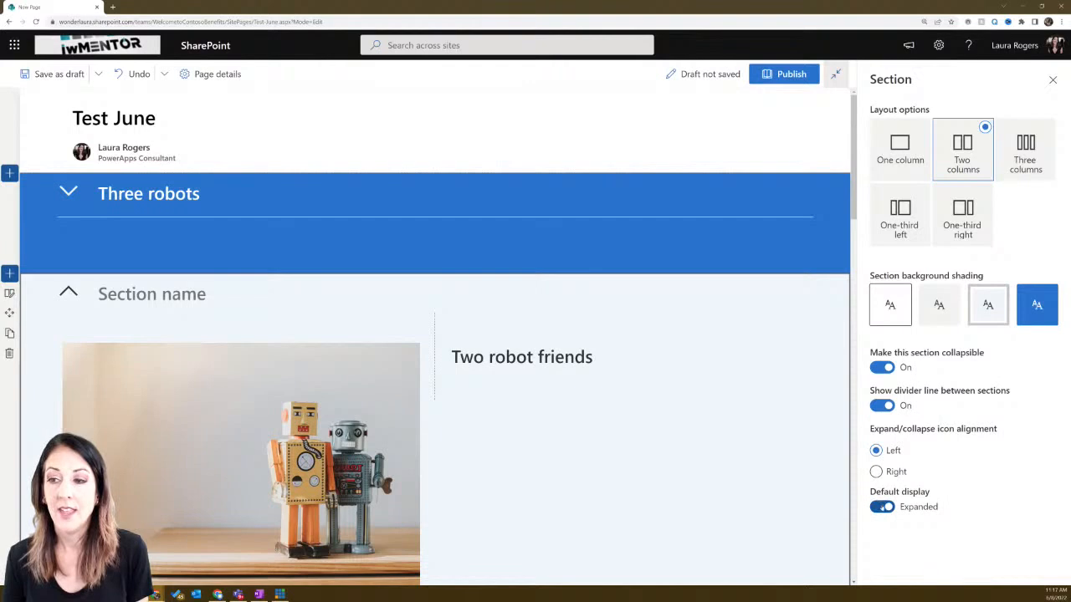
{"action": "left_click", "coordinate": [882, 507]}
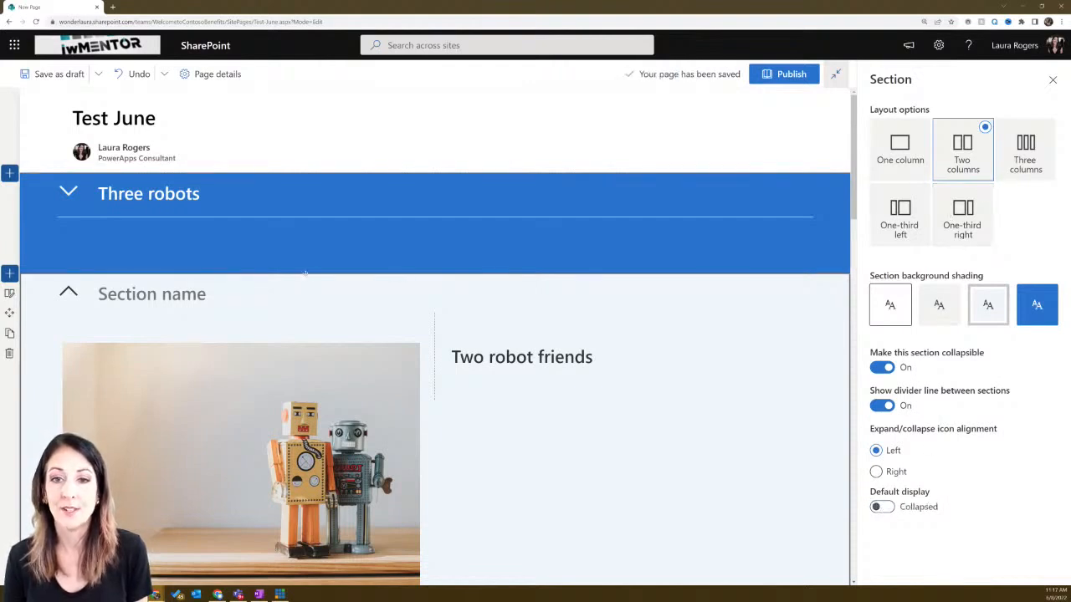
{"action": "left_click", "coordinate": [1051, 81]}
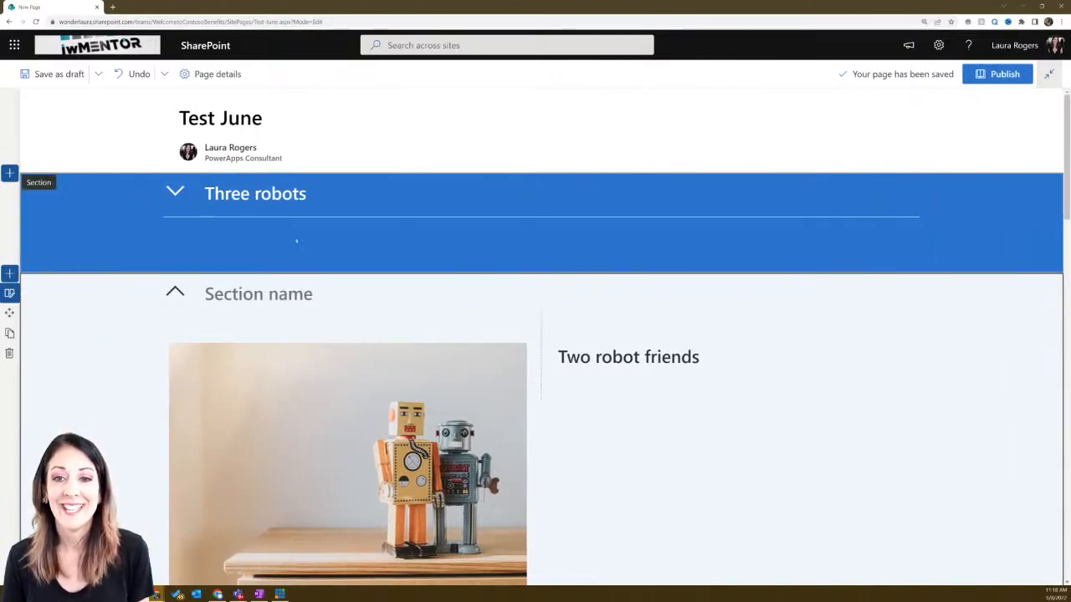
- Name the new collapsible section 'Two robots' and collapse it
{"action": "left_click", "coordinate": [226, 293]}
{"action": "type", "text": "Two ro"}
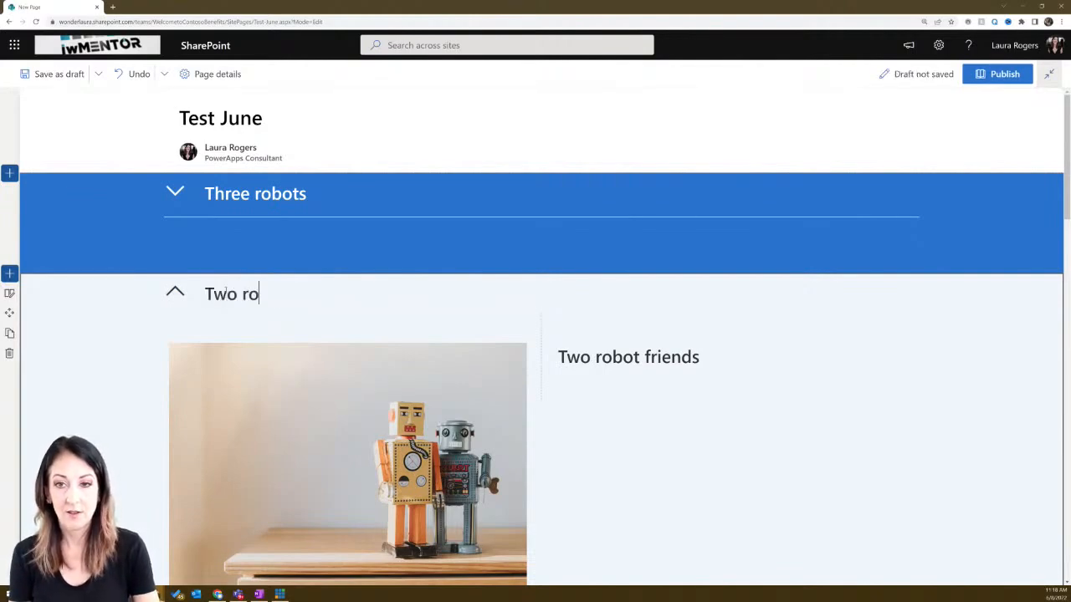
{"action": "type", "text": "bots"}
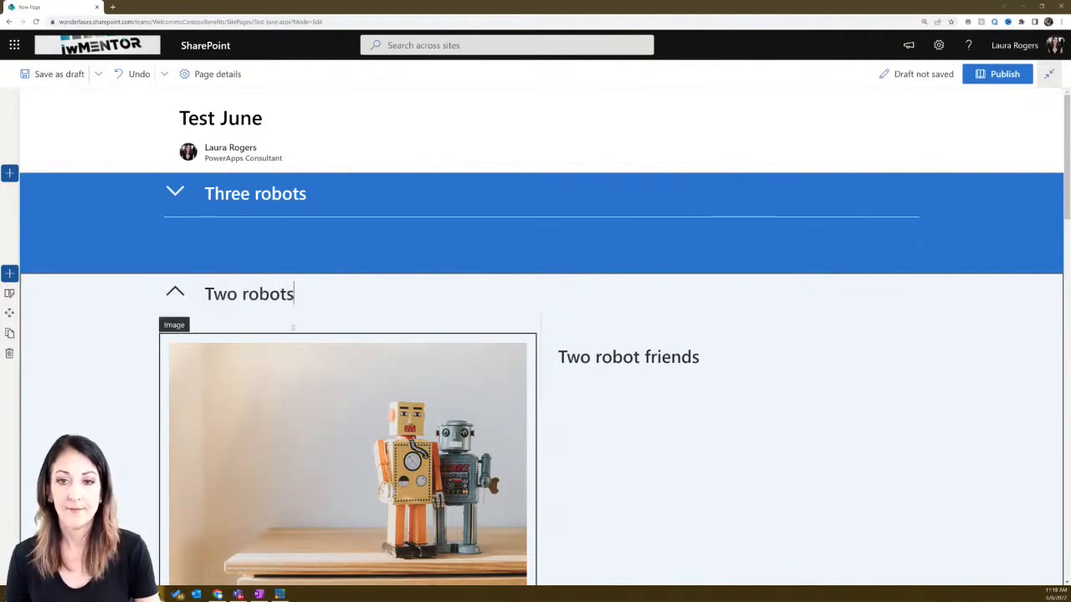
{"action": "left_click", "coordinate": [175, 292]}
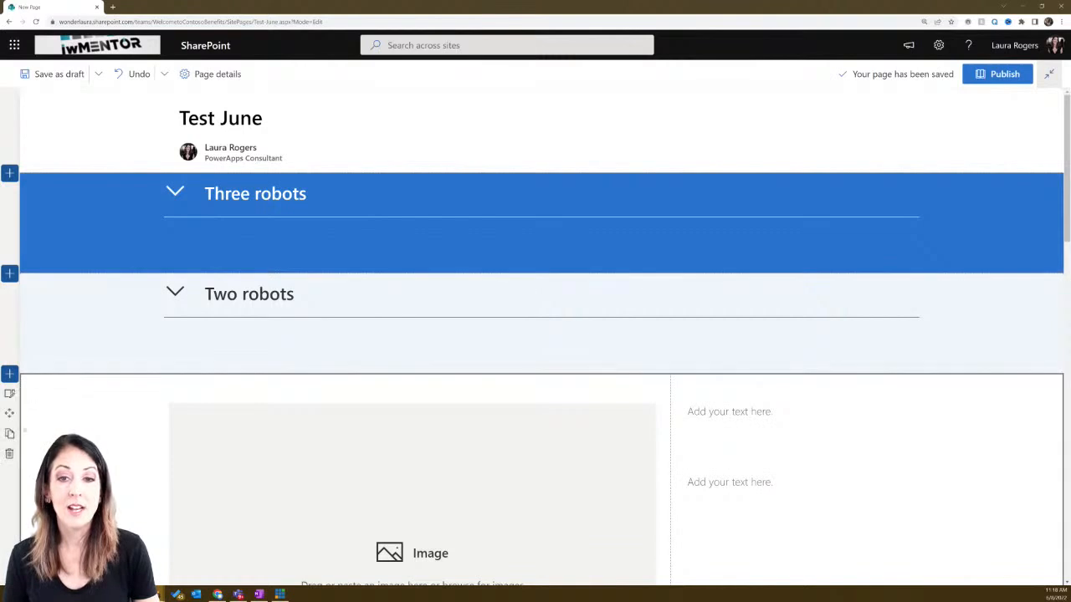
- Delete the three empty image and text sections below it, then expand Three robots
{"action": "left_click", "coordinate": [9, 455]}
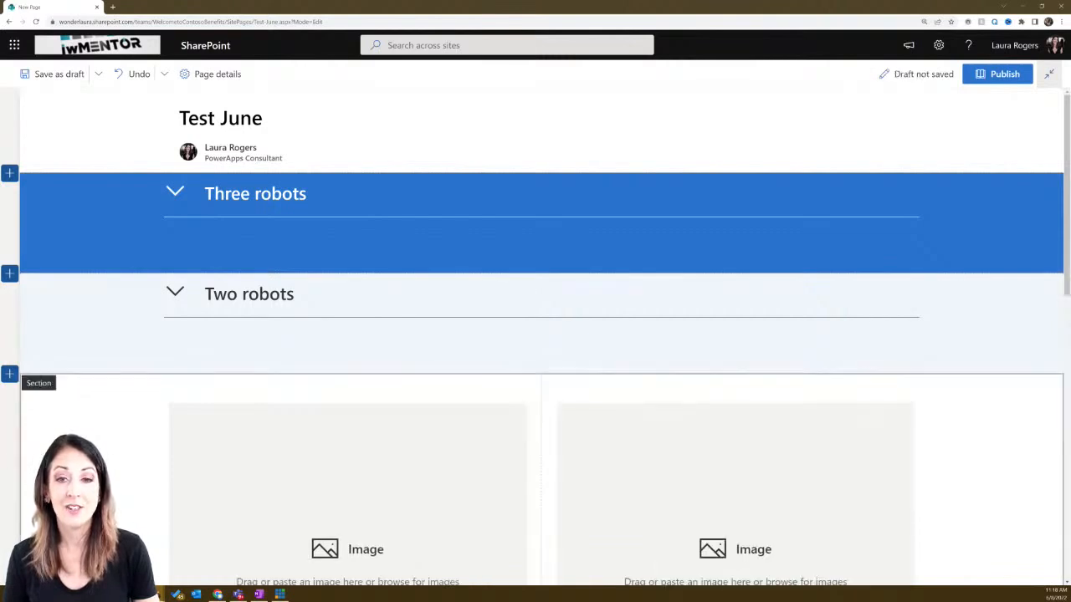
{"action": "left_click", "coordinate": [10, 455]}
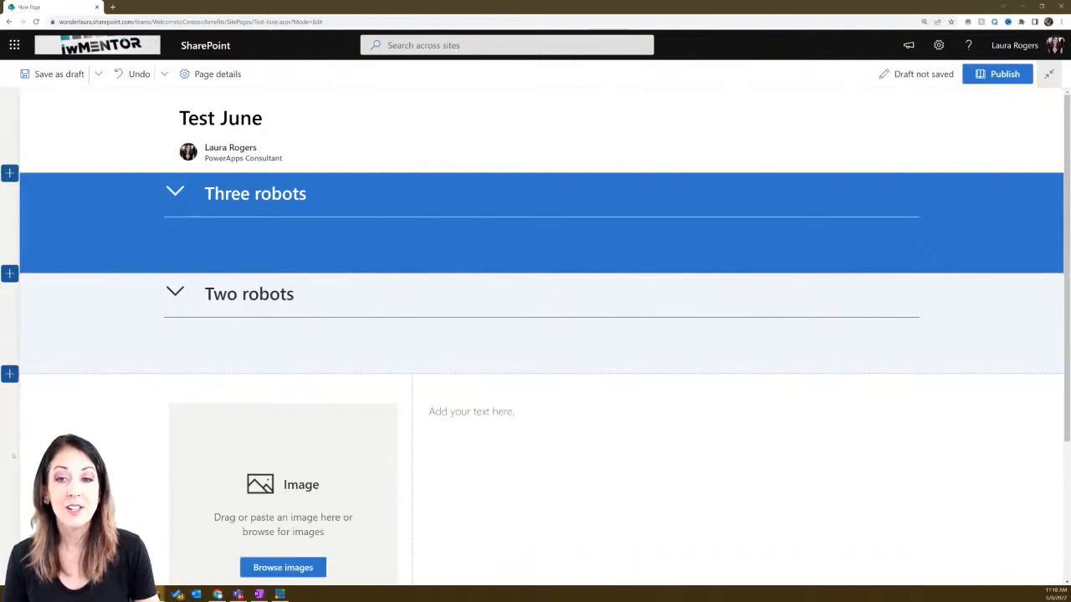
{"action": "left_click", "coordinate": [33, 412]}
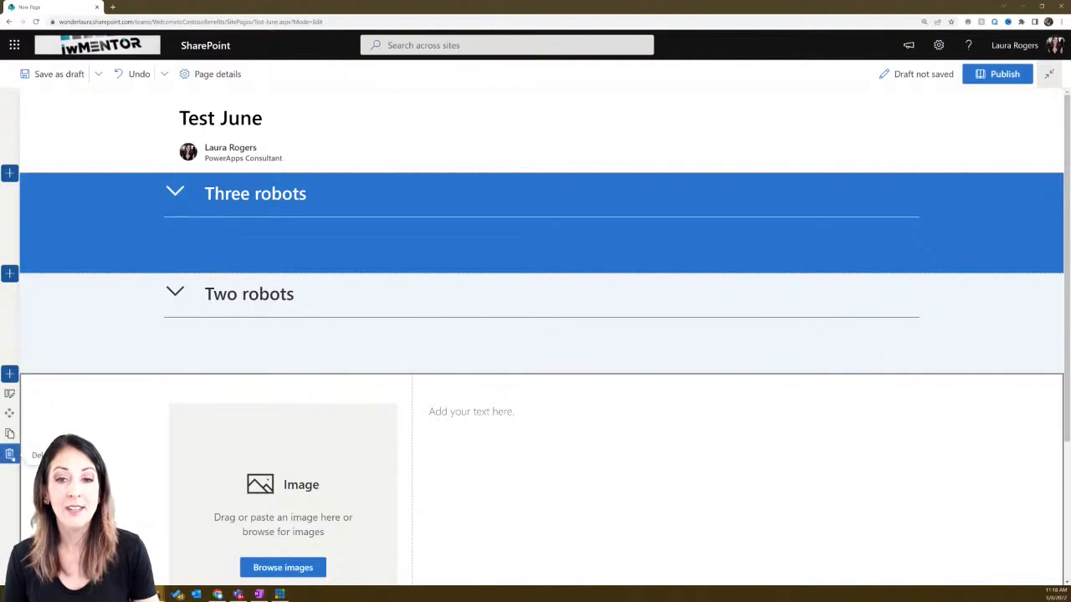
{"action": "left_click", "coordinate": [9, 454]}
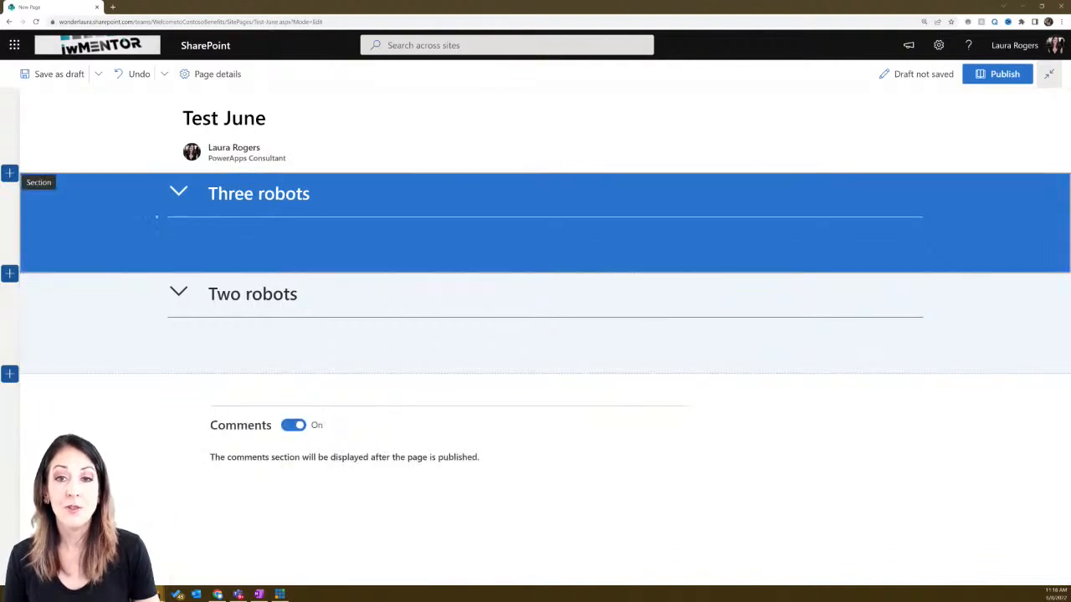
{"action": "left_click", "coordinate": [178, 191]}
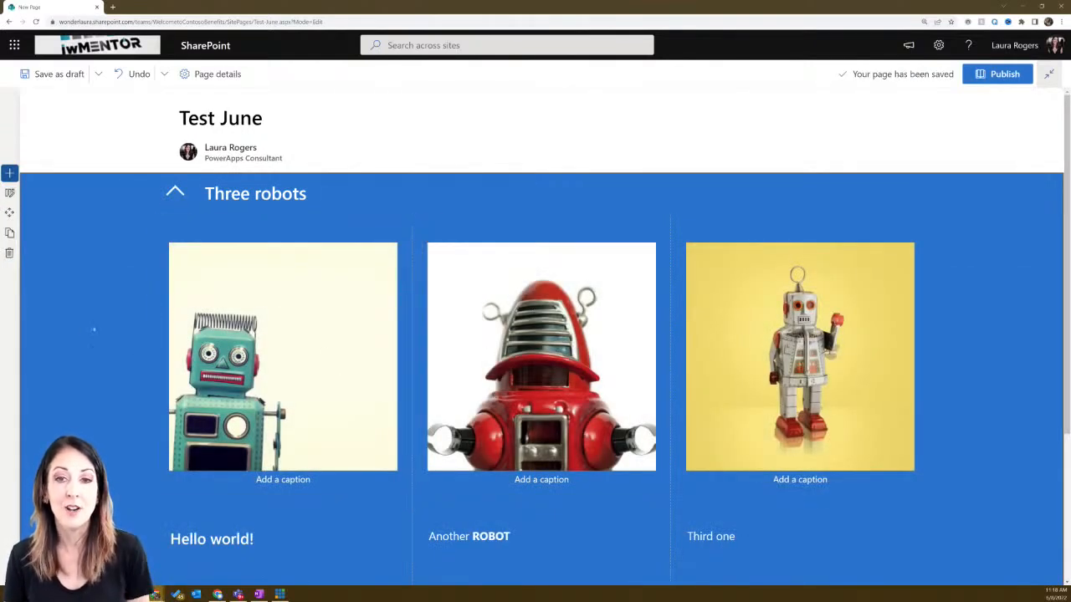
- Collapse the Three robots section so both robot sections sit folded above the comments
{"action": "scroll", "coordinate": [79, 330], "scroll_direction": "down", "scroll_amount": 1}
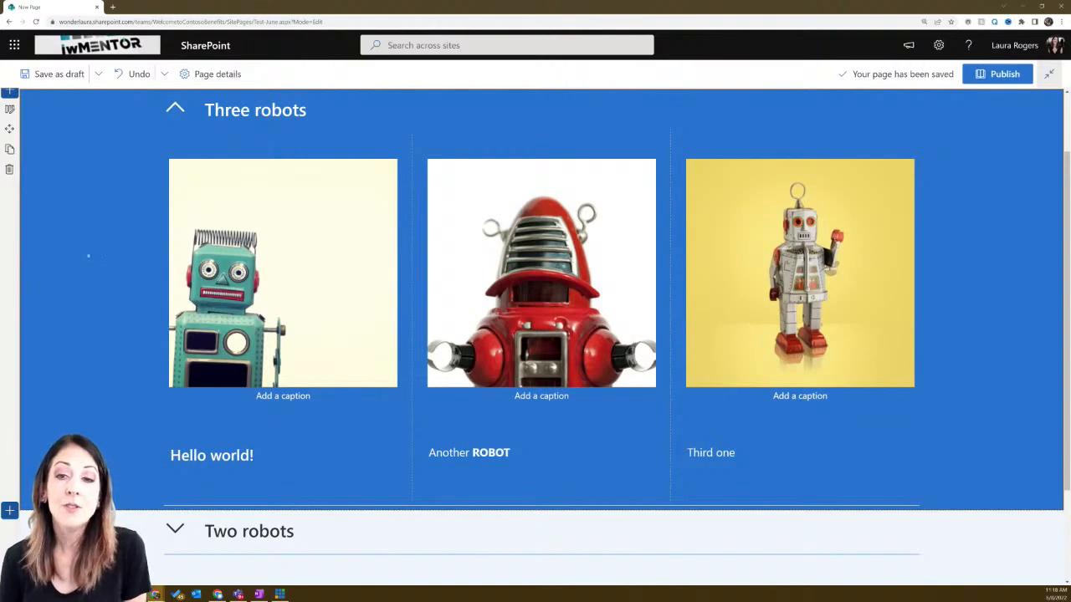
{"action": "left_click", "coordinate": [175, 111]}
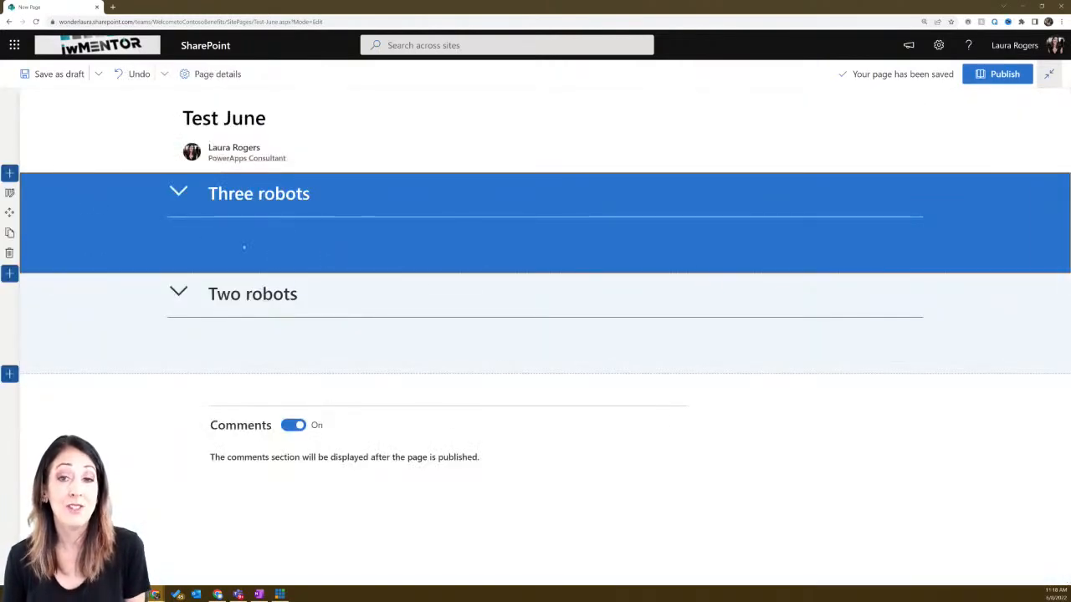
{"action": "left_click", "coordinate": [97, 74]}
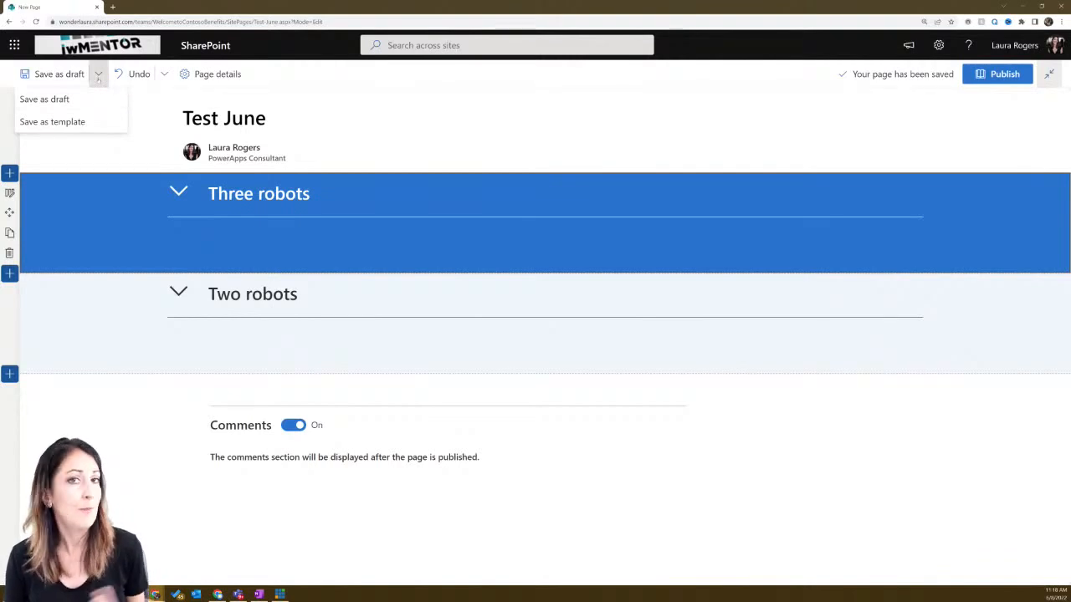
{"action": "left_click", "coordinate": [98, 75]}
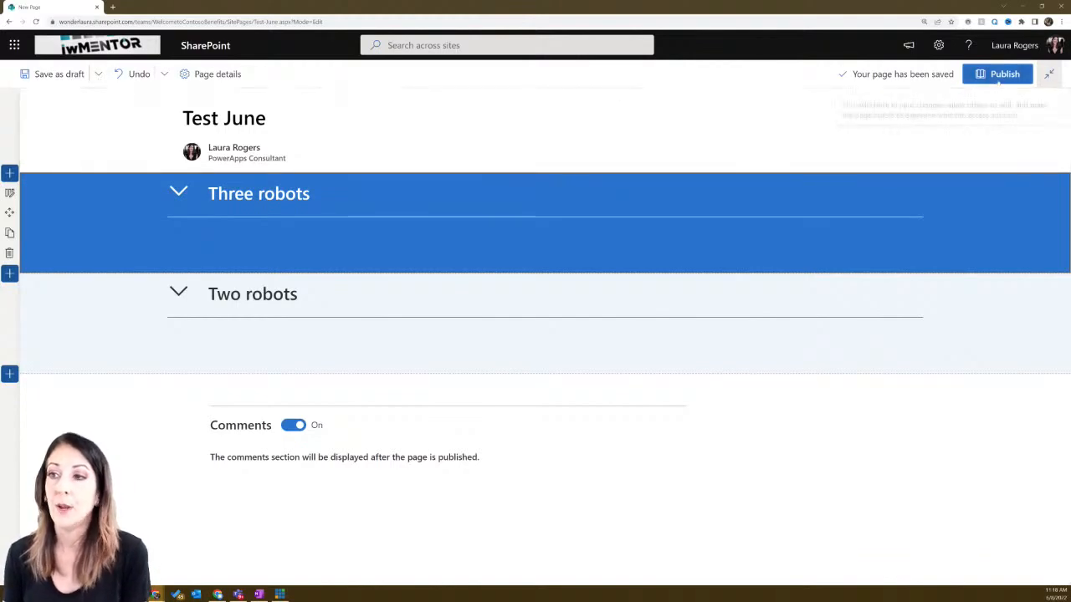
- Publish Test June, dismiss the sharing suggestions, and go to the site's Pages library
{"action": "left_click", "coordinate": [999, 76]}
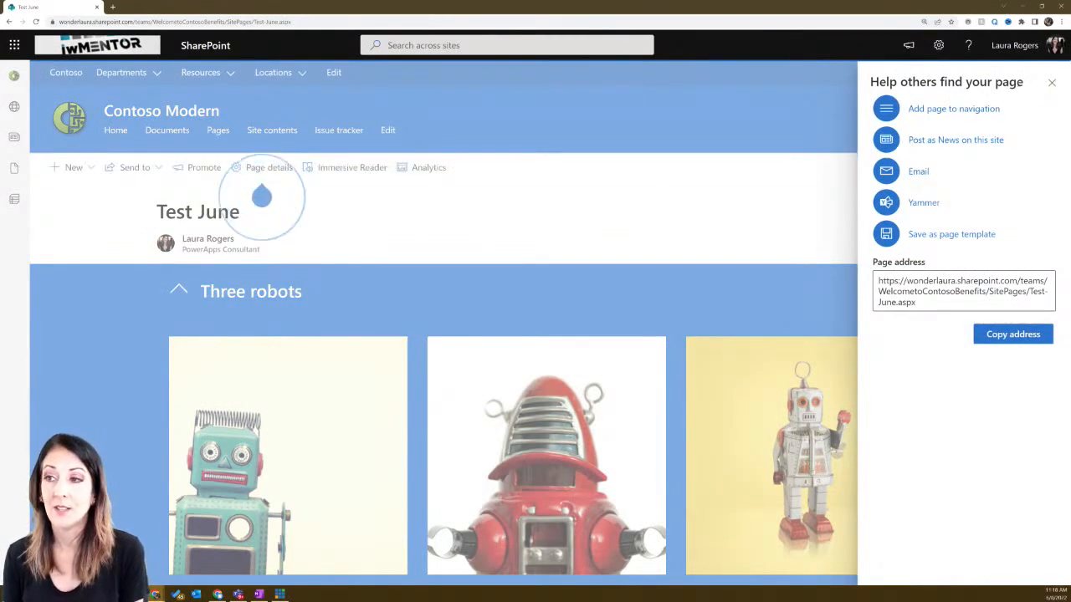
{"action": "left_click", "coordinate": [1052, 83]}
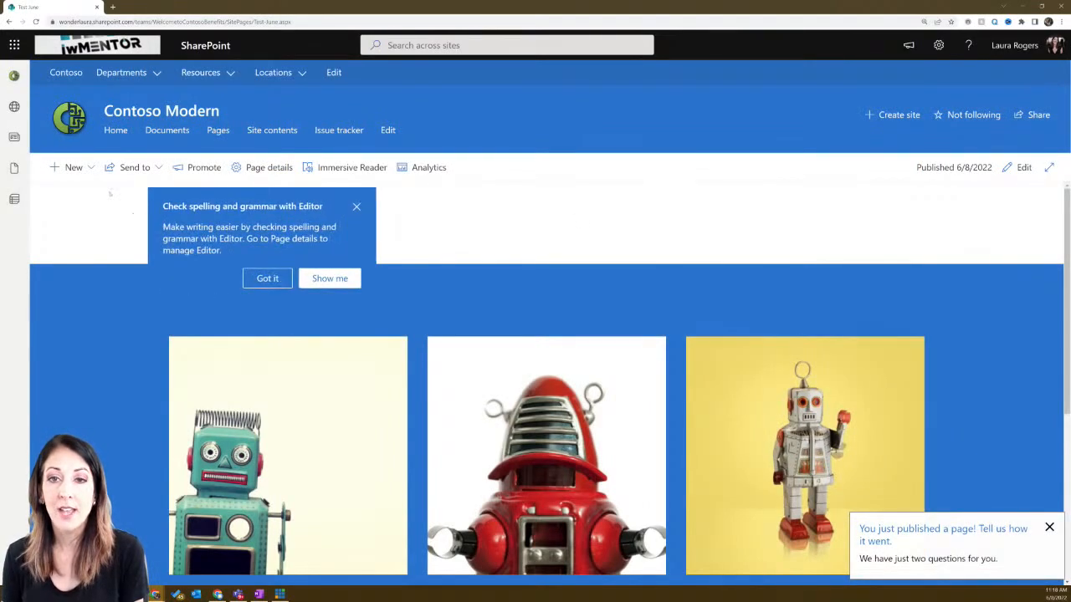
{"action": "left_click", "coordinate": [117, 131]}
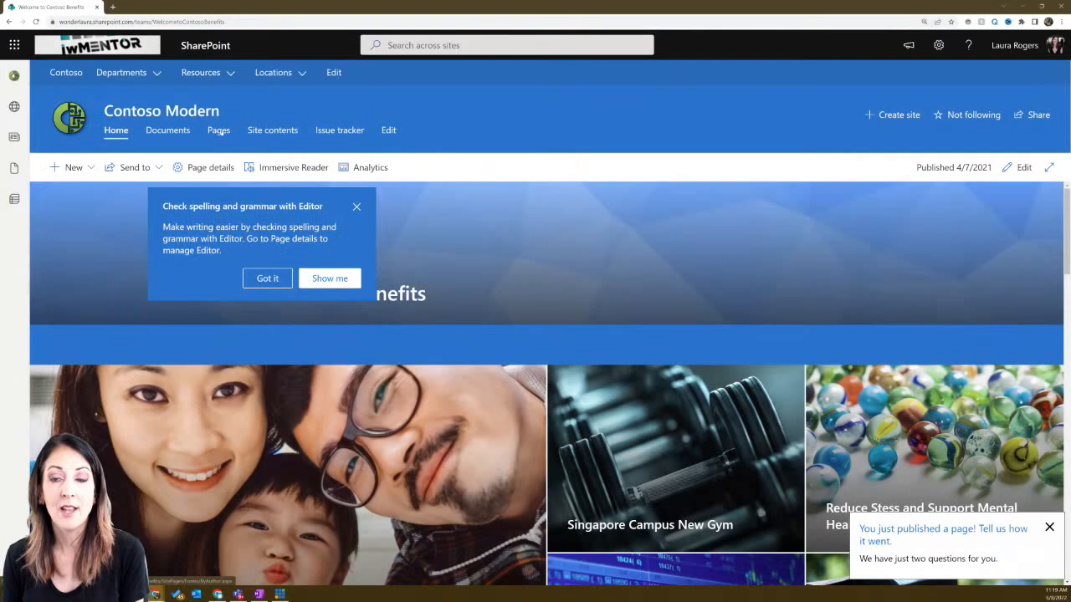
{"action": "left_click", "coordinate": [218, 130]}
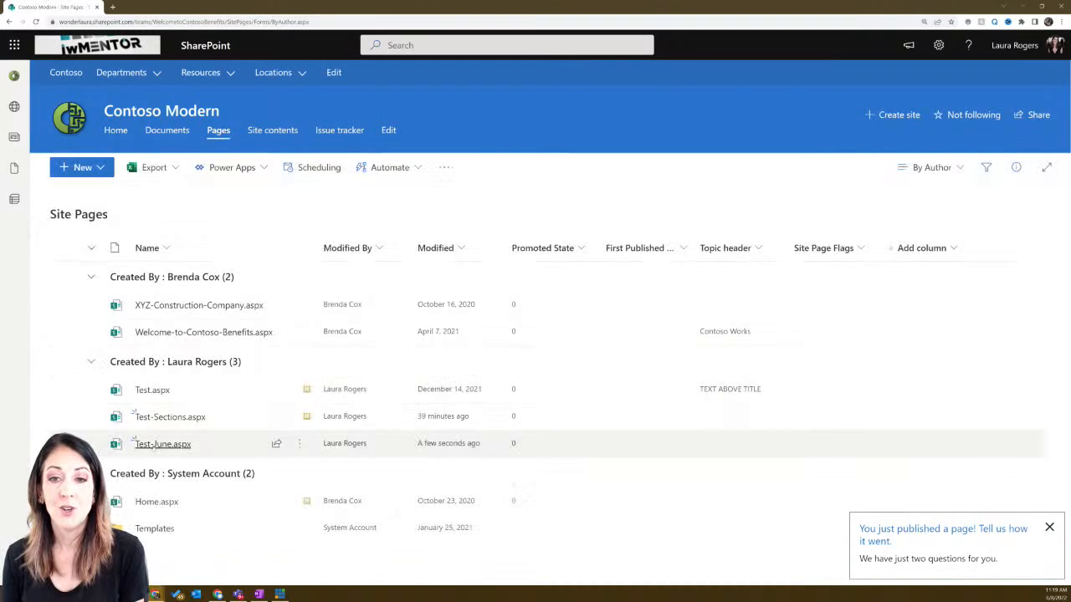
- Reopen Test-June.aspx, test the Three robots collapse toggle, and return the page to editing
{"action": "left_click", "coordinate": [154, 444]}
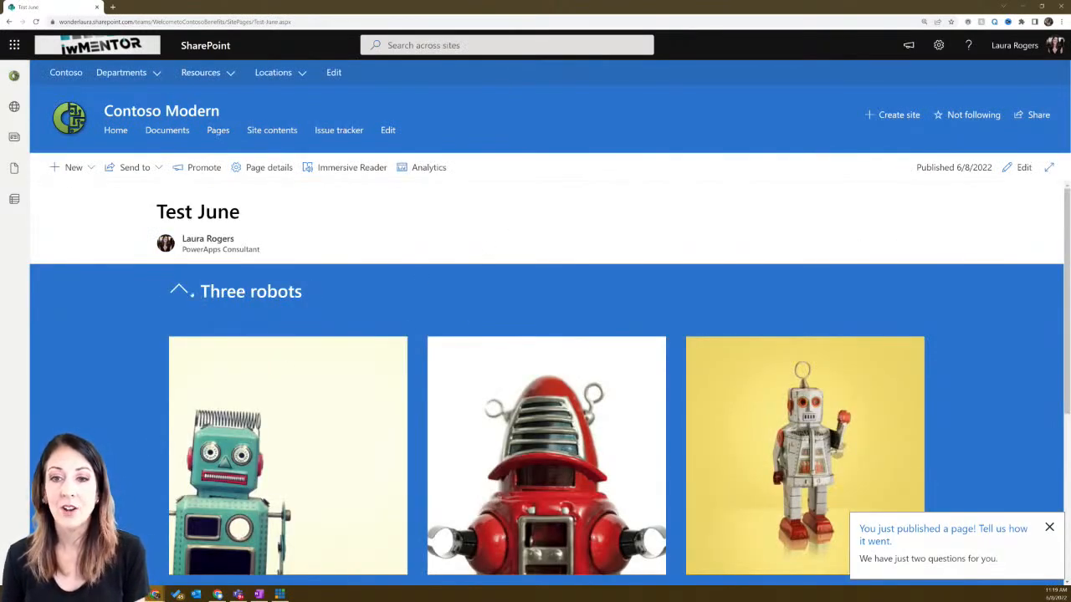
{"action": "left_click", "coordinate": [179, 290]}
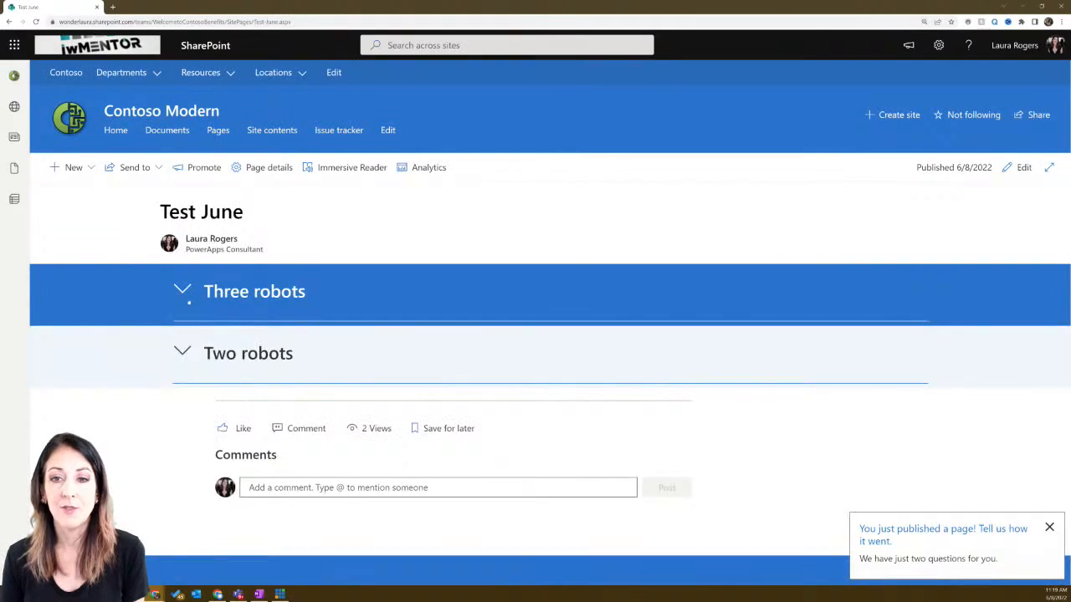
{"action": "left_click", "coordinate": [179, 290]}
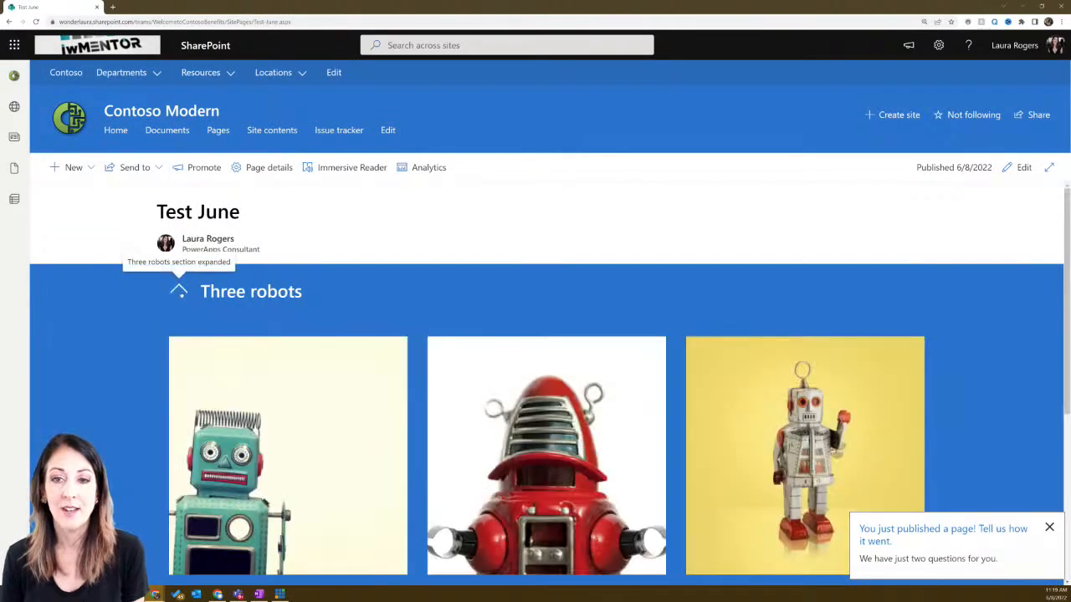
{"action": "left_click", "coordinate": [179, 293]}
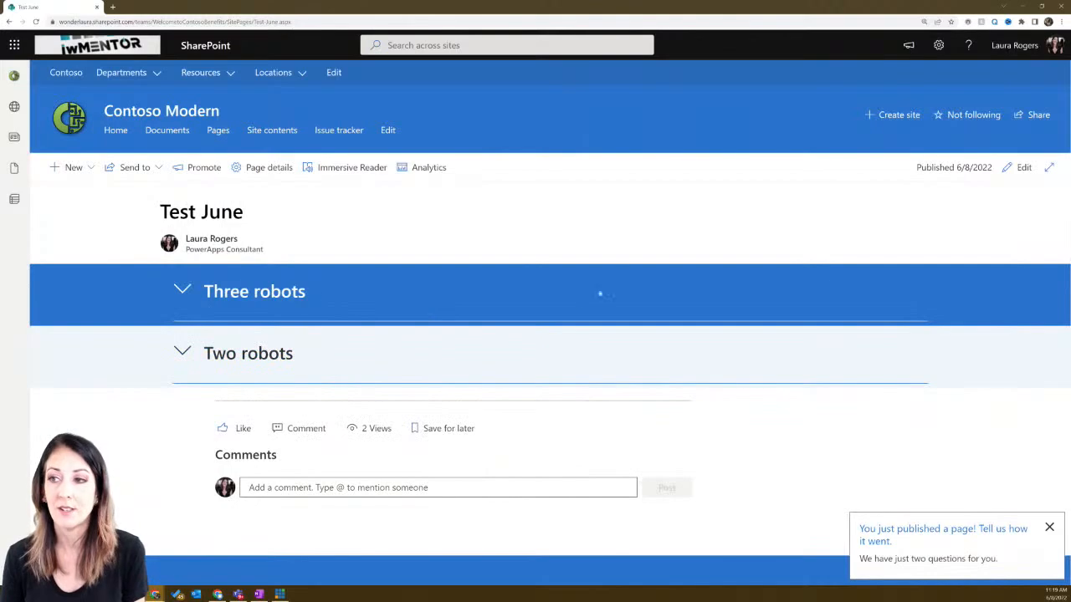
{"action": "left_click", "coordinate": [1019, 167]}
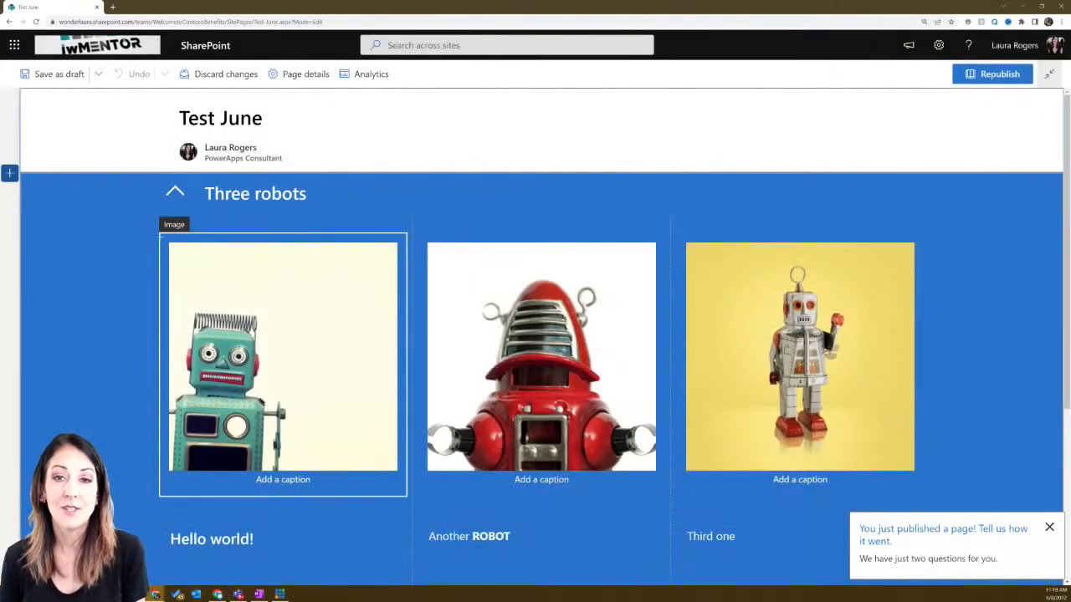
- Turn the Three robots section's divider line Off and collapse the section
{"action": "scroll", "coordinate": [124, 293], "scroll_direction": "down", "scroll_amount": 2}
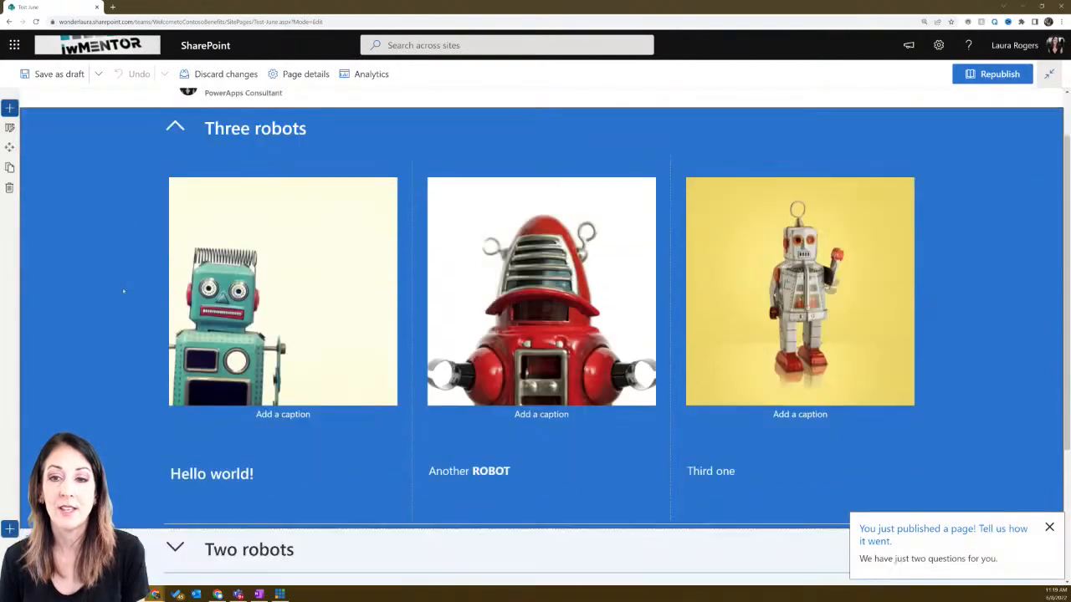
{"action": "scroll", "coordinate": [194, 427], "scroll_direction": "up", "scroll_amount": 2}
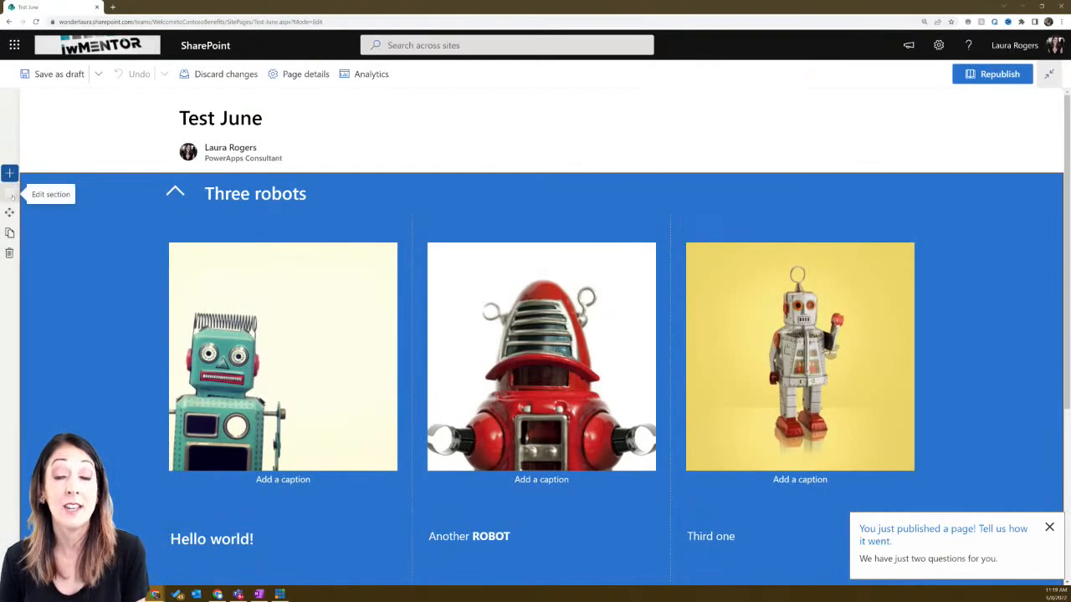
{"action": "left_click", "coordinate": [9, 192]}
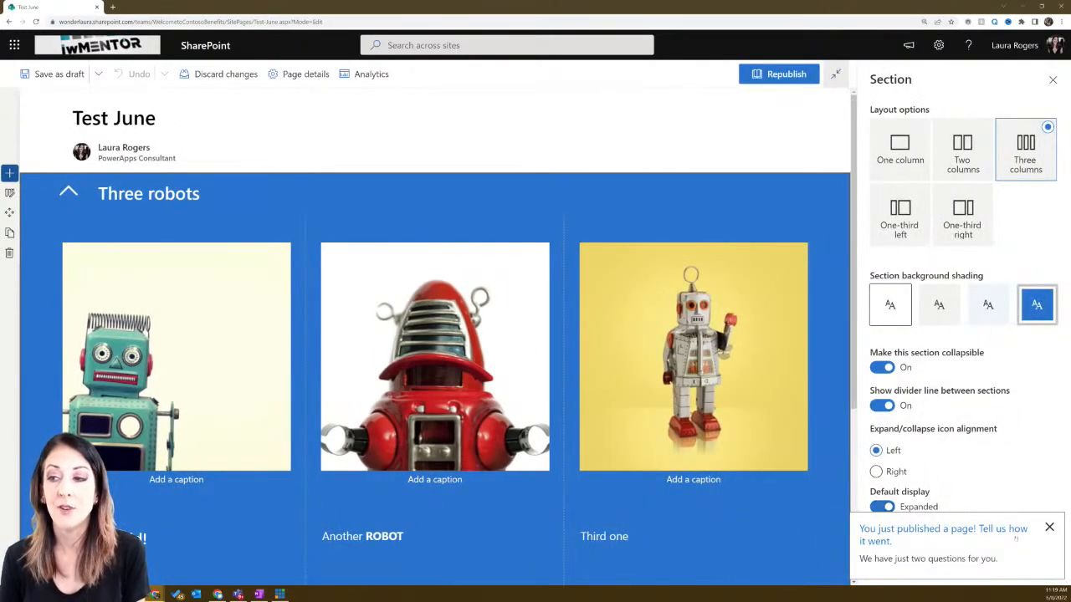
{"action": "left_click", "coordinate": [1049, 528]}
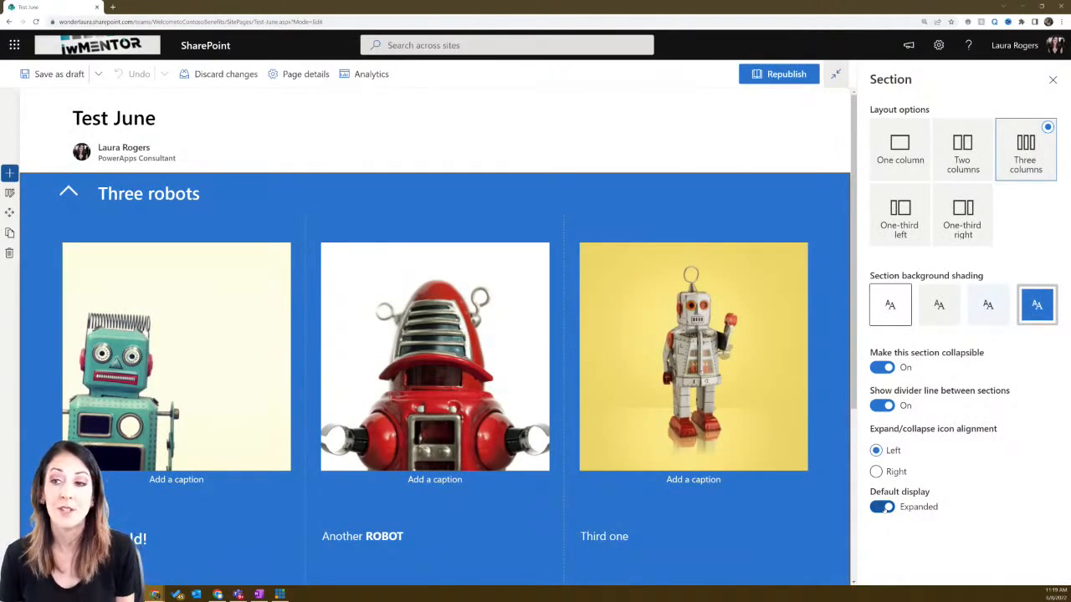
{"action": "left_click", "coordinate": [884, 406]}
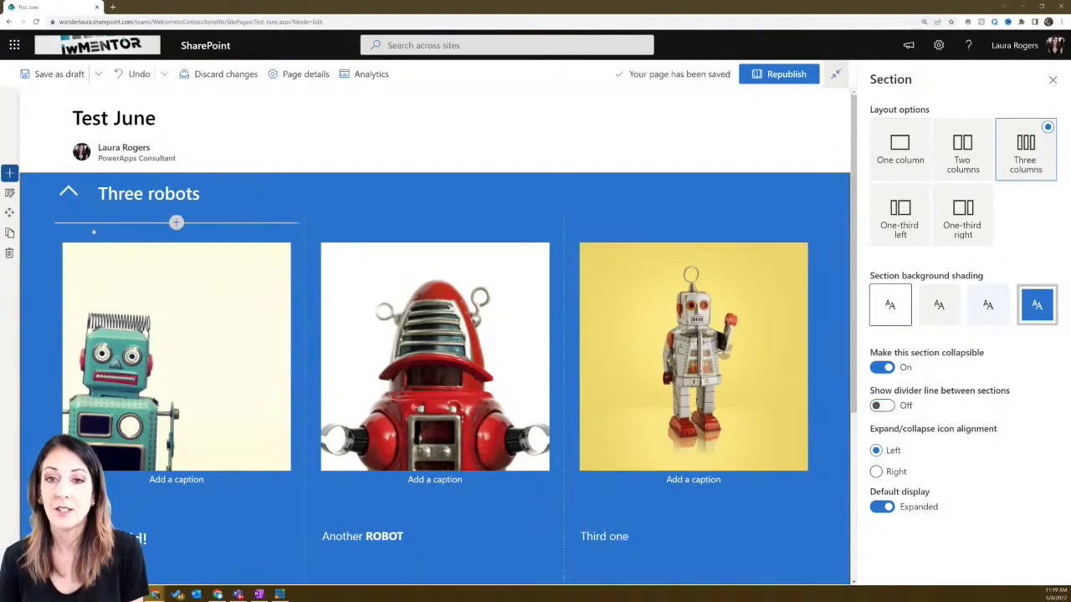
{"action": "left_click", "coordinate": [69, 194]}
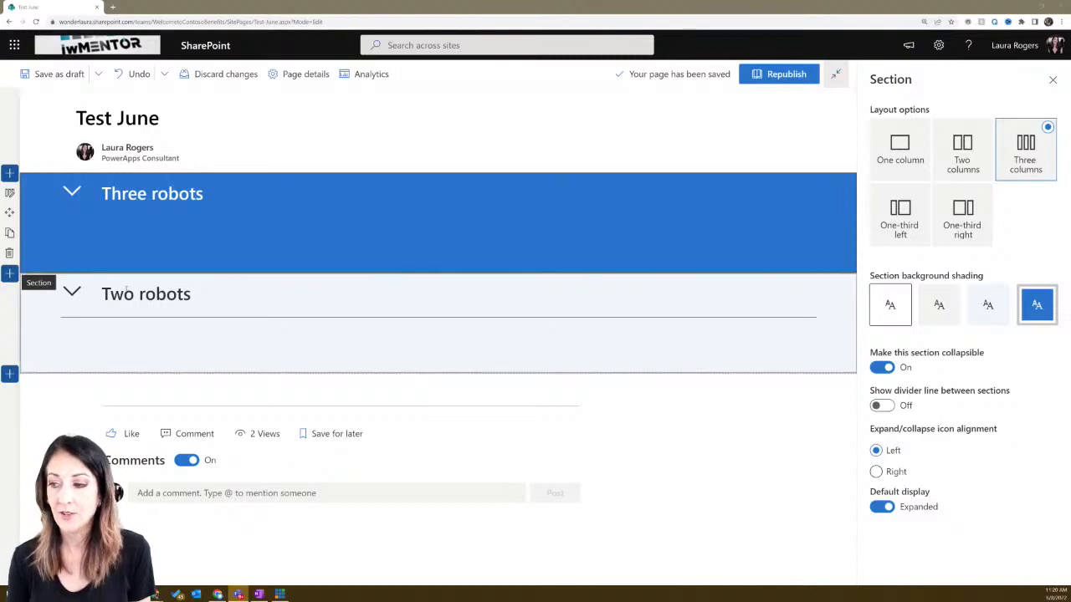
{"action": "left_click", "coordinate": [10, 273]}
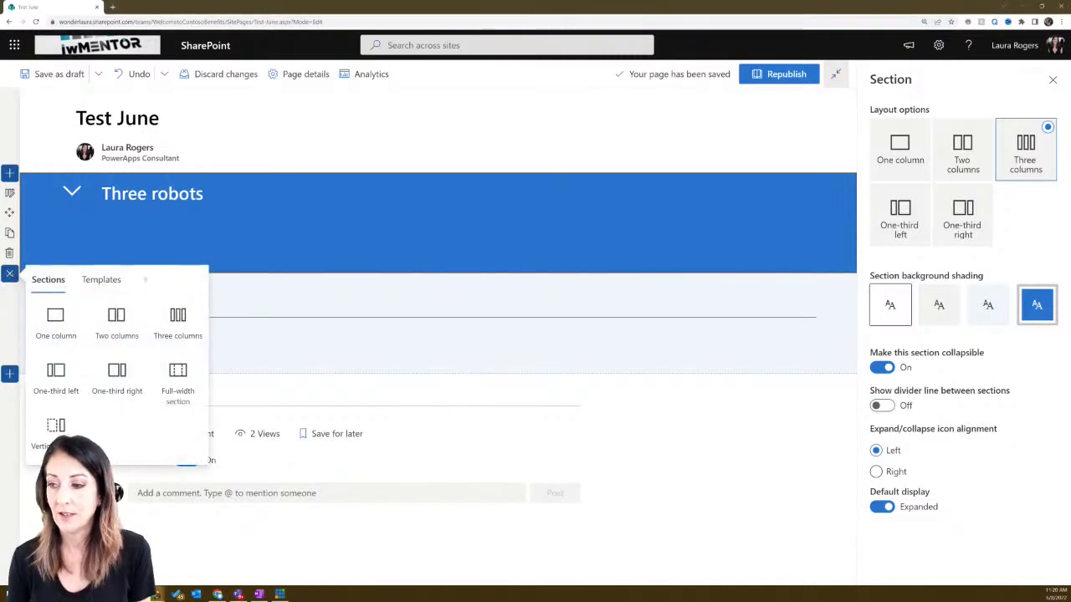
{"action": "left_click", "coordinate": [100, 280]}
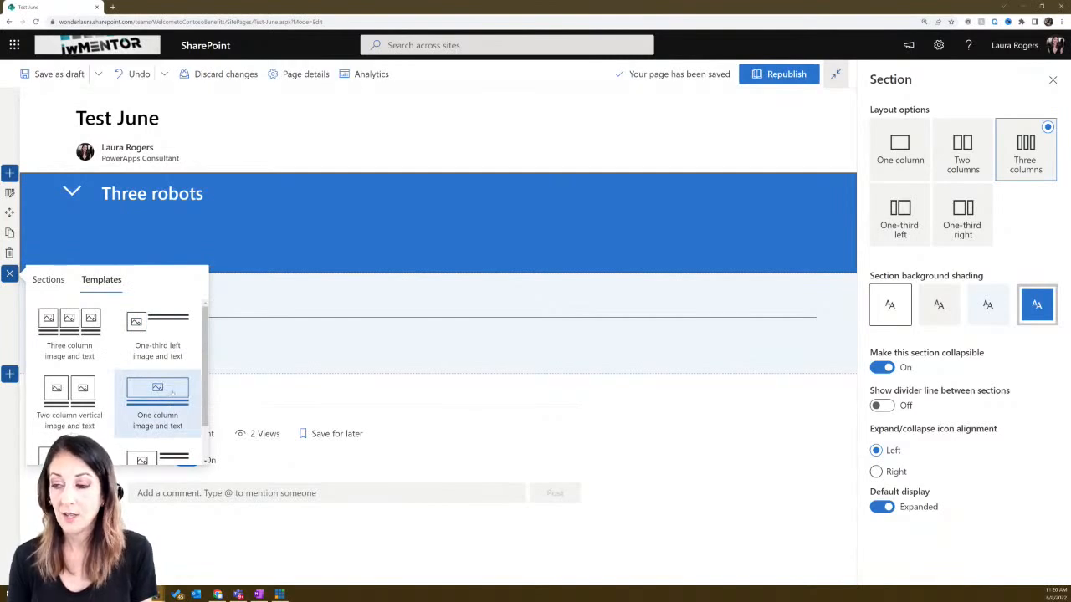
{"action": "scroll", "coordinate": [171, 393], "scroll_direction": "down", "scroll_amount": 1}
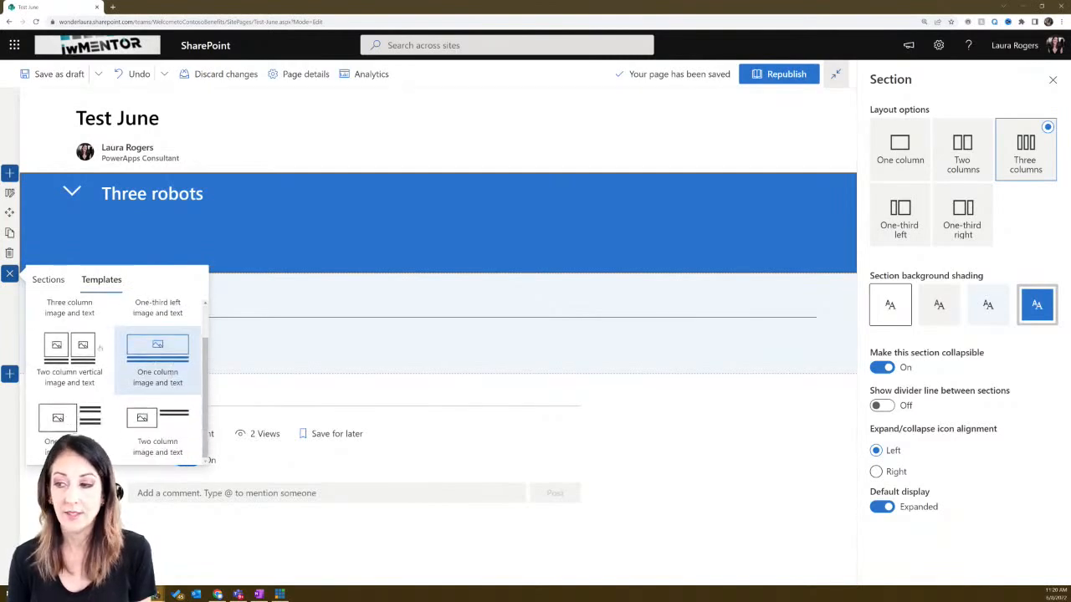
{"action": "left_click", "coordinate": [9, 274]}
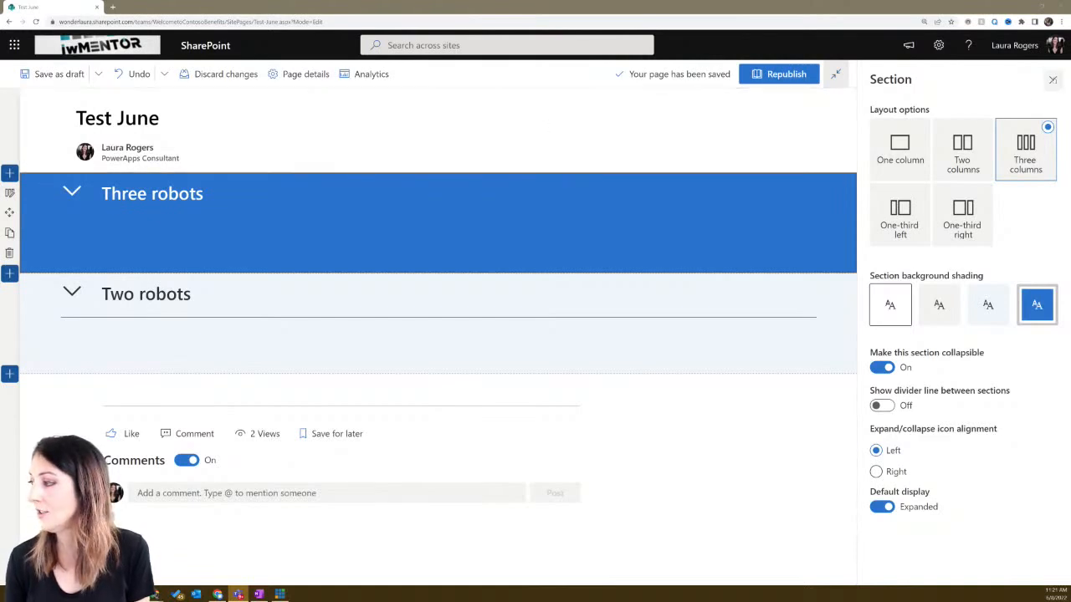
- Republish Test June and save Purple as the site theme via Change the look
{"action": "left_click", "coordinate": [1053, 80]}
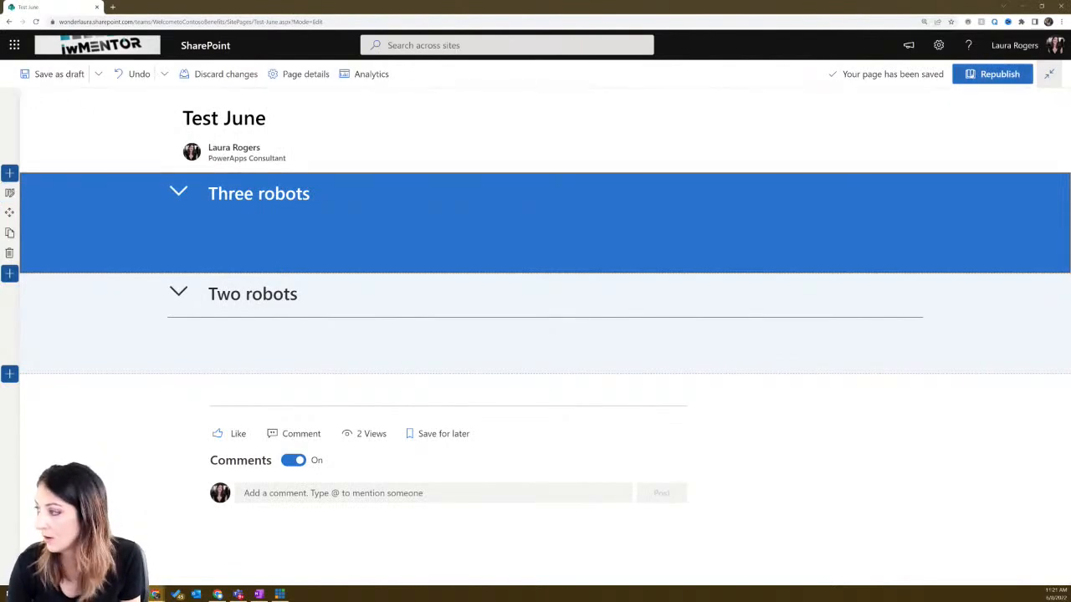
{"action": "left_click", "coordinate": [996, 73]}
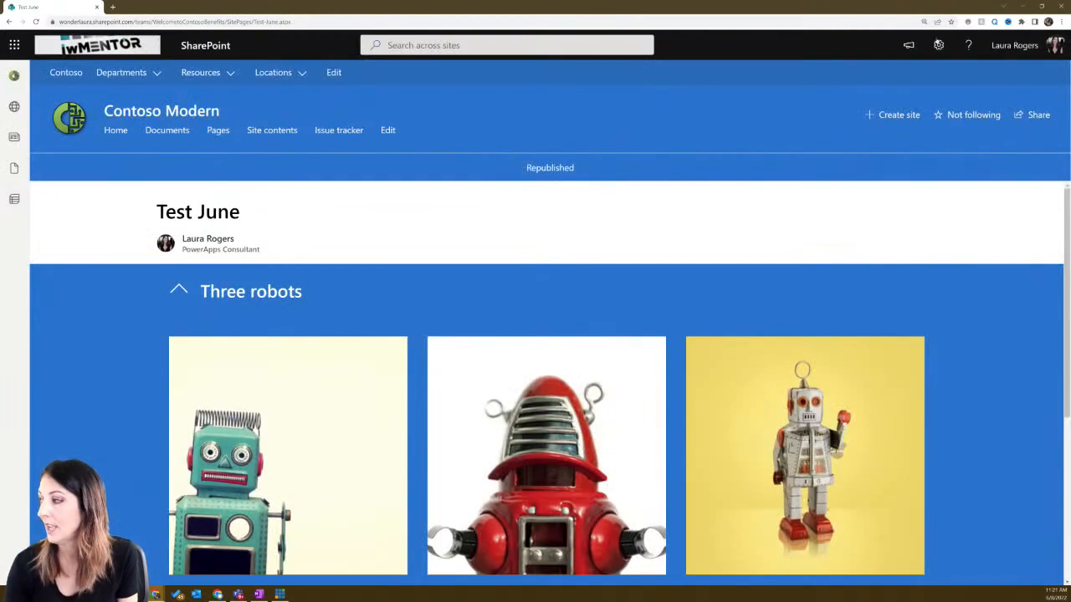
{"action": "left_click", "coordinate": [938, 45]}
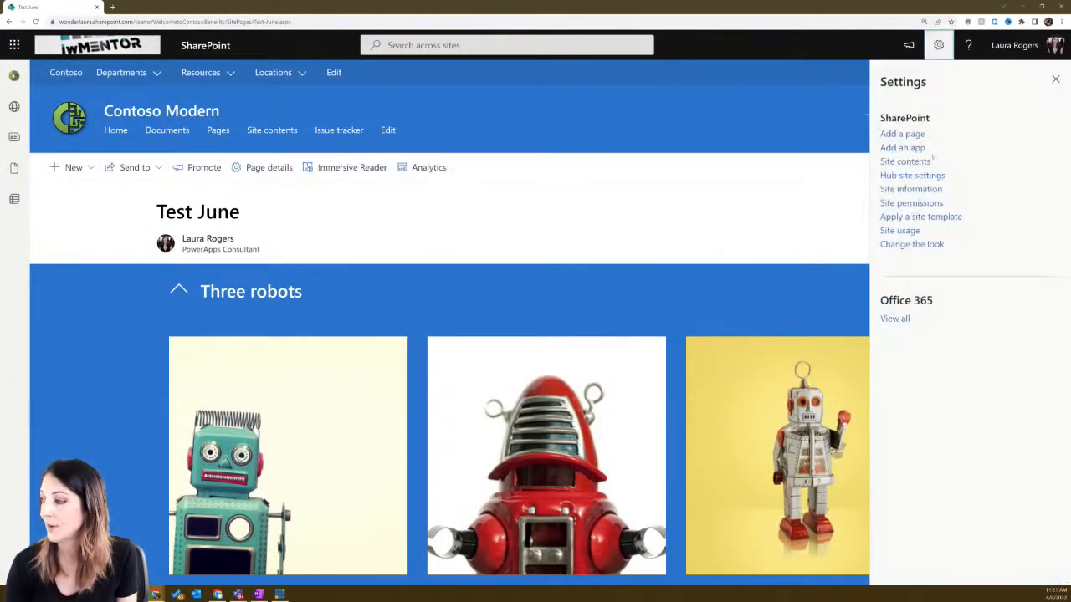
{"action": "left_click", "coordinate": [912, 243]}
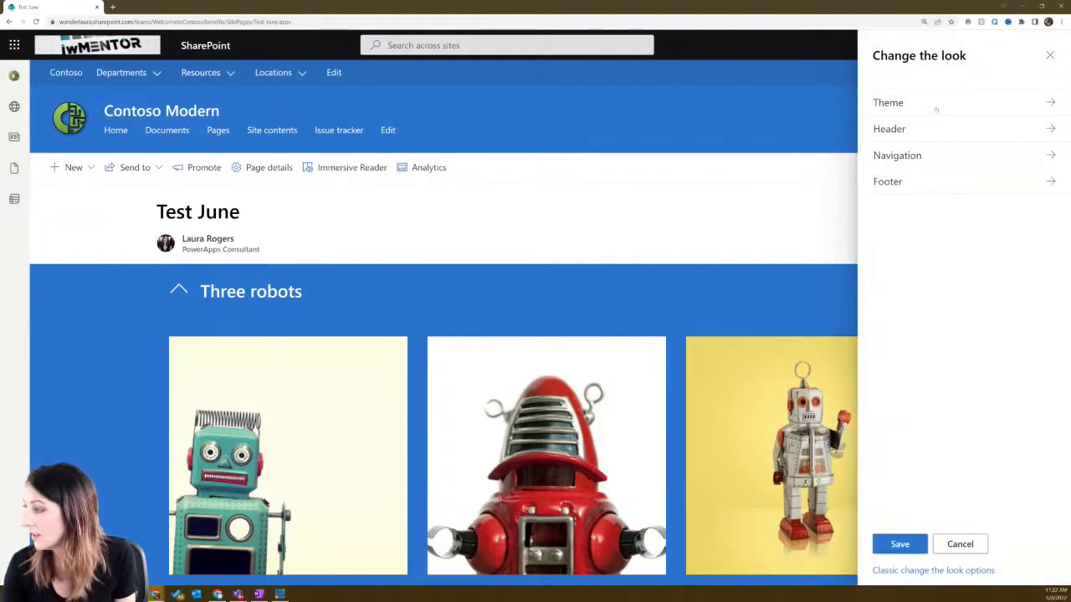
{"action": "left_click", "coordinate": [936, 104]}
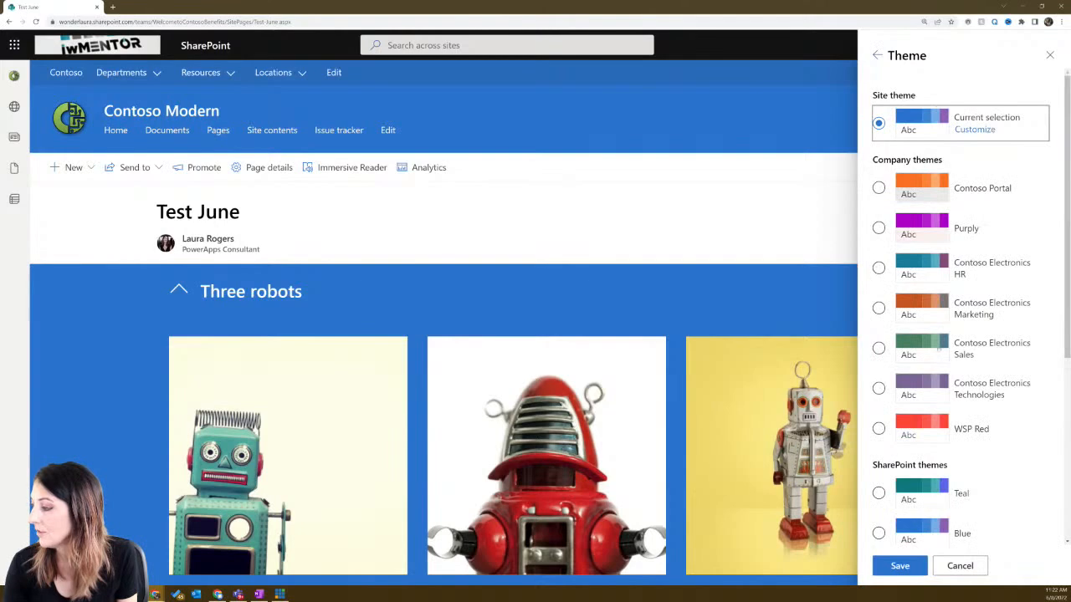
{"action": "scroll", "coordinate": [970, 378], "scroll_direction": "down", "scroll_amount": 4}
{"action": "left_click", "coordinate": [878, 351]}
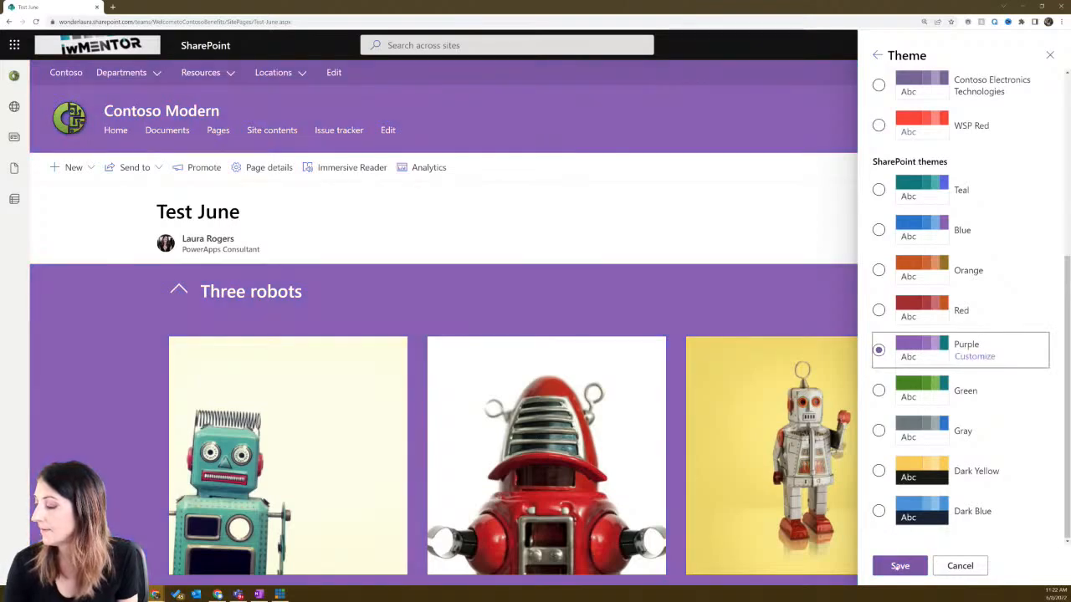
{"action": "left_click", "coordinate": [975, 357]}
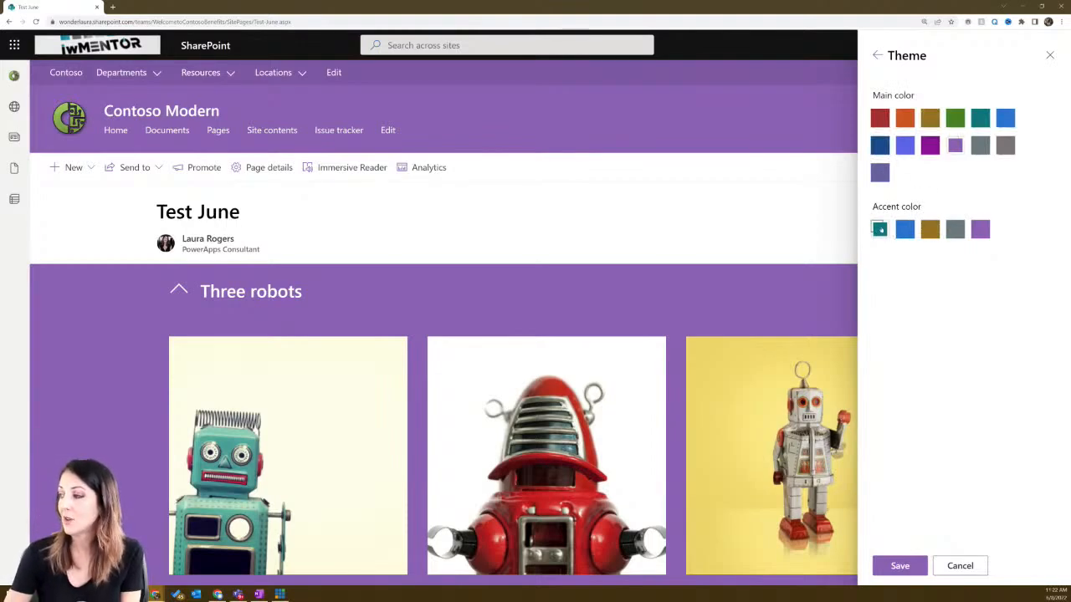
{"action": "left_click", "coordinate": [901, 567]}
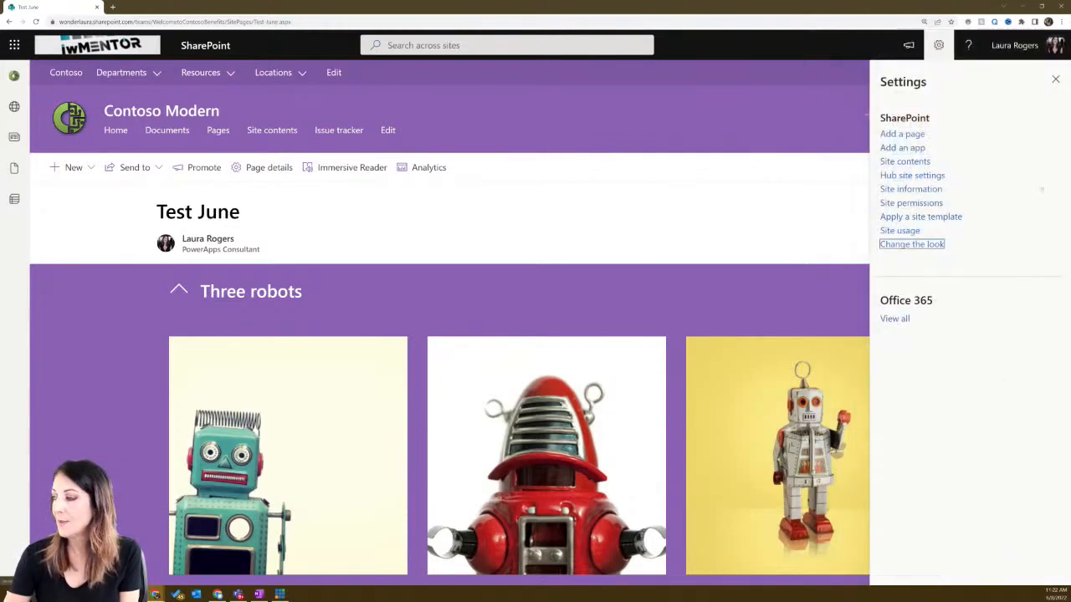
{"action": "left_click", "coordinate": [1054, 80]}
{"action": "left_click", "coordinate": [178, 291]}
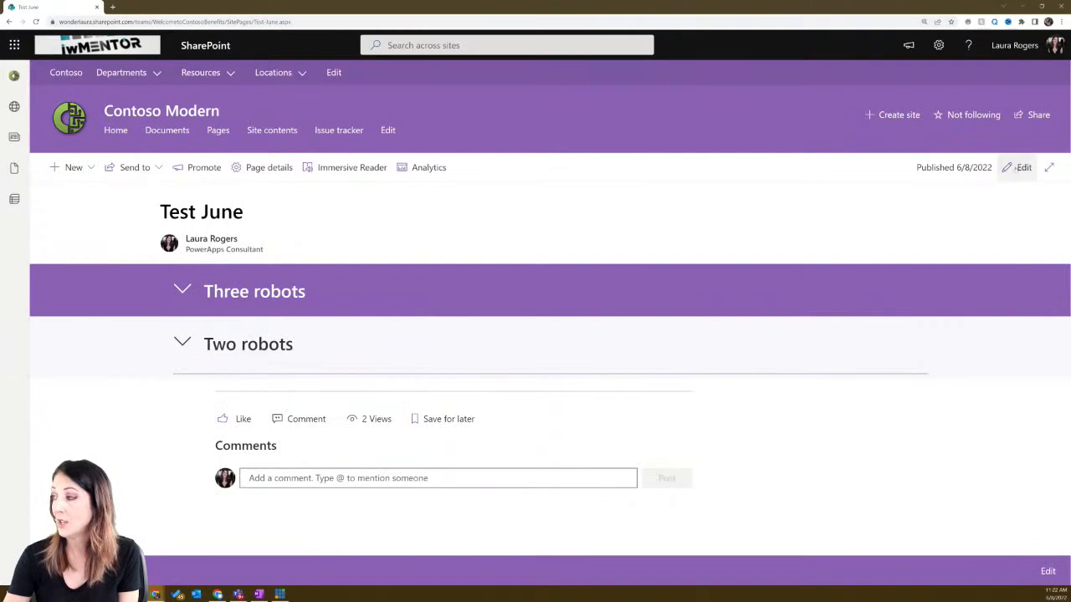
- Edit the page again and give the Two robots section a light grey background shading
{"action": "left_click", "coordinate": [1020, 167]}
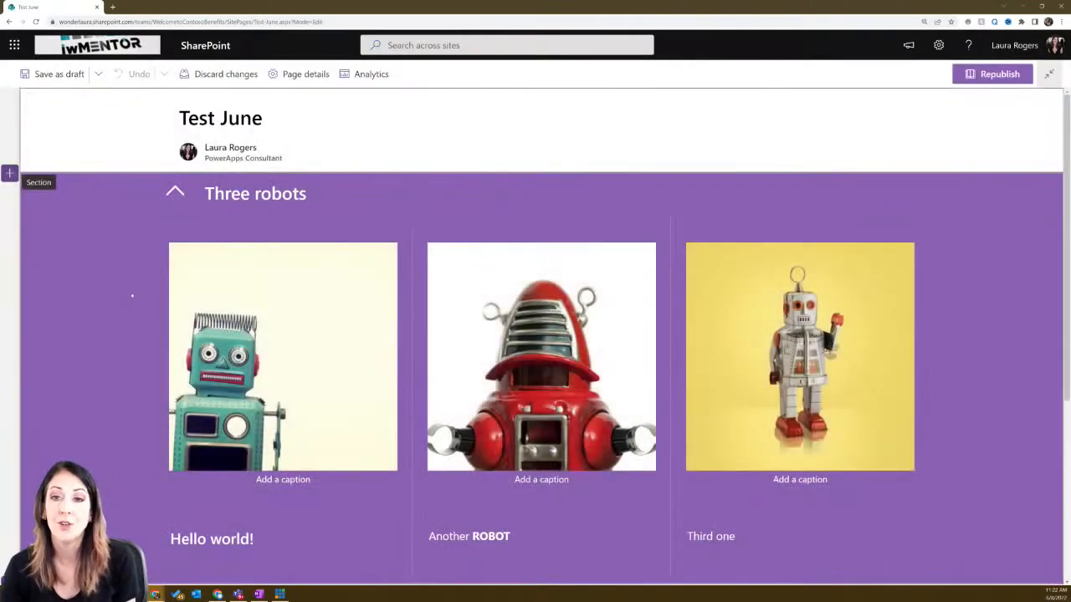
{"action": "scroll", "coordinate": [131, 295], "scroll_direction": "down", "scroll_amount": 3}
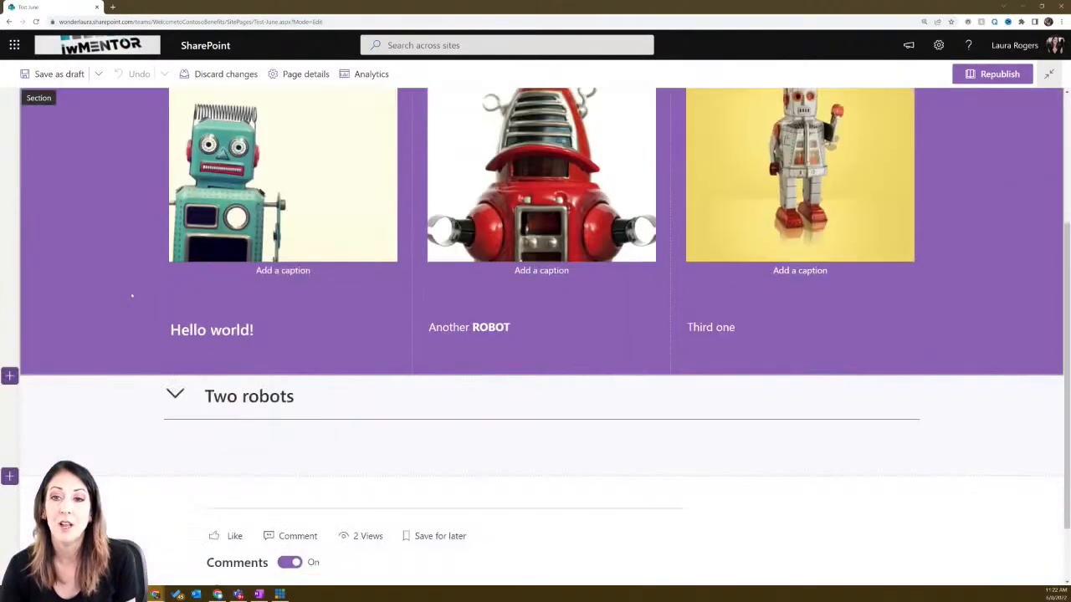
{"action": "left_click", "coordinate": [72, 398]}
{"action": "left_click", "coordinate": [9, 397]}
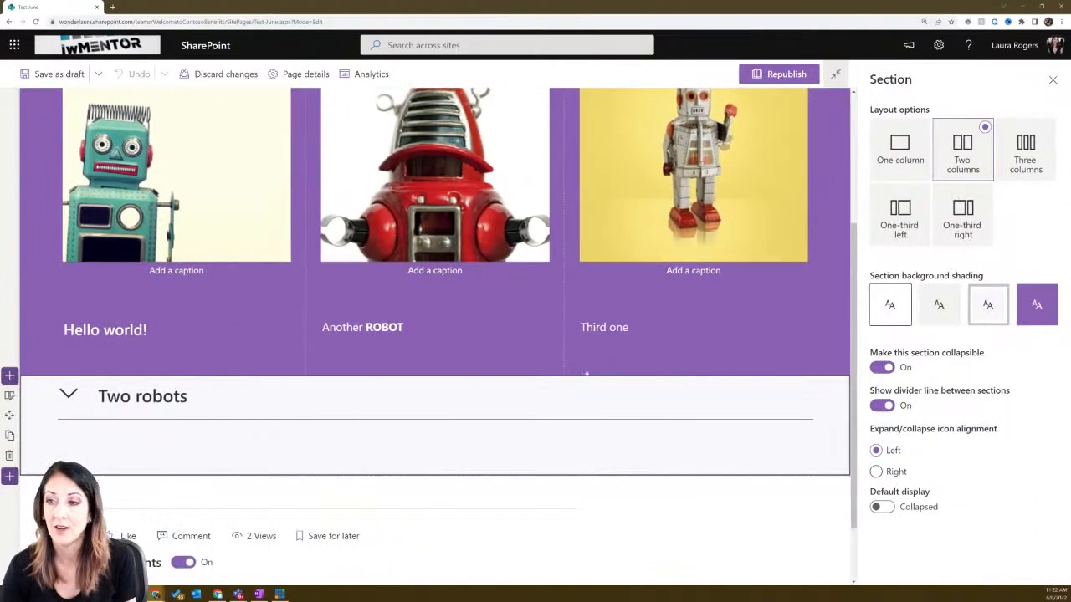
{"action": "left_click", "coordinate": [941, 304]}
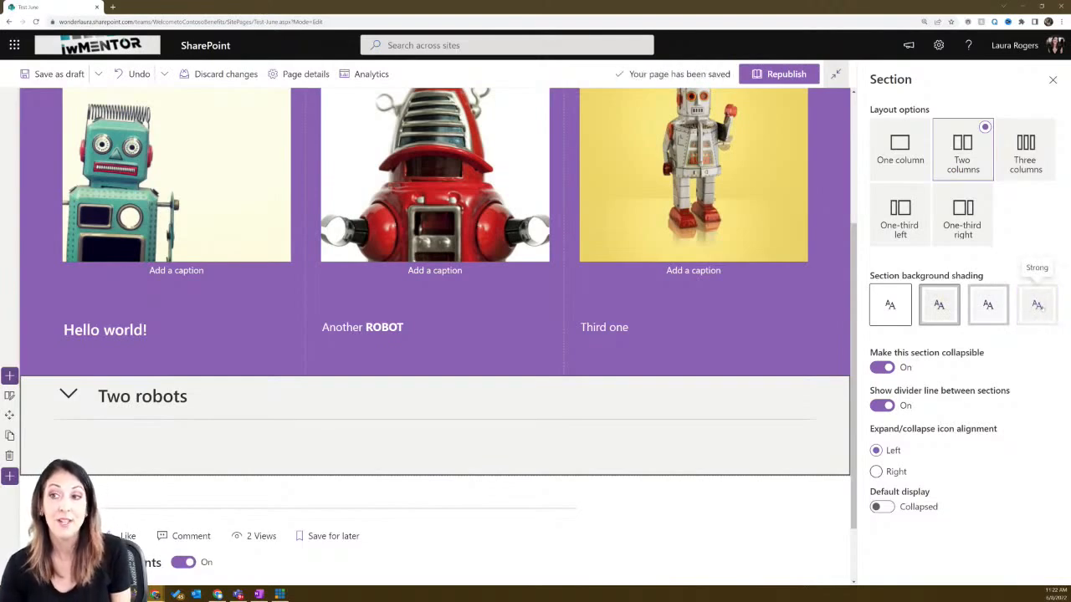
{"action": "left_click", "coordinate": [989, 307]}
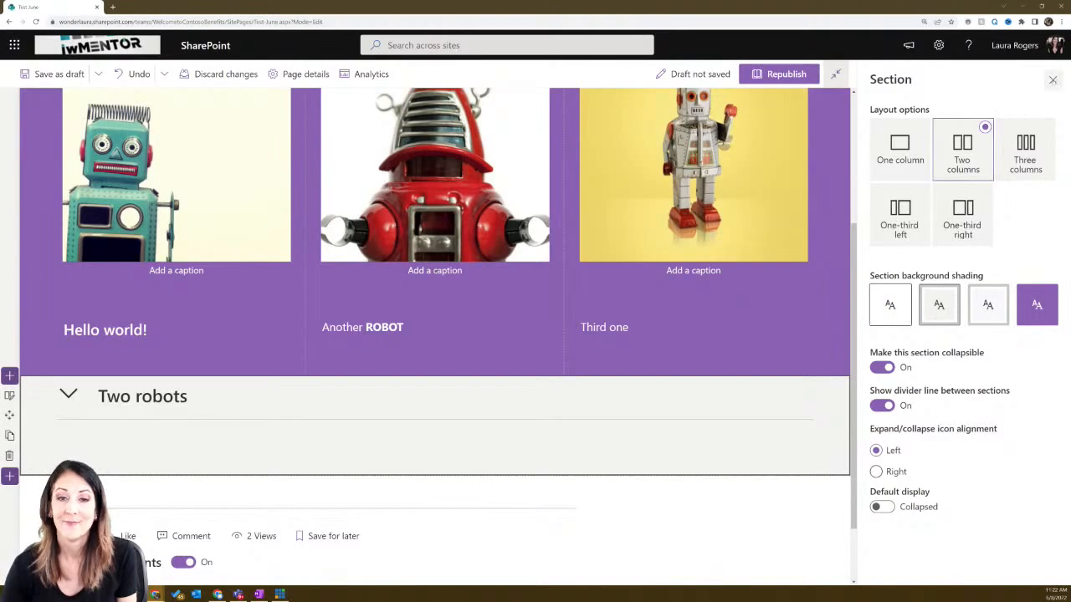
{"action": "left_click", "coordinate": [1053, 79]}
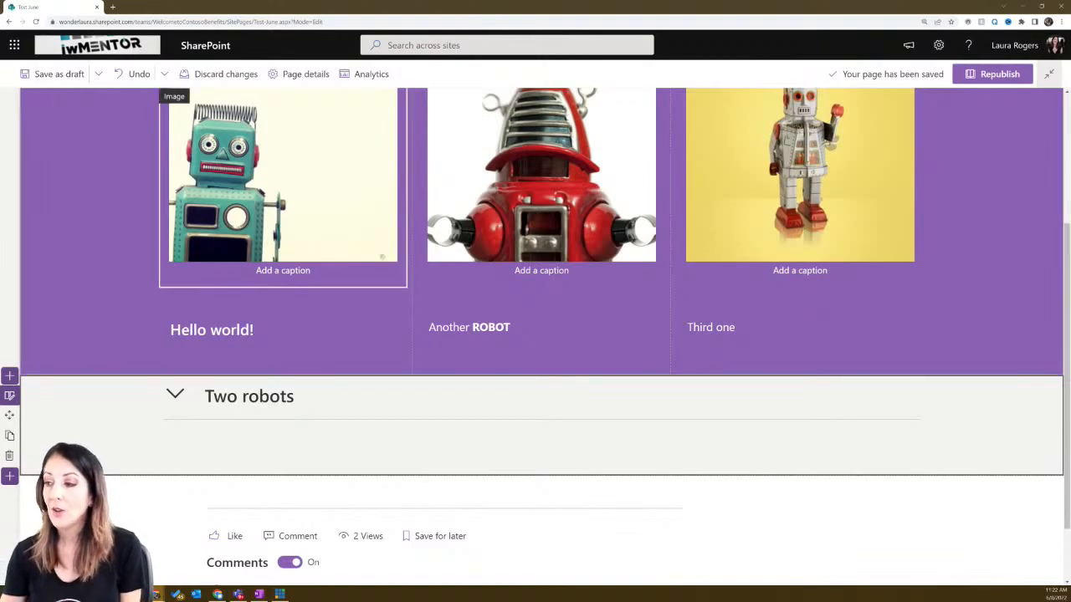
{"action": "scroll", "coordinate": [282, 176], "scroll_direction": "up", "scroll_amount": 3}
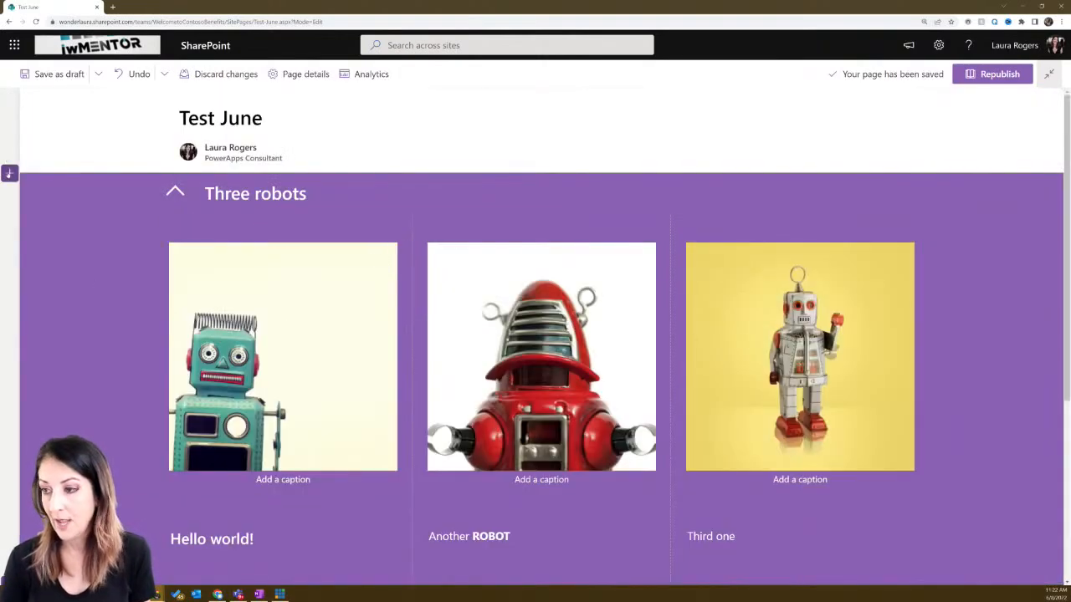
{"action": "left_click", "coordinate": [9, 173]}
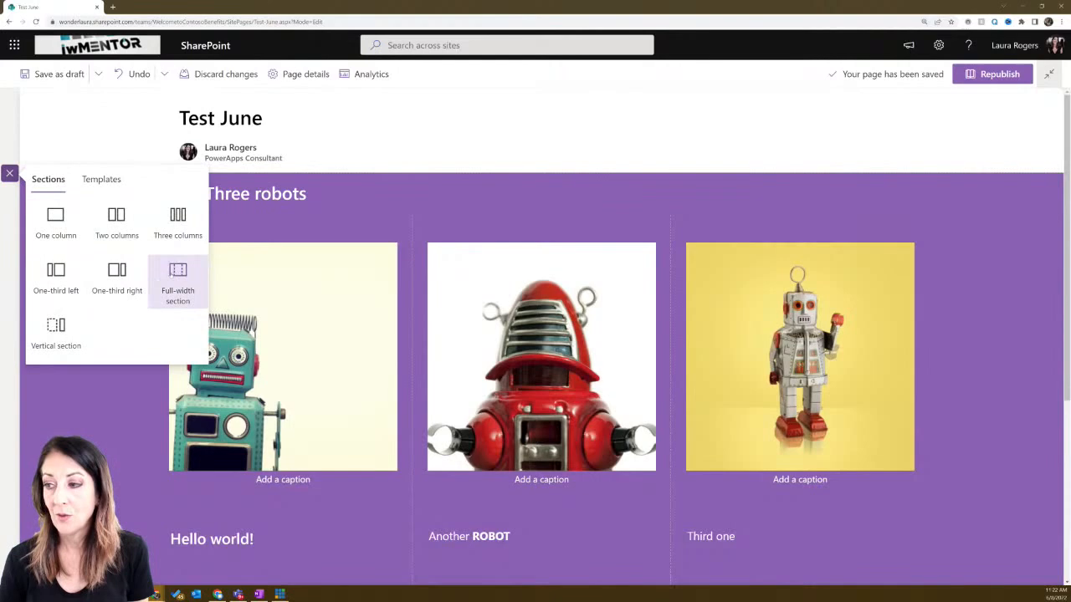
{"action": "left_click", "coordinate": [102, 179]}
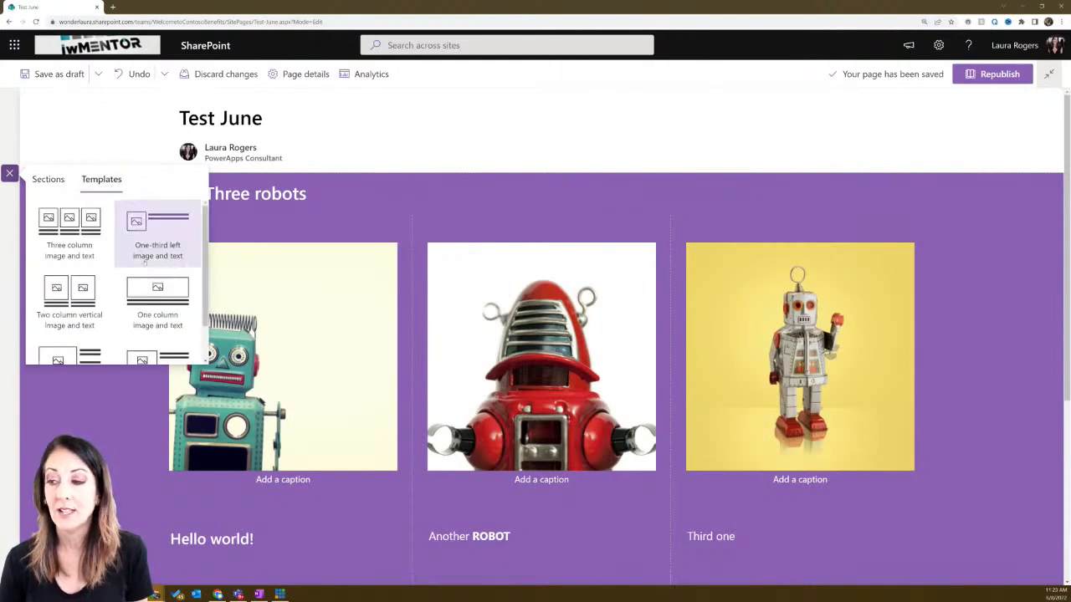
{"action": "scroll", "coordinate": [127, 251], "scroll_direction": "down", "scroll_amount": 1}
{"action": "left_click", "coordinate": [48, 179]}
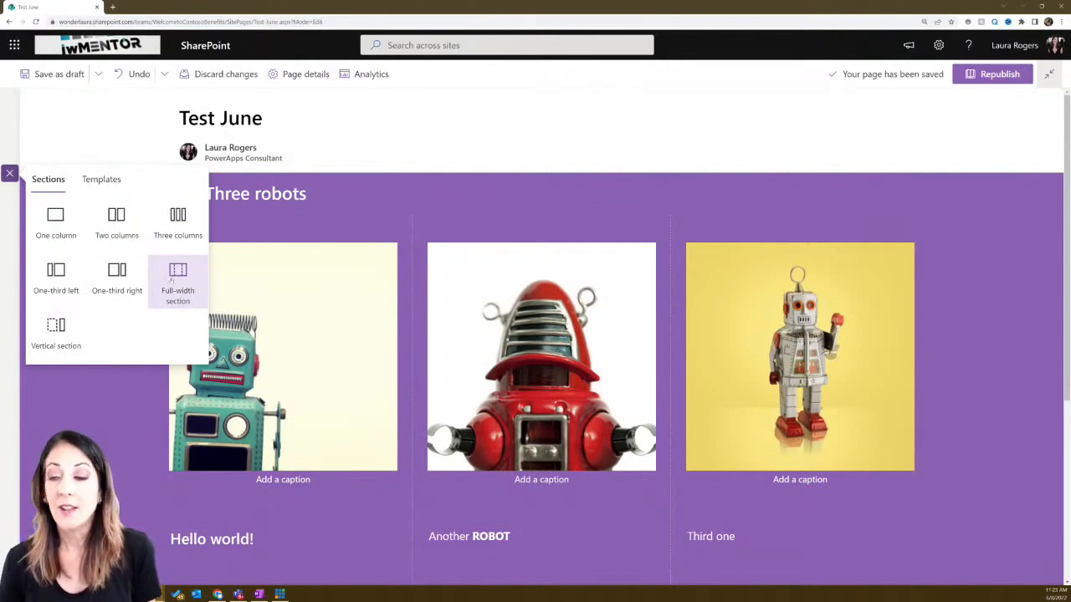
{"action": "left_click", "coordinate": [170, 281]}
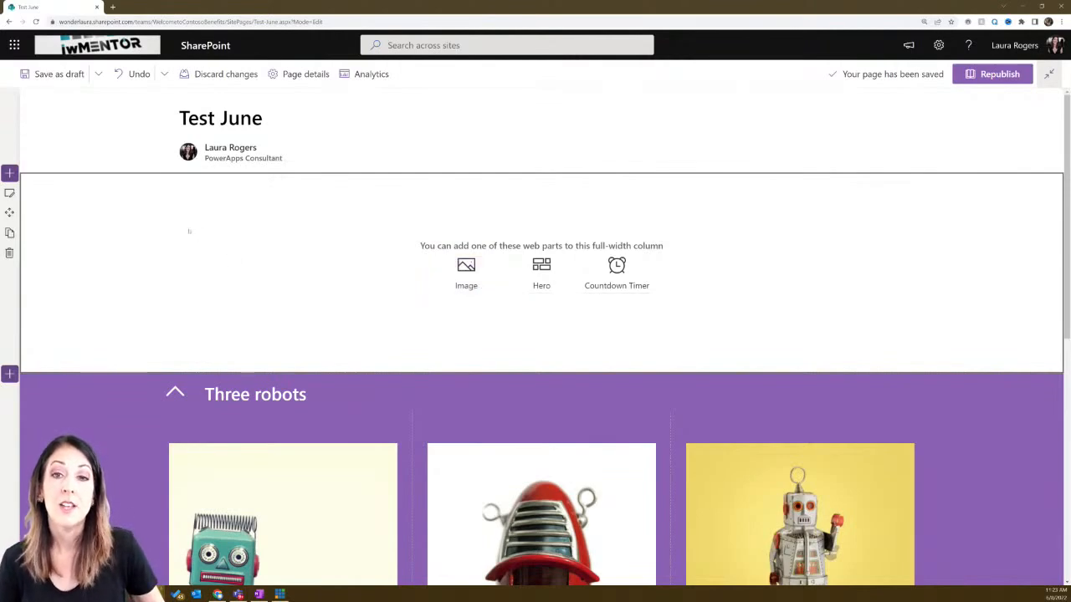
{"action": "left_click", "coordinate": [542, 272]}
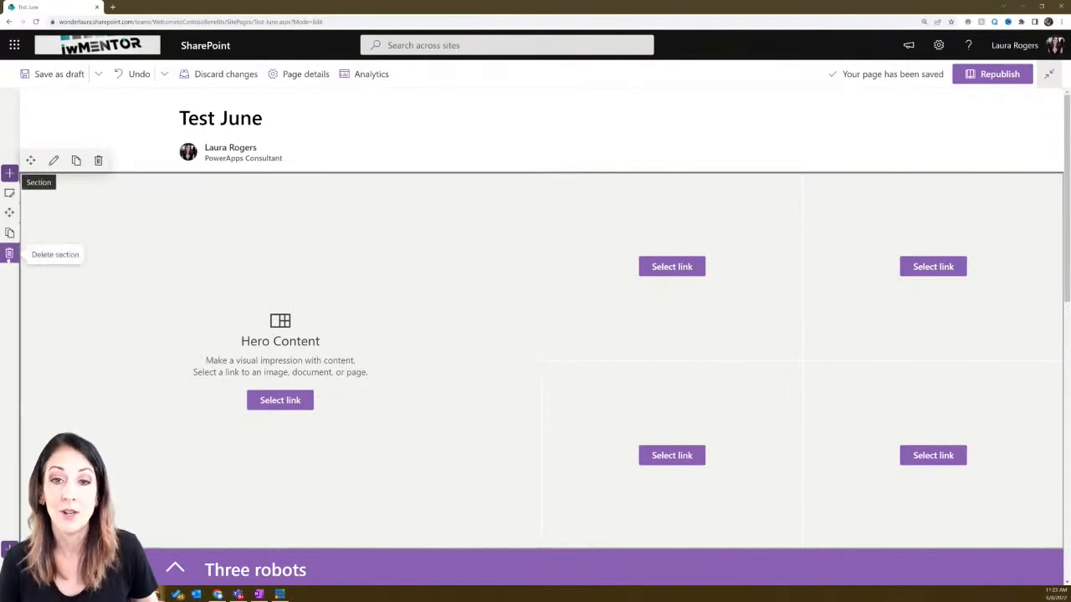
{"action": "left_click", "coordinate": [9, 252]}
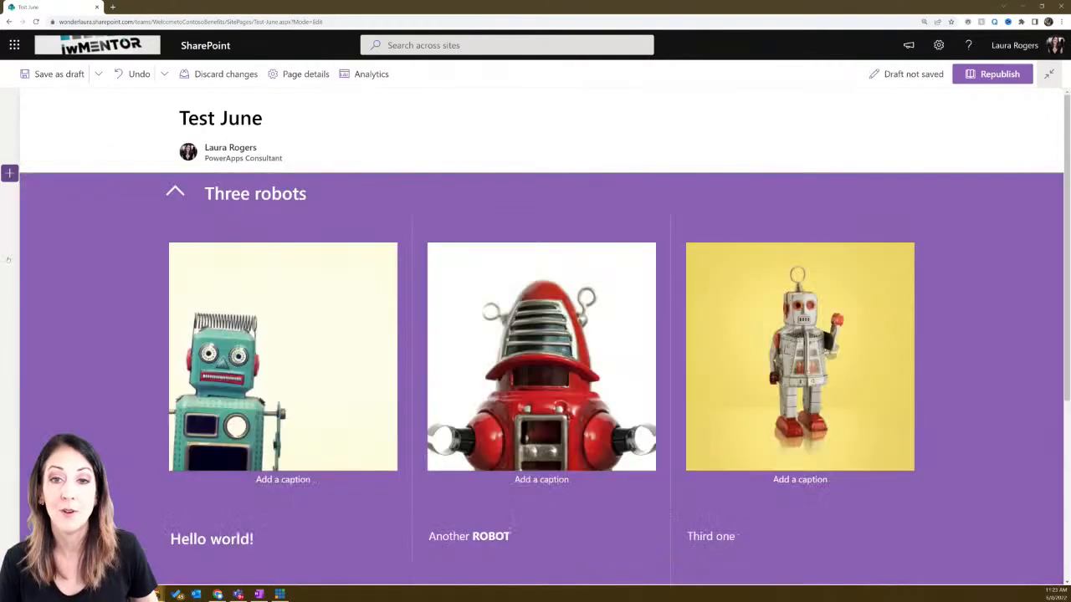
{"action": "left_click", "coordinate": [9, 173]}
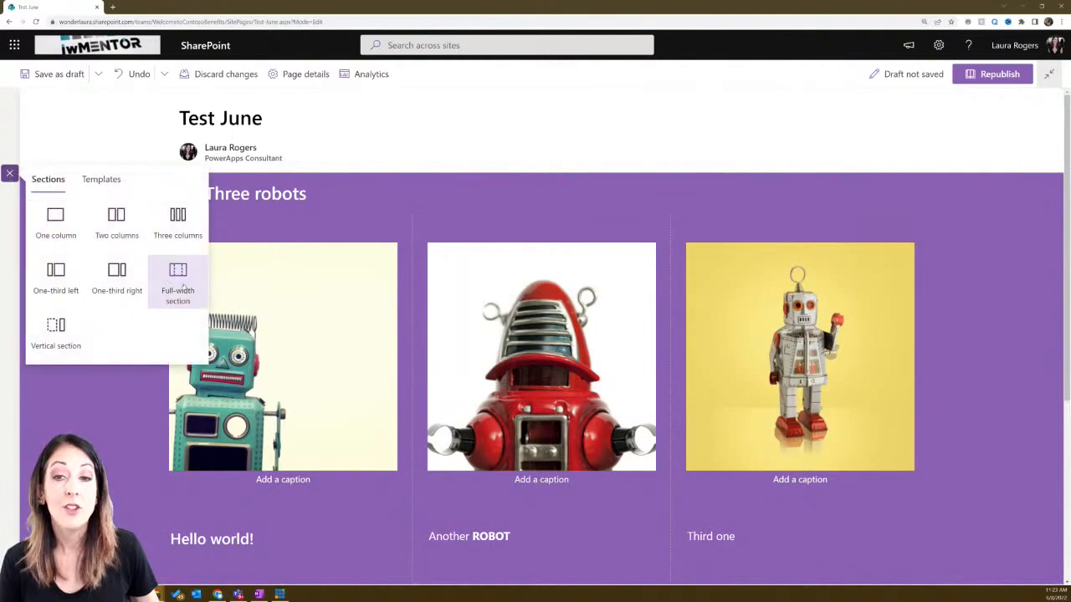
{"action": "left_click", "coordinate": [376, 151]}
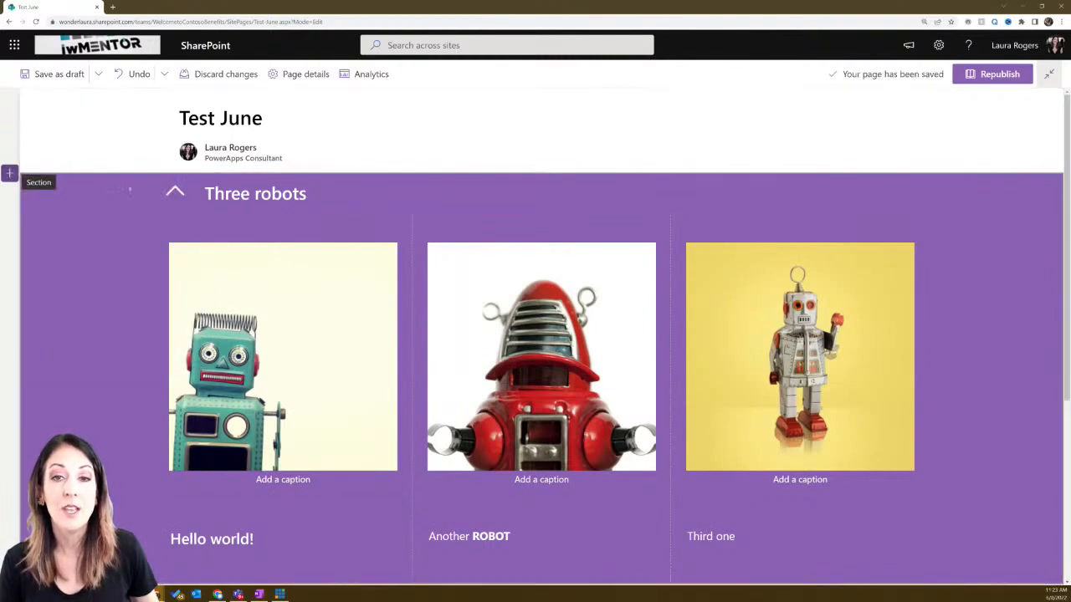
{"action": "left_click", "coordinate": [10, 173]}
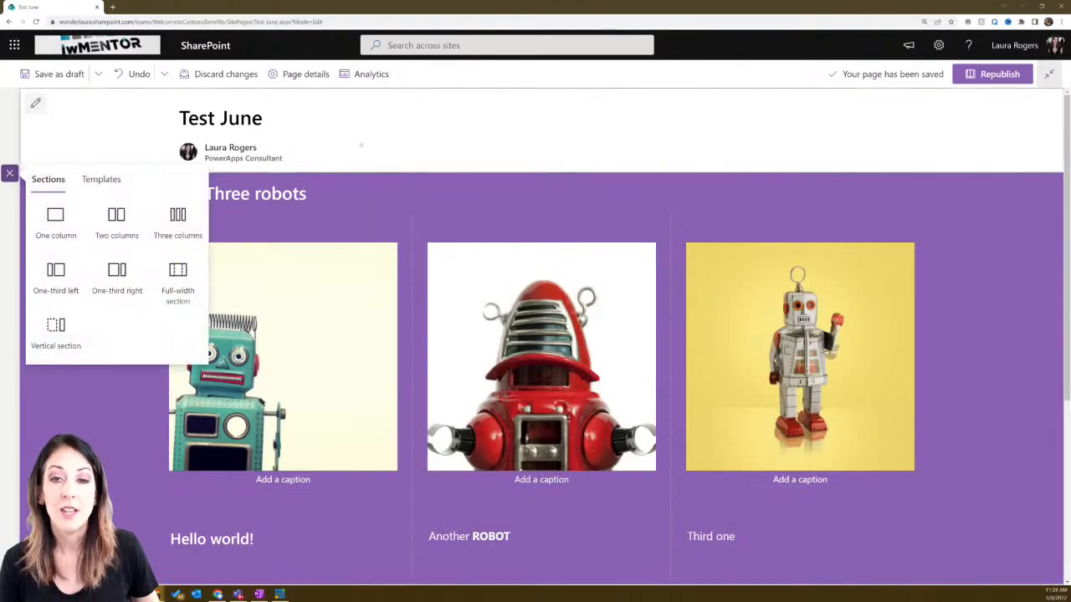
{"action": "left_click", "coordinate": [361, 145]}
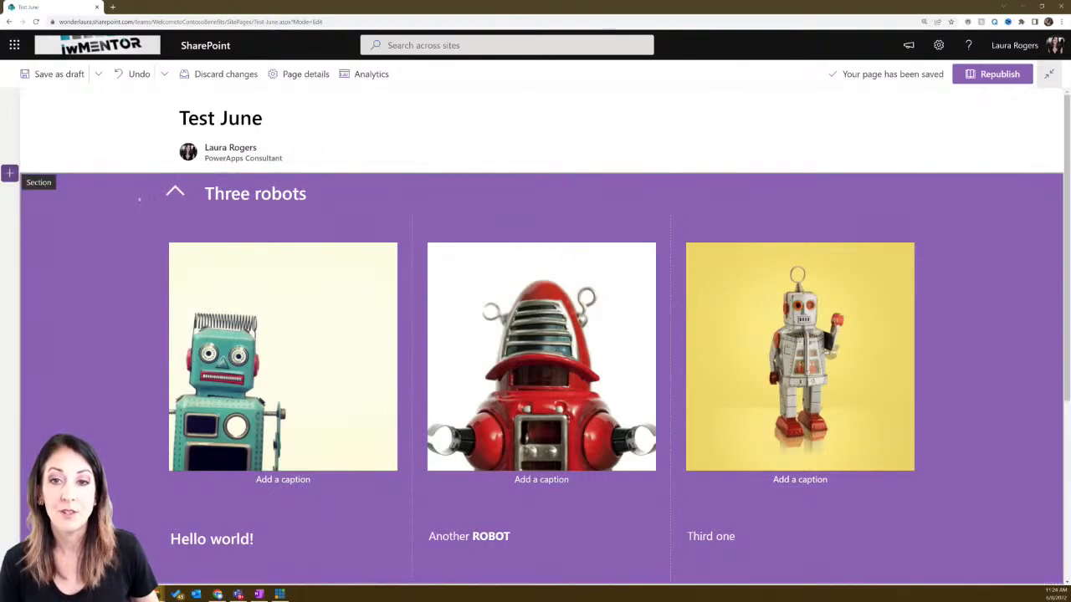
{"action": "left_click", "coordinate": [175, 192]}
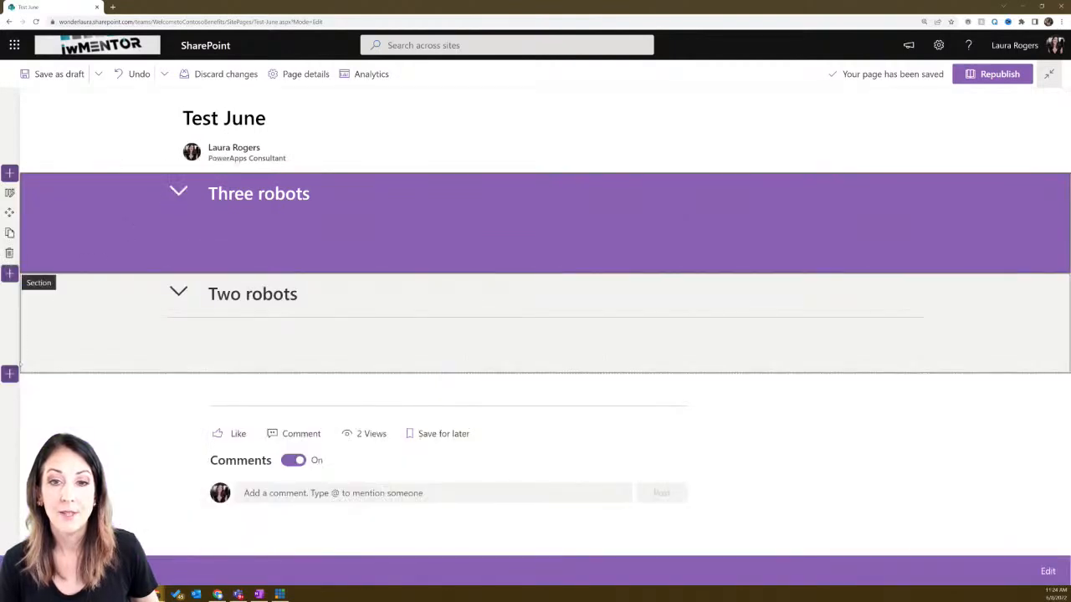
{"action": "left_click", "coordinate": [10, 373]}
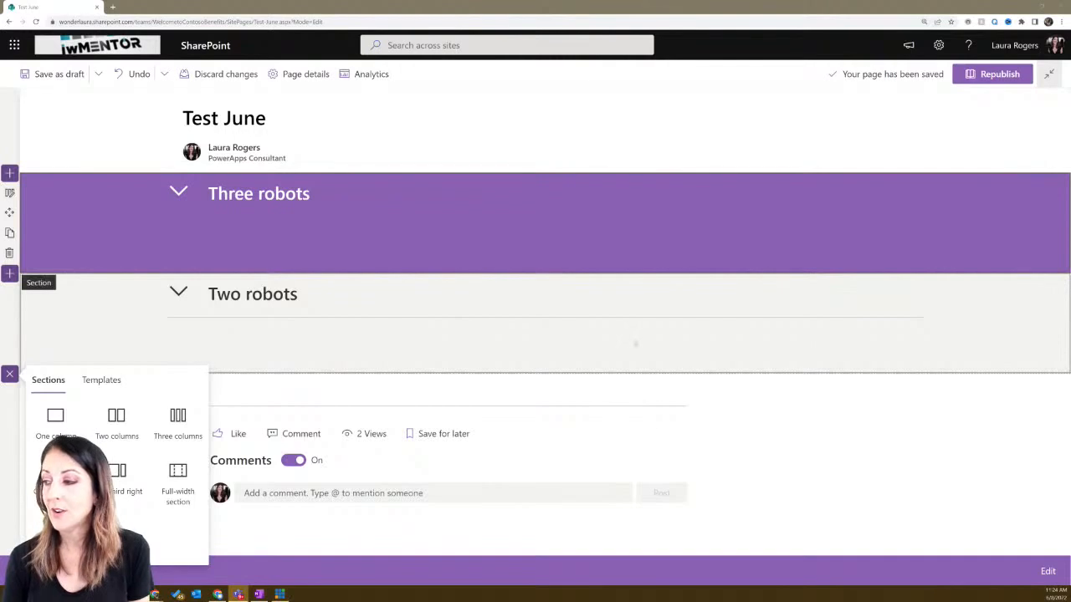
{"action": "left_click", "coordinate": [716, 399]}
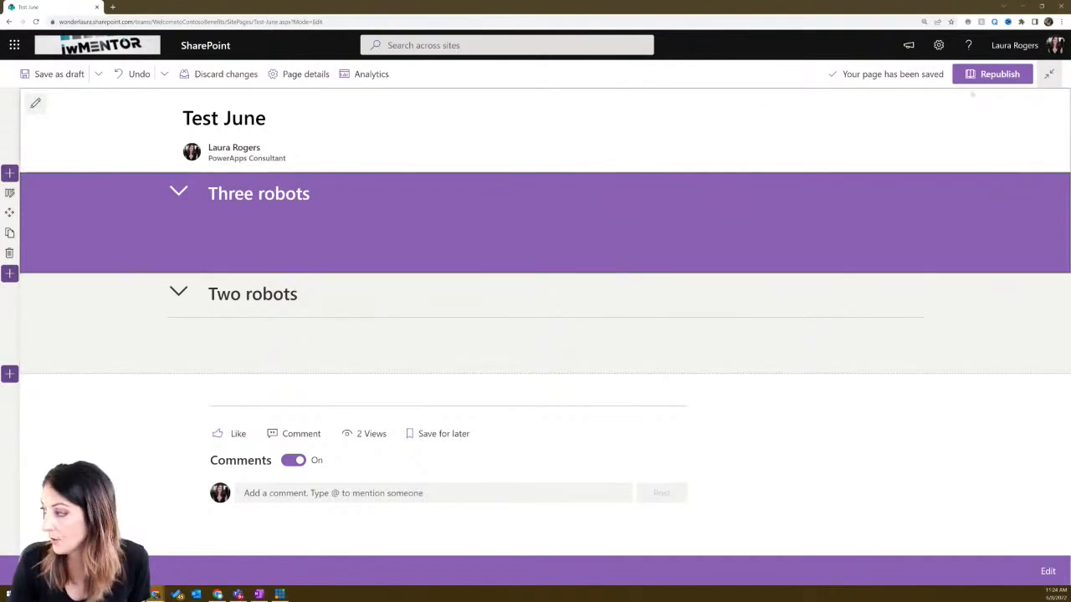
- Republish Test June and open its Send to options
{"action": "left_click", "coordinate": [996, 73]}
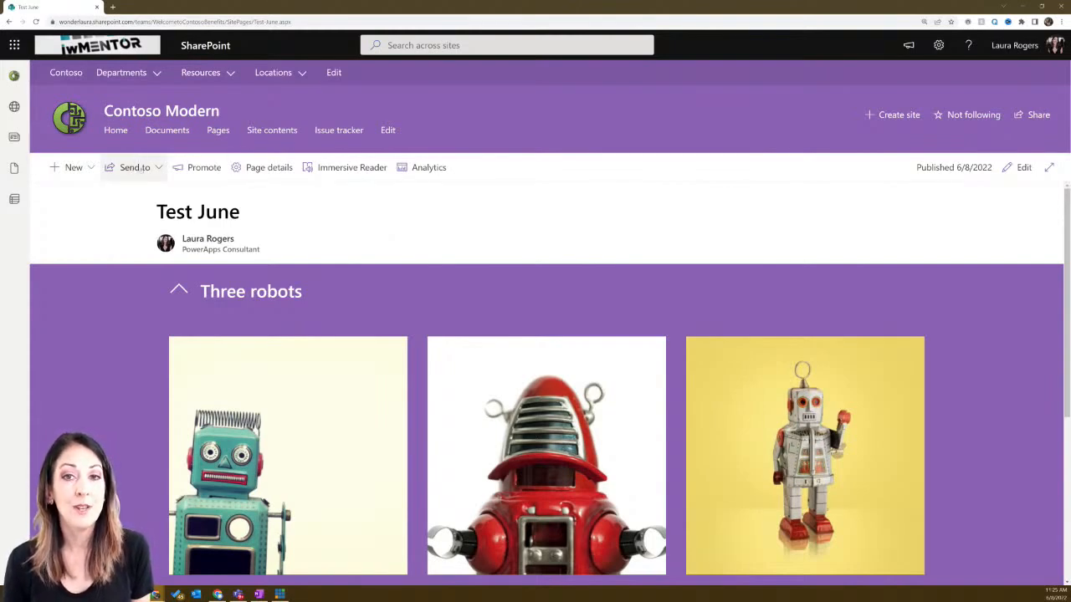
{"action": "left_click", "coordinate": [143, 169]}
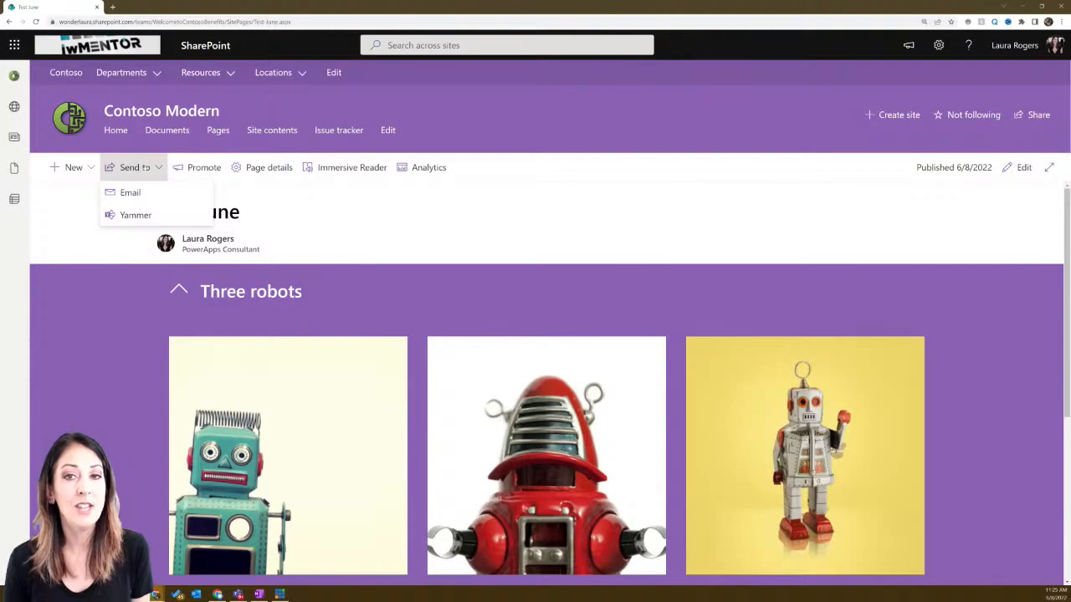
- Close the Send to dropdown on the published Test June page
{"action": "left_click", "coordinate": [143, 169]}
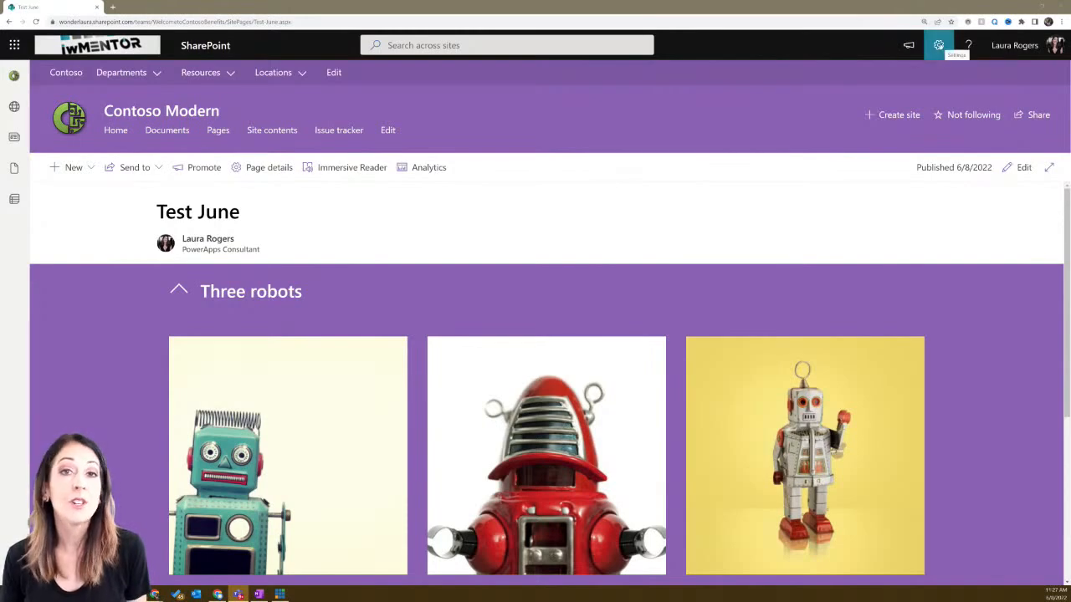
- Try opening Apply a site template from Settings repeatedly, then reload the page
{"action": "left_click", "coordinate": [939, 45]}
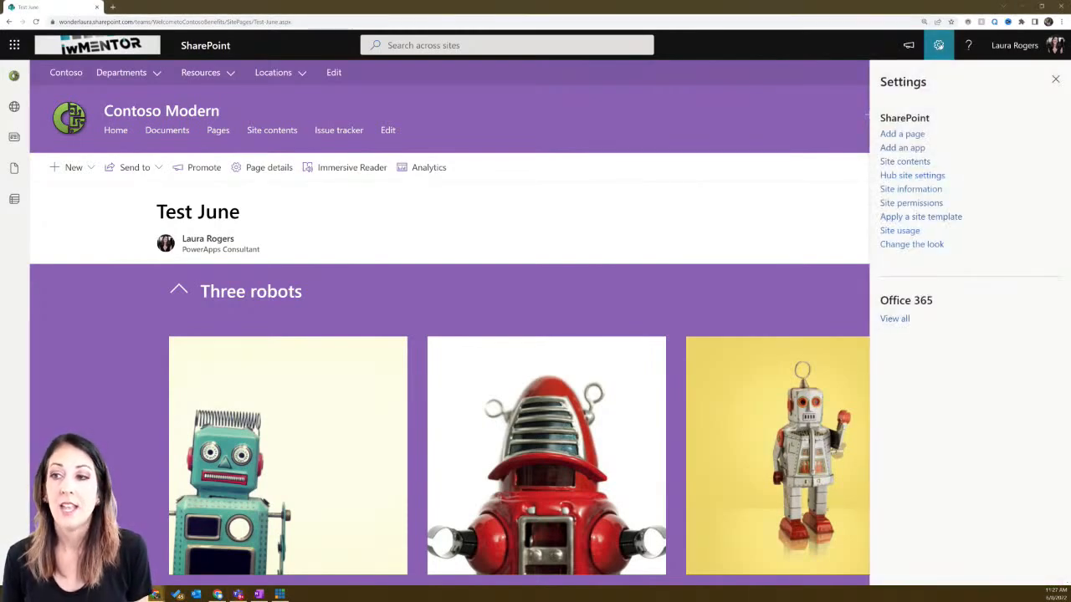
{"action": "left_click", "coordinate": [931, 217]}
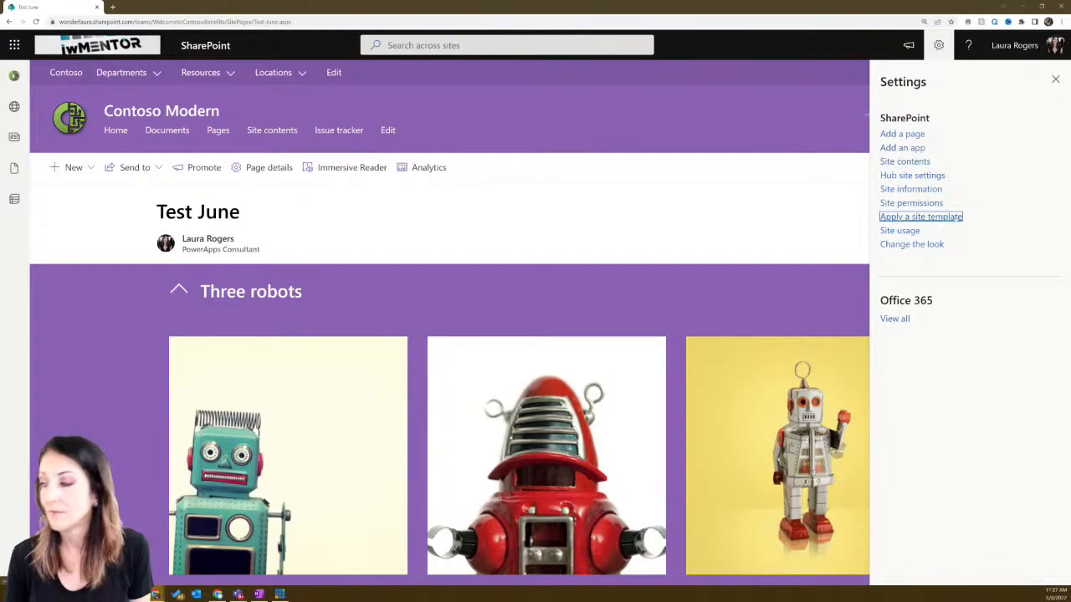
{"action": "left_click", "coordinate": [993, 166]}
{"action": "left_click", "coordinate": [943, 218]}
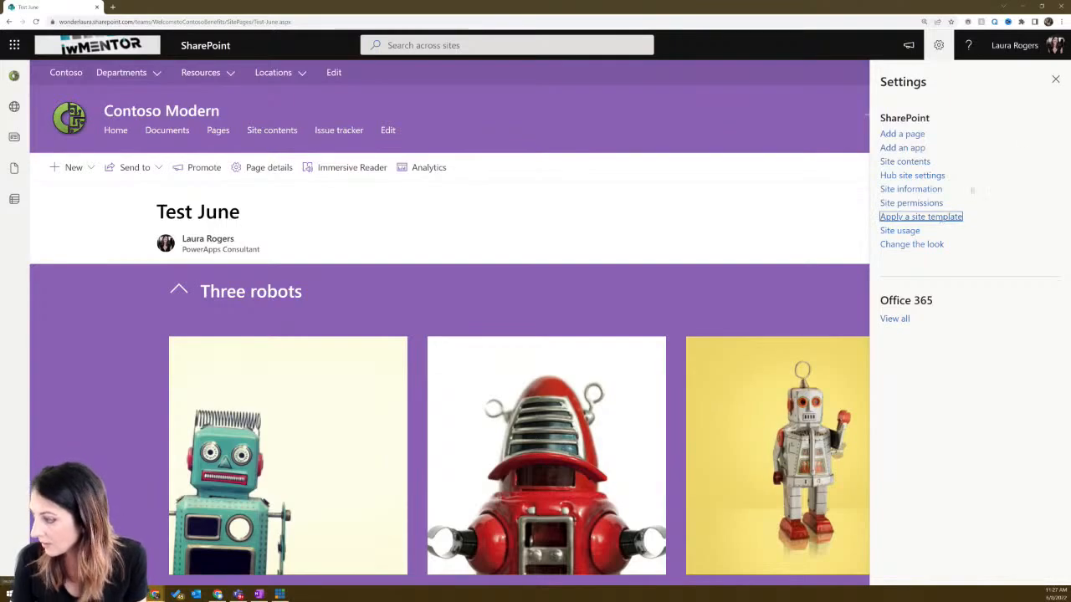
{"action": "left_click", "coordinate": [1055, 80]}
{"action": "left_click", "coordinate": [938, 46]}
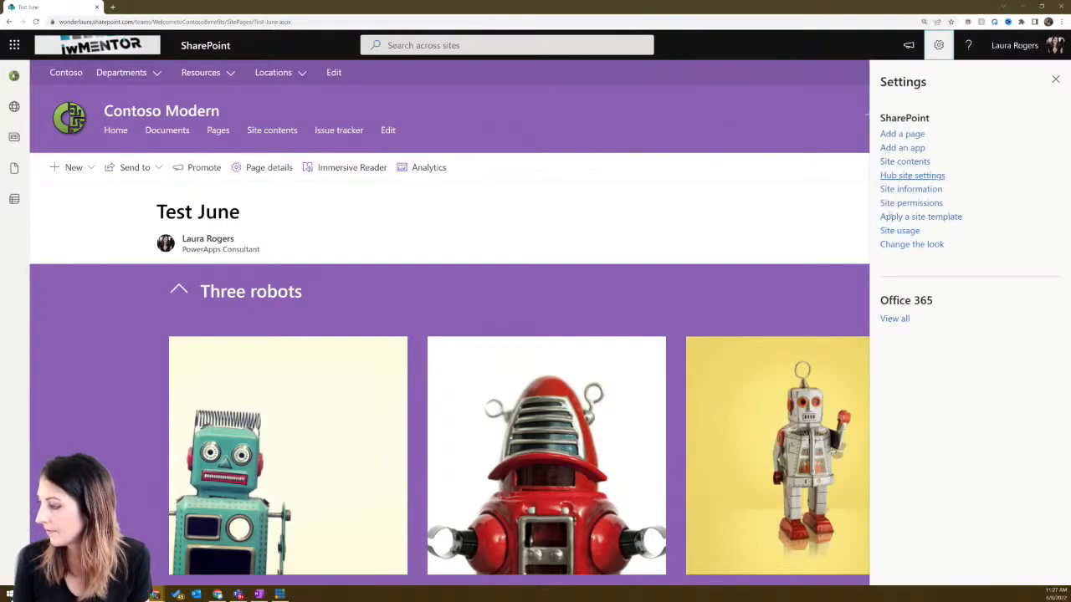
{"action": "left_click", "coordinate": [898, 218]}
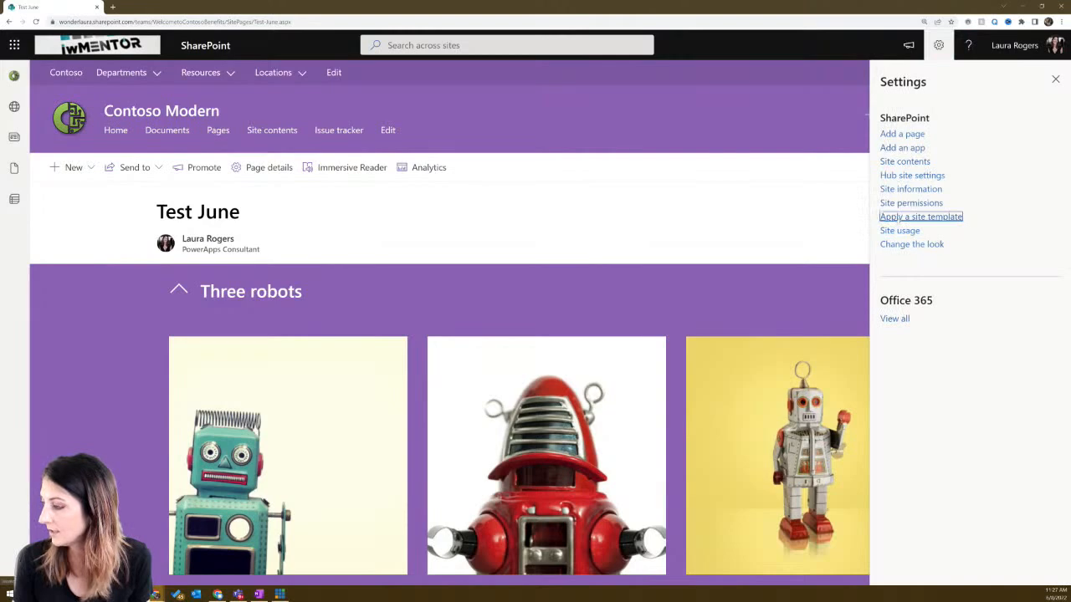
{"action": "left_click", "coordinate": [1055, 79]}
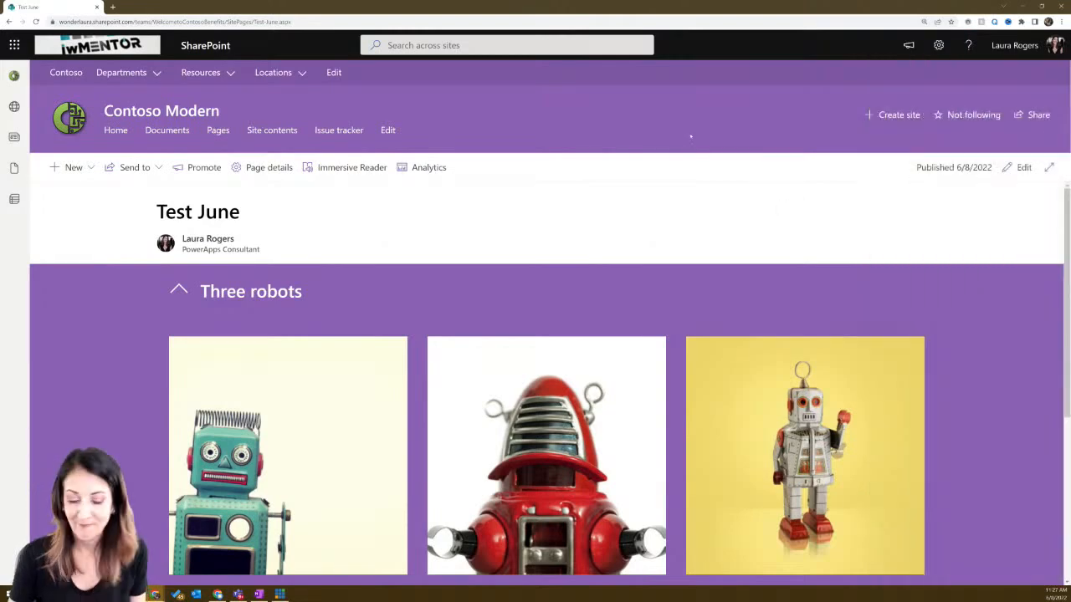
{"action": "key", "text": "F5"}
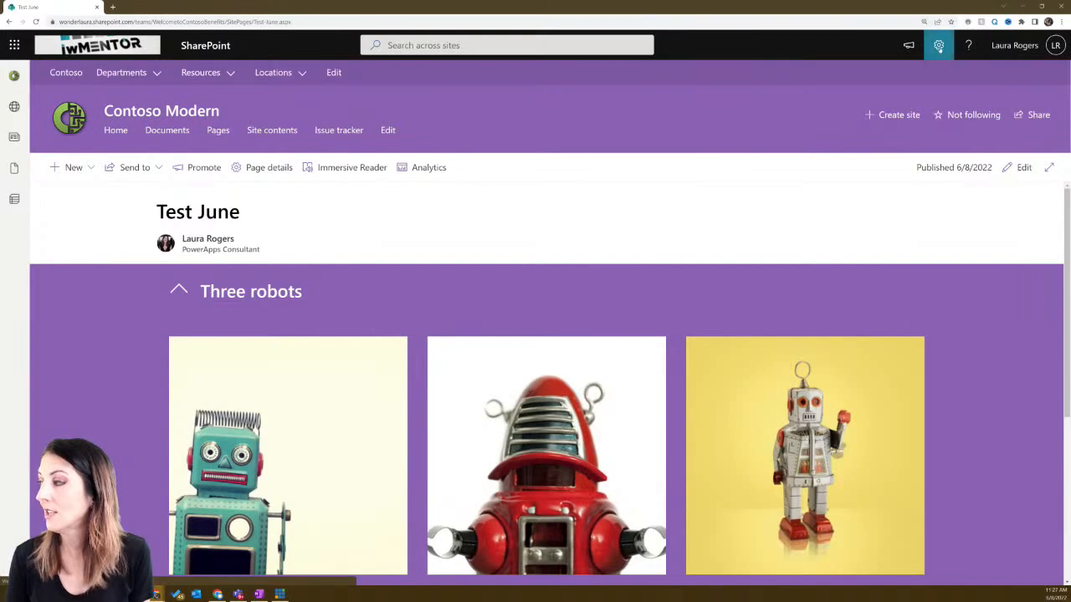
- Open the site template gallery, browse the templates, and close it
{"action": "left_click", "coordinate": [939, 46]}
{"action": "left_click", "coordinate": [921, 216]}
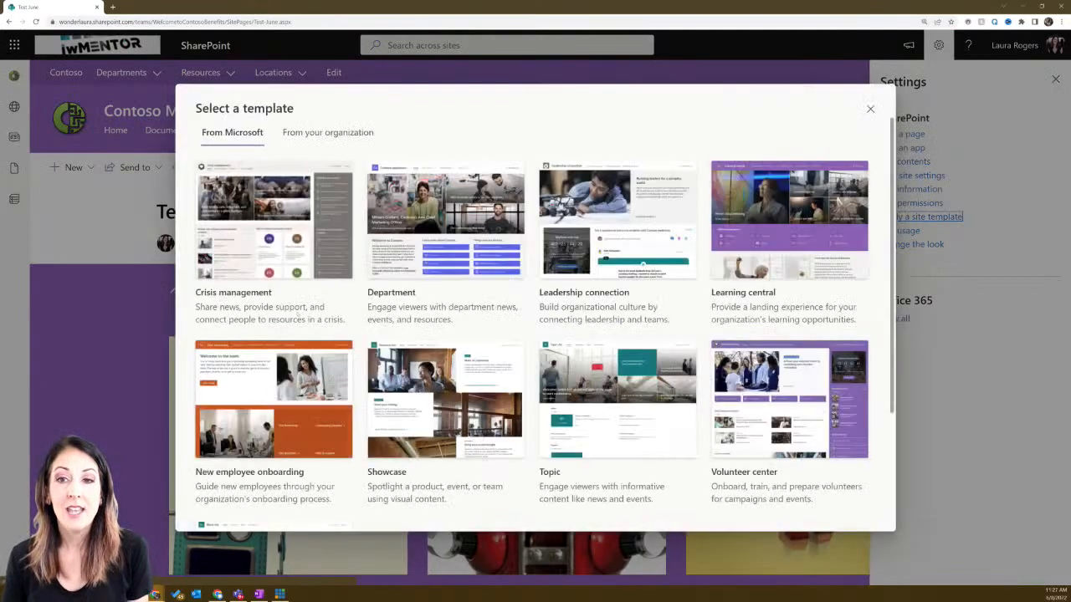
{"action": "mouse_move", "coordinate": [241, 270]}
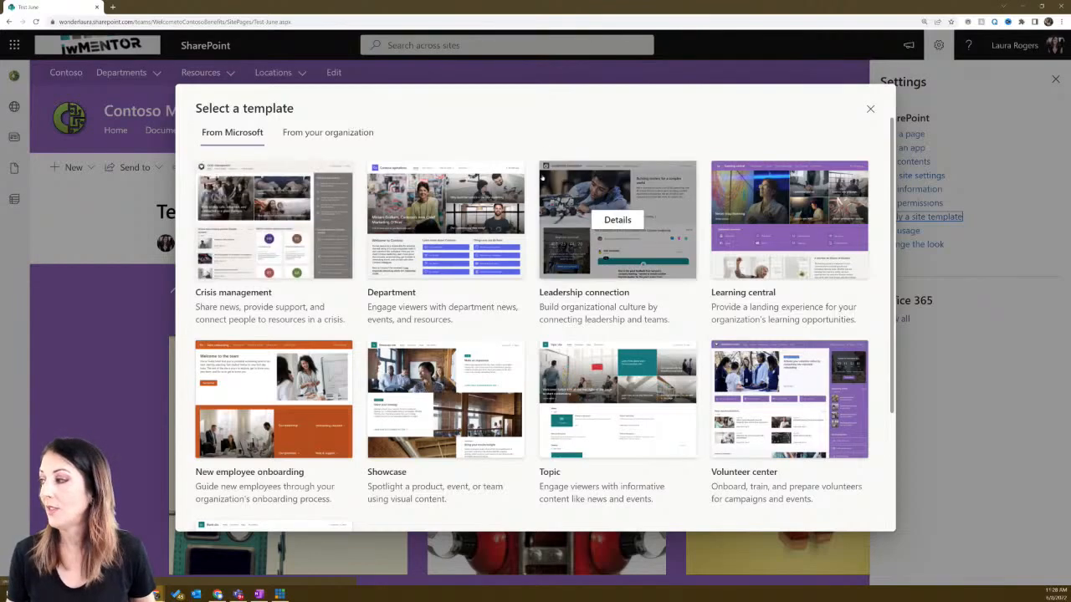
{"action": "left_click", "coordinate": [870, 109]}
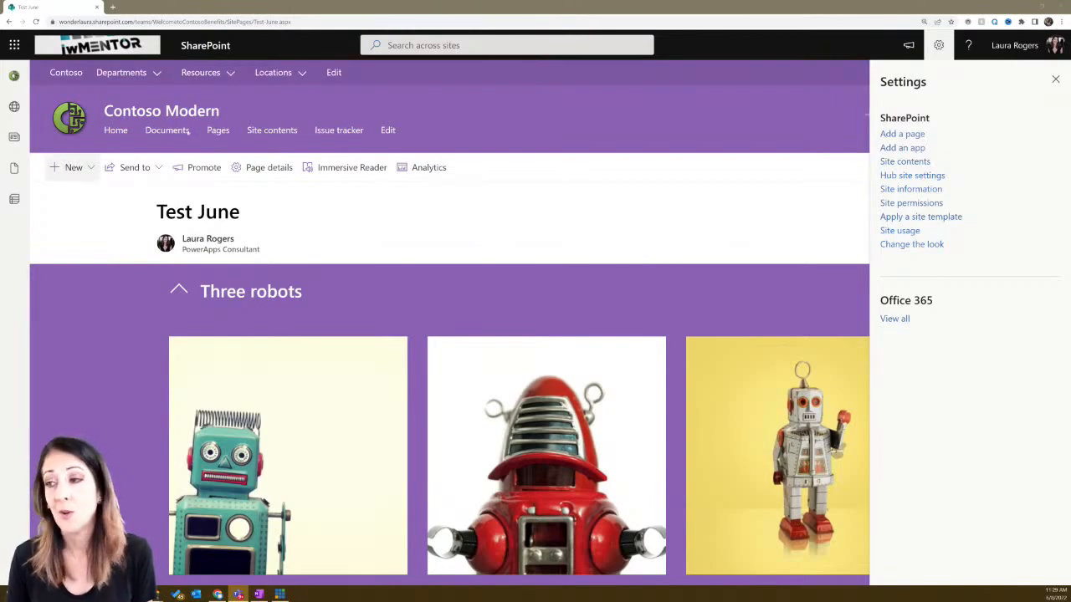
- Return Test June to edit mode and insert a Vertical section layout on the right
{"action": "left_click", "coordinate": [1056, 75]}
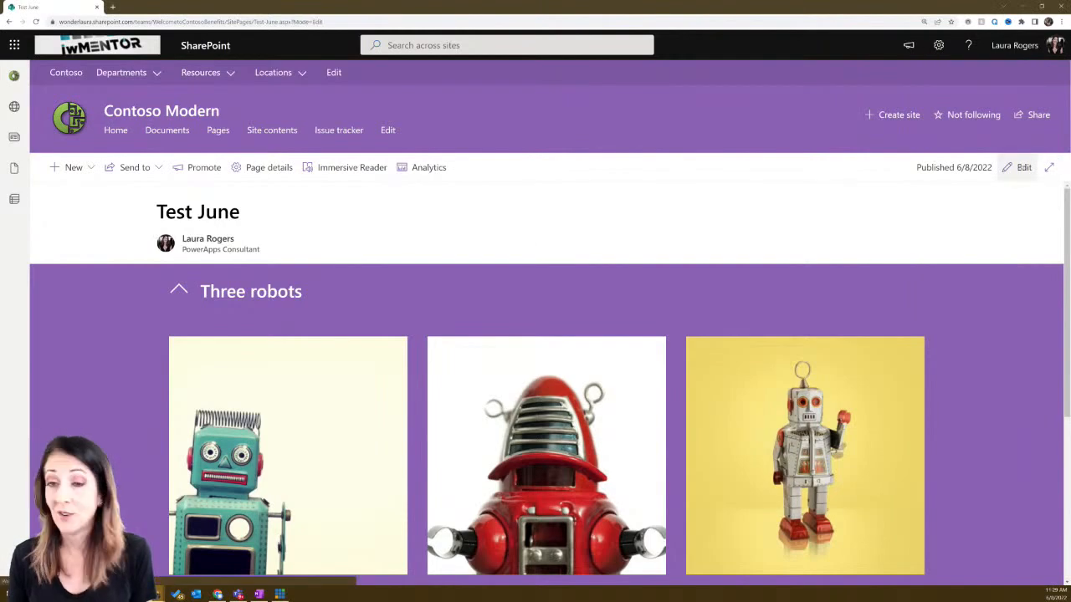
{"action": "left_click", "coordinate": [1022, 168]}
{"action": "left_click", "coordinate": [10, 174]}
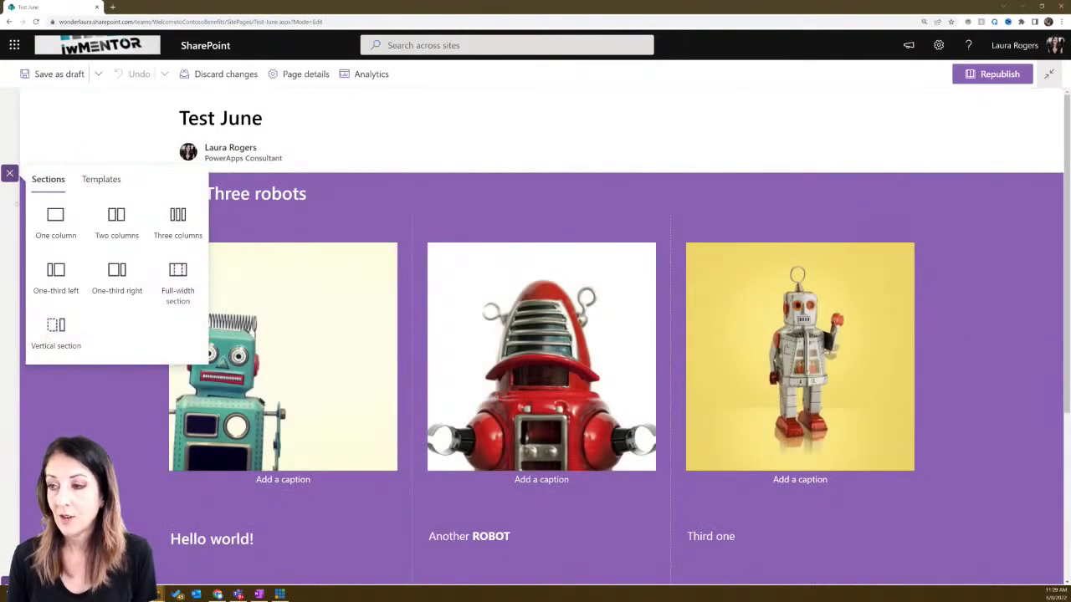
{"action": "left_click", "coordinate": [64, 408]}
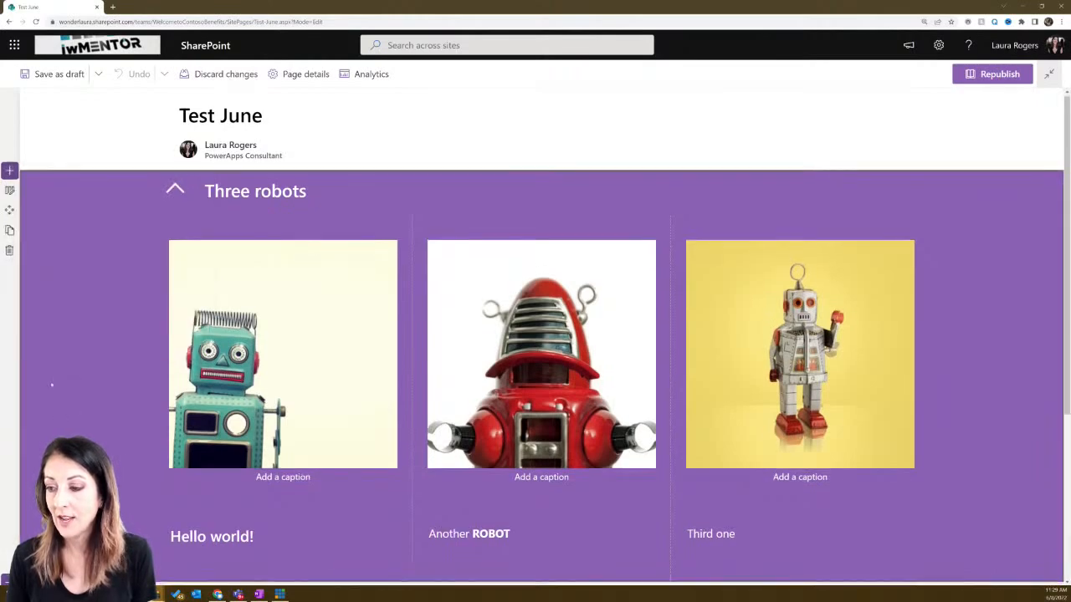
{"action": "scroll", "coordinate": [53, 385], "scroll_direction": "down", "scroll_amount": 3}
{"action": "left_click", "coordinate": [10, 434]}
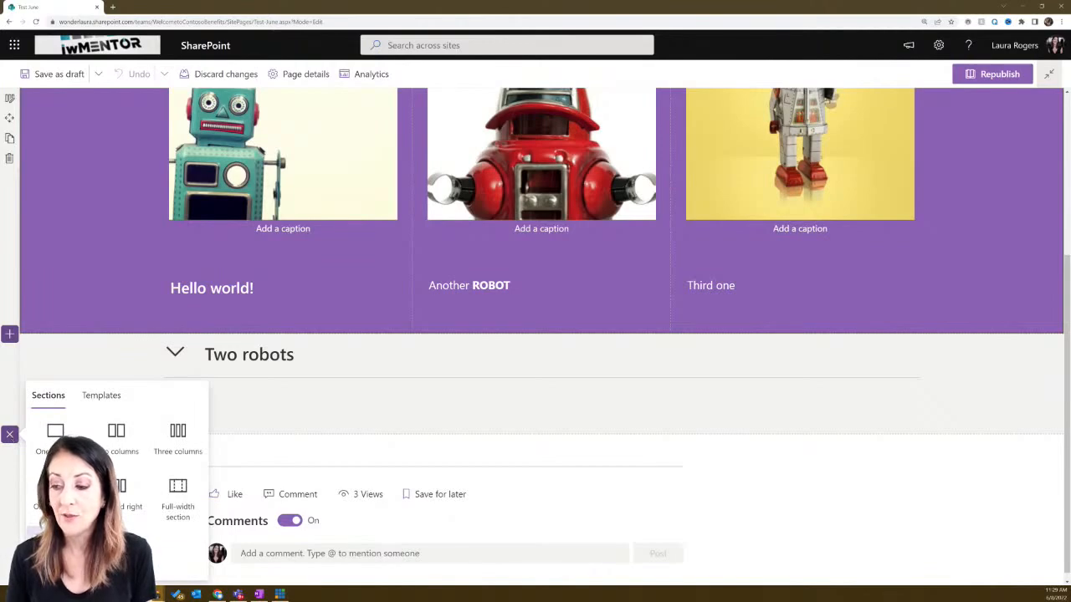
{"action": "left_click", "coordinate": [56, 545]}
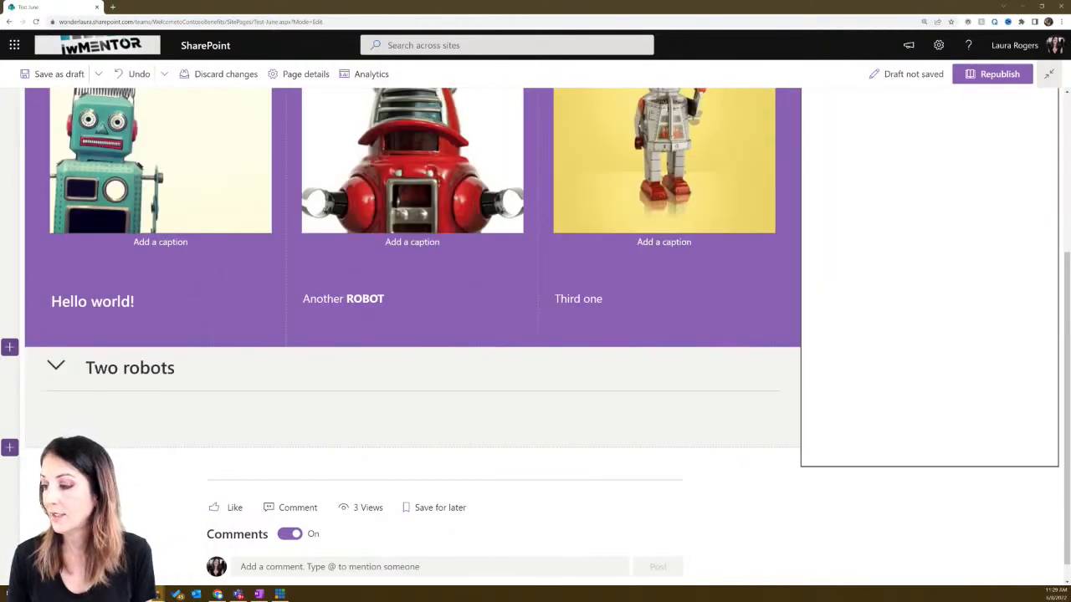
{"action": "scroll", "coordinate": [904, 249], "scroll_direction": "up", "scroll_amount": 3}
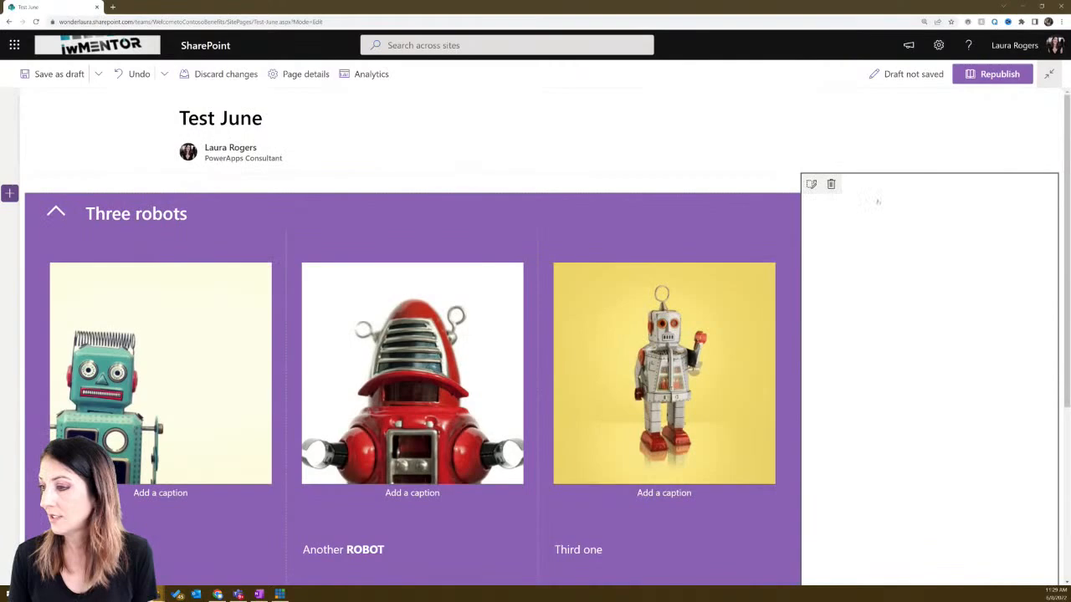
{"action": "mouse_move", "coordinate": [871, 206]}
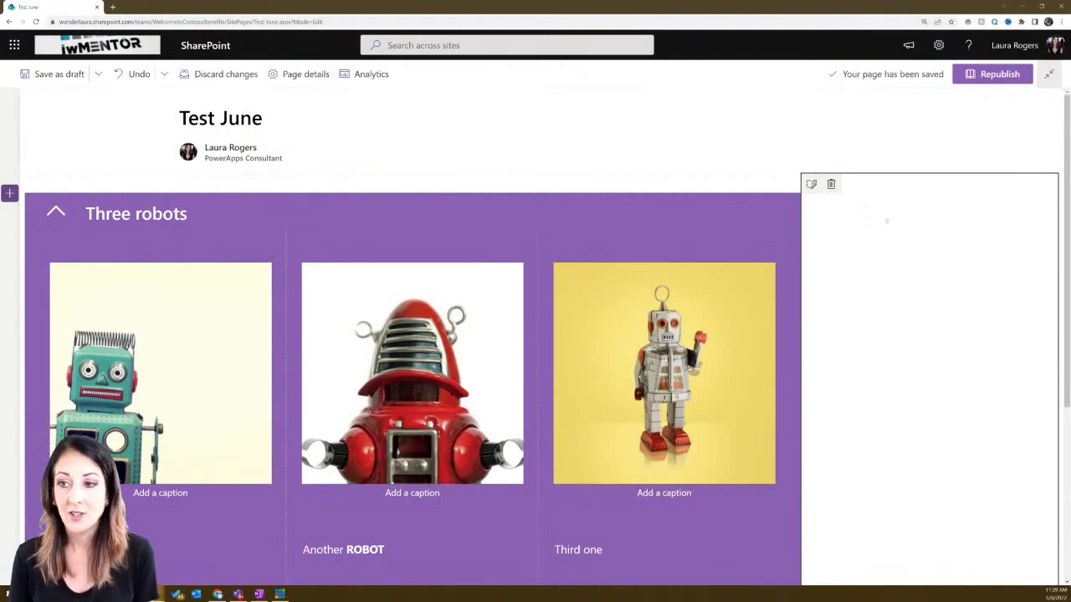
{"action": "scroll", "coordinate": [889, 226], "scroll_direction": "down", "scroll_amount": 3}
{"action": "scroll", "coordinate": [889, 226], "scroll_direction": "up", "scroll_amount": 3}
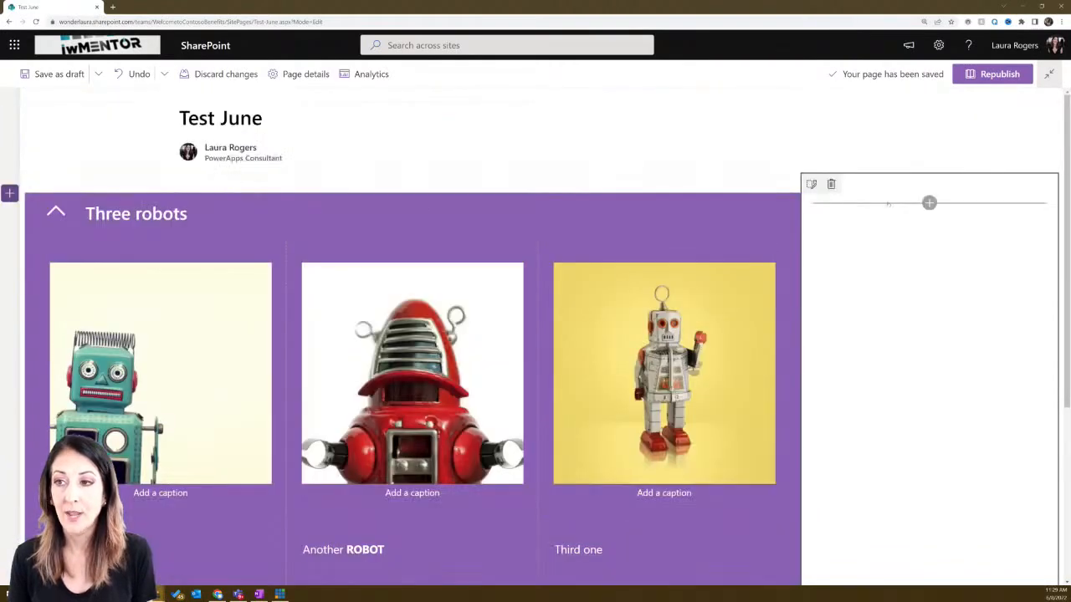
{"action": "left_click", "coordinate": [929, 203]}
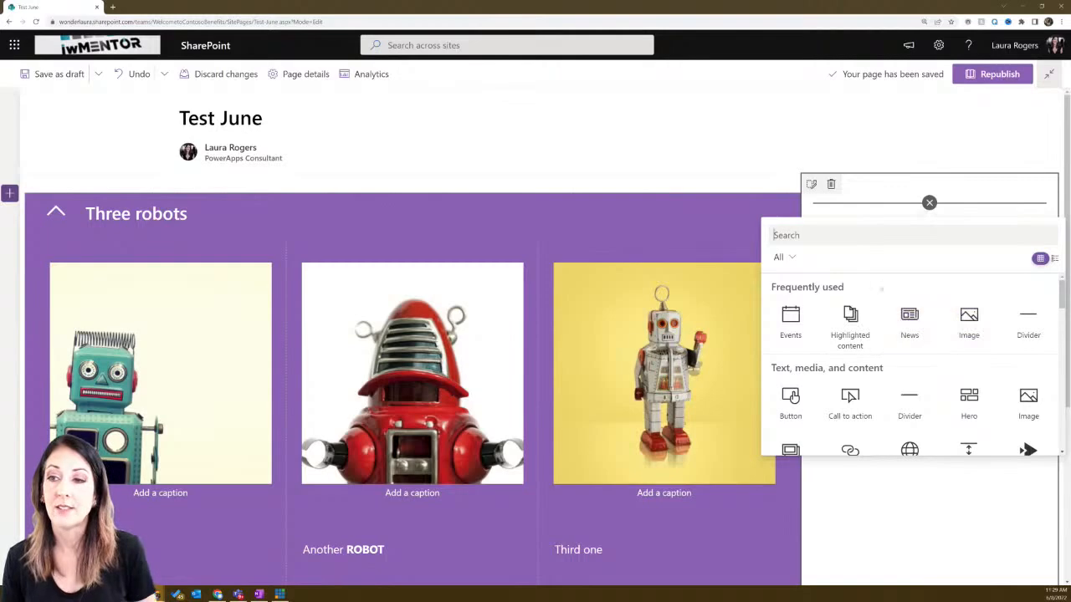
{"action": "left_click", "coordinate": [954, 312]}
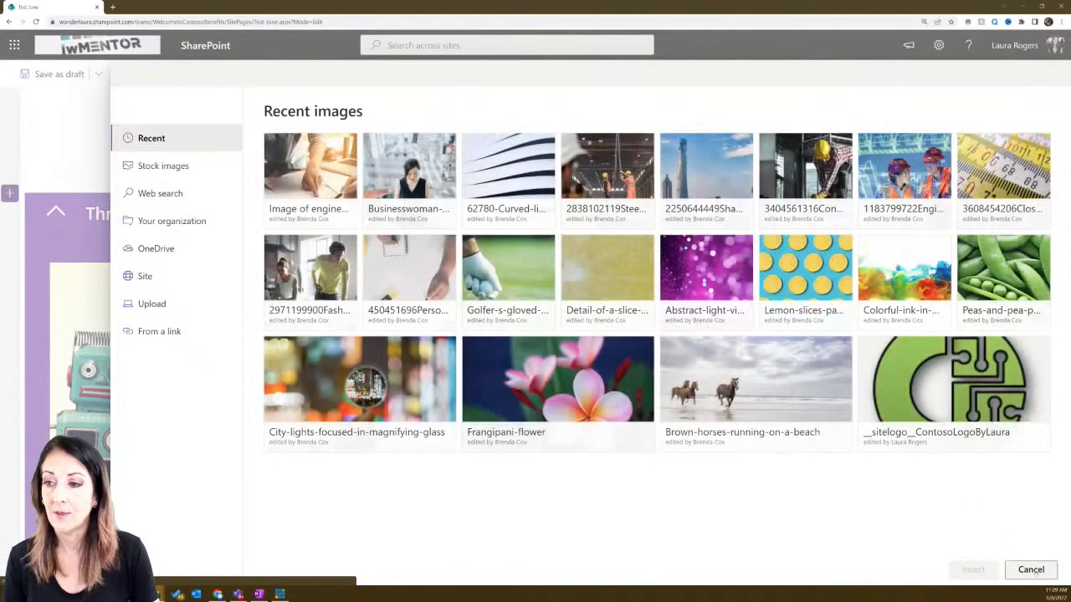
{"action": "left_click", "coordinate": [954, 393]}
{"action": "left_click", "coordinate": [973, 568]}
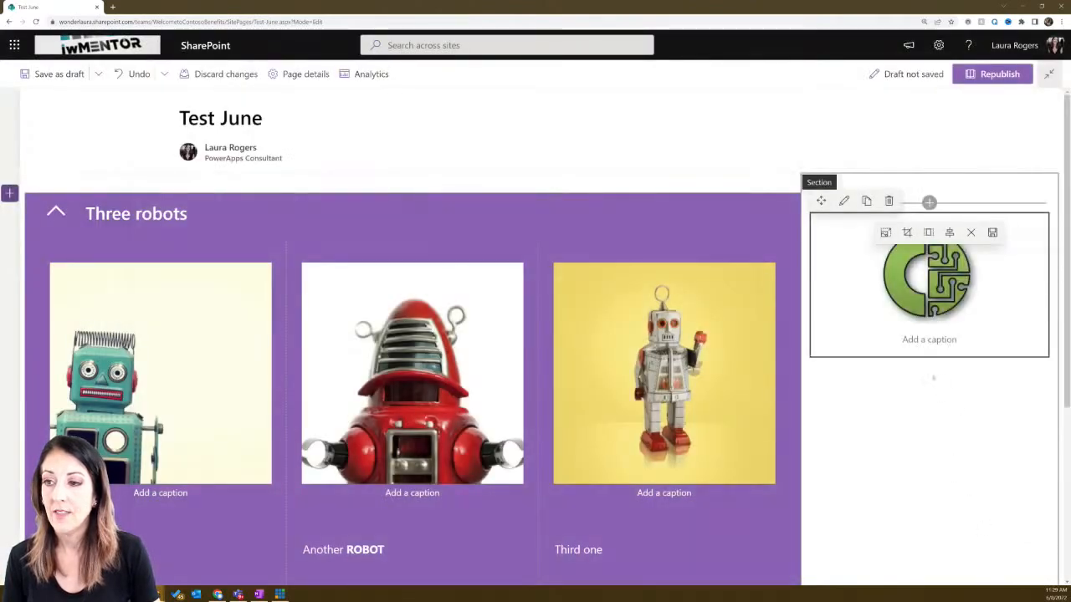
{"action": "left_click", "coordinate": [934, 381]}
{"action": "left_click", "coordinate": [928, 367]}
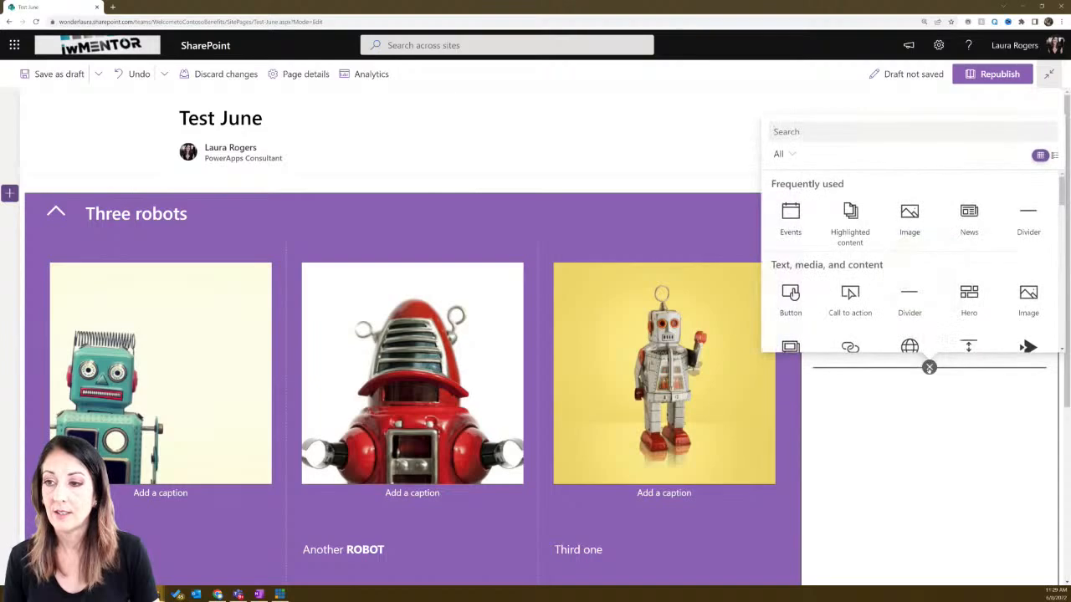
{"action": "type", "text": "high"}
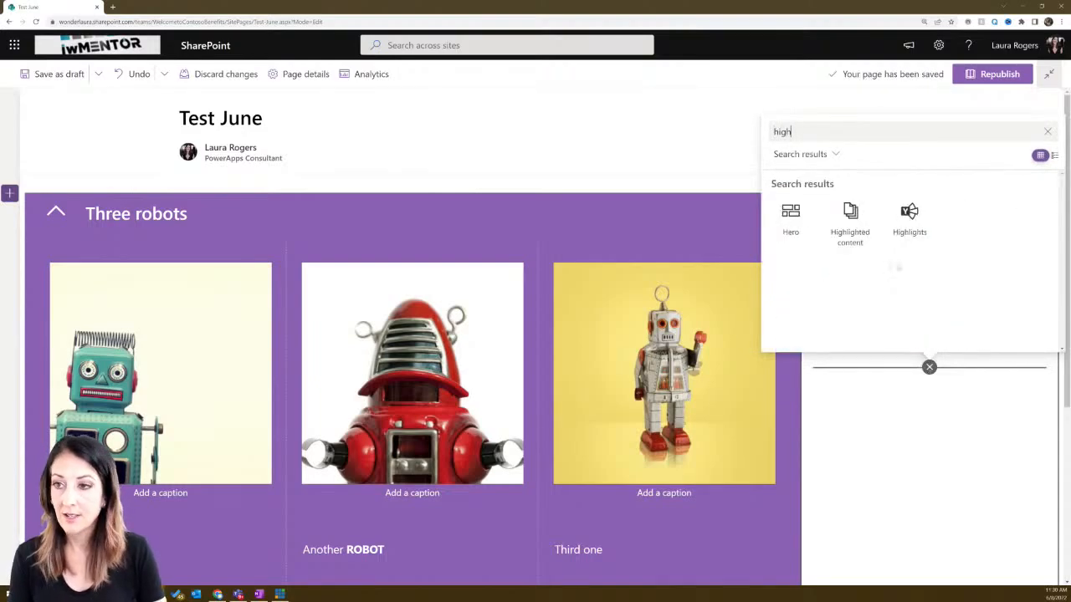
{"action": "left_click", "coordinate": [850, 222]}
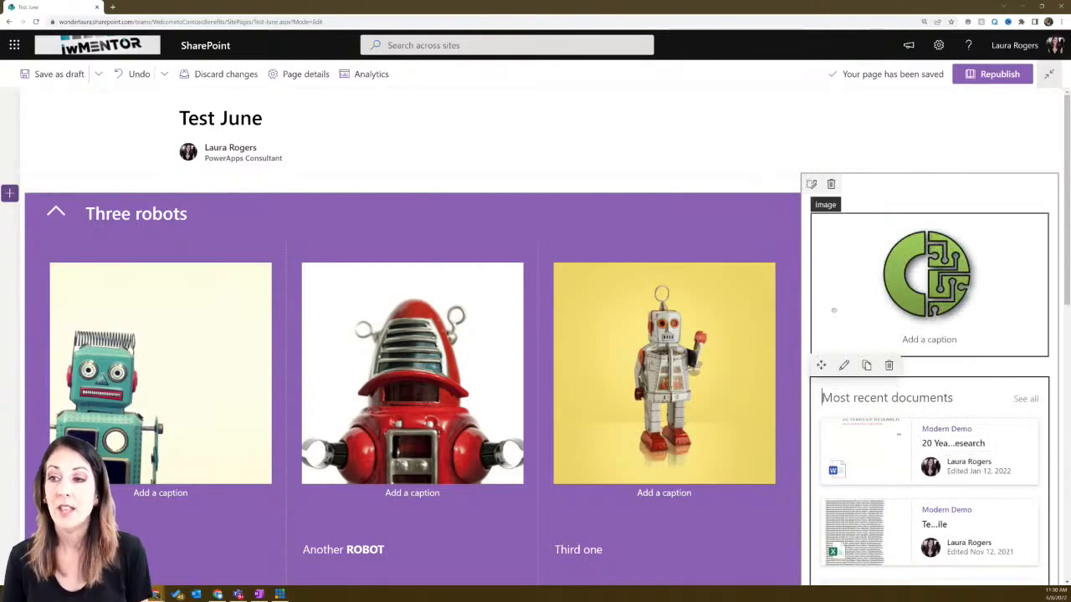
{"action": "scroll", "coordinate": [834, 312], "scroll_direction": "down", "scroll_amount": 1}
{"action": "scroll", "coordinate": [834, 312], "scroll_direction": "down", "scroll_amount": 5}
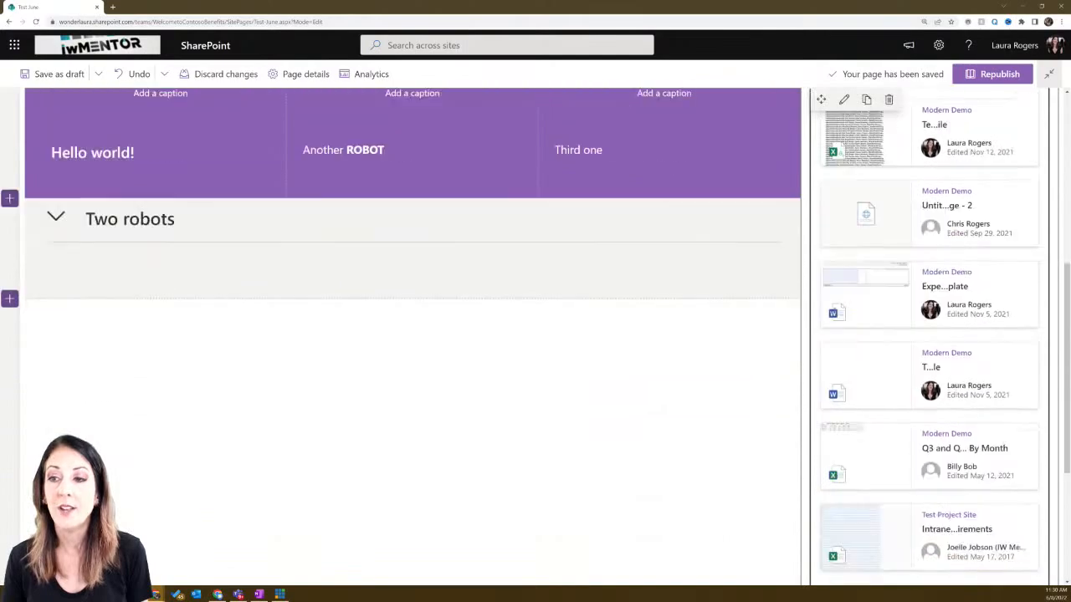
{"action": "scroll", "coordinate": [834, 310], "scroll_direction": "down", "scroll_amount": 3}
{"action": "scroll", "coordinate": [834, 310], "scroll_direction": "up", "scroll_amount": 10}
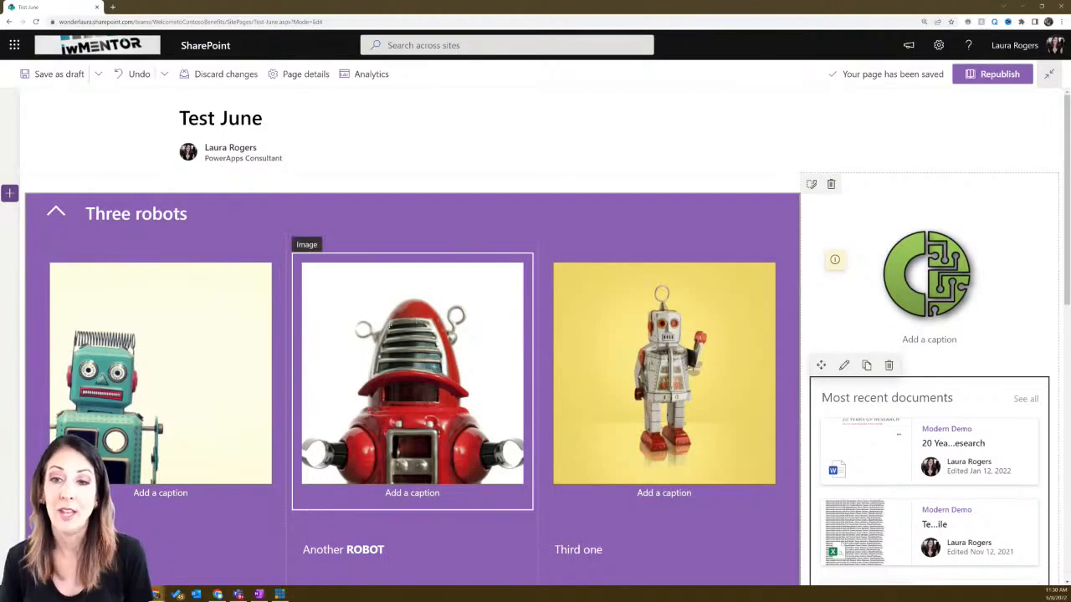
{"action": "scroll", "coordinate": [416, 324], "scroll_direction": "down", "scroll_amount": 1}
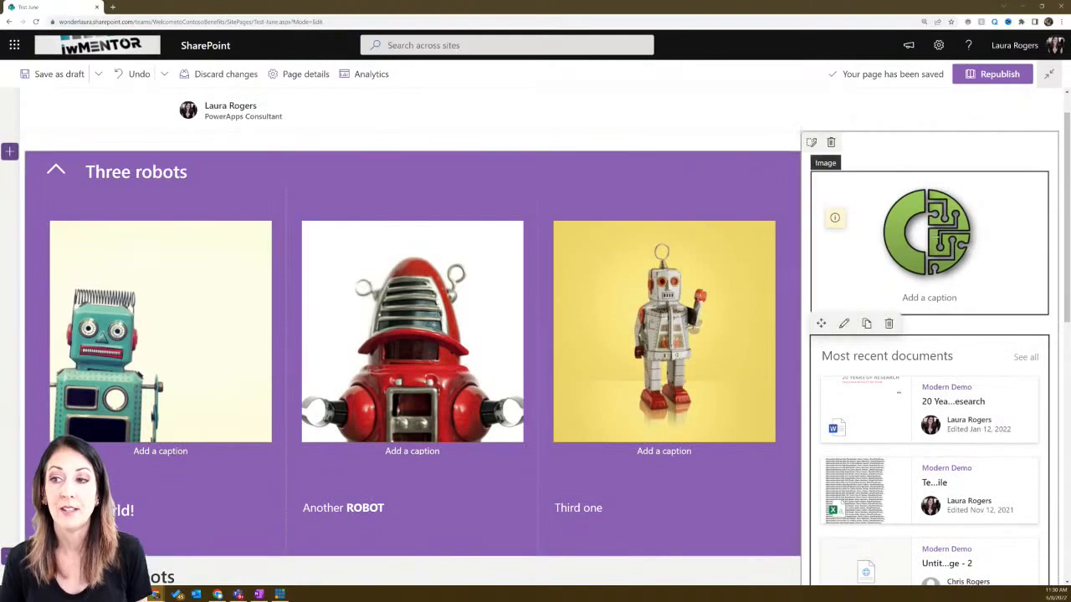
{"action": "scroll", "coordinate": [735, 290], "scroll_direction": "down", "scroll_amount": 2}
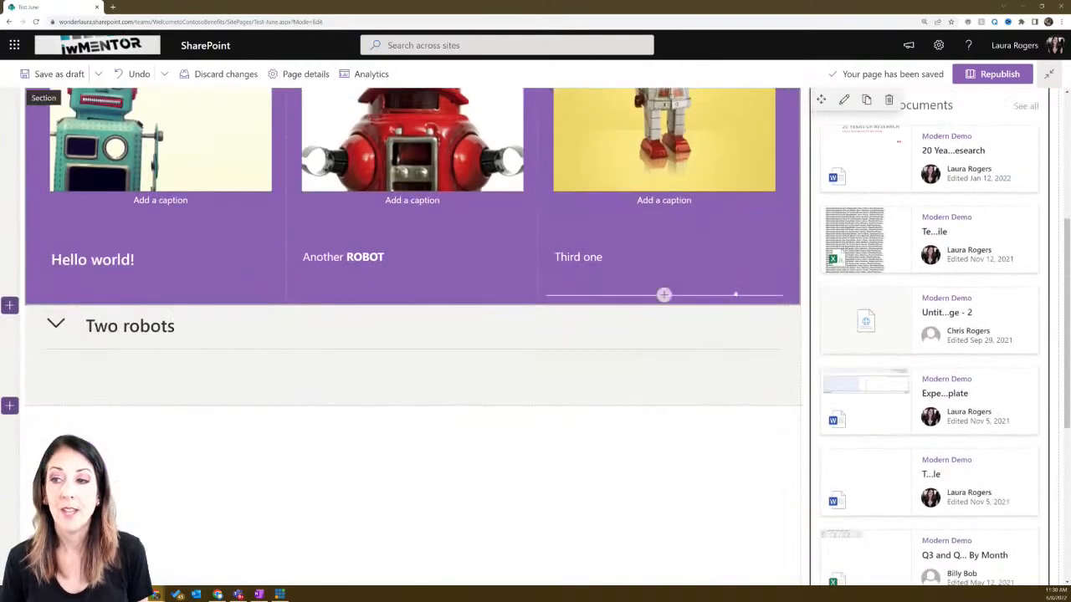
{"action": "scroll", "coordinate": [735, 290], "scroll_direction": "up", "scroll_amount": 3}
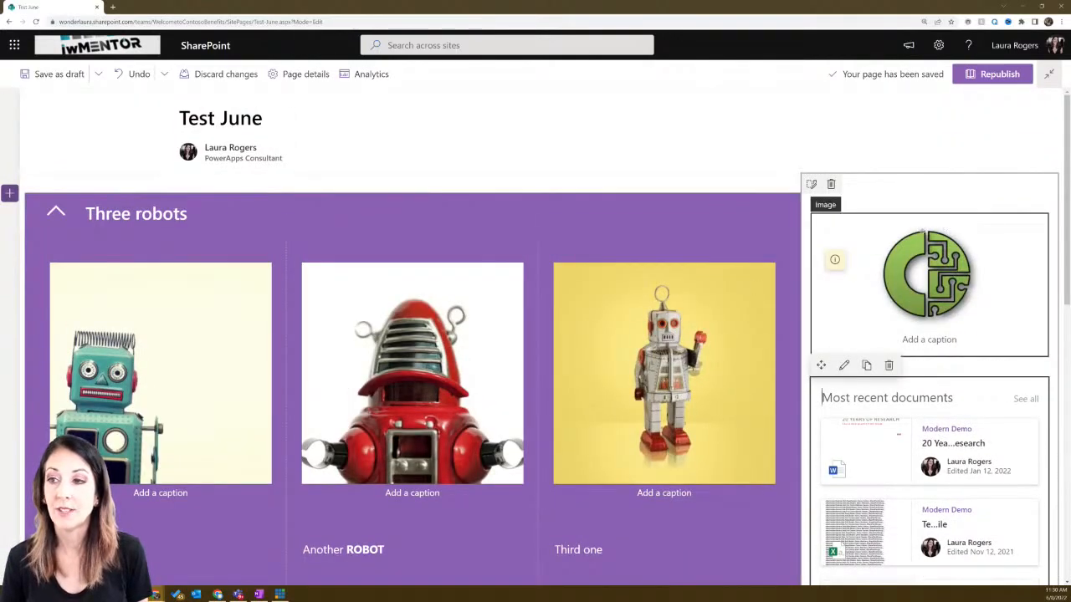
- Give the vertical section a strong purple background
{"action": "left_click", "coordinate": [811, 183]}
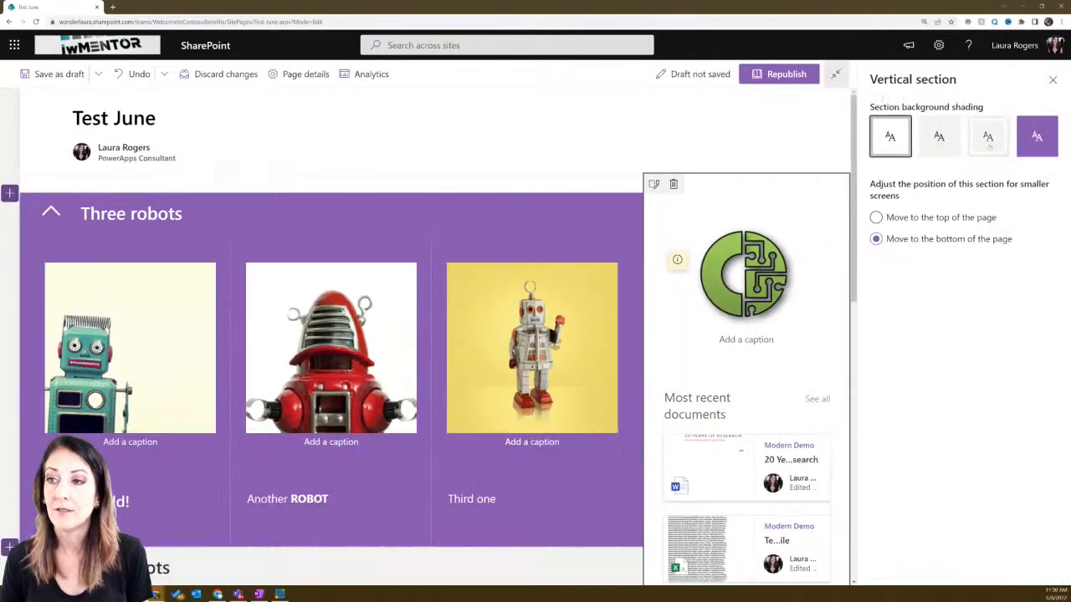
{"action": "left_click", "coordinate": [1037, 136]}
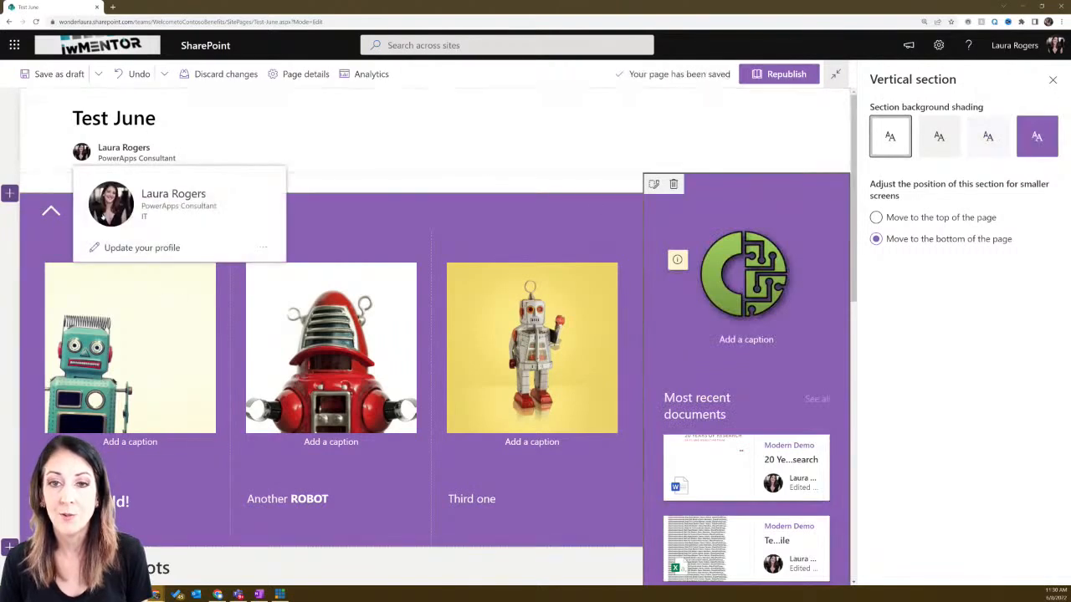
{"action": "left_click", "coordinate": [33, 246]}
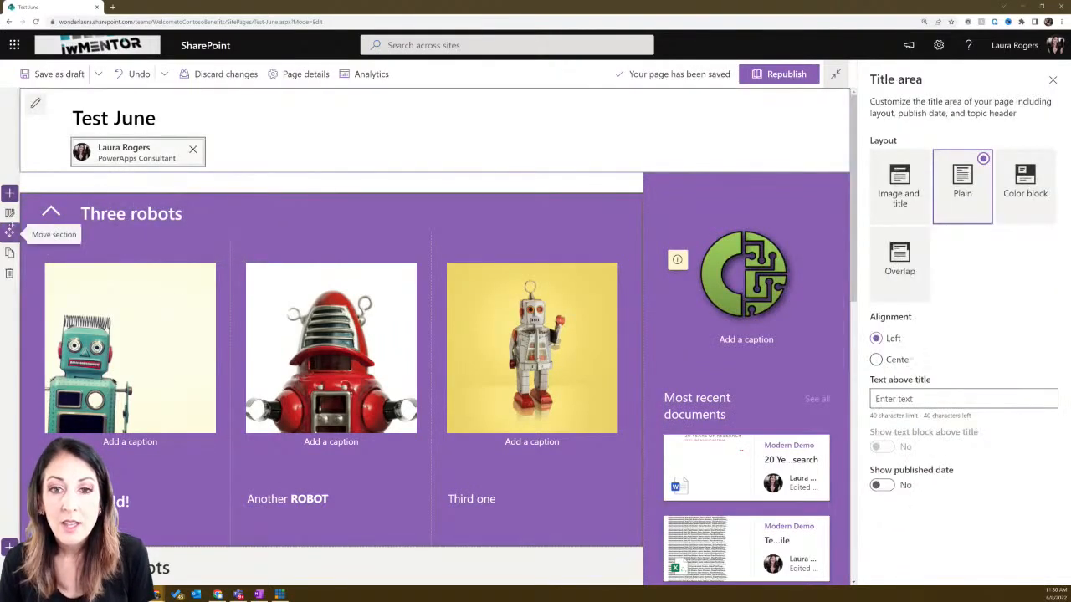
- Switch the Three robots section to the light Soft background shading
{"action": "left_click", "coordinate": [9, 215]}
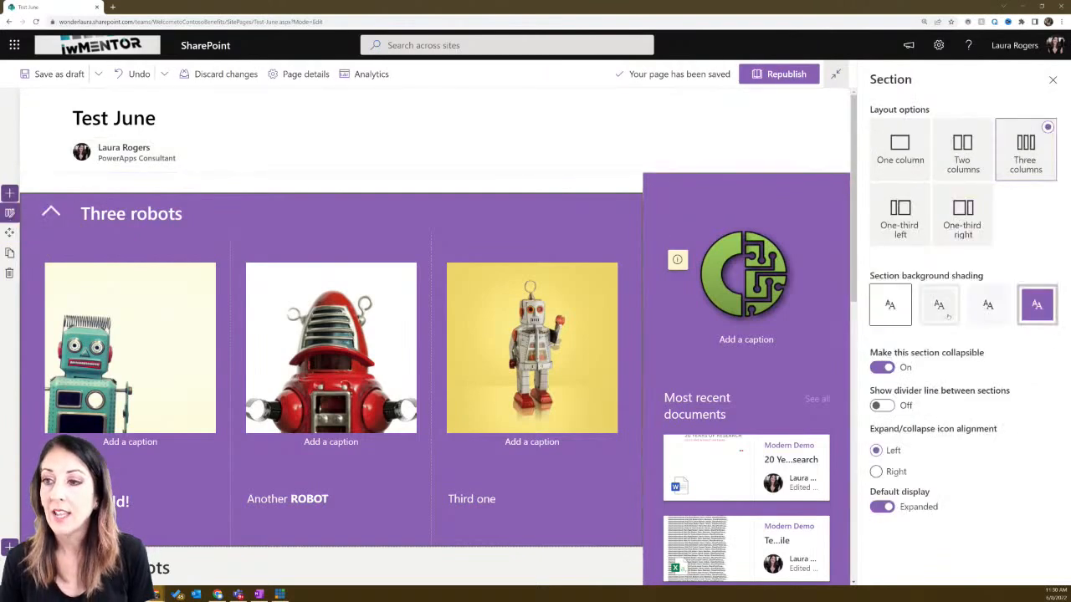
{"action": "left_click", "coordinate": [946, 312]}
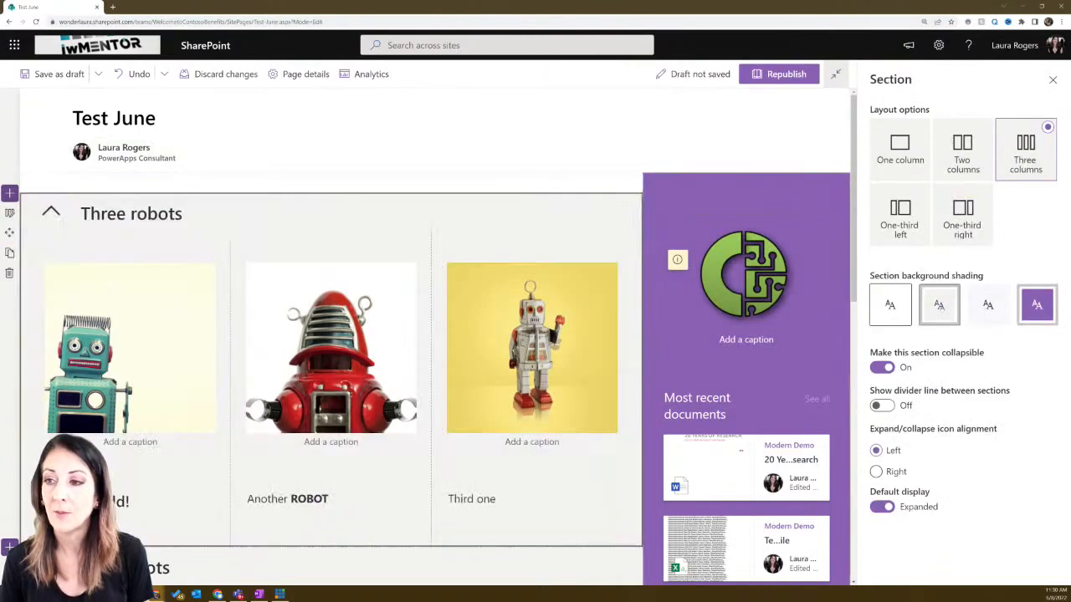
{"action": "left_click", "coordinate": [988, 304]}
{"action": "scroll", "coordinate": [592, 335], "scroll_direction": "down", "scroll_amount": 3}
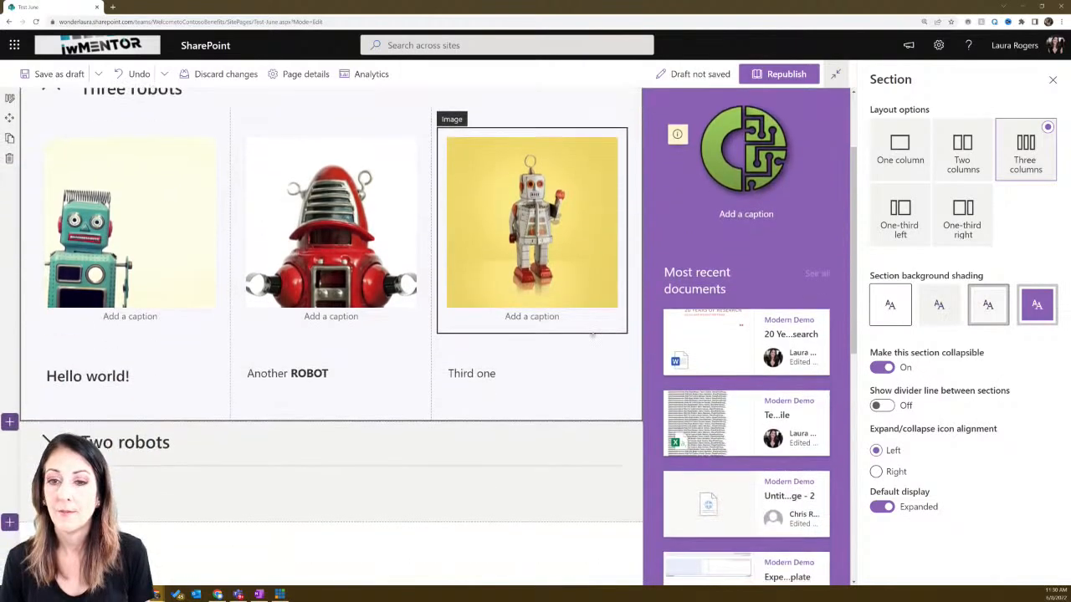
{"action": "scroll", "coordinate": [592, 335], "scroll_direction": "up", "scroll_amount": 3}
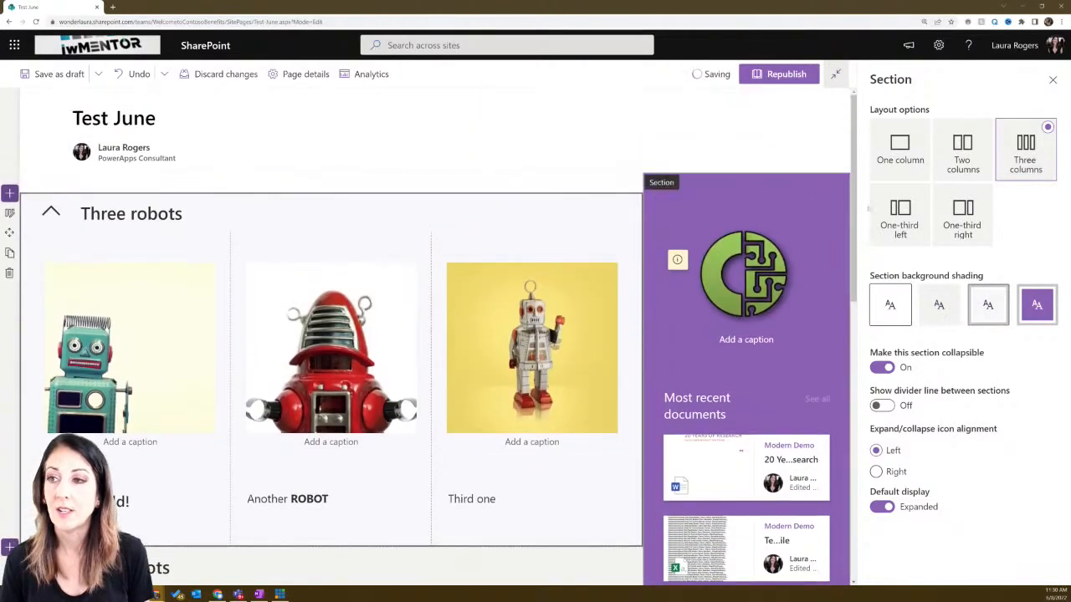
{"action": "left_click", "coordinate": [1053, 79]}
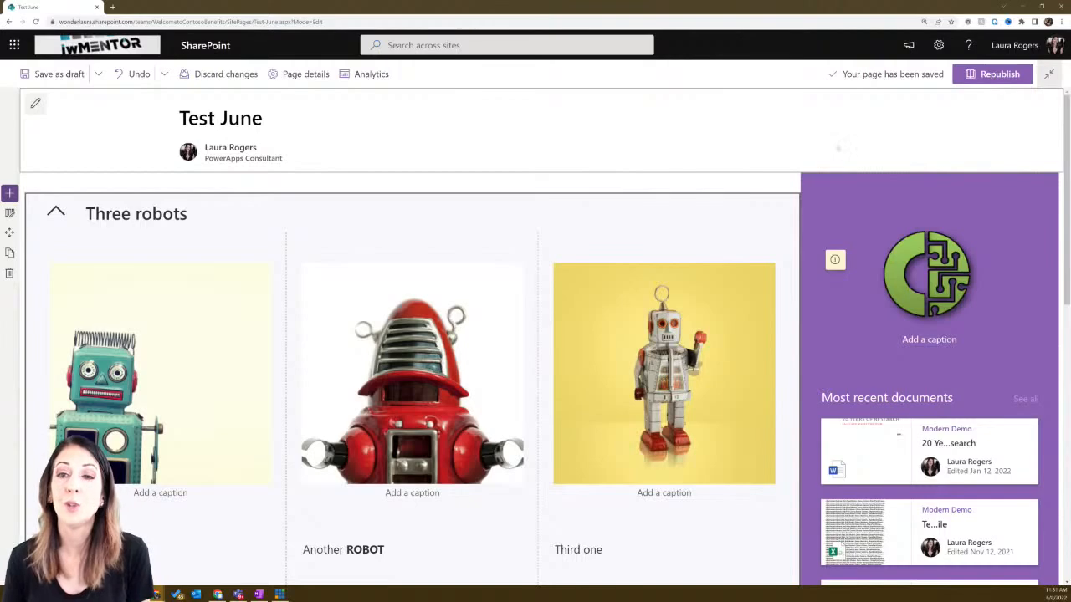
{"action": "left_click", "coordinate": [940, 51]}
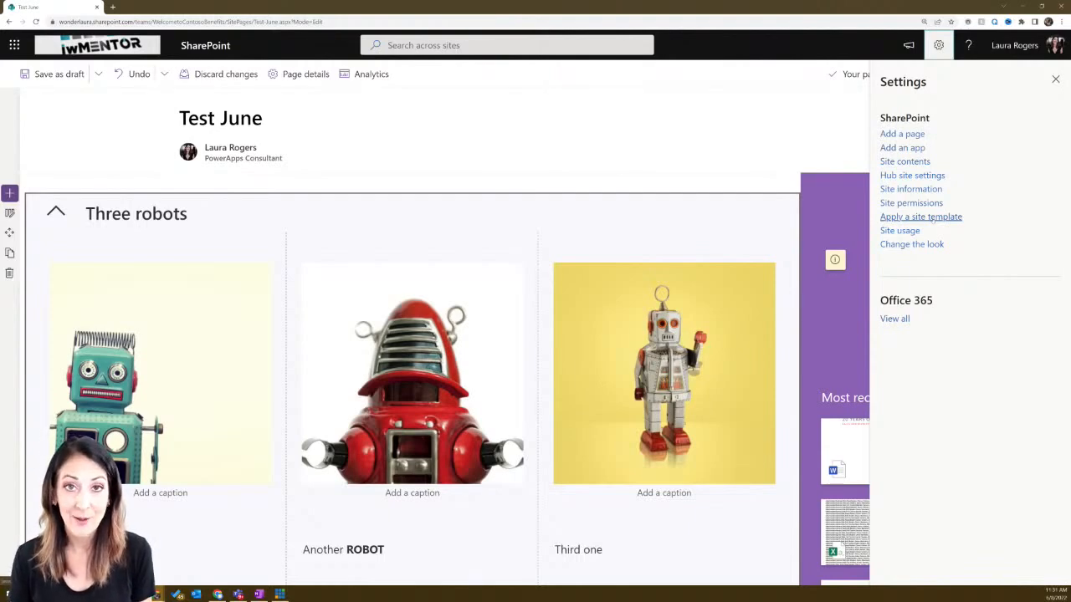
{"action": "left_click", "coordinate": [933, 217]}
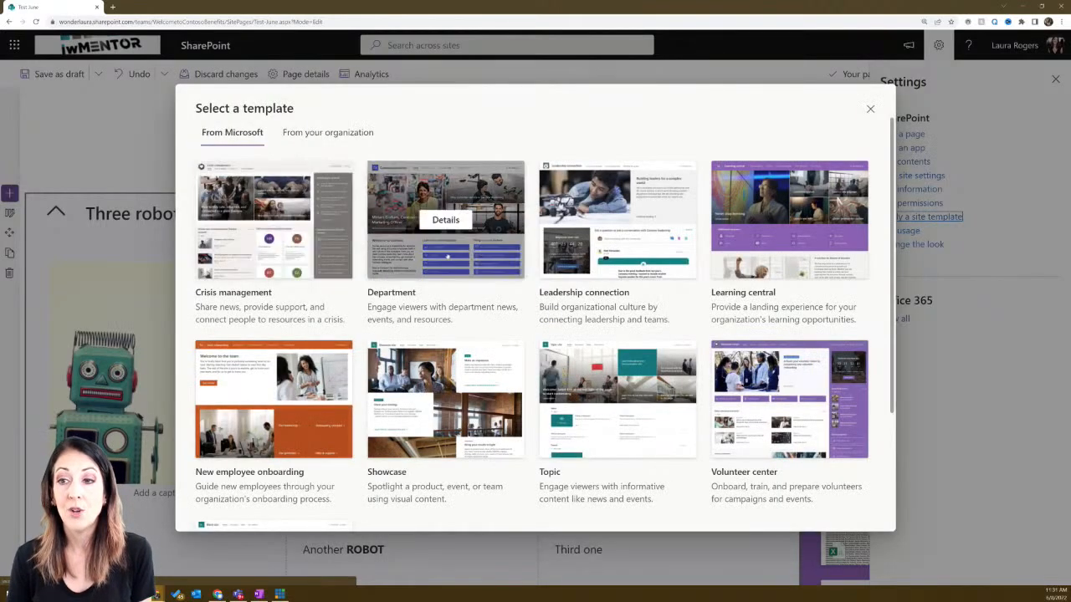
{"action": "scroll", "coordinate": [636, 401], "scroll_direction": "down", "scroll_amount": 1}
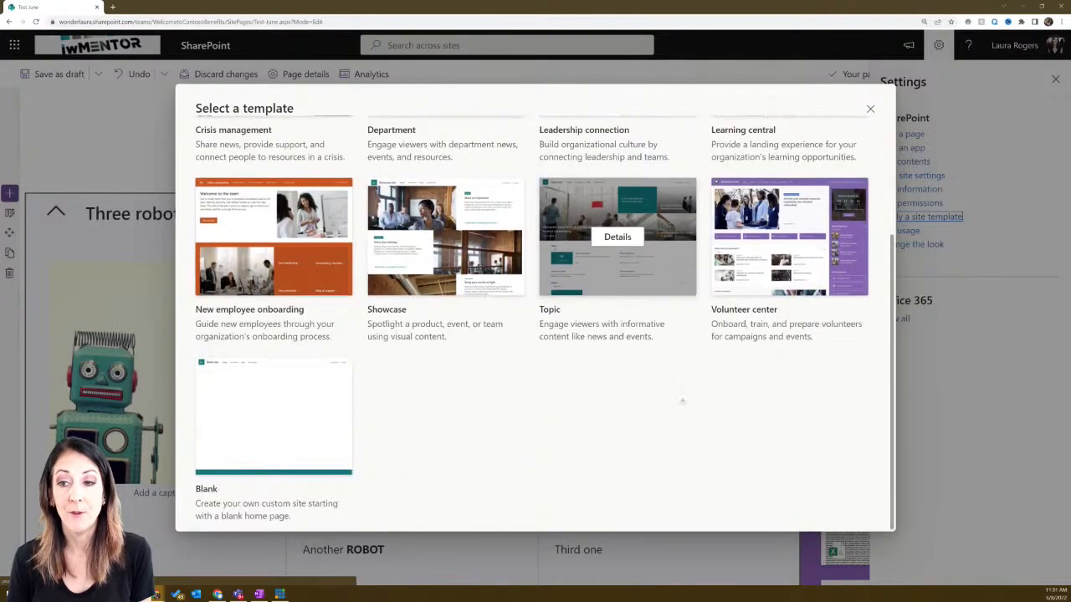
{"action": "scroll", "coordinate": [527, 410], "scroll_direction": "up", "scroll_amount": 1}
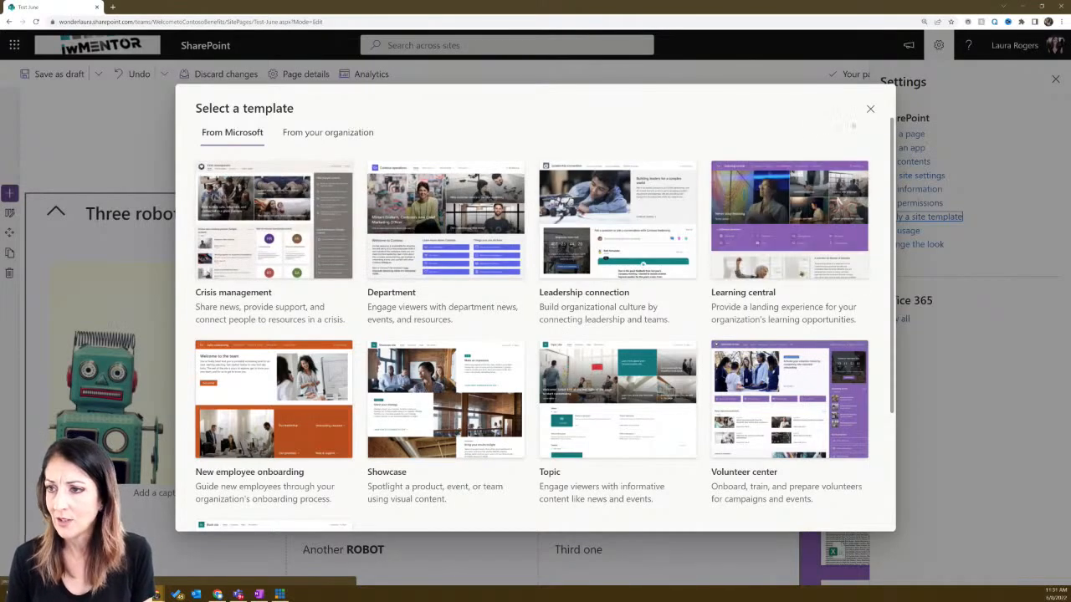
{"action": "left_click", "coordinate": [870, 109]}
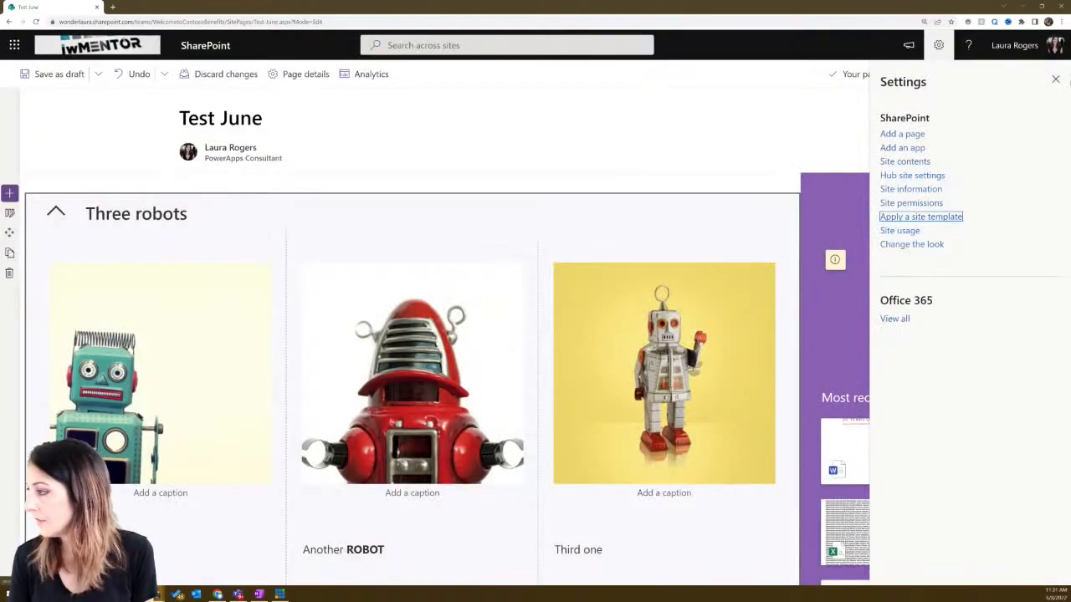
{"action": "left_click", "coordinate": [1055, 80]}
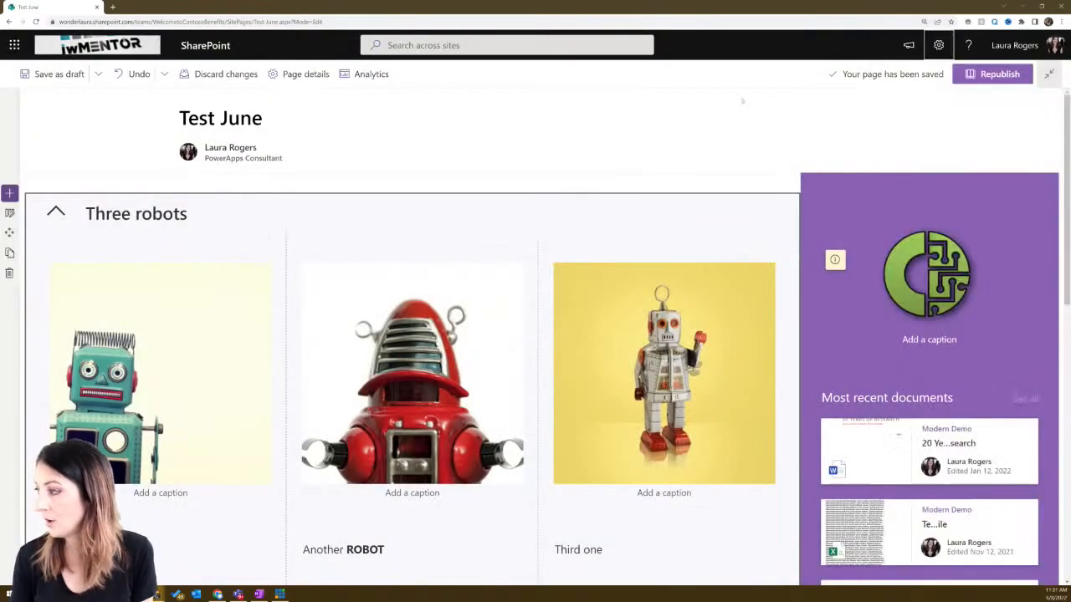
- Republish Test June, then discard the reopened edit session to return to the published view
{"action": "left_click", "coordinate": [1000, 75]}
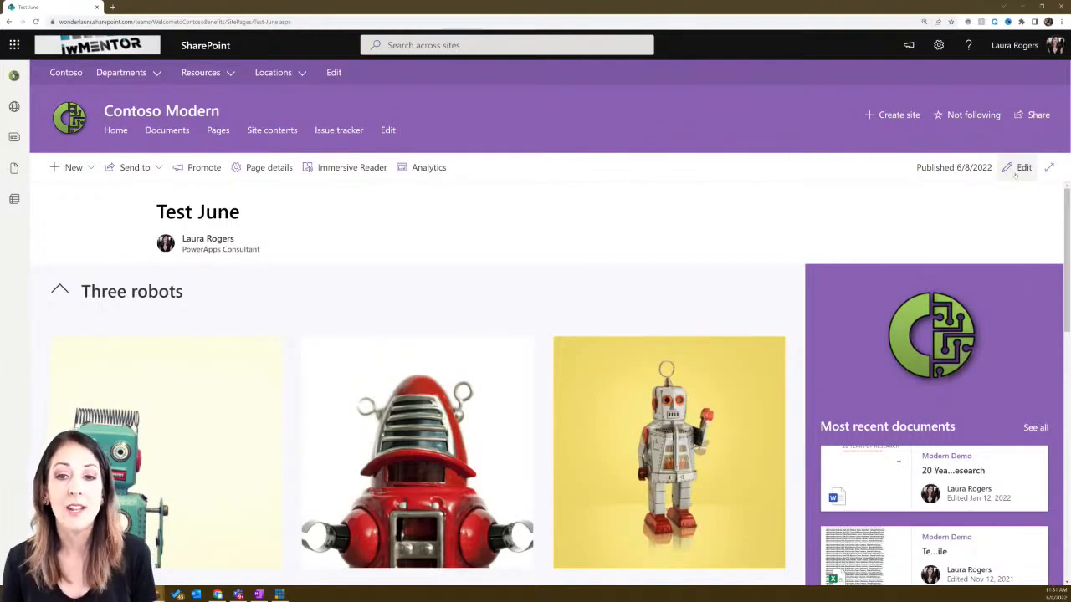
{"action": "left_click", "coordinate": [1018, 169]}
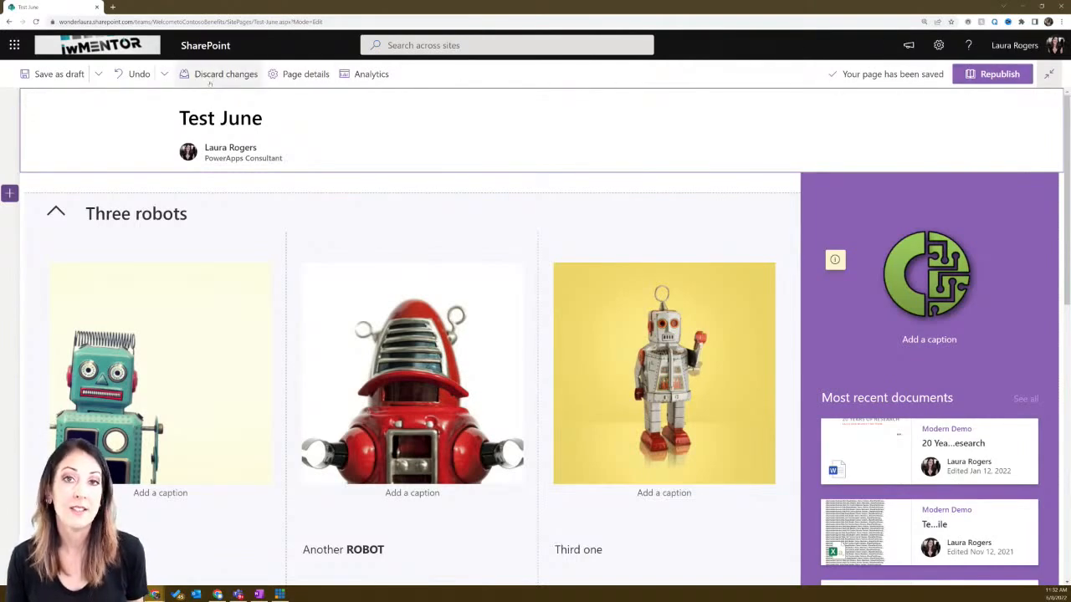
{"action": "left_click", "coordinate": [211, 78]}
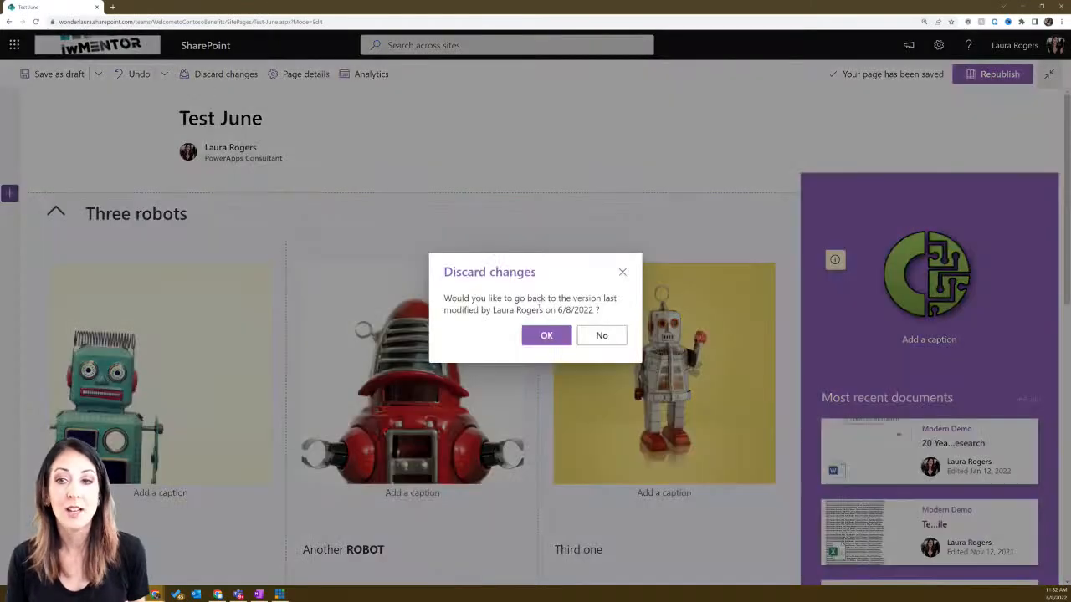
{"action": "left_click", "coordinate": [536, 335]}
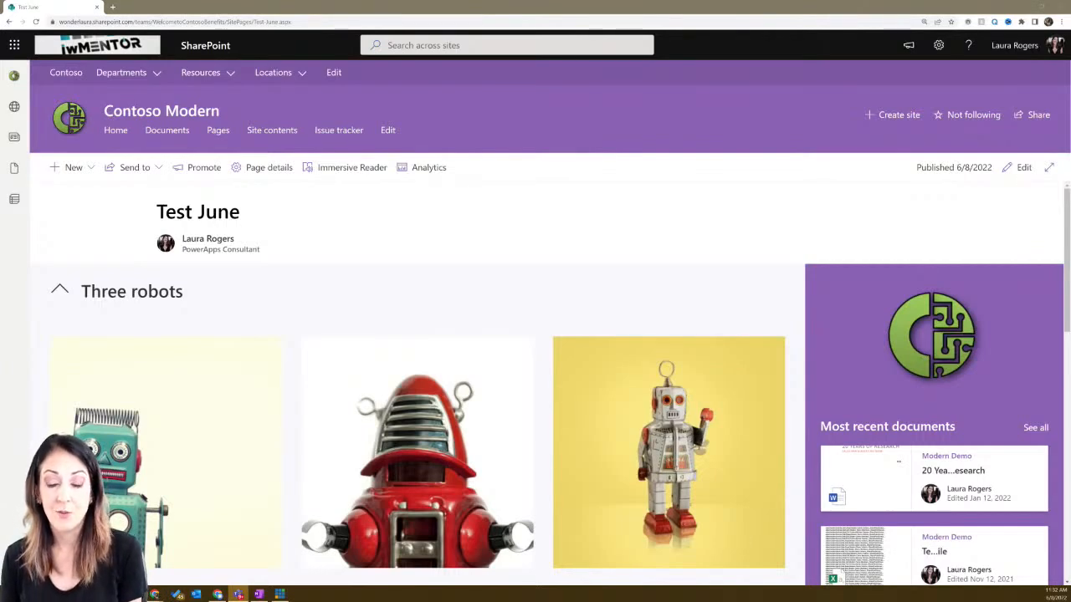
{"action": "left_click", "coordinate": [1042, 6]}
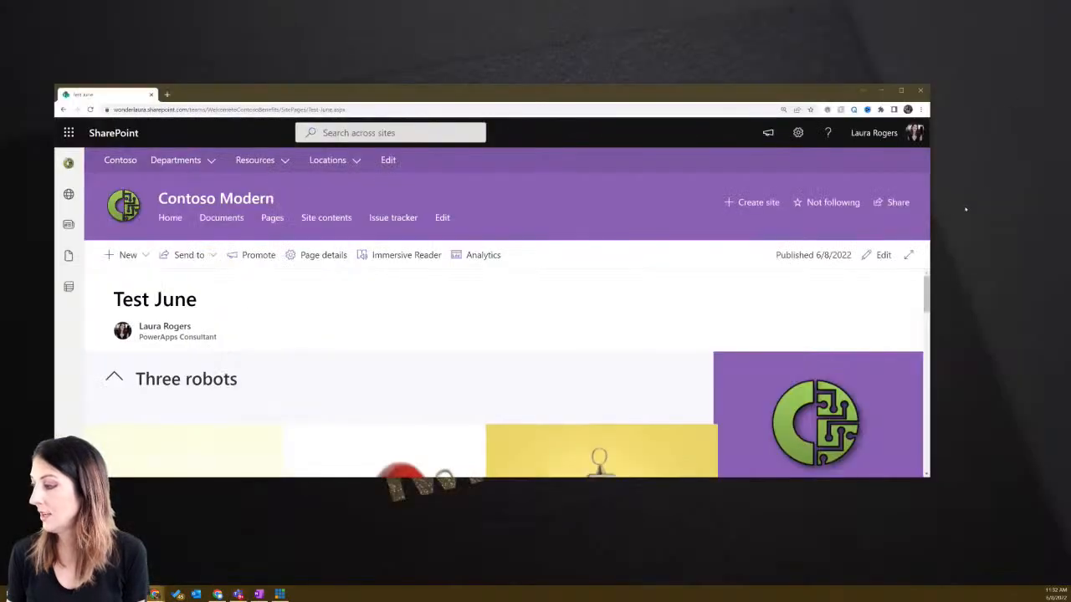
{"action": "left_click_drag", "start_coordinate": [930, 202], "coordinate": [775, 201]}
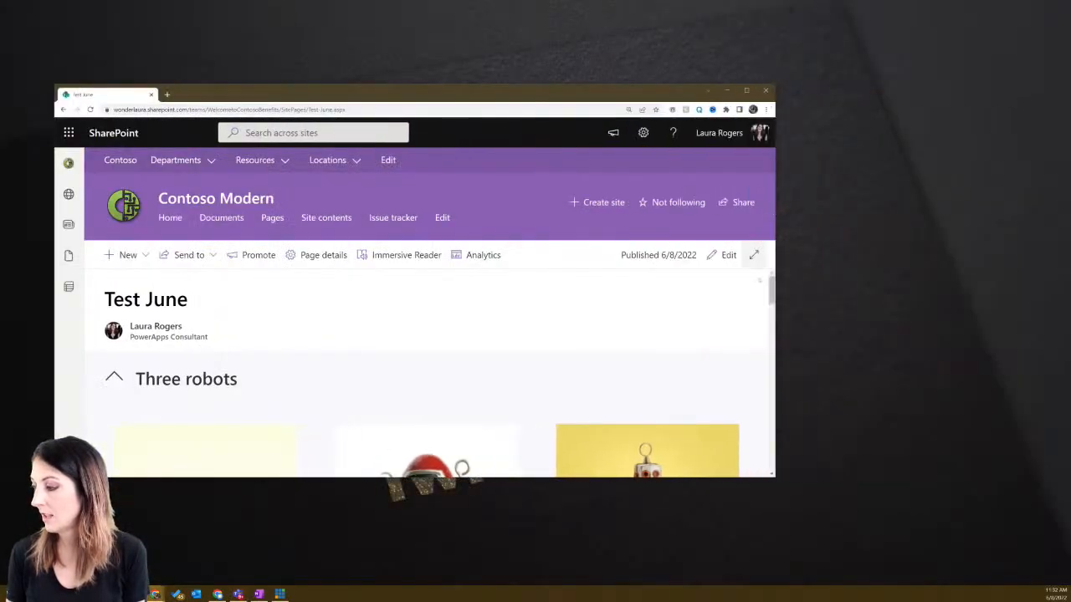
{"action": "mouse_move", "coordinate": [772, 288]}
{"action": "left_mouse_down"}
{"action": "mouse_move", "coordinate": [784, 407]}
{"action": "mouse_move", "coordinate": [779, 280]}
{"action": "left_mouse_up"}
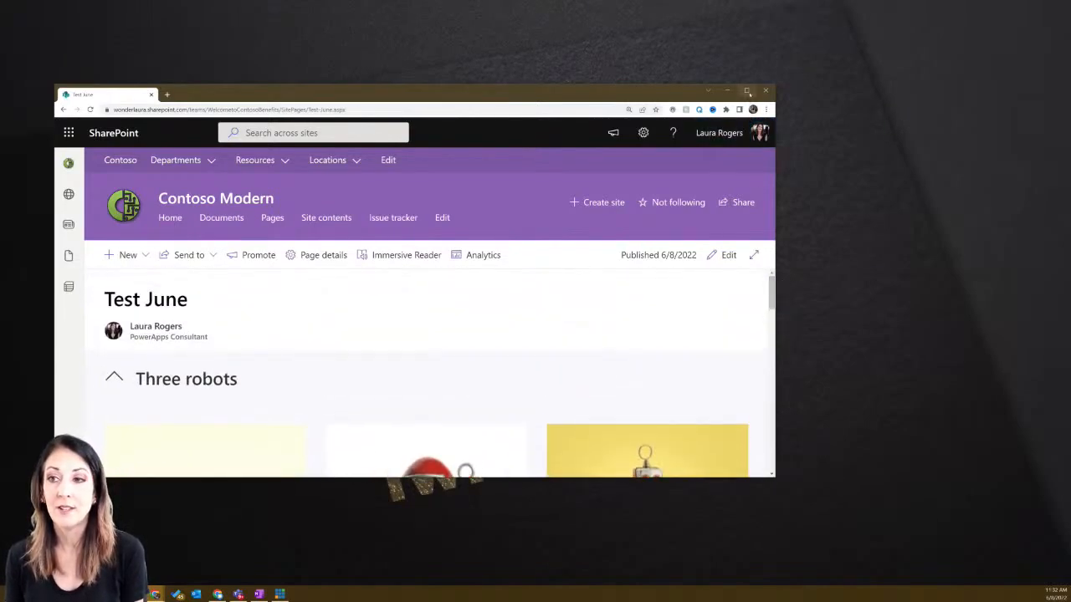
{"action": "left_click", "coordinate": [747, 90]}
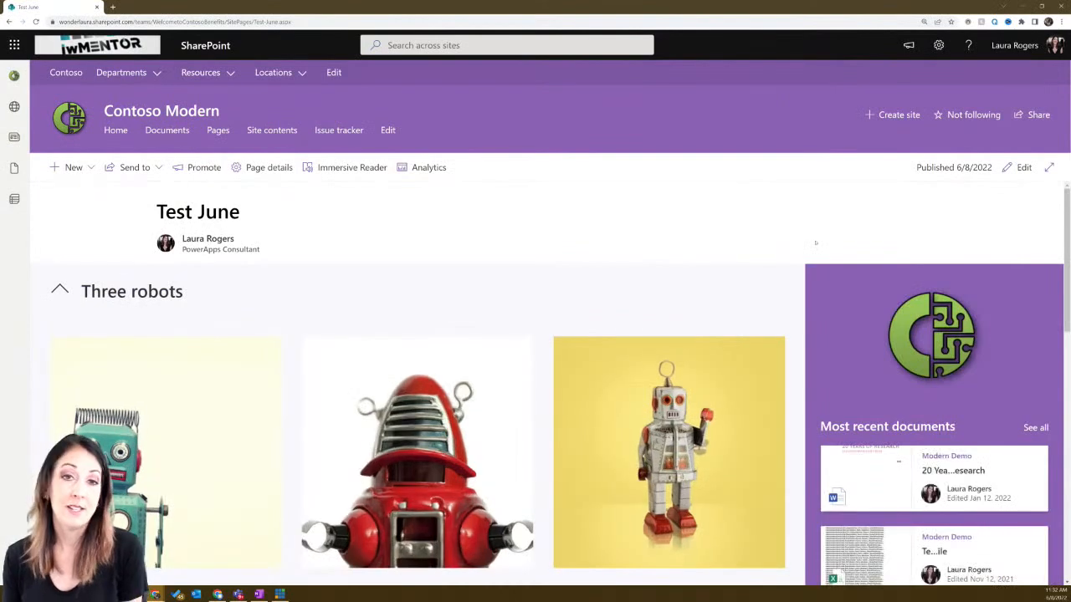
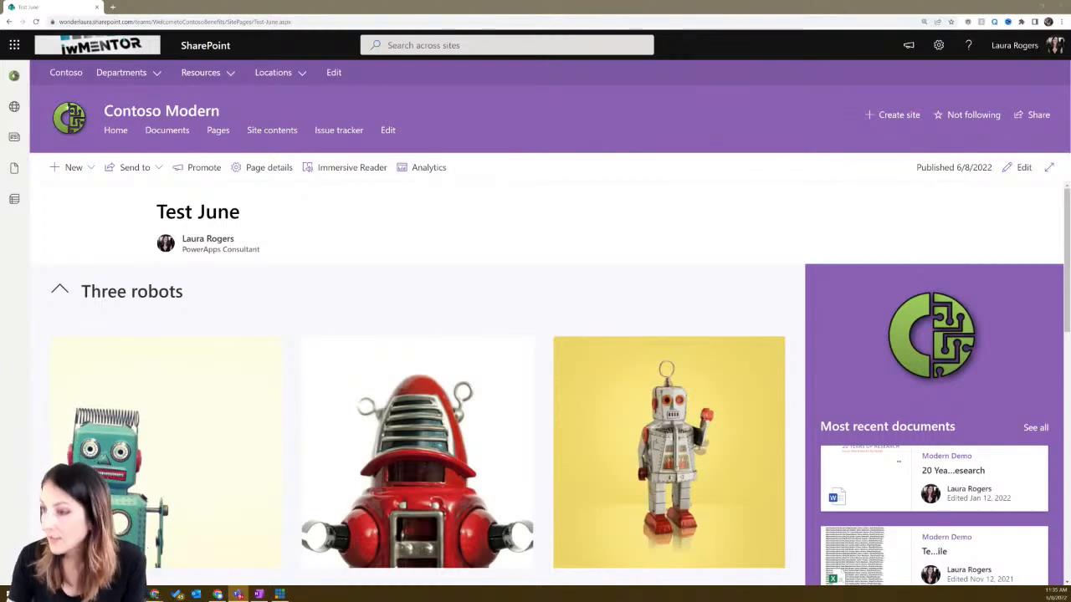
- Glance at the site settings, then open the Operations hub navigation link's details without changing it
{"action": "mouse_move", "coordinate": [132, 78]}
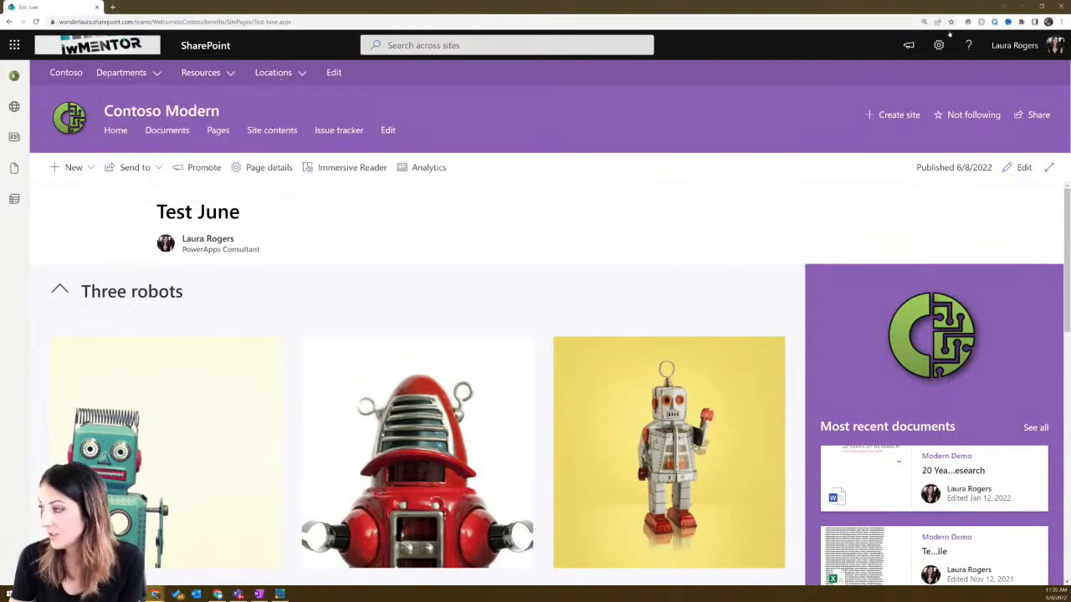
{"action": "left_click", "coordinate": [939, 45]}
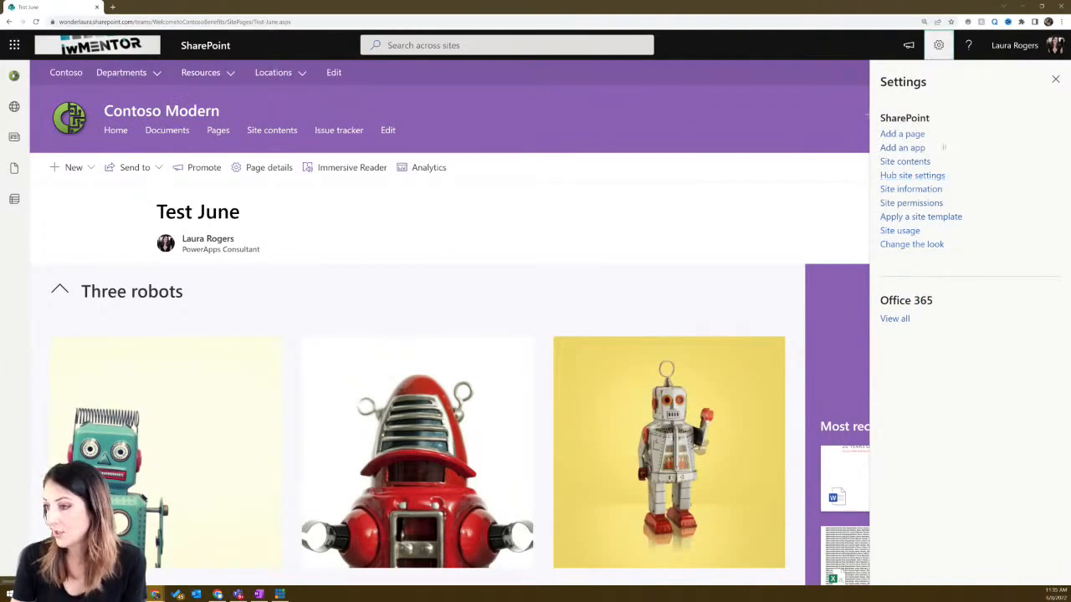
{"action": "left_click", "coordinate": [1055, 79]}
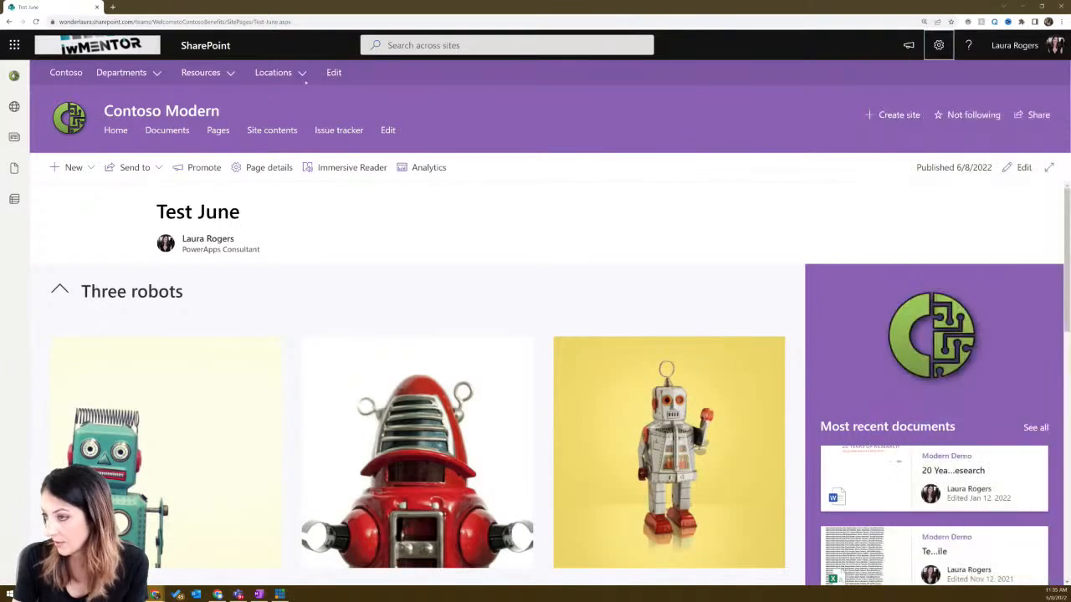
{"action": "left_click", "coordinate": [333, 73]}
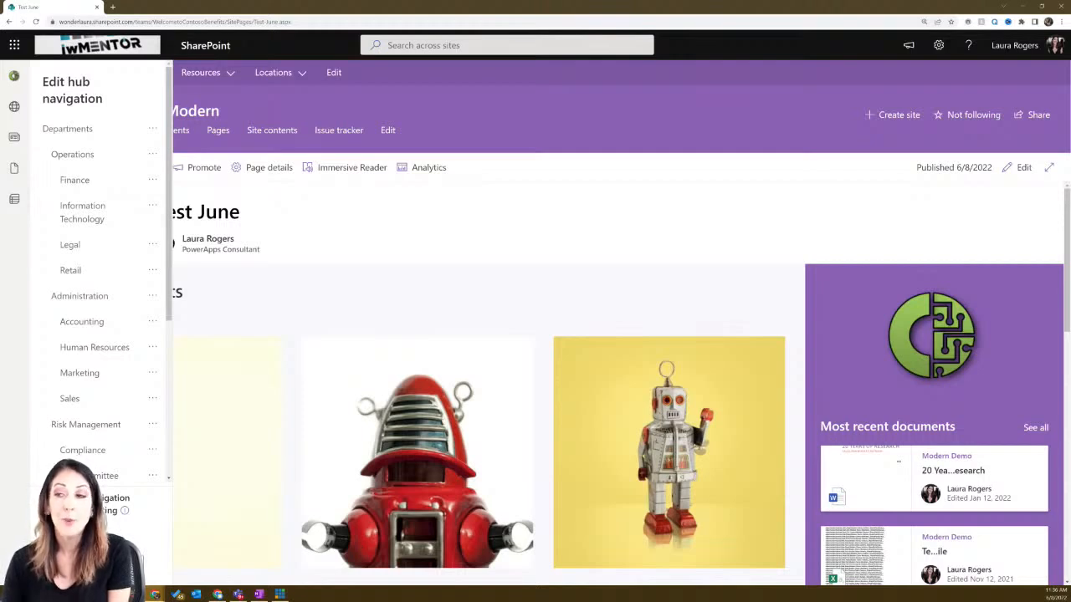
{"action": "left_click", "coordinate": [152, 154]}
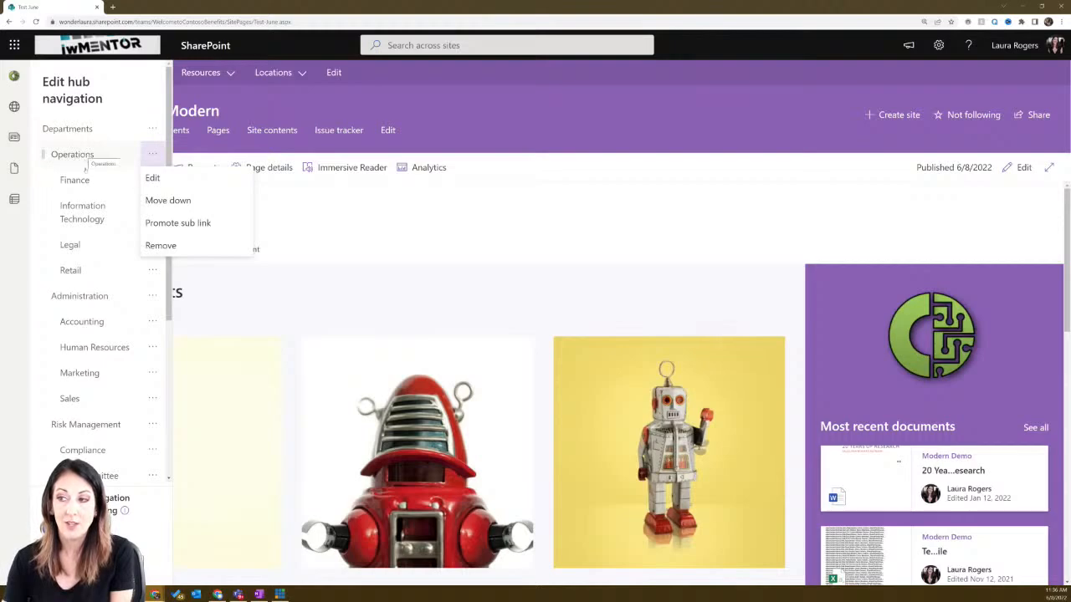
{"action": "left_click", "coordinate": [153, 177]}
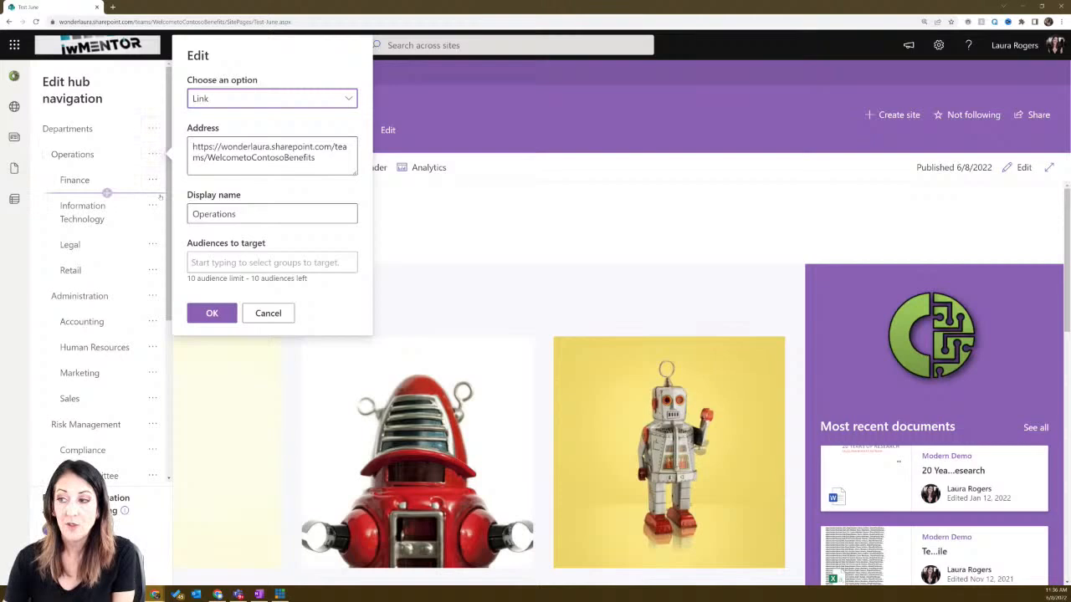
{"action": "left_click", "coordinate": [266, 313]}
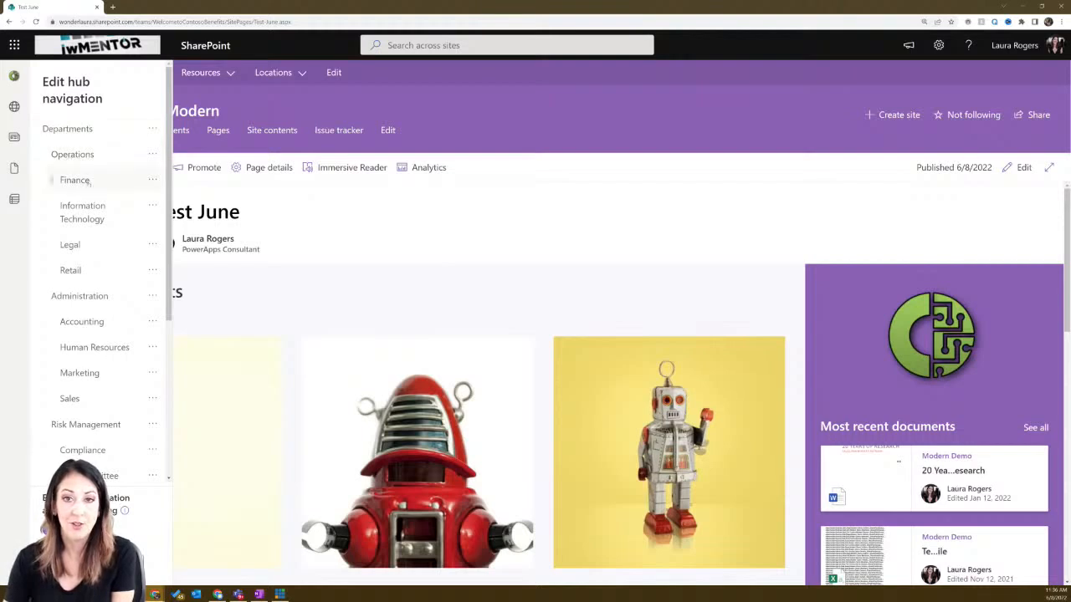
- Check the Operations, Finance and Administration link options, then exit hub navigation editing without saving
{"action": "left_click", "coordinate": [153, 157]}
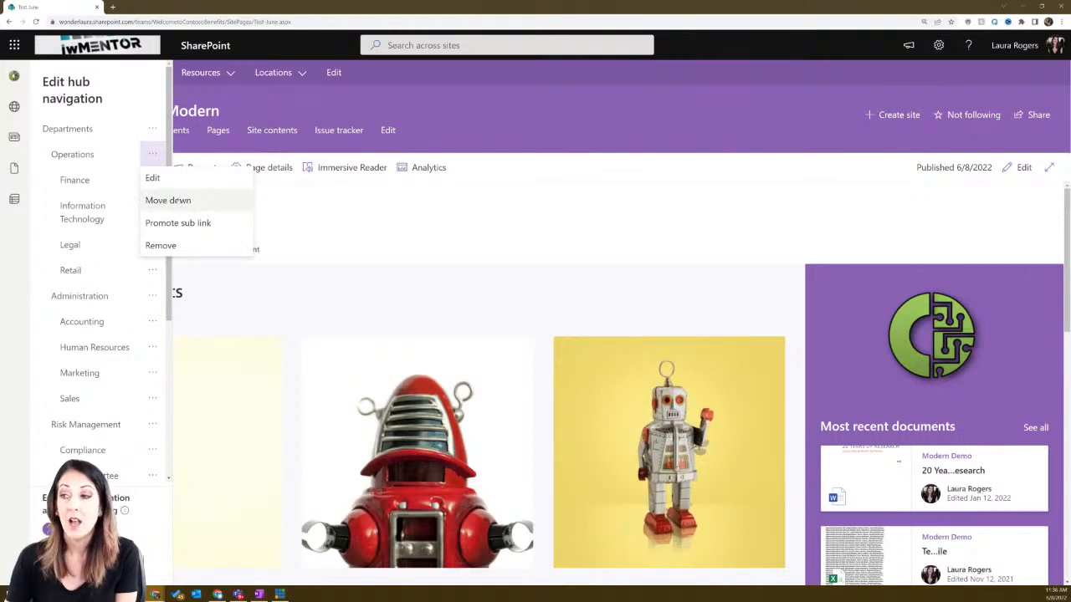
{"action": "left_click", "coordinate": [154, 152]}
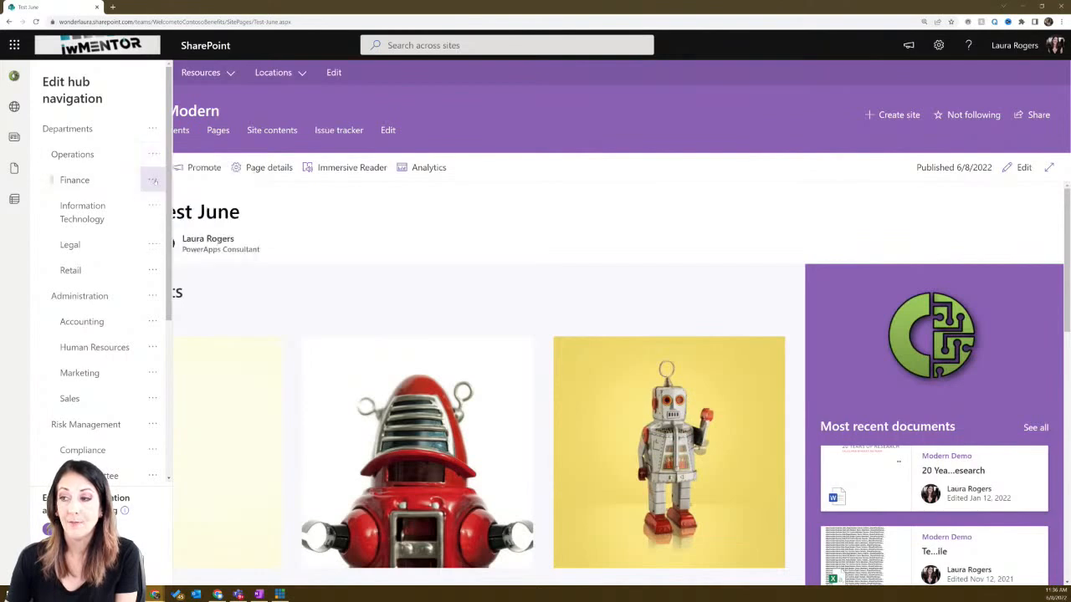
{"action": "left_click", "coordinate": [153, 180]}
{"action": "left_click", "coordinate": [150, 296]}
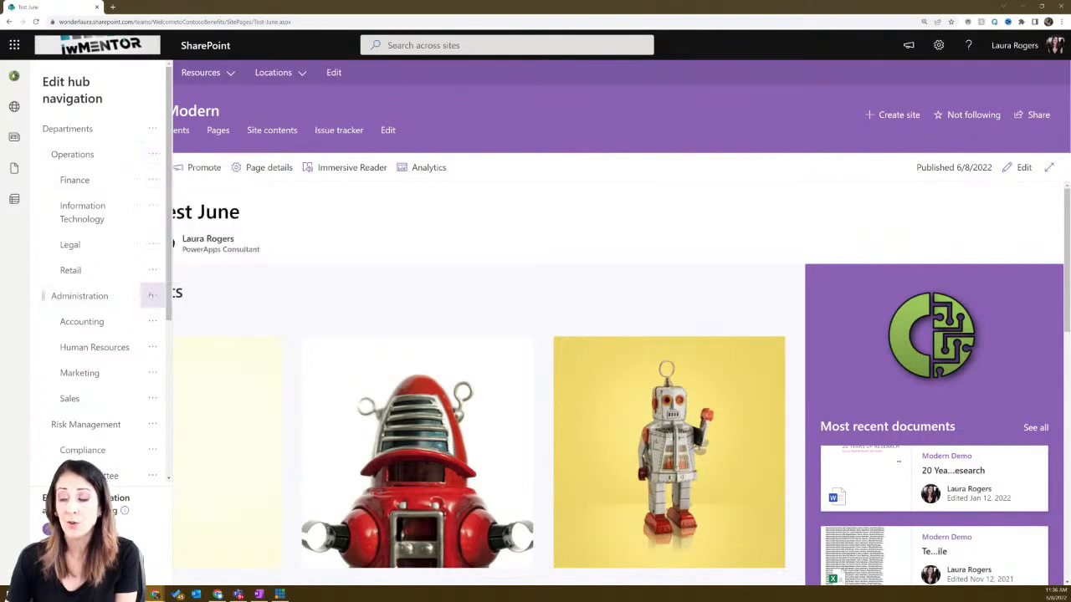
{"action": "left_click", "coordinate": [151, 295]}
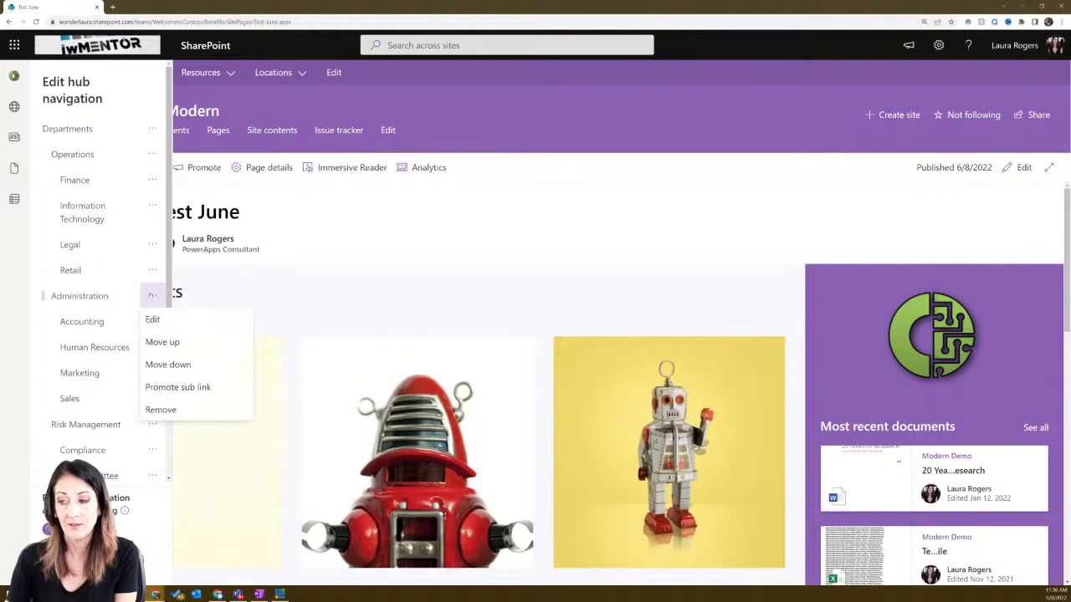
{"action": "left_click", "coordinate": [151, 295]}
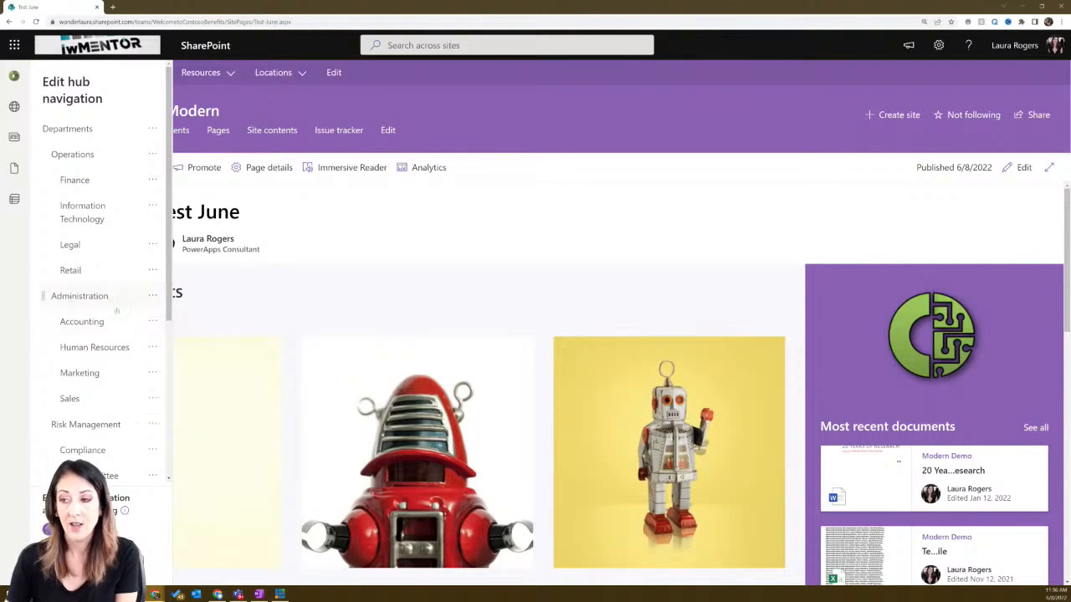
{"action": "left_click", "coordinate": [125, 562]}
- Dock the Tech Community blog window as a tab, scroll to its top and copy the post's address
{"action": "mouse_move", "coordinate": [157, 74]}
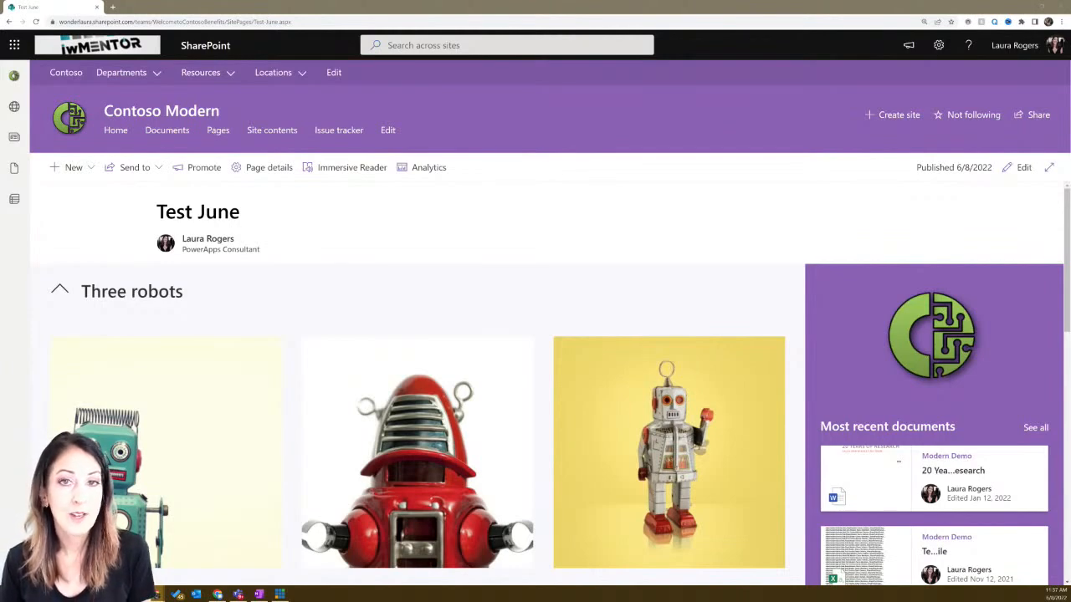
{"action": "left_click_drag", "start_coordinate": [2, 38], "coordinate": [138, 8]}
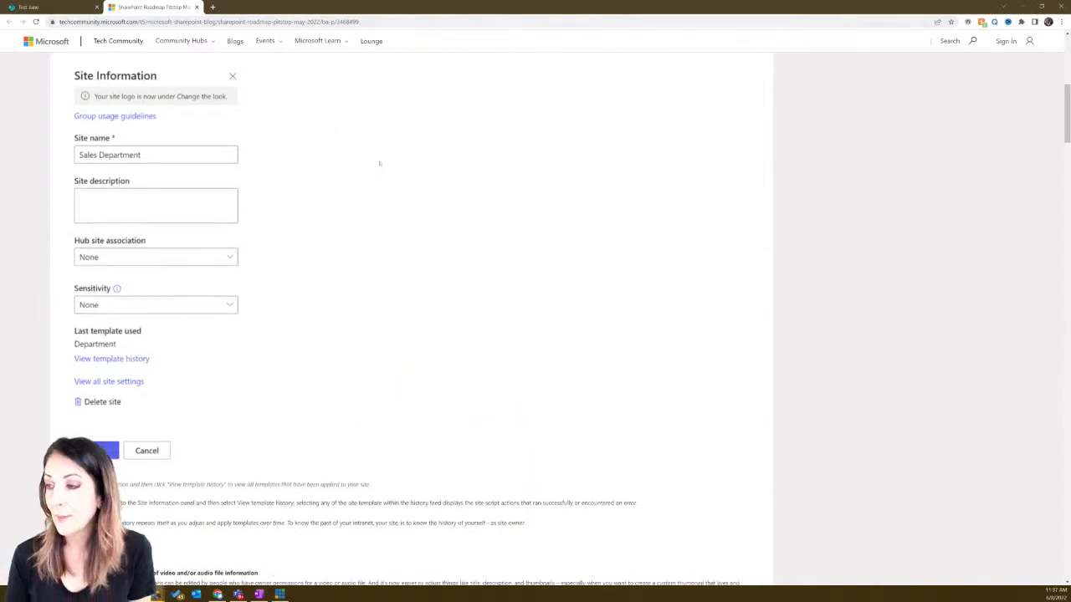
{"action": "scroll", "coordinate": [378, 165], "scroll_direction": "up", "scroll_amount": 5}
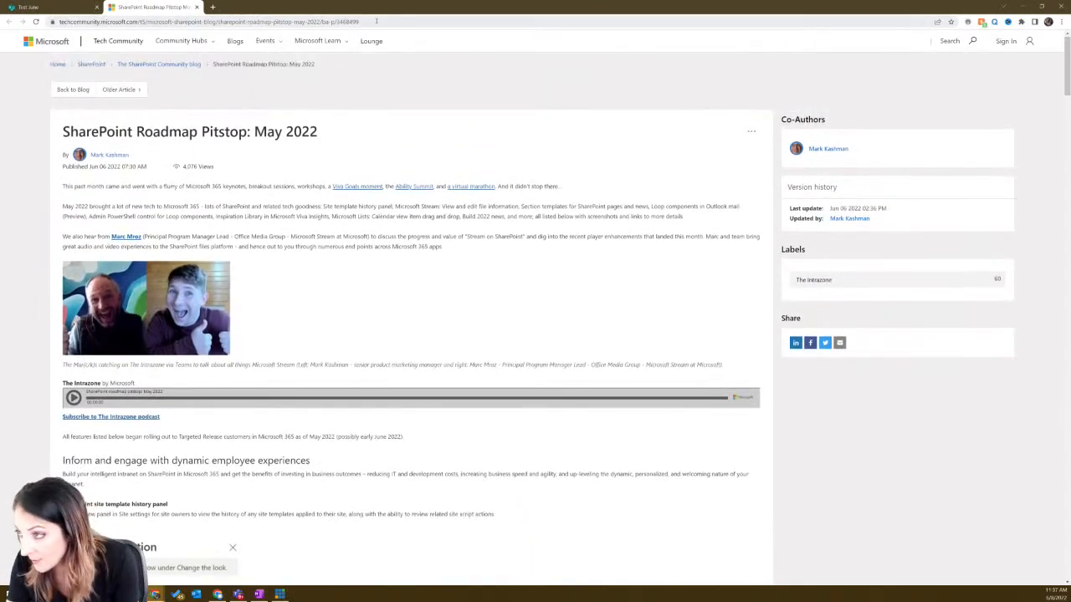
{"action": "left_click", "coordinate": [376, 21]}
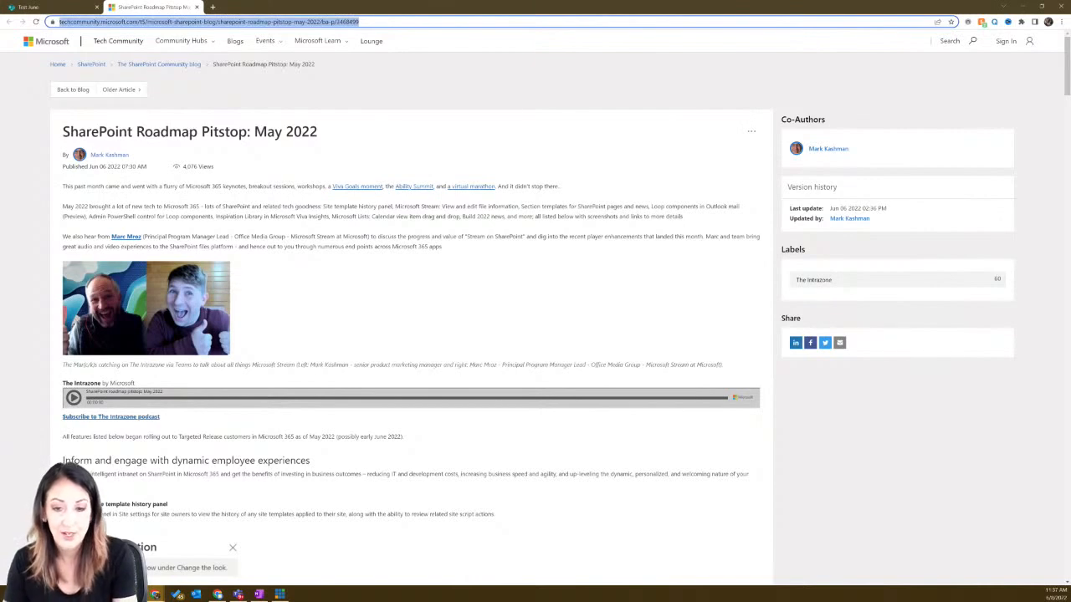
{"action": "key", "text": "alt+Tab"}
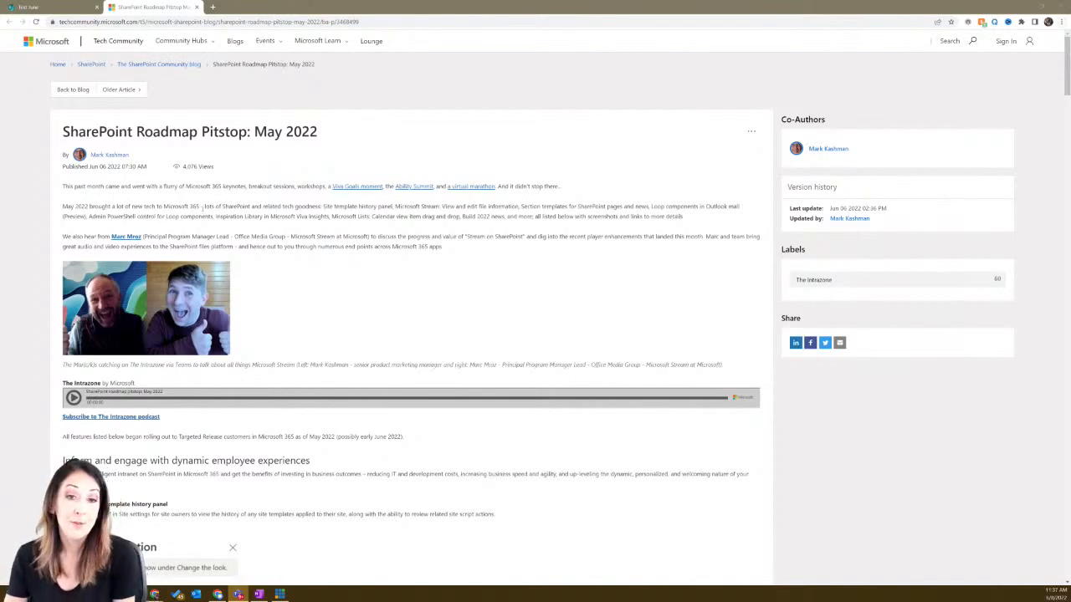
{"action": "left_click", "coordinate": [209, 22]}
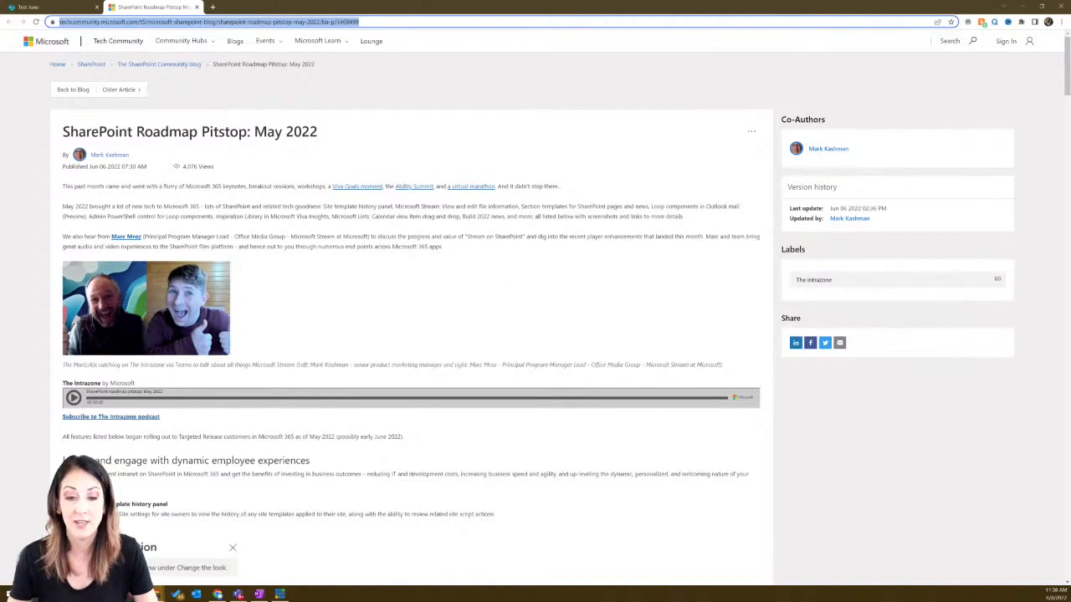
{"action": "key", "text": "alt+Tab"}
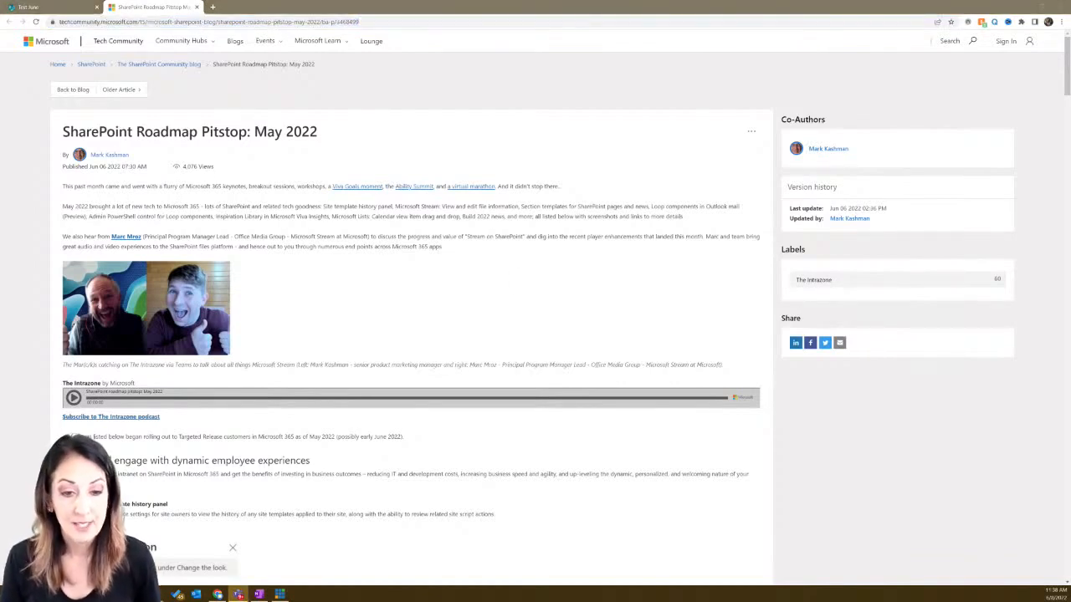
- Scroll to the 'SharePoint site template history panel' section, highlight its heading, then return to Test June
{"action": "scroll", "coordinate": [372, 329], "scroll_direction": "down", "scroll_amount": 4}
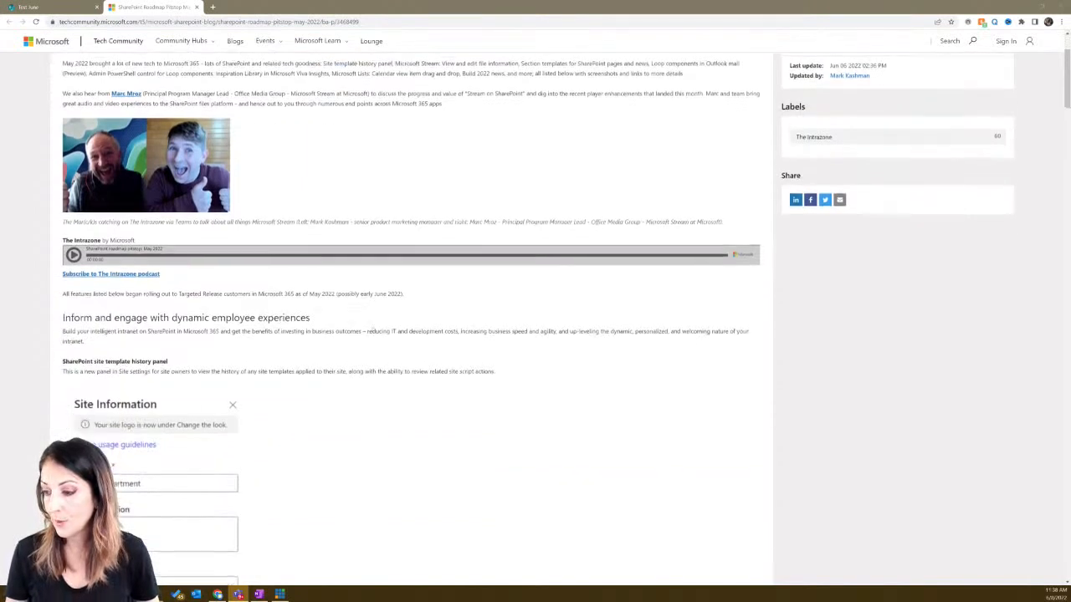
{"action": "scroll", "coordinate": [373, 329], "scroll_direction": "down", "scroll_amount": 1}
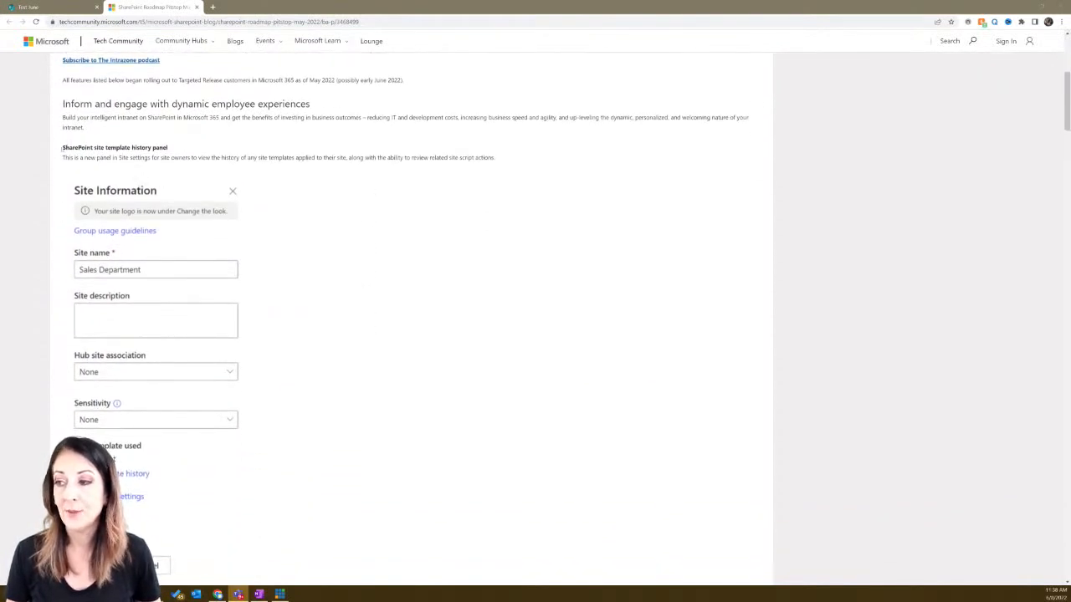
{"action": "left_click_drag", "start_coordinate": [63, 148], "coordinate": [168, 147]}
{"action": "left_click", "coordinate": [168, 148]}
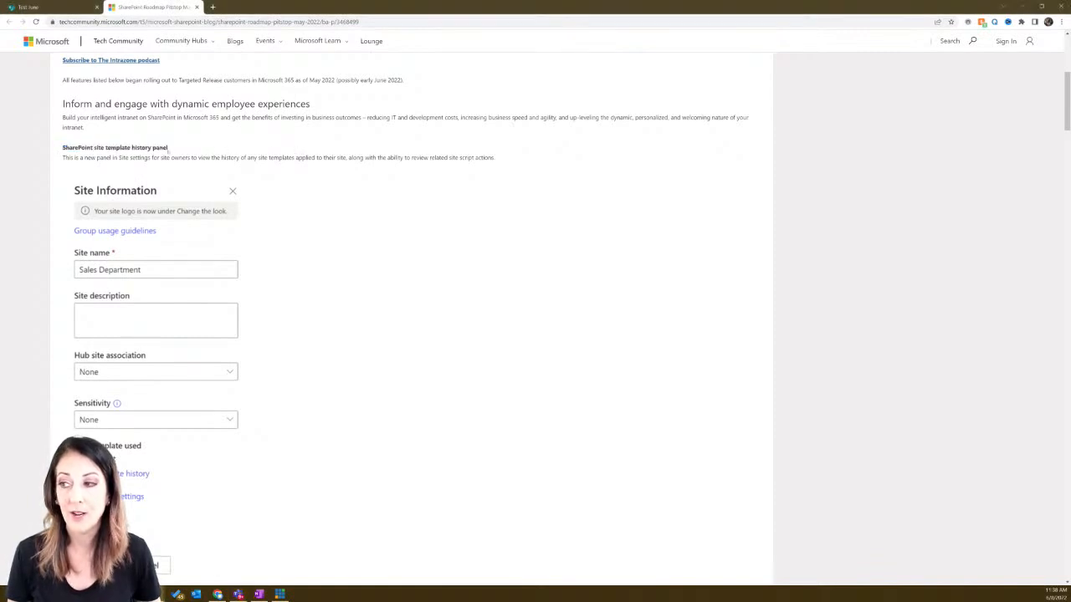
{"action": "scroll", "coordinate": [303, 205], "scroll_direction": "down", "scroll_amount": 1}
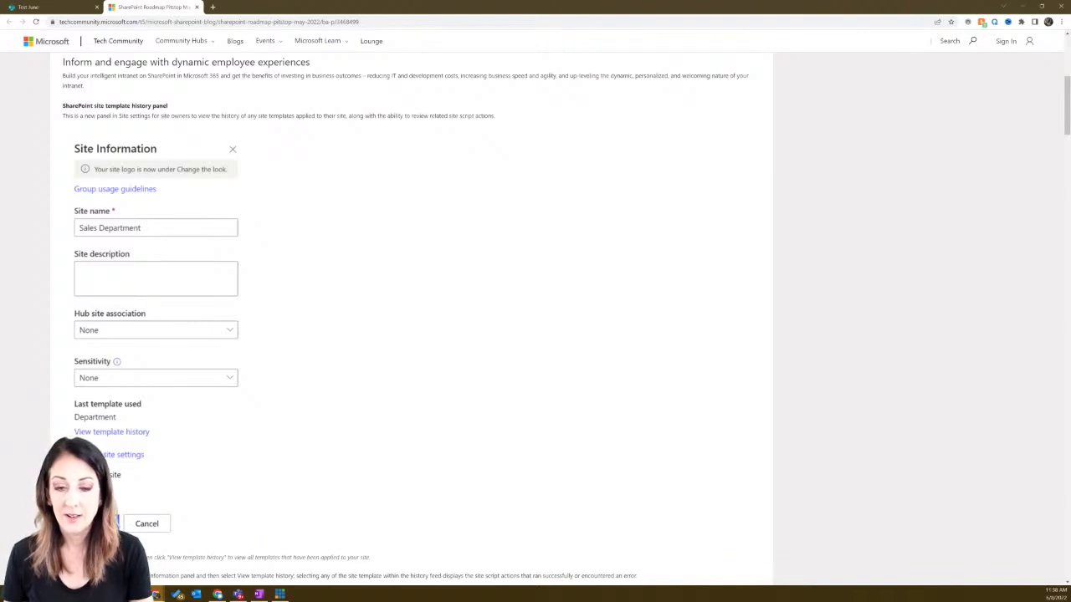
{"action": "left_click", "coordinate": [52, 11]}
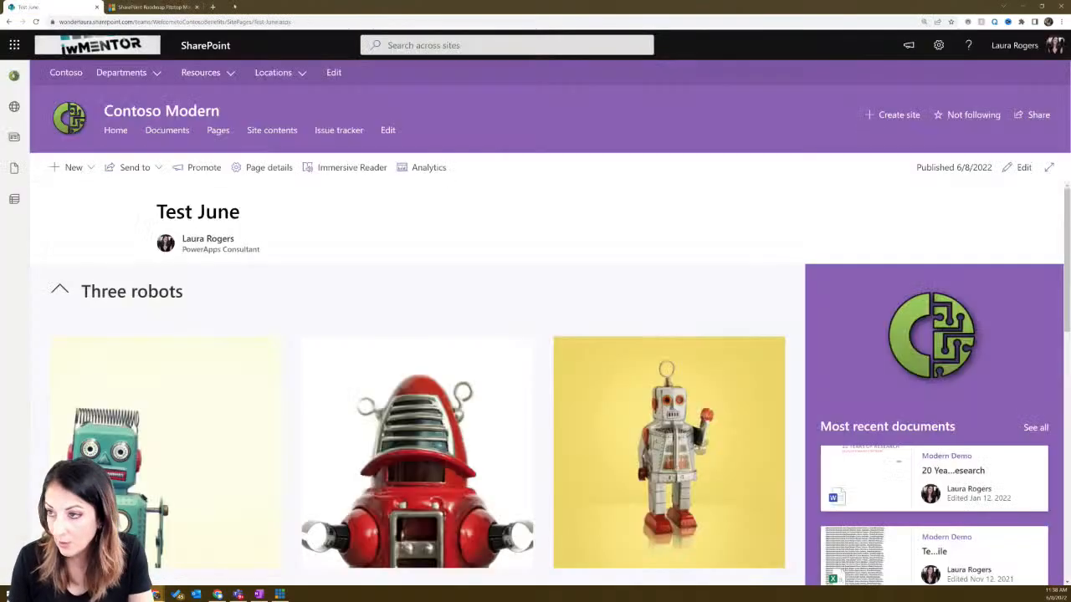
- View the Contoso Modern site information from Settings and cancel without changes
{"action": "left_click", "coordinate": [939, 45]}
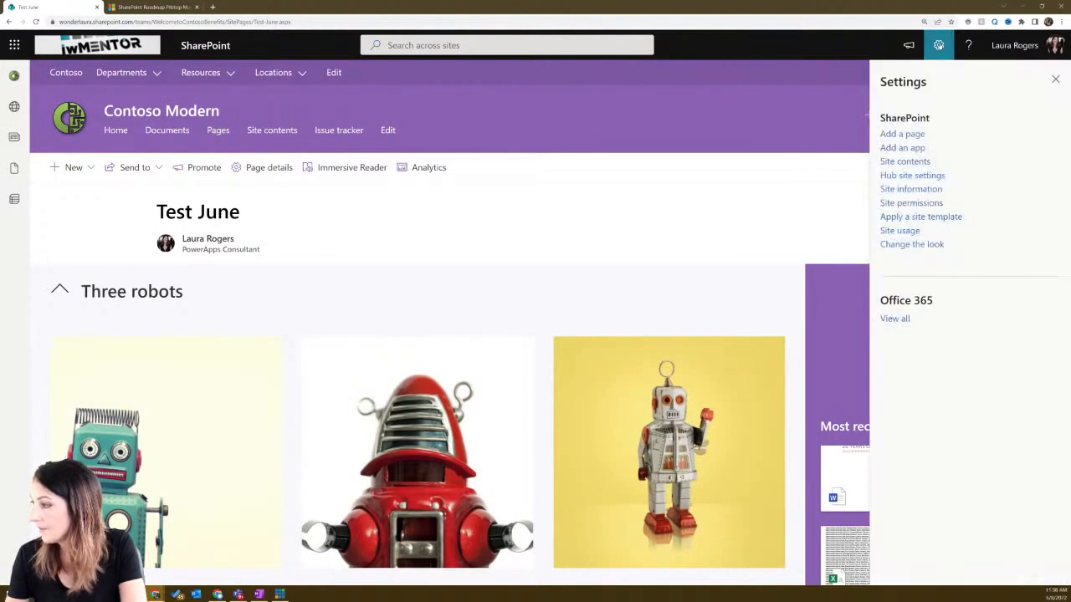
{"action": "left_click", "coordinate": [911, 189]}
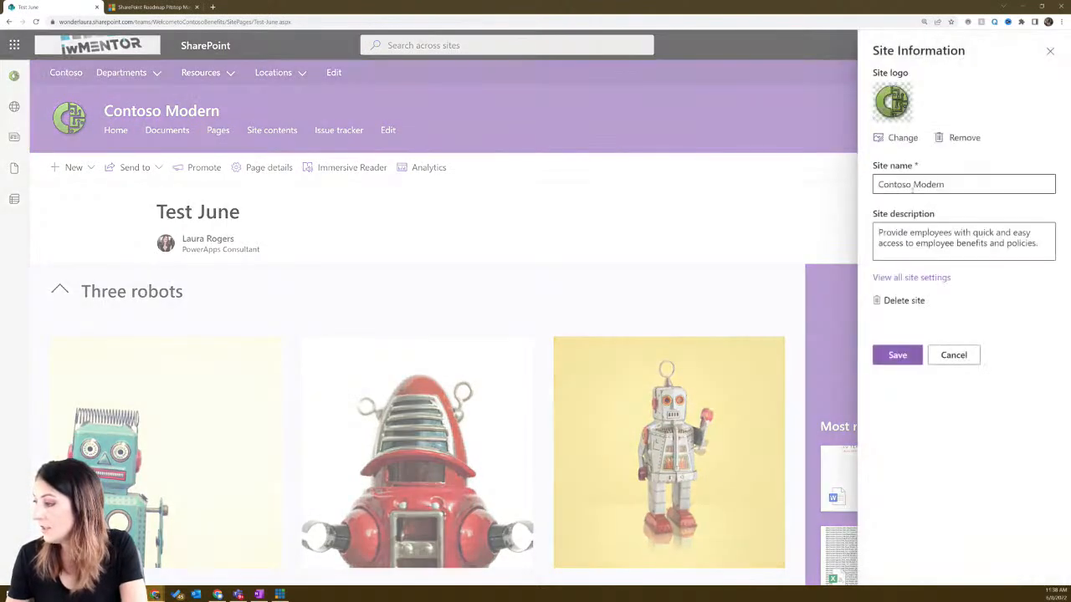
{"action": "left_click", "coordinate": [953, 354]}
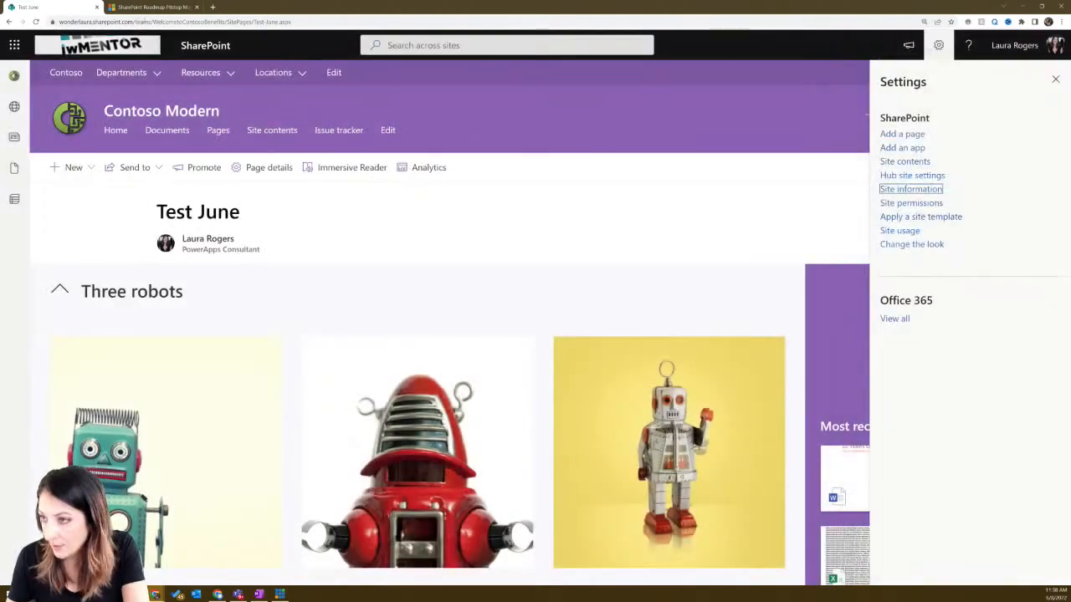
- Peek at the roadmap blog tab, then close the Settings panel on the Test June page
{"action": "left_click", "coordinate": [151, 7]}
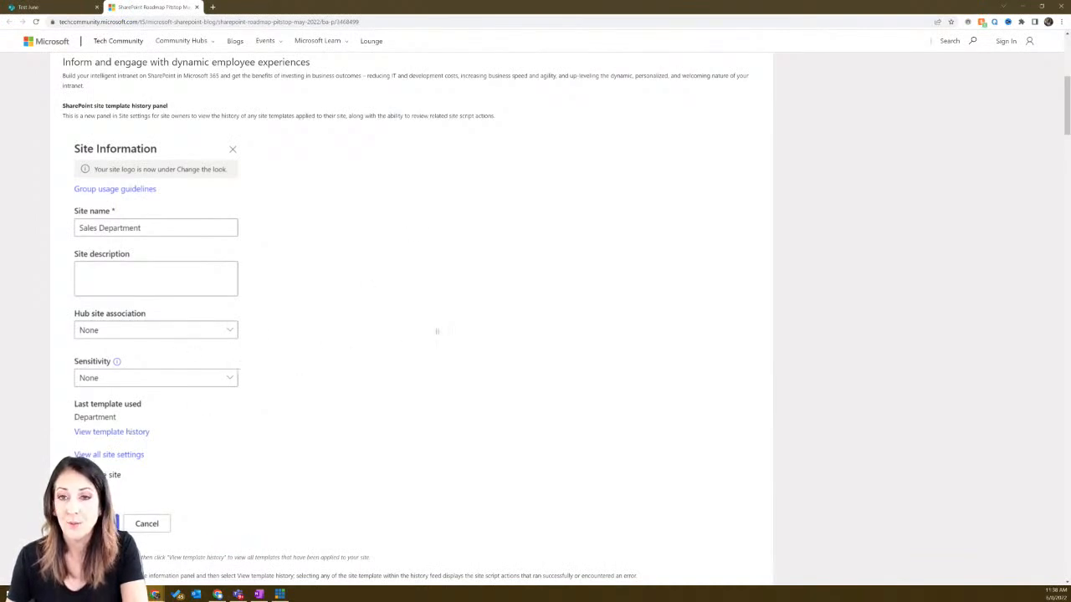
{"action": "left_click", "coordinate": [35, 7]}
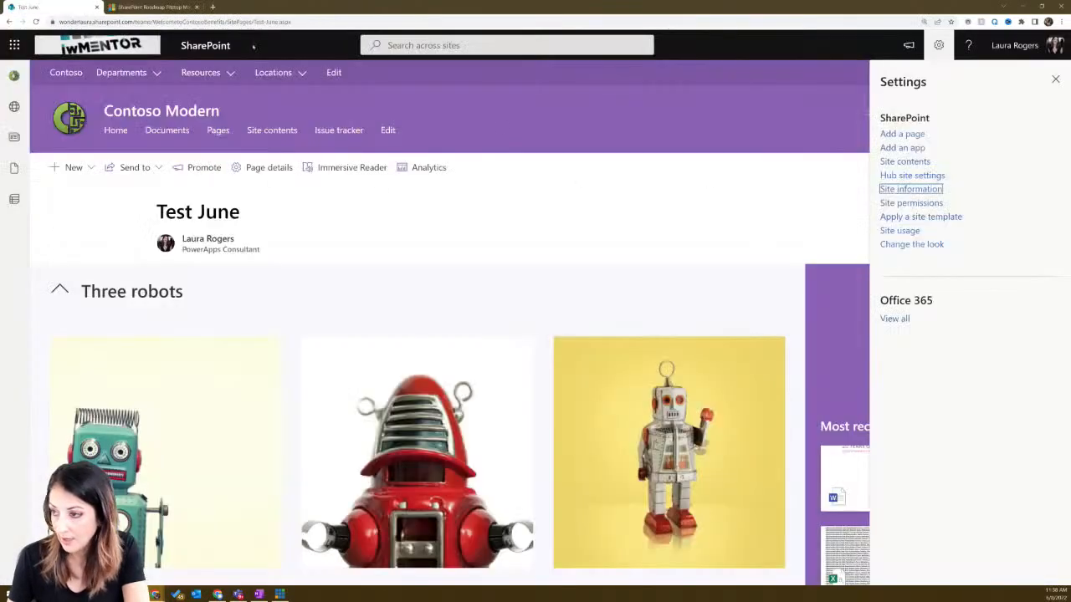
{"action": "left_click", "coordinate": [1055, 79]}
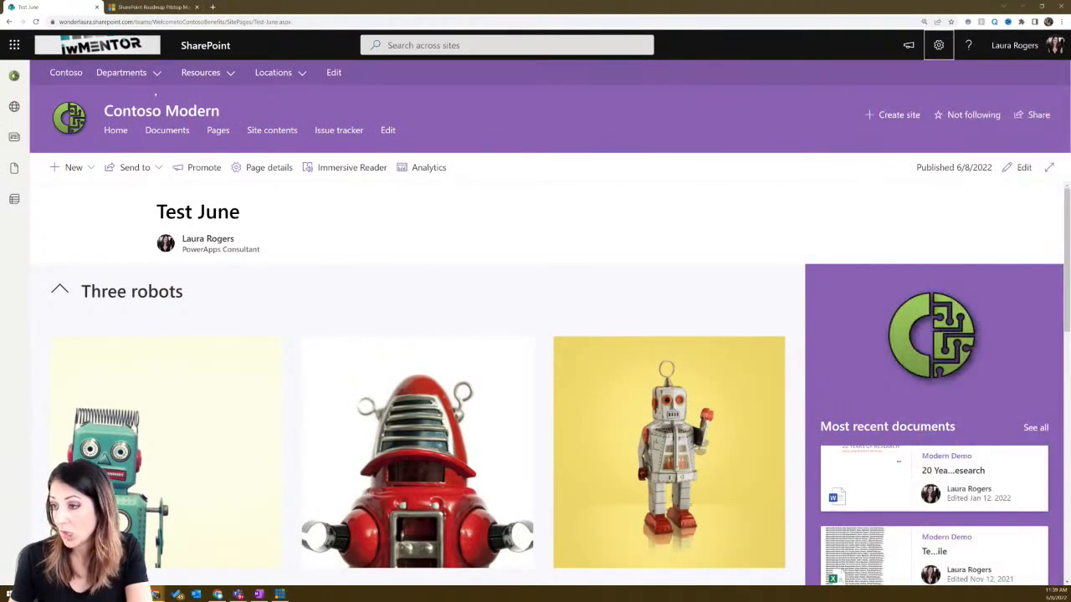
{"action": "left_click", "coordinate": [169, 22]}
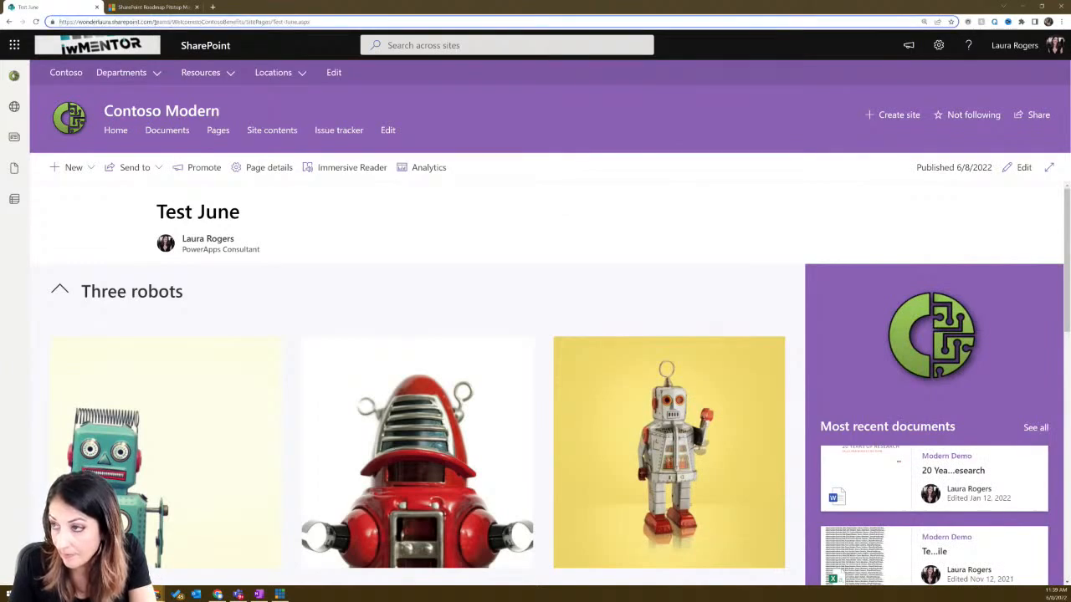
{"action": "left_click", "coordinate": [686, 135]}
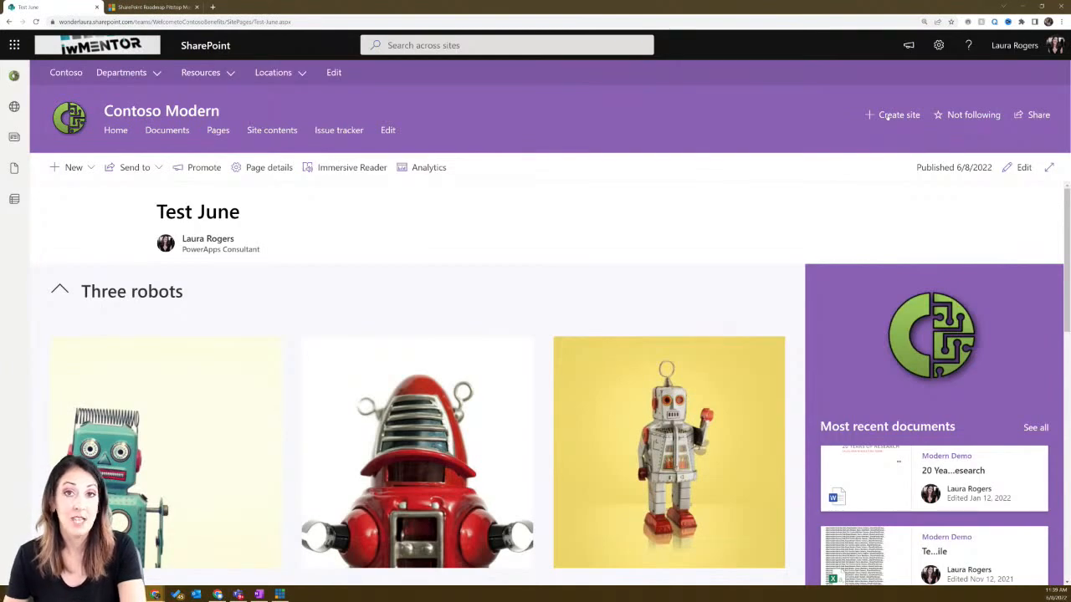
- Create the private team site 'June Demo' with one colleague added as a member
{"action": "left_click", "coordinate": [891, 114]}
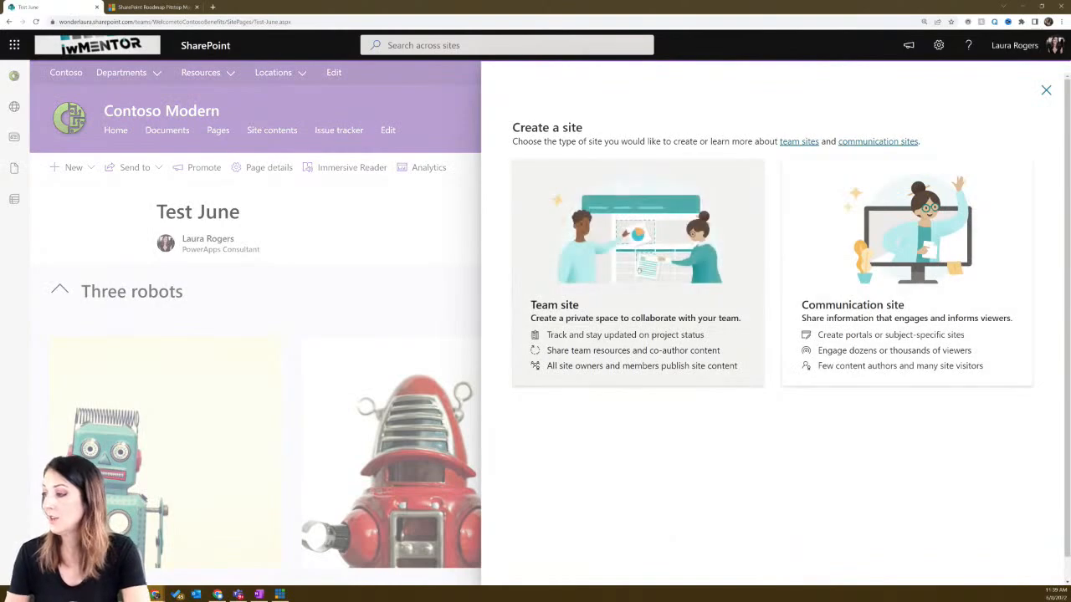
{"action": "left_click", "coordinate": [638, 272]}
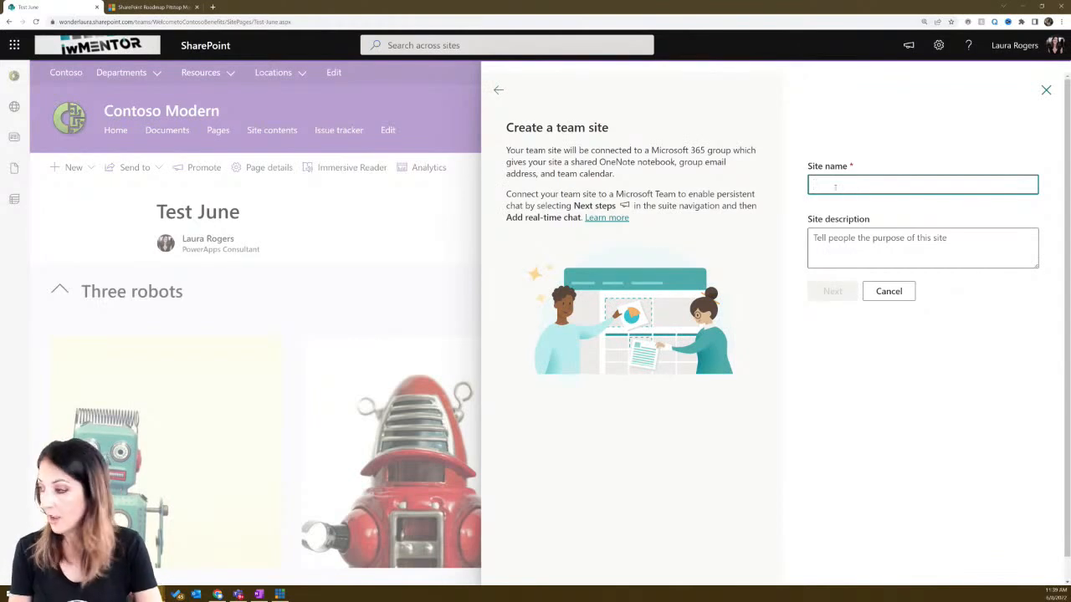
{"action": "type", "text": "June Demo"}
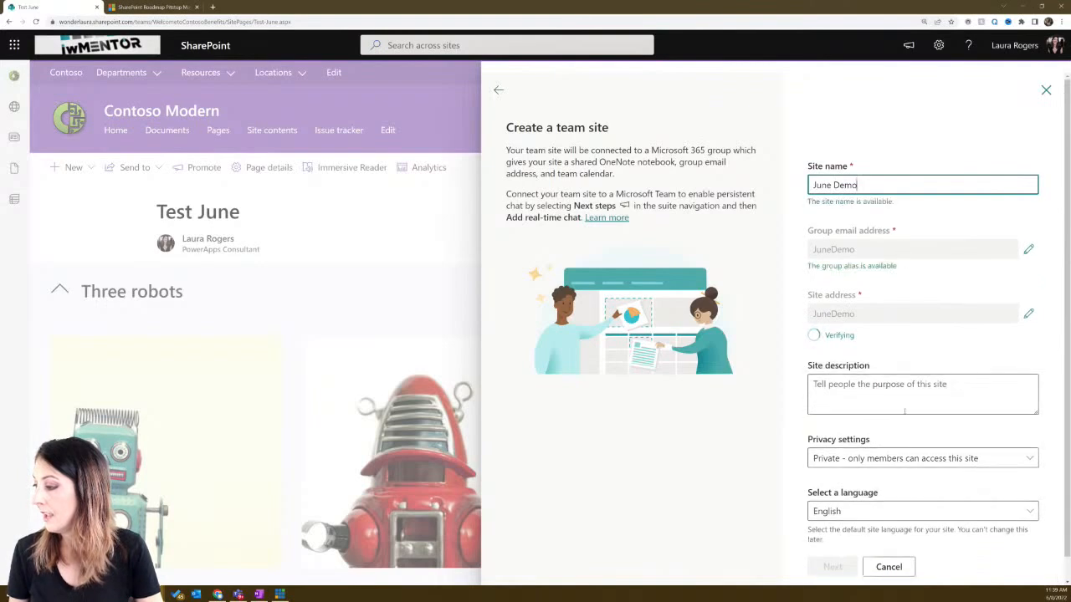
{"action": "left_click", "coordinate": [833, 547]}
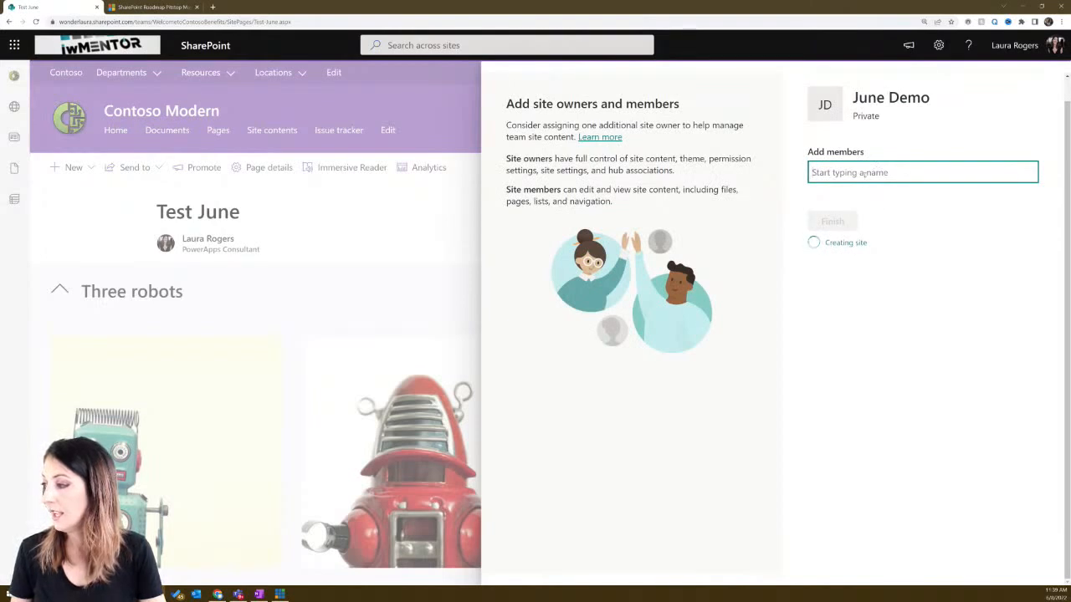
{"action": "type", "text": "joelle"}
{"action": "left_click", "coordinate": [870, 224]}
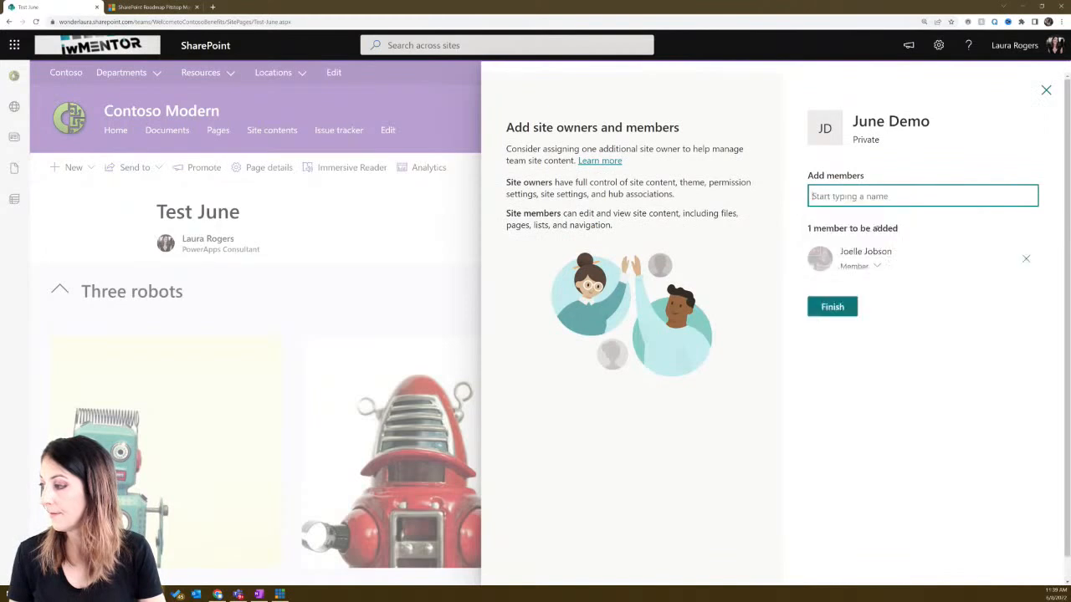
{"action": "left_click", "coordinate": [837, 307]}
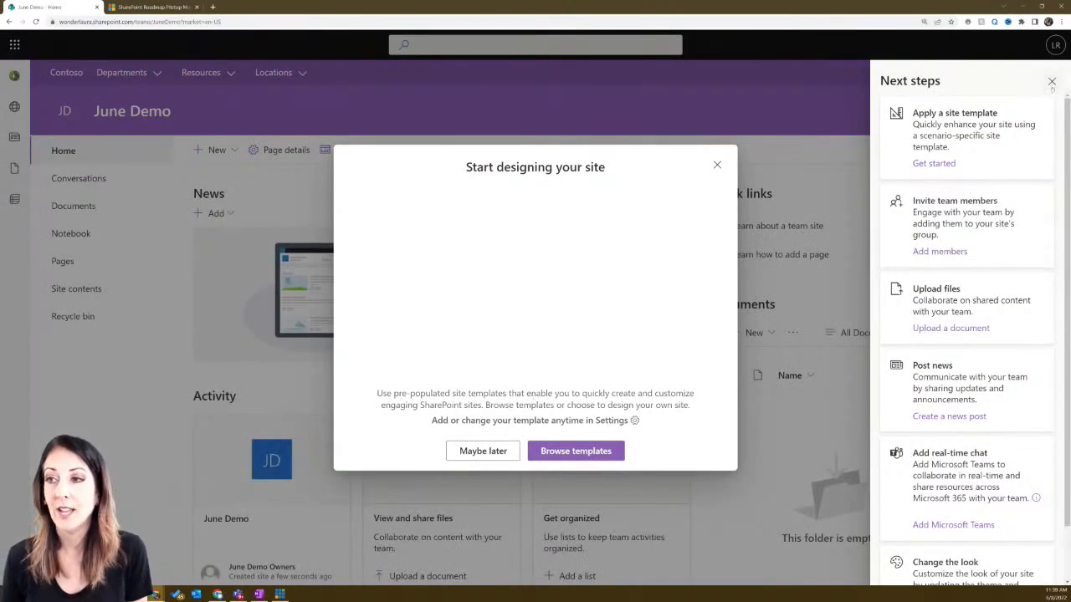
- Dismiss the Start designing prompt and choose Apply a site template from the Settings gear
{"action": "left_click", "coordinate": [717, 165]}
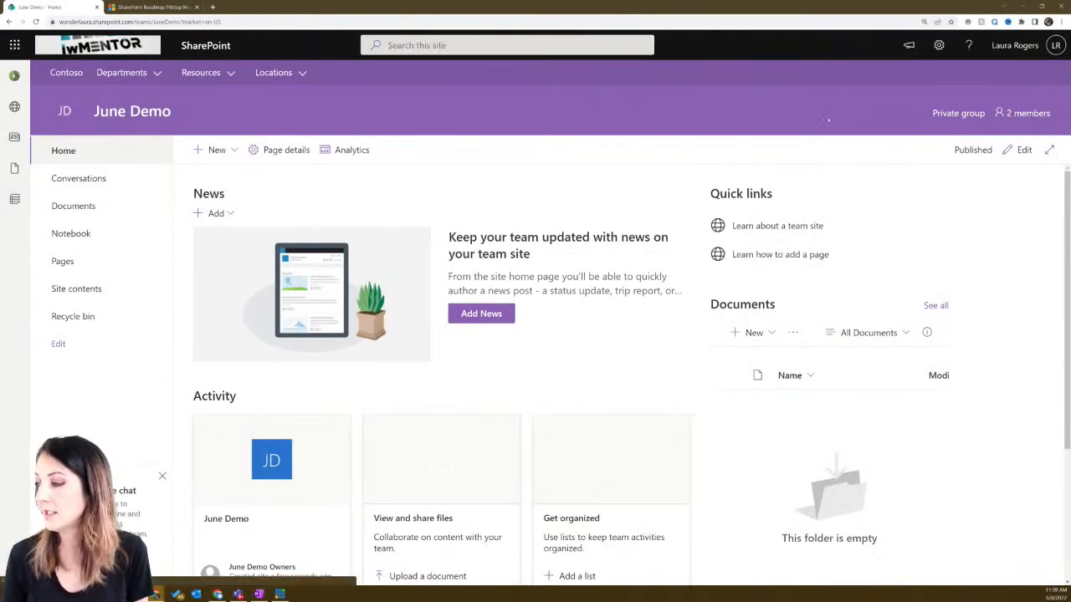
{"action": "left_click", "coordinate": [939, 46]}
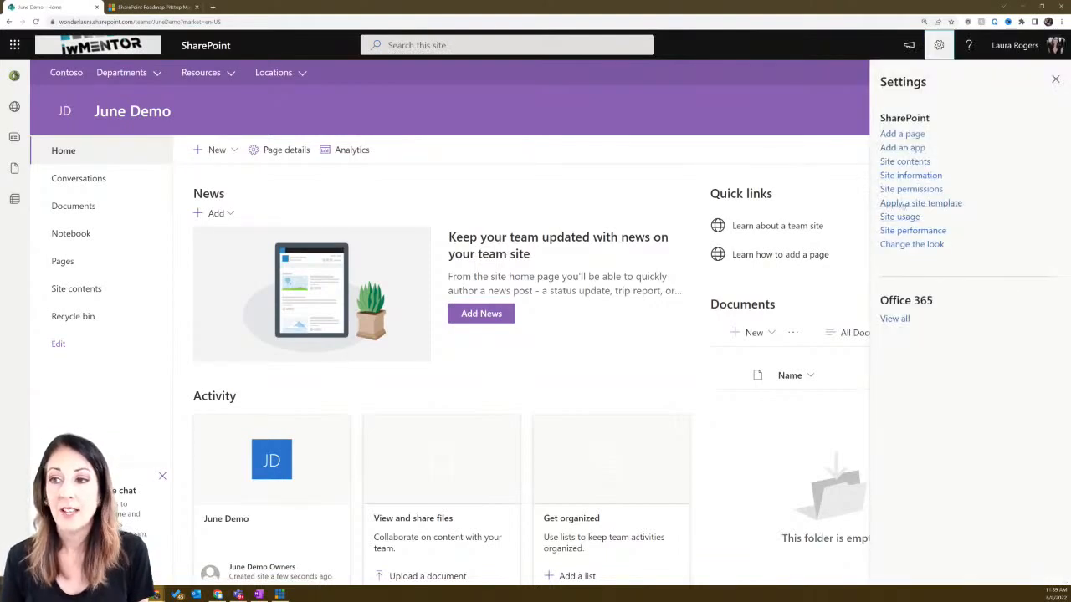
{"action": "left_click", "coordinate": [904, 203]}
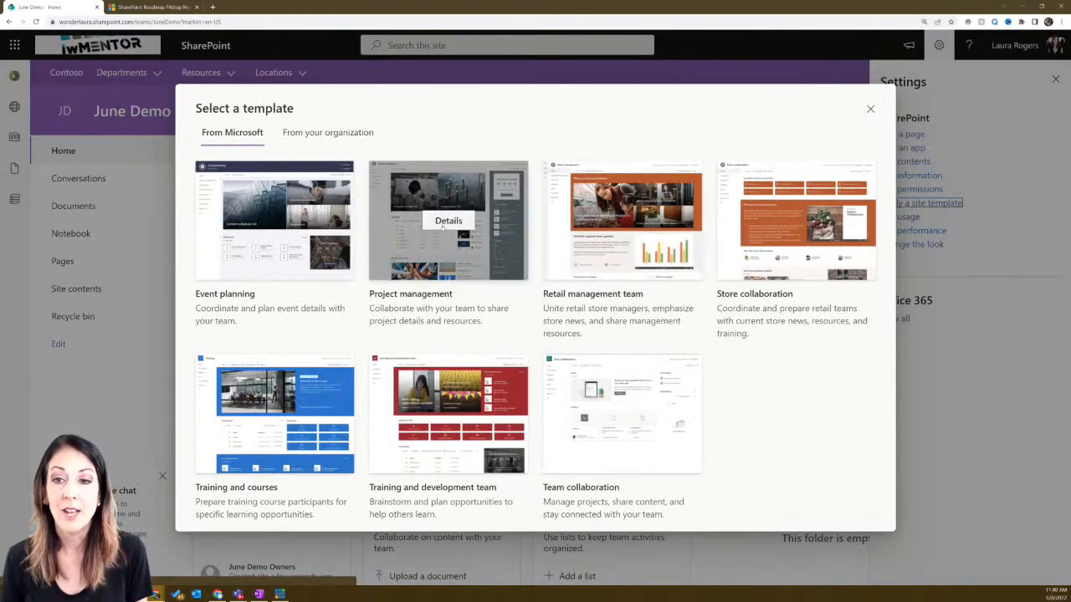
- Preview the Project management template's details and apply it to June Demo
{"action": "left_click", "coordinate": [443, 225]}
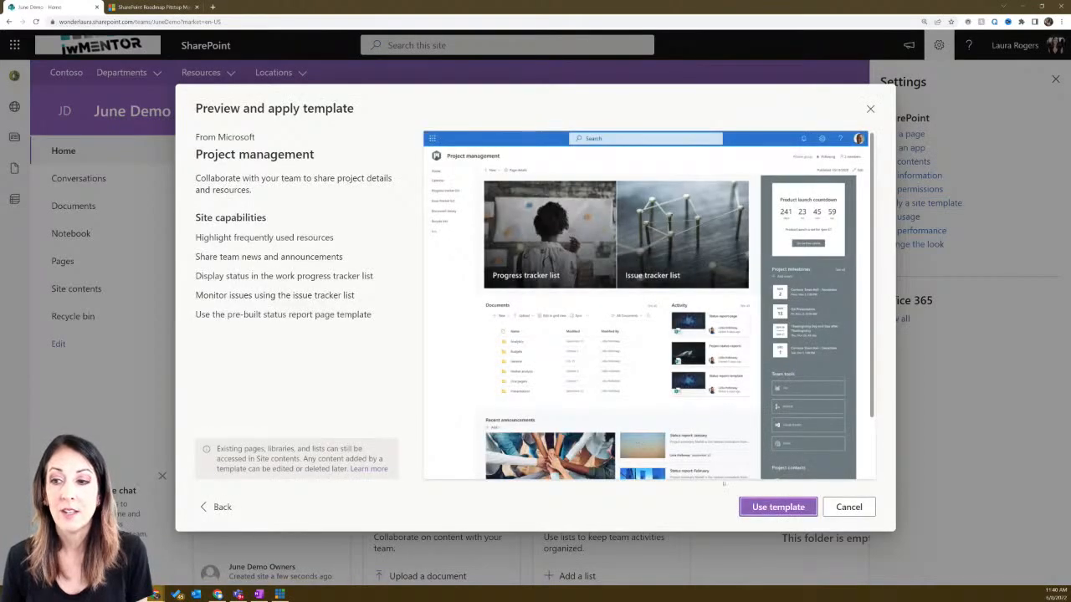
{"action": "left_click", "coordinate": [760, 508]}
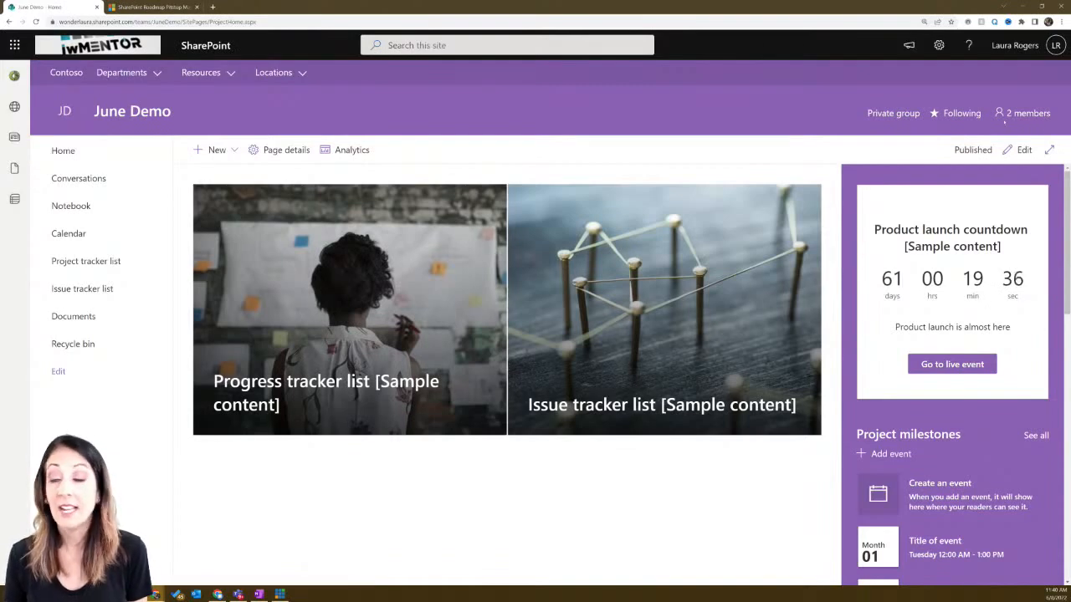
- Review June Demo's site information and close it without changes
{"action": "left_click", "coordinate": [939, 46]}
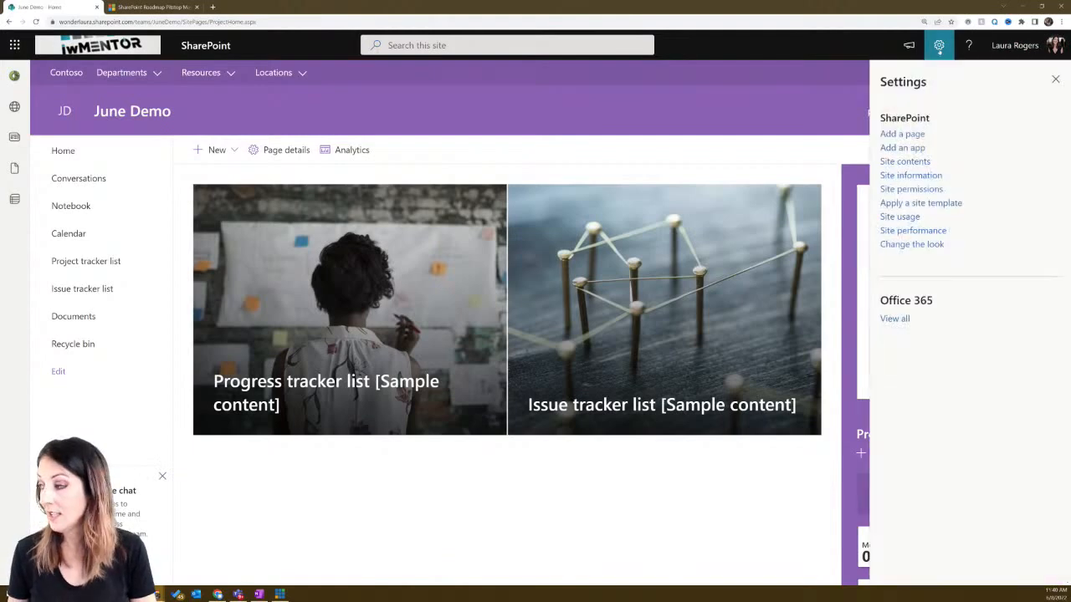
{"action": "left_click", "coordinate": [911, 175]}
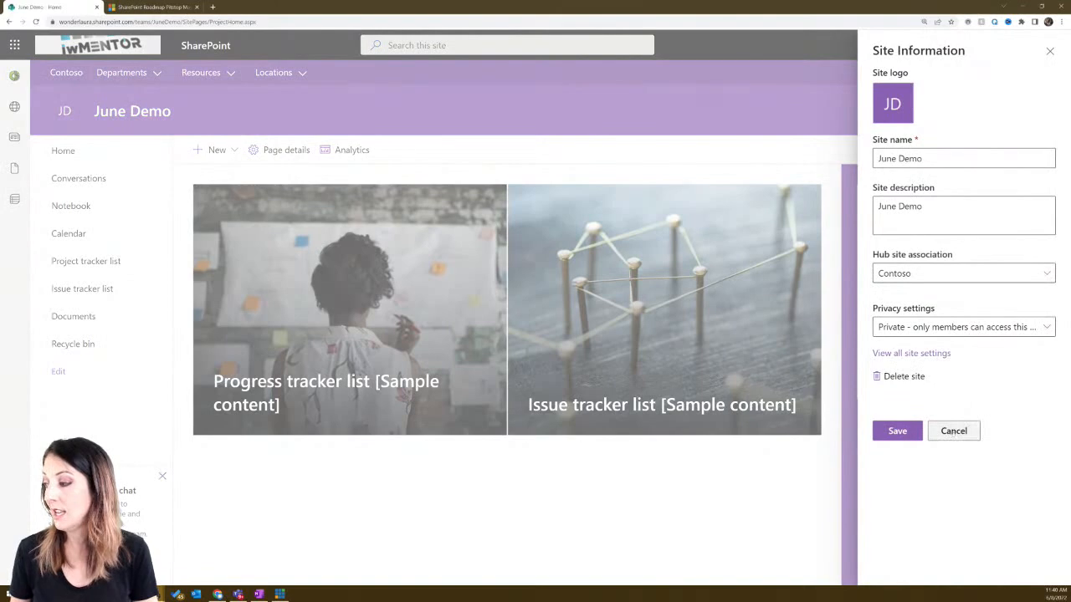
{"action": "left_click", "coordinate": [954, 431]}
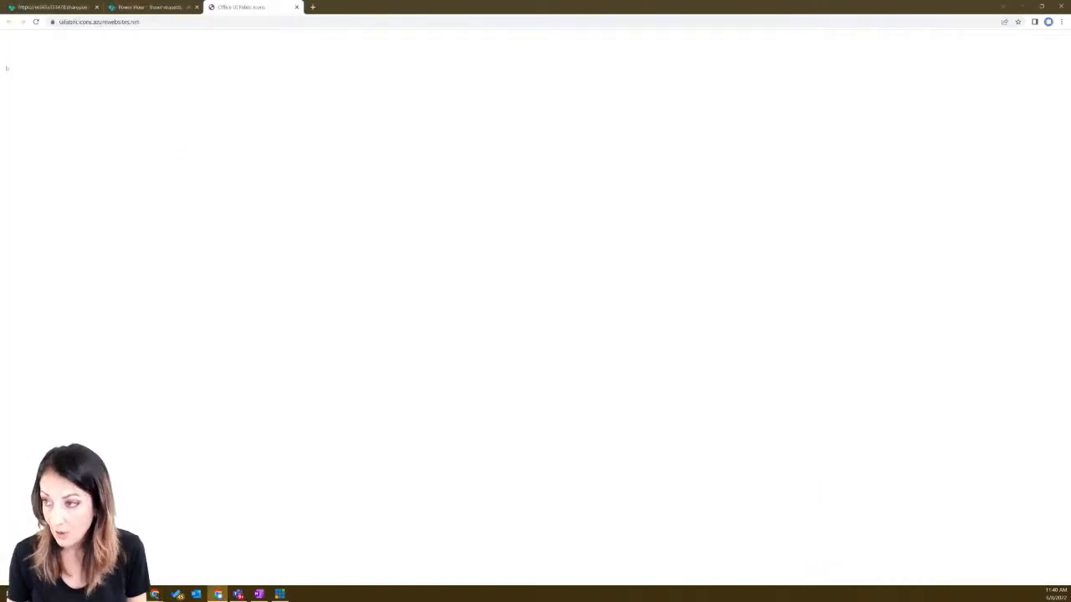
- Reload the Power Hour Travel requests list, view its site information, then close both panels
{"action": "left_click", "coordinate": [136, 5]}
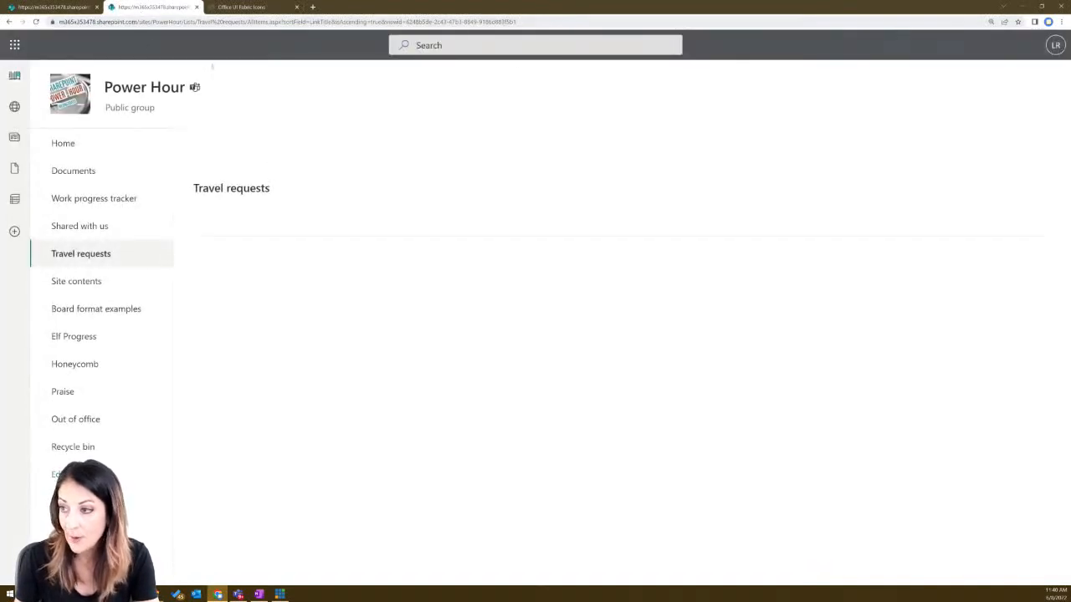
{"action": "left_click", "coordinate": [111, 21]}
{"action": "key", "text": "Return"}
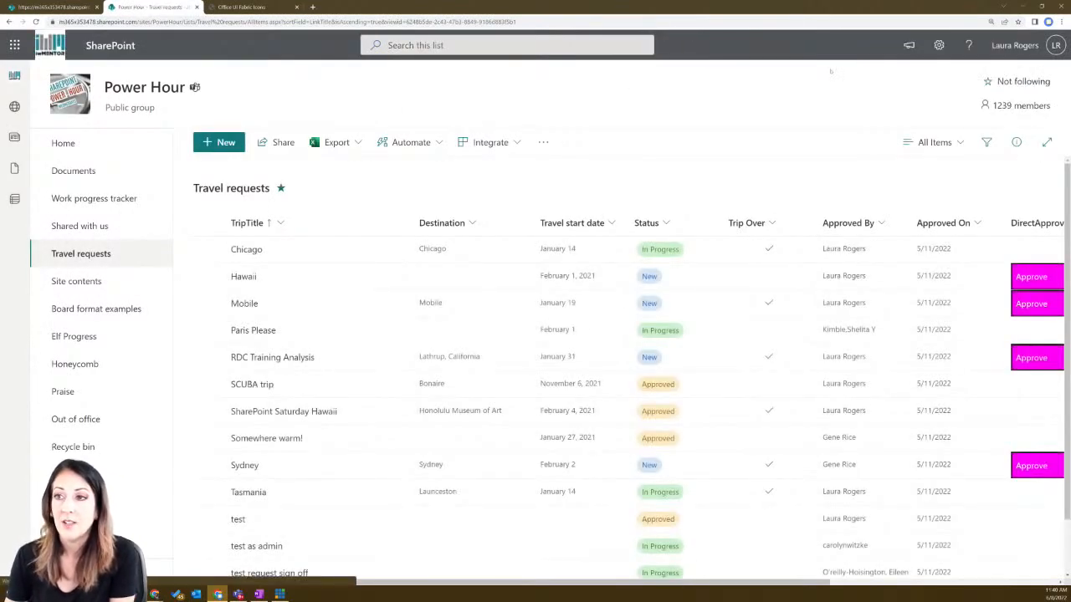
{"action": "left_click", "coordinate": [939, 46]}
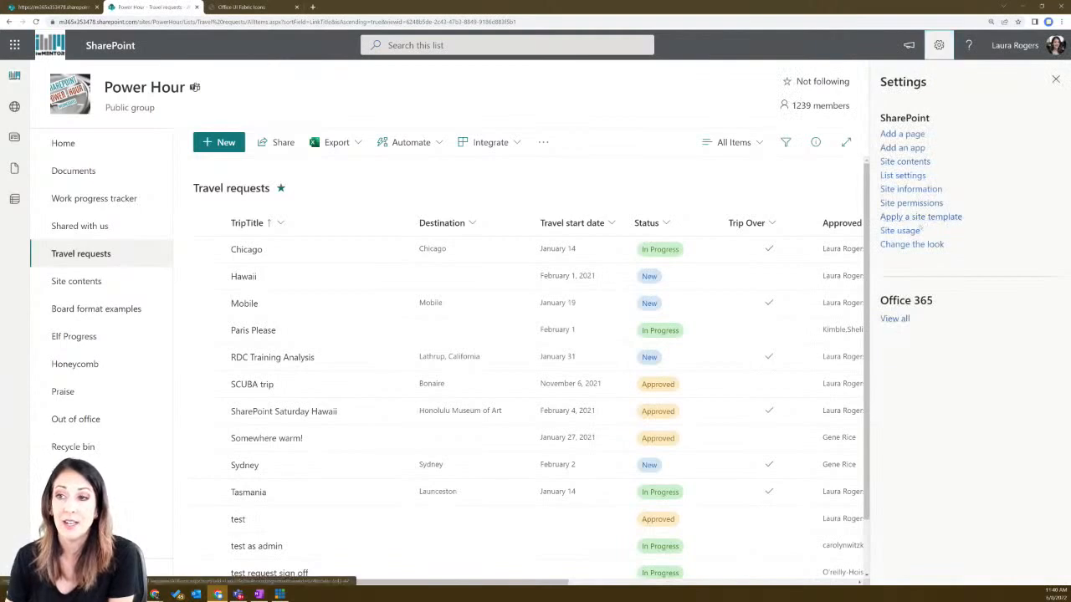
{"action": "left_click", "coordinate": [908, 189]}
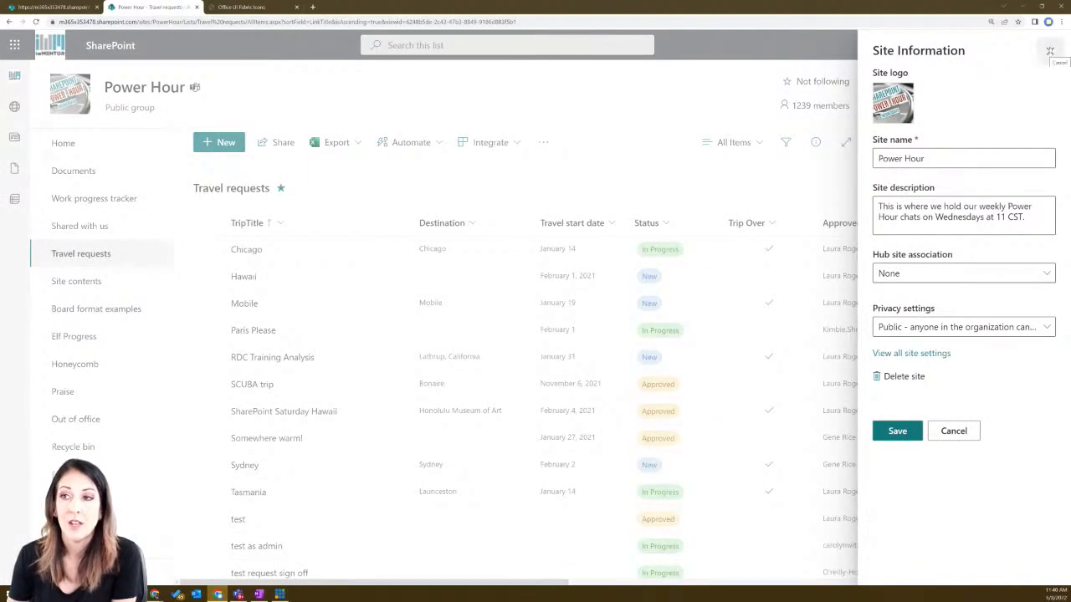
{"action": "left_click", "coordinate": [1050, 51]}
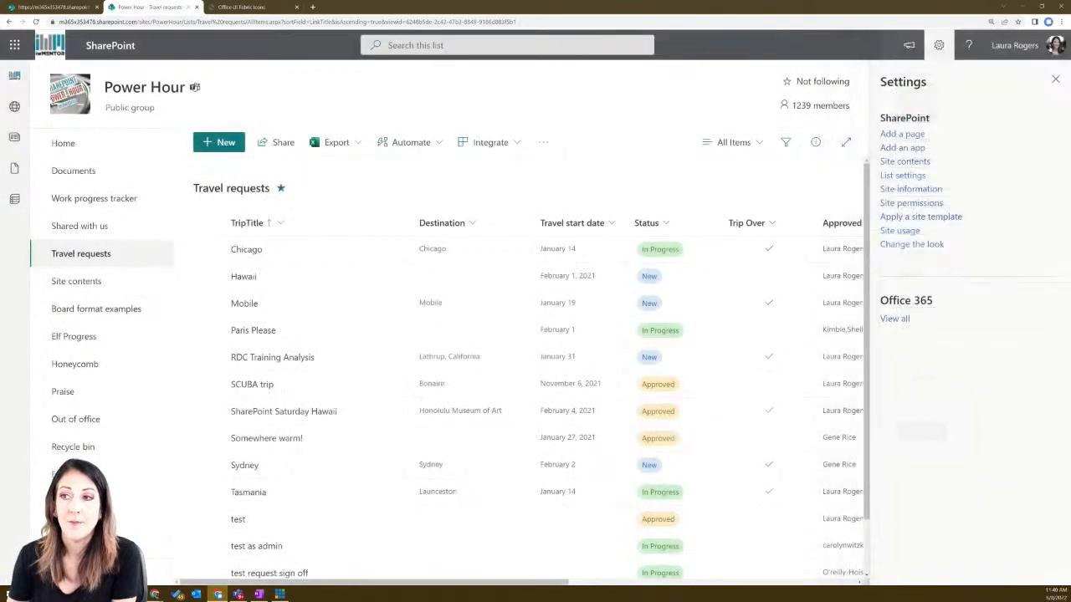
{"action": "left_click", "coordinate": [1055, 78]}
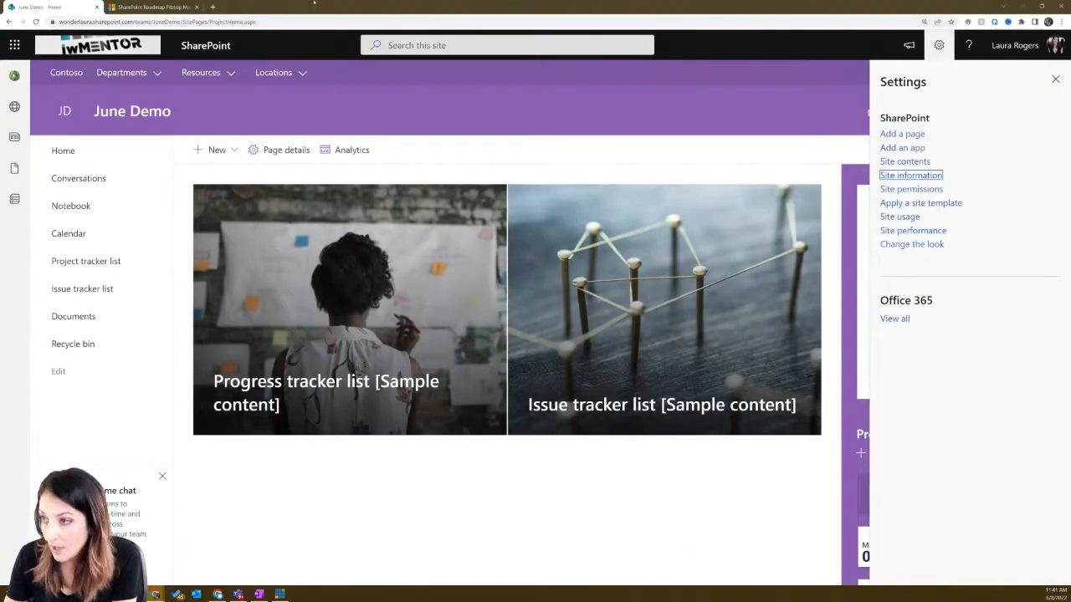
- Switch to the roadmap blog and read down to the Microsoft Stream video details section
{"action": "left_click", "coordinate": [152, 6]}
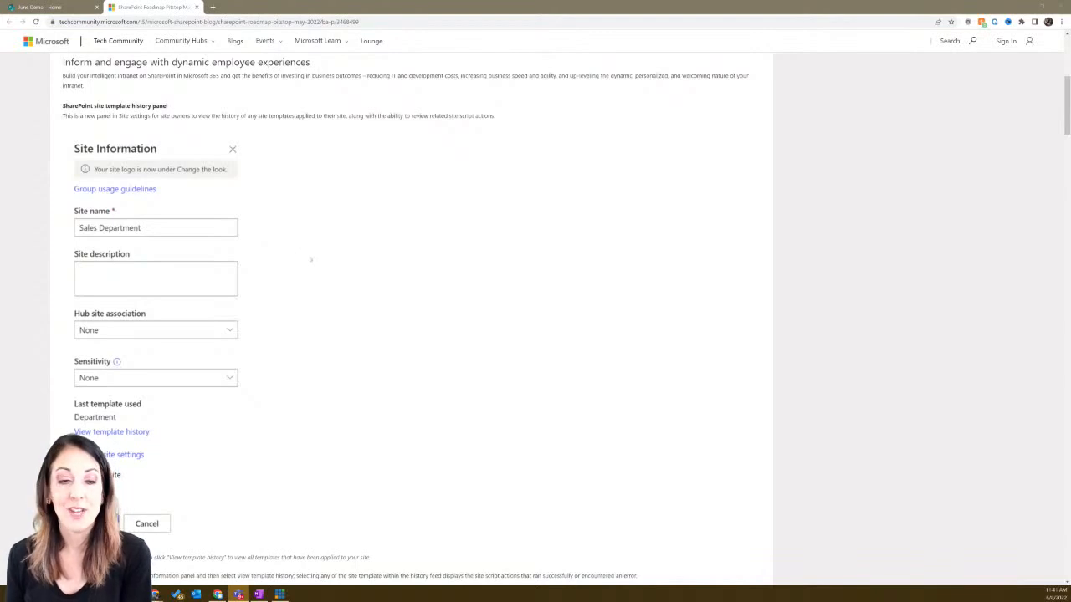
{"action": "scroll", "coordinate": [310, 259], "scroll_direction": "down", "scroll_amount": 5}
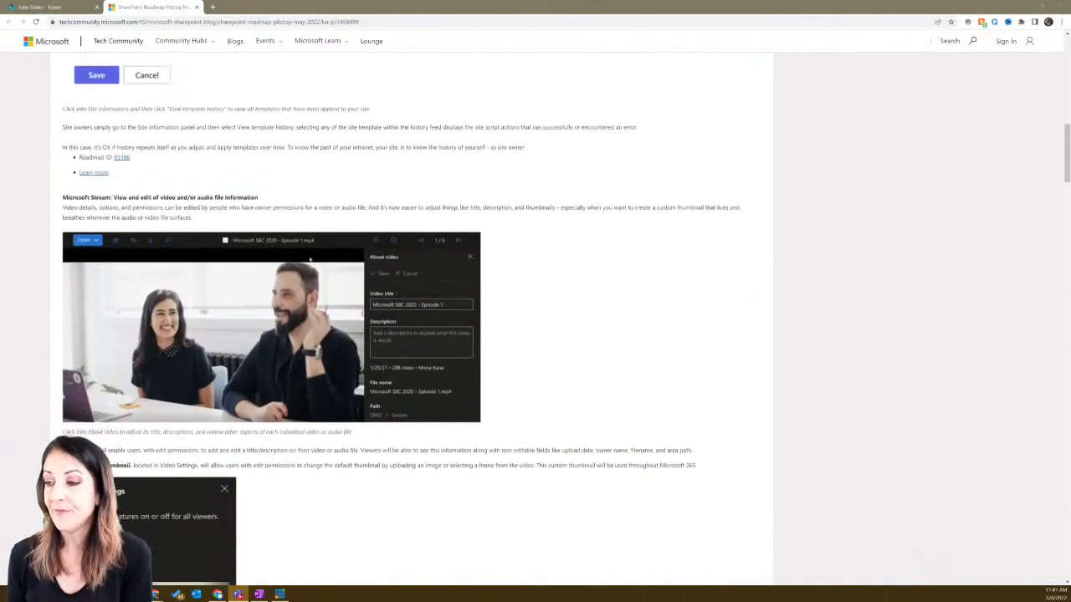
{"action": "scroll", "coordinate": [310, 260], "scroll_direction": "down", "scroll_amount": 1}
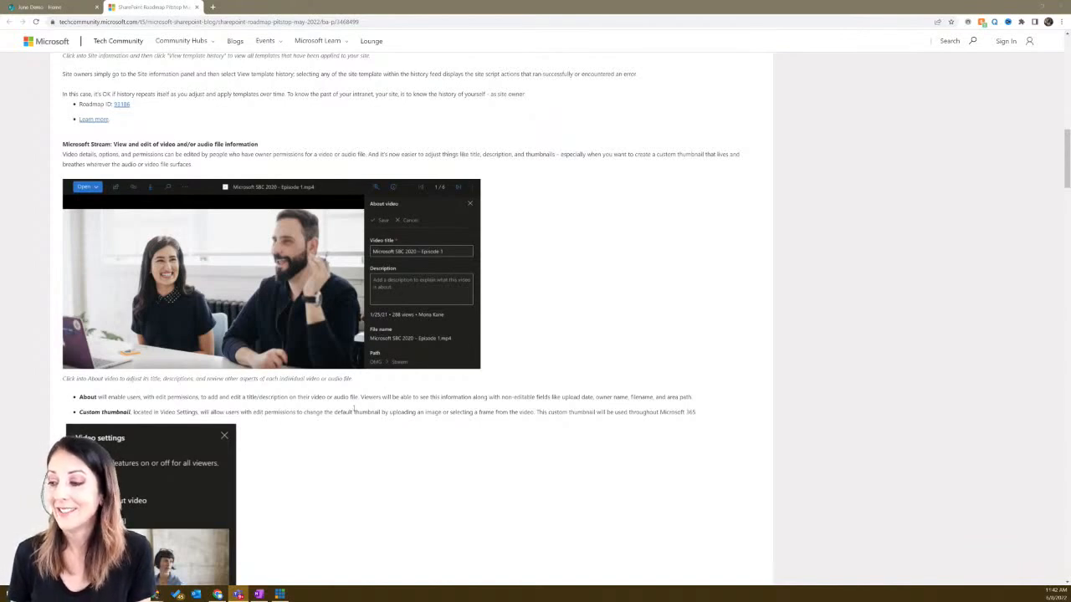
{"action": "scroll", "coordinate": [354, 407], "scroll_direction": "down", "scroll_amount": 2}
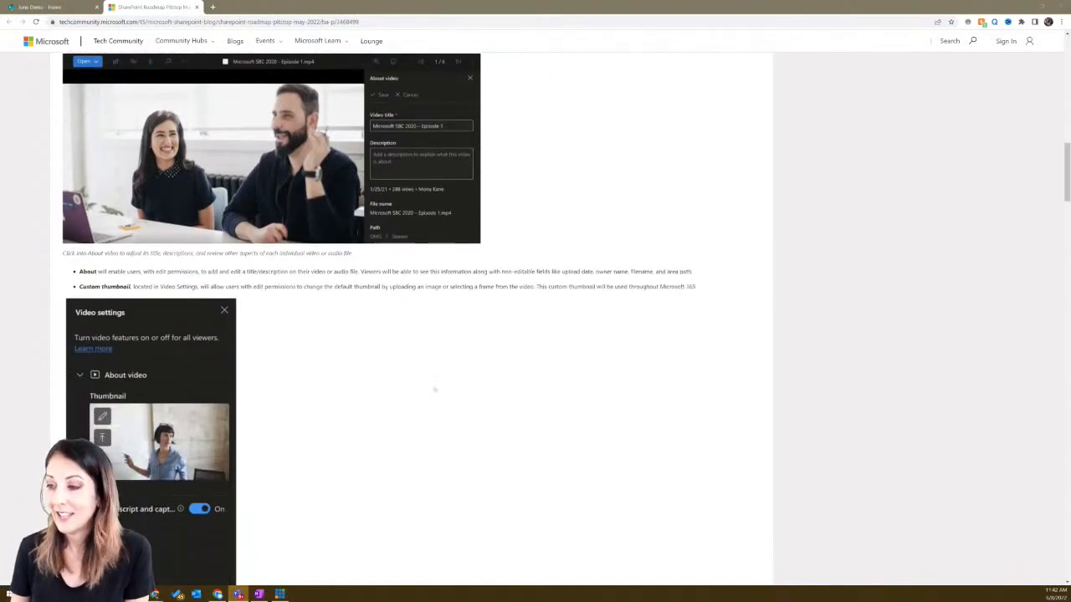
{"action": "scroll", "coordinate": [433, 390], "scroll_direction": "down", "scroll_amount": 3}
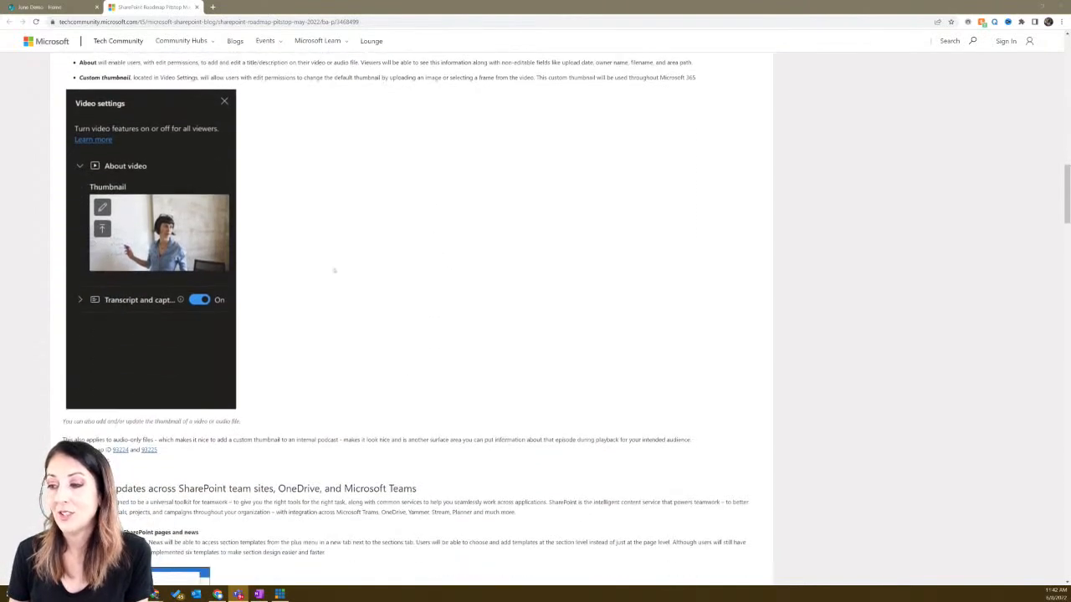
- Read past Teamwork updates and section templates to 'Microsoft Loop components in Outlook mail (Preview)'
{"action": "scroll", "coordinate": [334, 270], "scroll_direction": "down", "scroll_amount": 5}
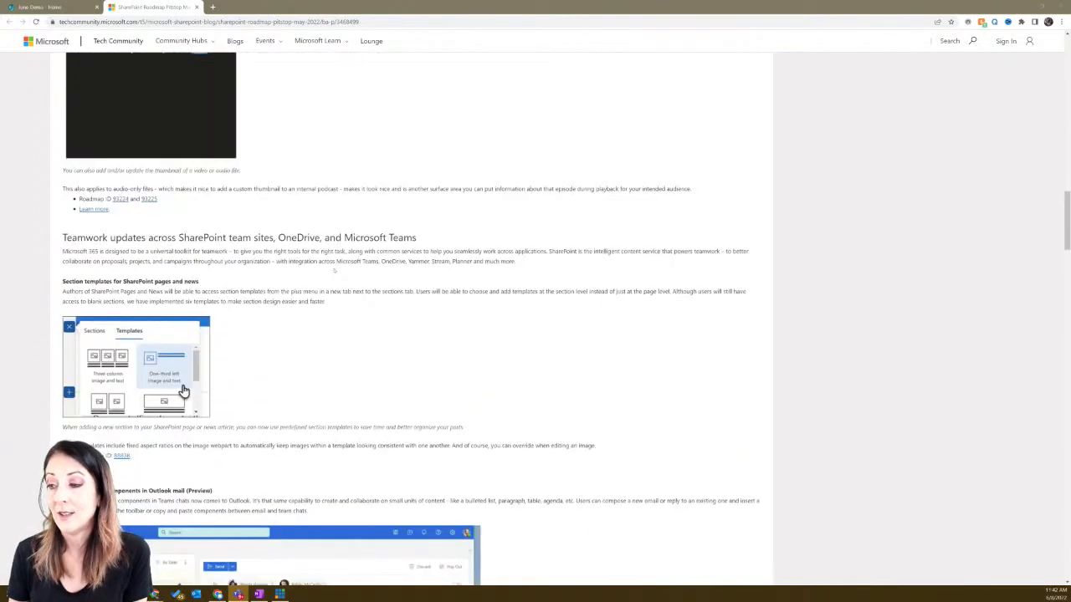
{"action": "scroll", "coordinate": [376, 519], "scroll_direction": "down", "scroll_amount": 1}
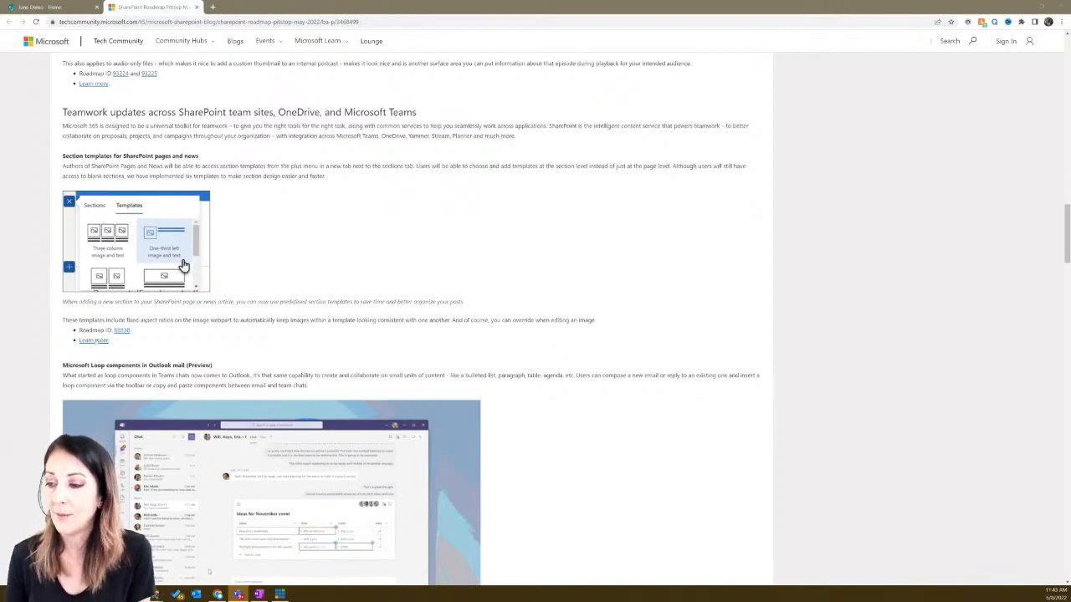
{"action": "scroll", "coordinate": [178, 351], "scroll_direction": "down", "scroll_amount": 2}
{"action": "scroll", "coordinate": [402, 335], "scroll_direction": "down", "scroll_amount": 1}
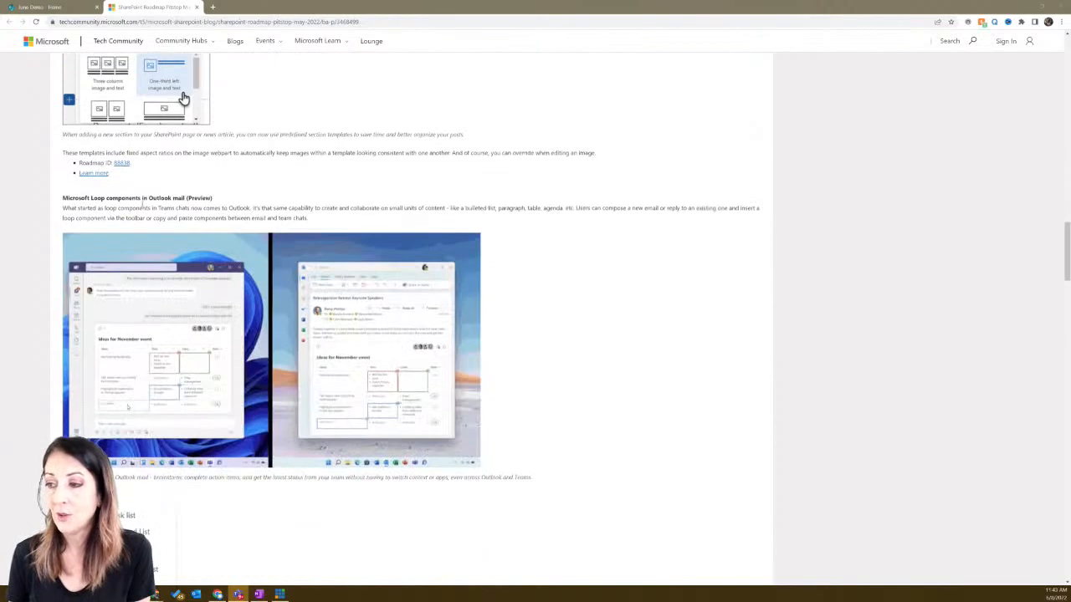
{"action": "scroll", "coordinate": [184, 99], "scroll_direction": "down", "scroll_amount": 2}
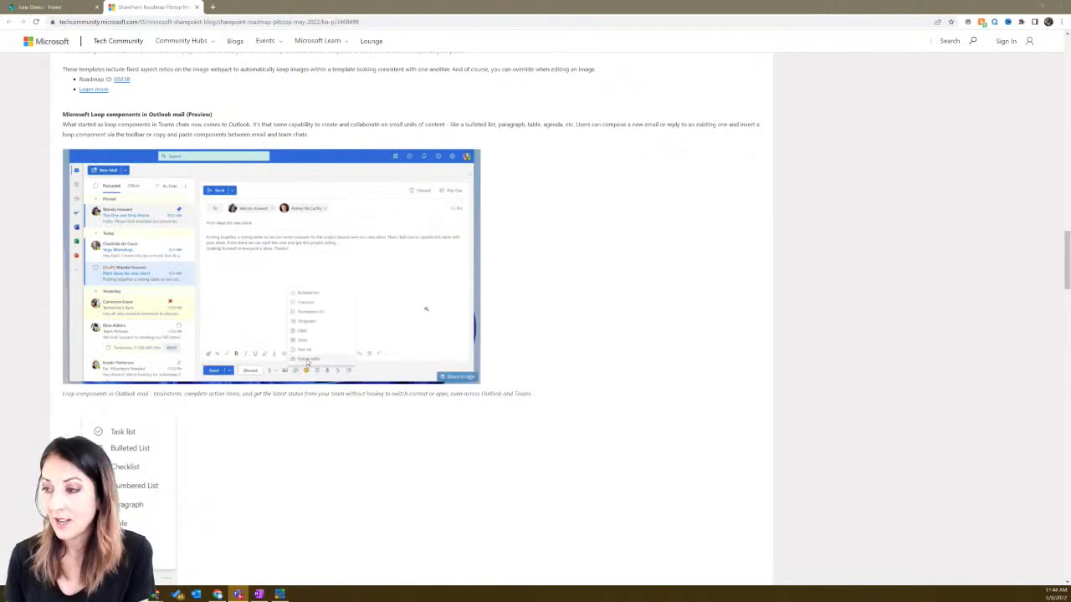
- Scroll to Related technology and briefly highlight the Microsoft Viva Insights heading
{"action": "scroll", "coordinate": [619, 283], "scroll_direction": "down", "scroll_amount": 5}
{"action": "scroll", "coordinate": [619, 283], "scroll_direction": "down", "scroll_amount": 2}
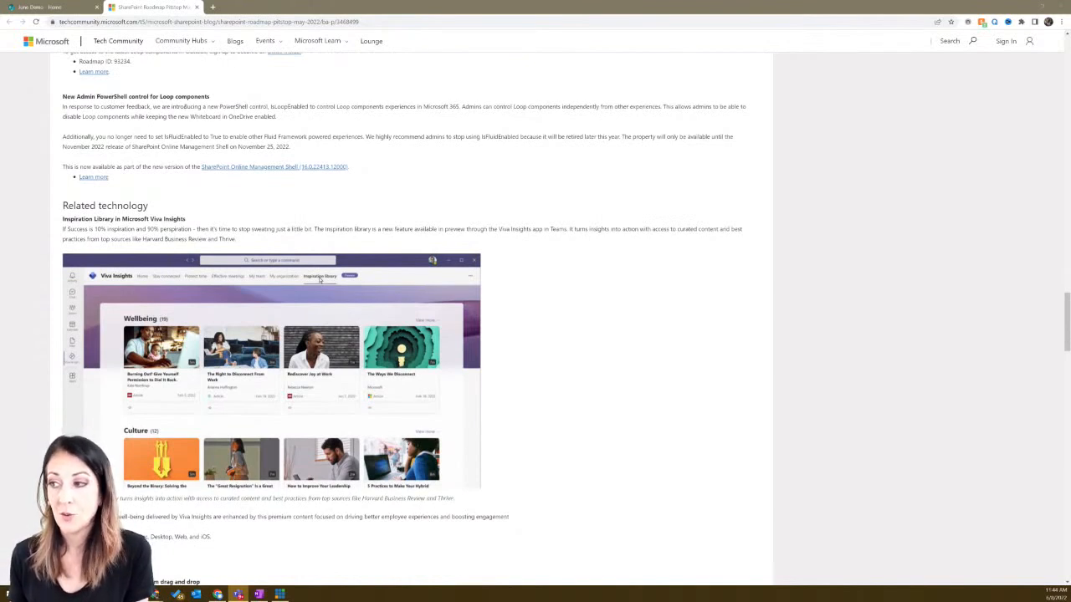
{"action": "scroll", "coordinate": [167, 105], "scroll_direction": "down", "scroll_amount": 2}
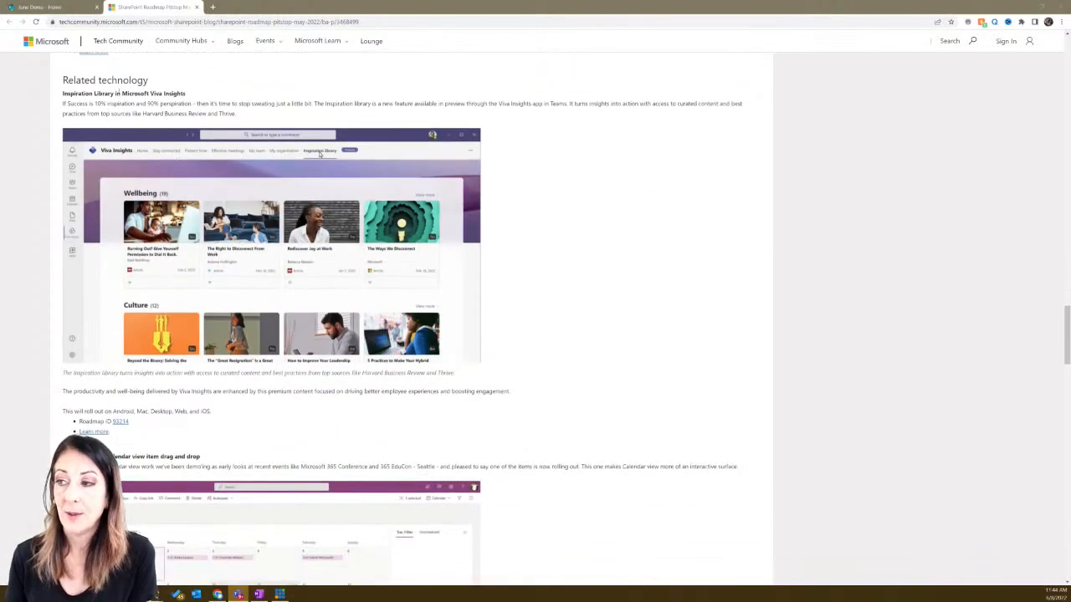
{"action": "left_click_drag", "start_coordinate": [123, 94], "coordinate": [188, 95]}
{"action": "left_click", "coordinate": [203, 97]}
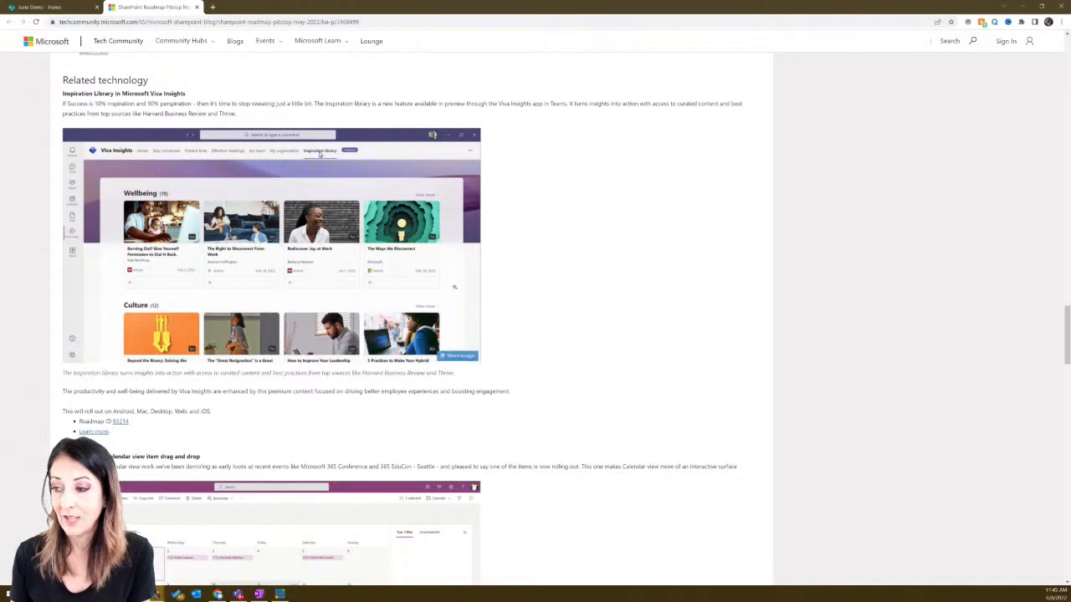
- Read through the roadmap blog's June 2022 teasers and change resources
{"action": "scroll", "coordinate": [455, 290], "scroll_direction": "down", "scroll_amount": 5}
{"action": "scroll", "coordinate": [455, 290], "scroll_direction": "down", "scroll_amount": 1}
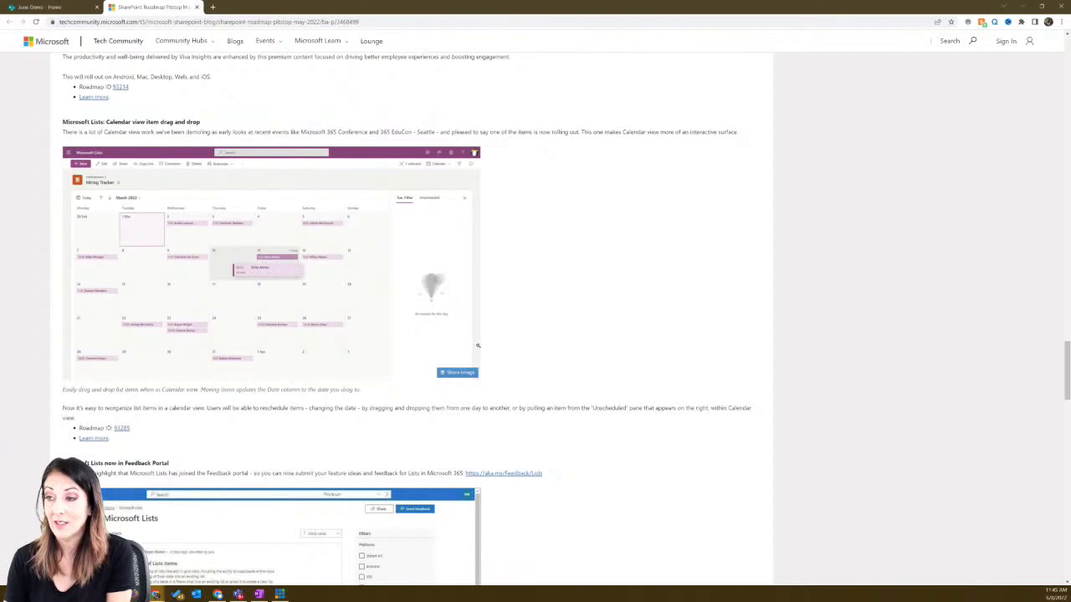
{"action": "scroll", "coordinate": [478, 345], "scroll_direction": "down", "scroll_amount": 5}
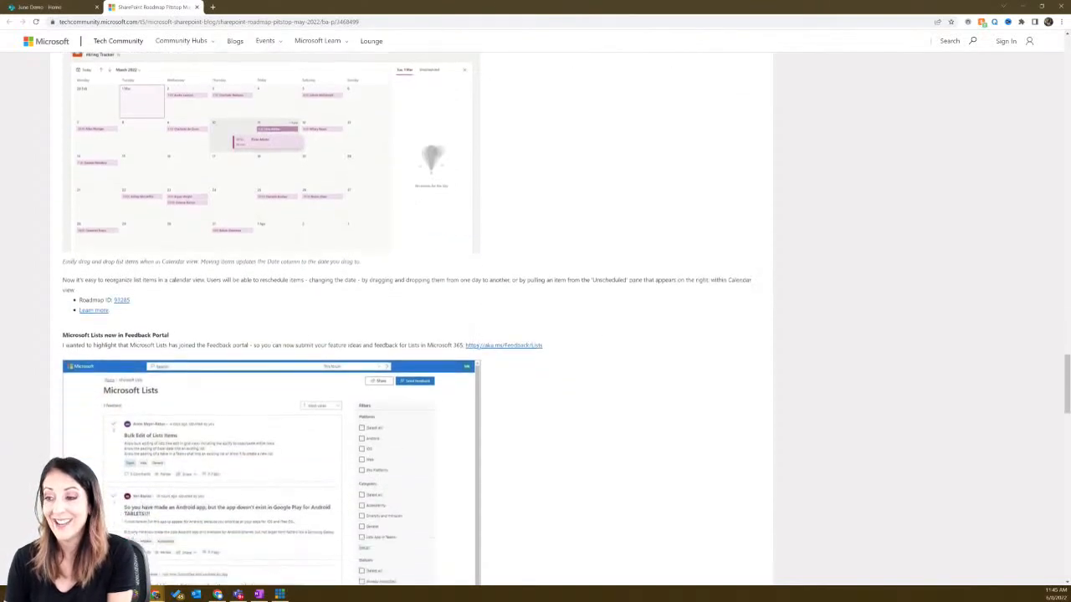
{"action": "scroll", "coordinate": [477, 346], "scroll_direction": "down", "scroll_amount": 1}
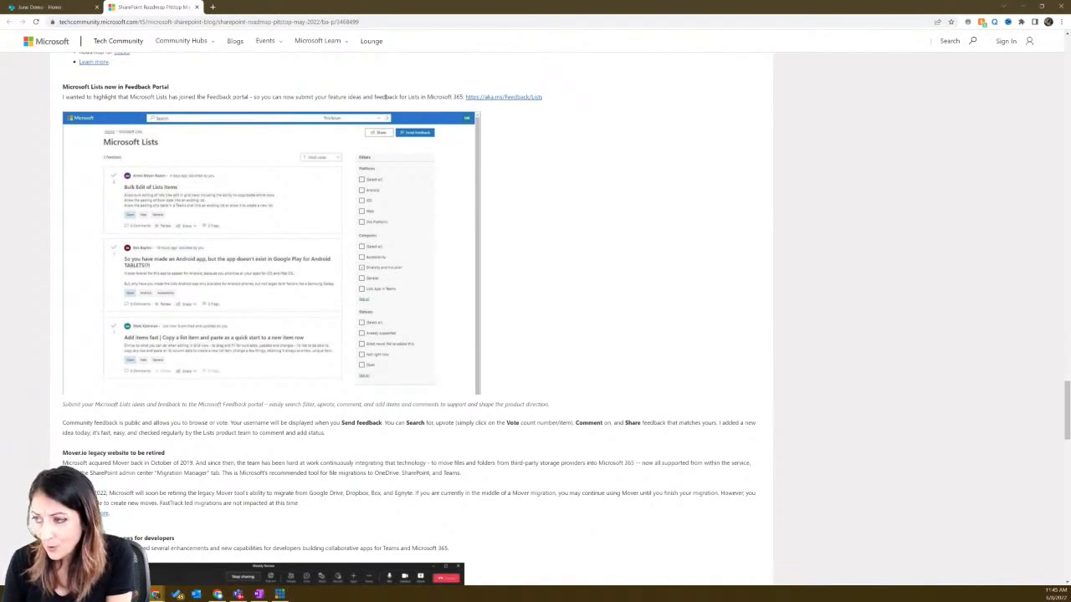
{"action": "scroll", "coordinate": [357, 273], "scroll_direction": "down", "scroll_amount": 3}
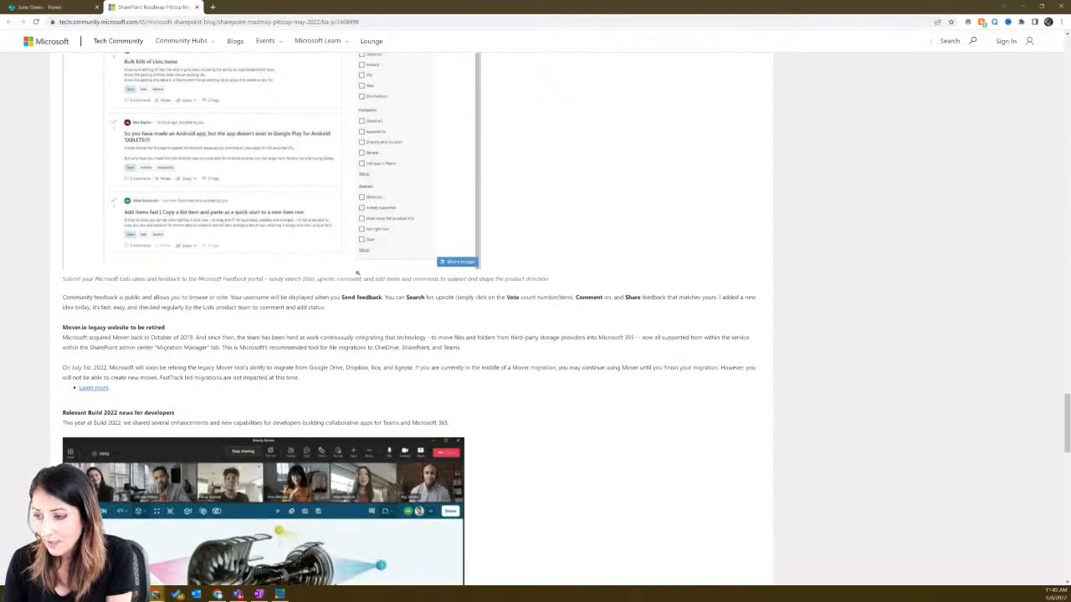
{"action": "scroll", "coordinate": [357, 272], "scroll_direction": "up", "scroll_amount": 2}
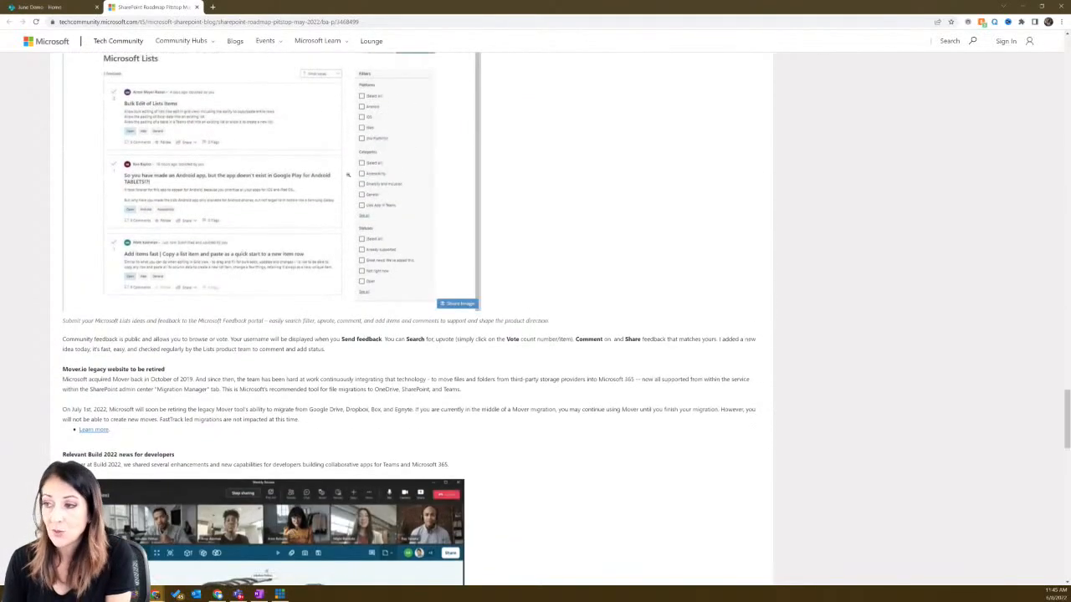
{"action": "scroll", "coordinate": [373, 227], "scroll_direction": "down", "scroll_amount": 3}
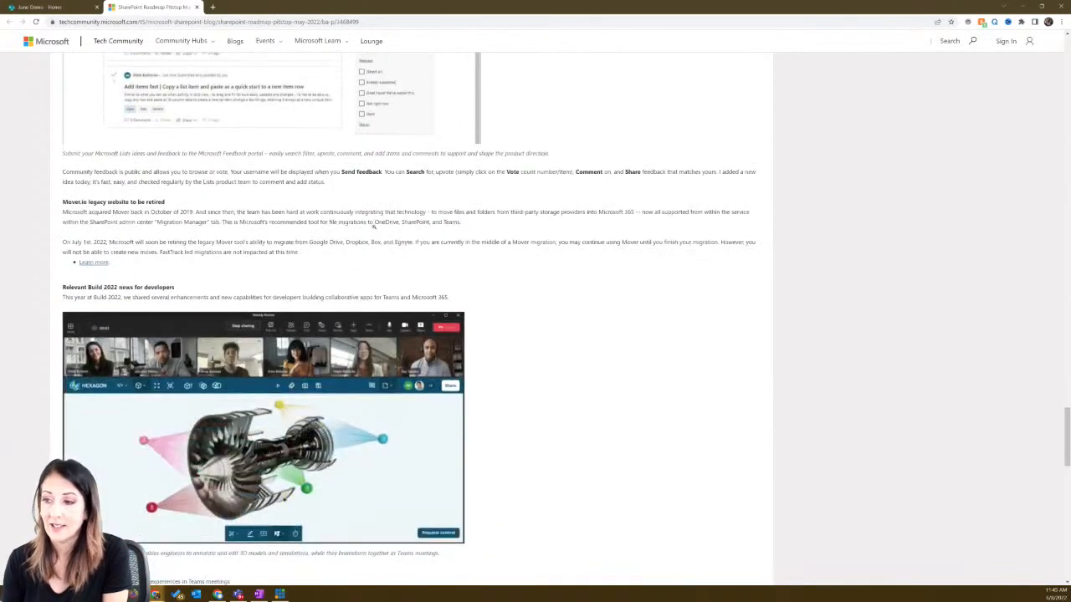
{"action": "scroll", "coordinate": [374, 228], "scroll_direction": "down", "scroll_amount": 4}
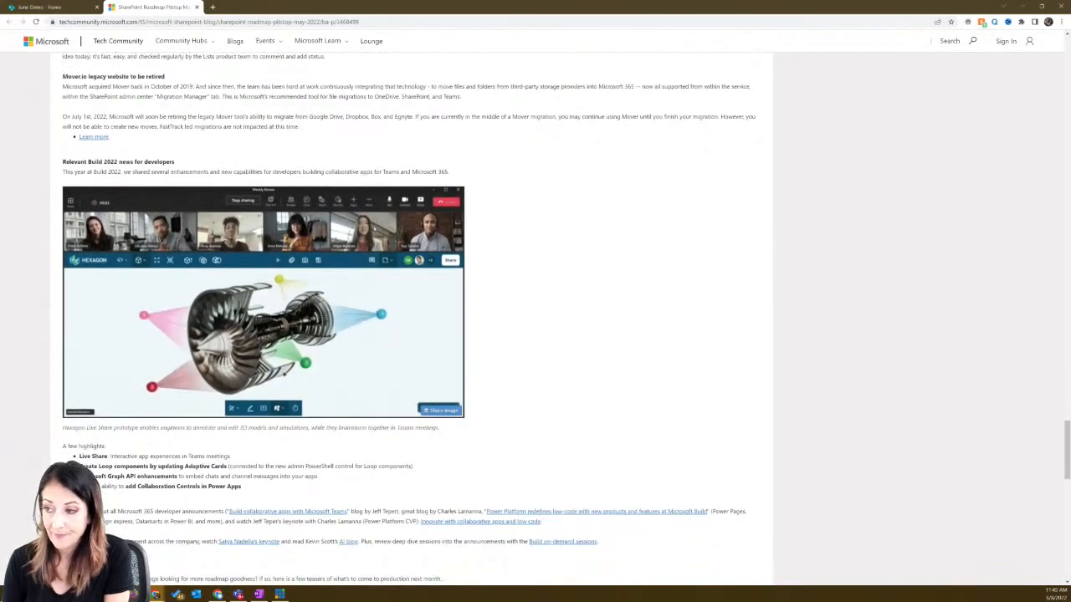
- Scroll on to the Build 2022 developer news, then return to the June Demo site
{"action": "scroll", "coordinate": [373, 226], "scroll_direction": "down", "scroll_amount": 5}
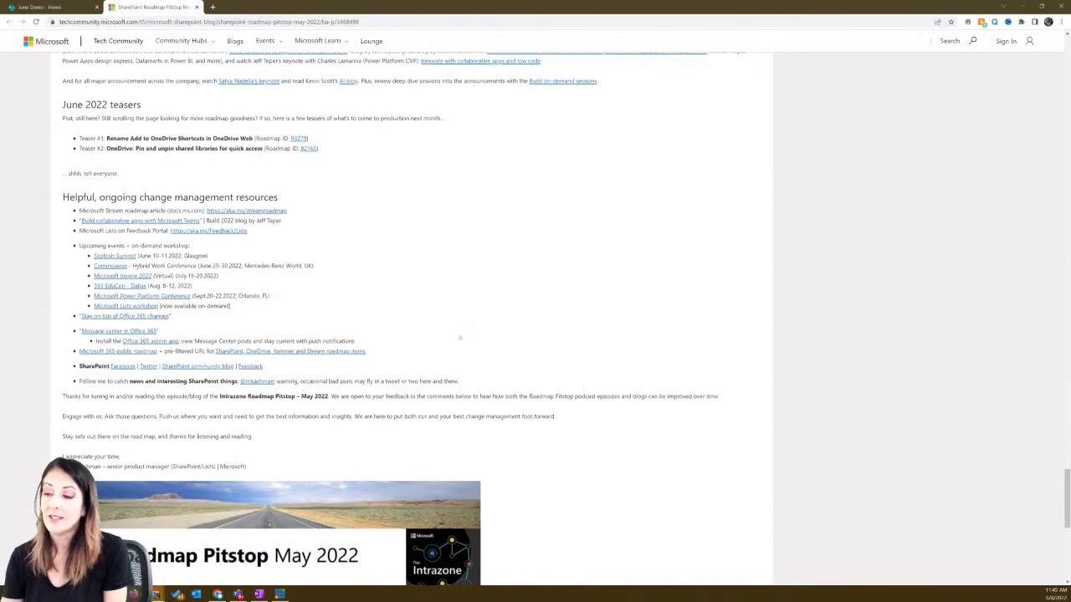
{"action": "scroll", "coordinate": [445, 316], "scroll_direction": "down", "scroll_amount": 4}
{"action": "scroll", "coordinate": [452, 327], "scroll_direction": "up", "scroll_amount": 7}
{"action": "scroll", "coordinate": [401, 317], "scroll_direction": "up", "scroll_amount": 4}
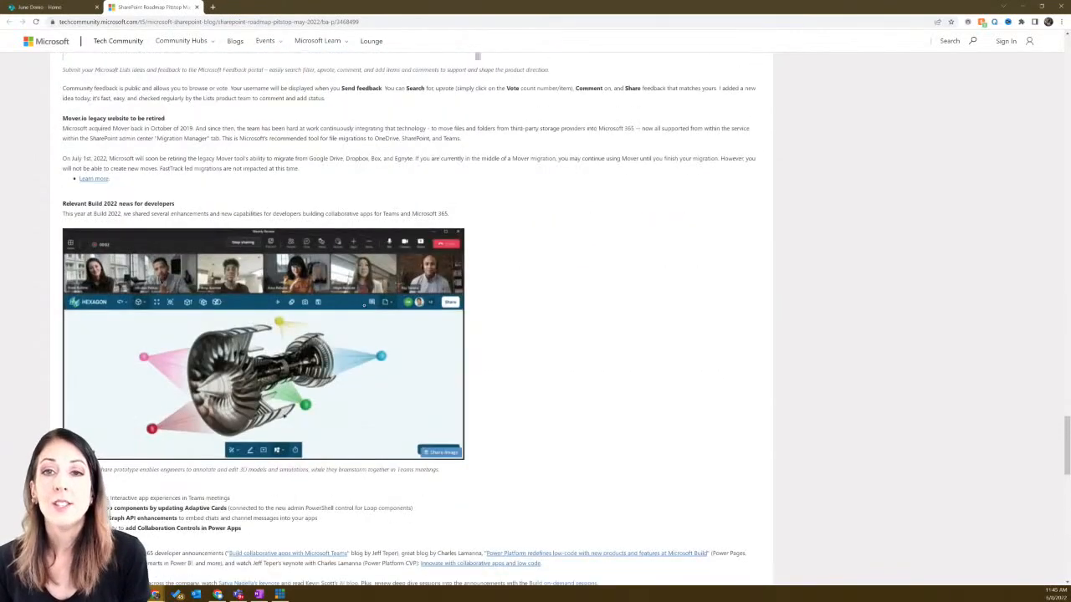
{"action": "left_click", "coordinate": [71, 6]}
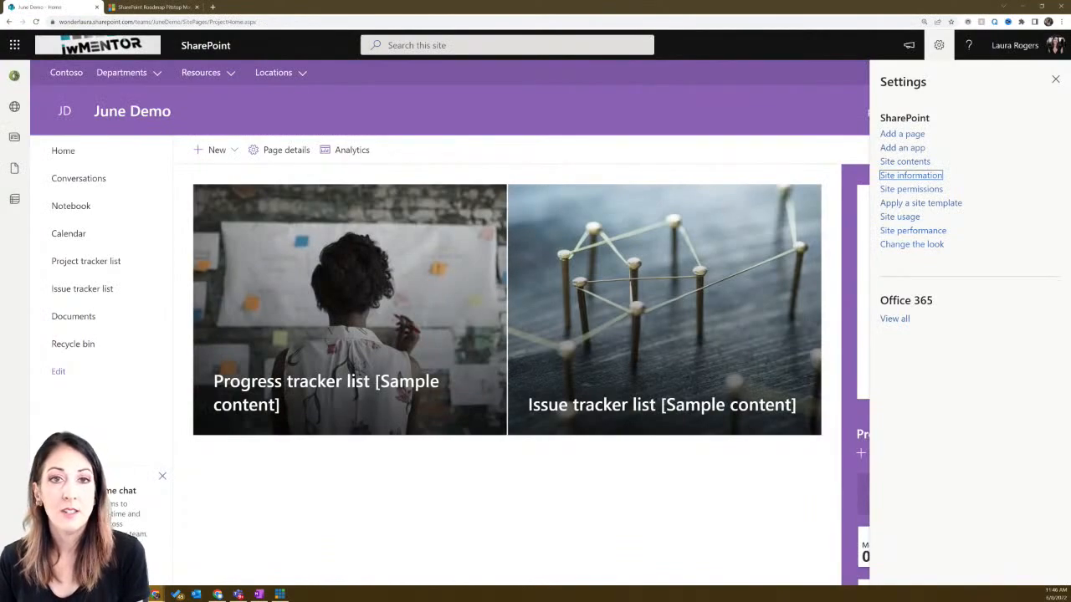